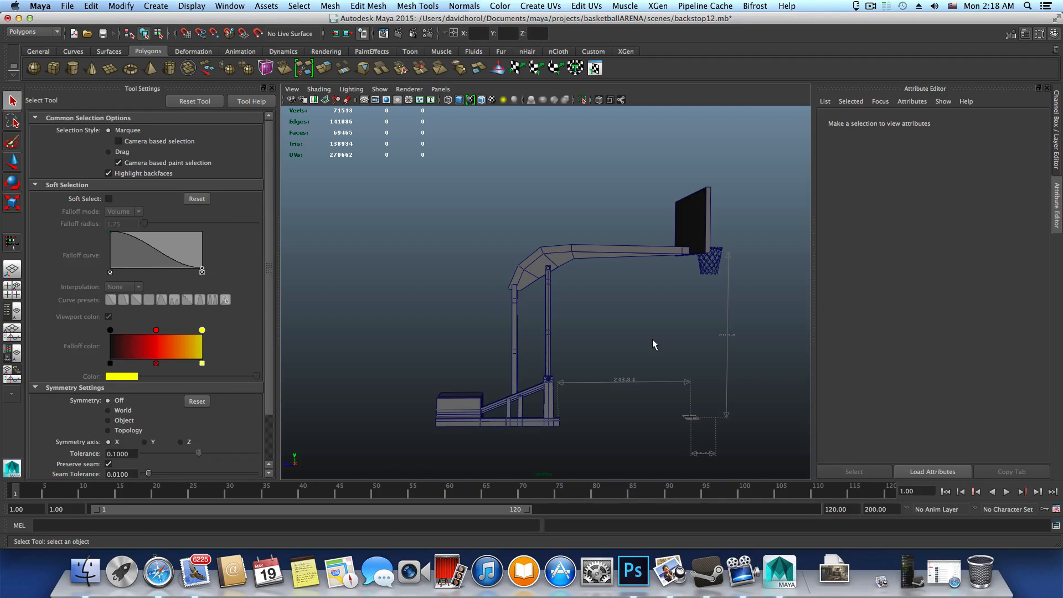
Step: Examine the backstop's base frame, closing in on the diagonal beam and its two short supports
middle_click_drag(574, 418, 562, 371, "alt")
right_click_drag(529, 400, 584, 425, "alt")
middle_click_drag(585, 425, 626, 366, "alt")
left_click_drag(626, 365, 615, 382, "alt")
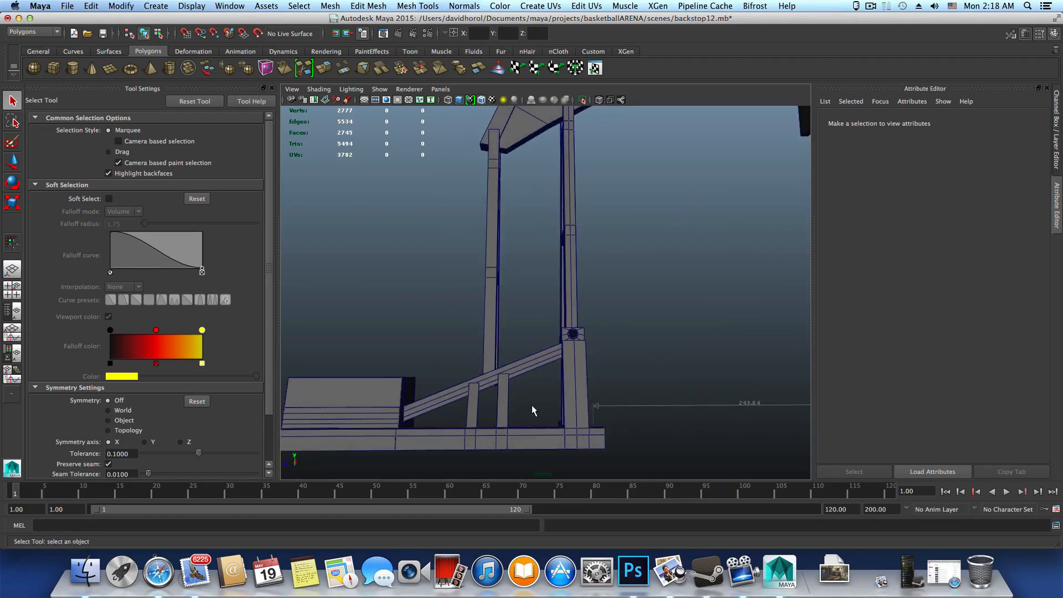
right_click_drag(531, 404, 546, 427, "alt")
middle_click_drag(546, 426, 576, 365, "alt")
left_click_drag(576, 365, 571, 399, "alt")
middle_click_drag(526, 398, 557, 393, "alt")
mouse_move(557, 392)
left_mouse_down("alt")
mouse_move(558, 360)
mouse_move(543, 372)
mouse_move(573, 383)
left_mouse_up("alt")
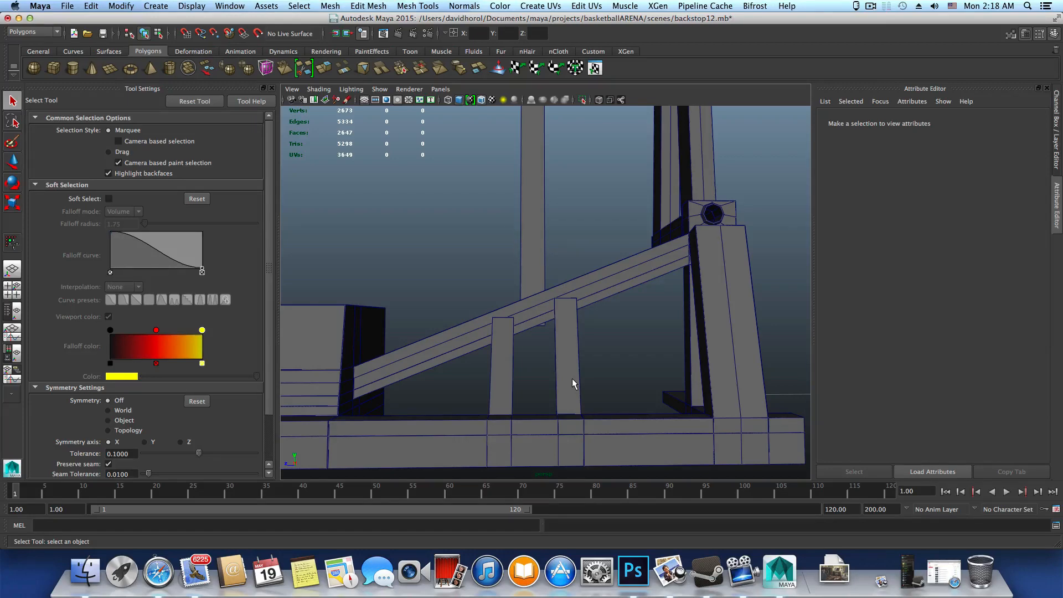
left_click_drag(610, 380, 690, 364, "alt")
middle_click_drag(688, 358, 680, 412, "alt")
scroll(617, 325, "up", 5)
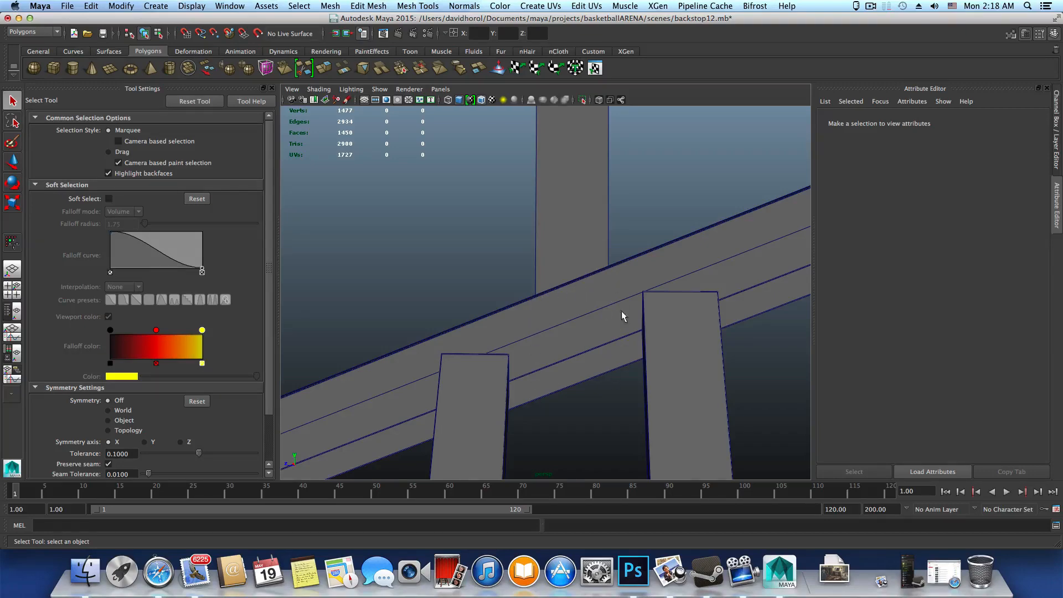
Step: Inspect the diagonal beam's lengthwise edges and its junctions with the supports and front post from several angles
left_click_drag(569, 355, 545, 352, "alt")
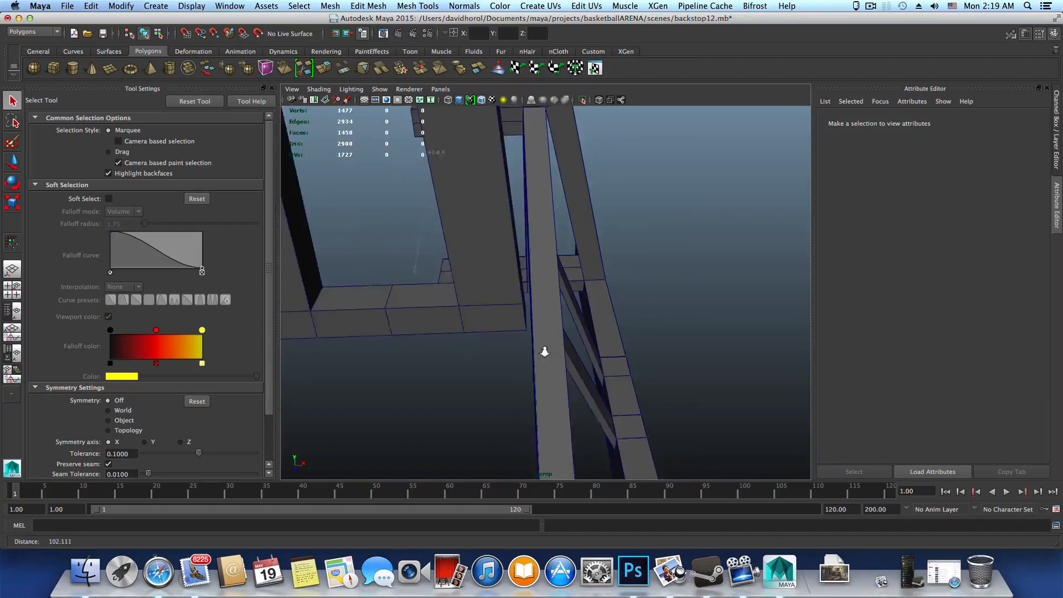
right_click_drag(545, 352, 484, 332, "alt")
left_click_drag(484, 332, 415, 359, "alt")
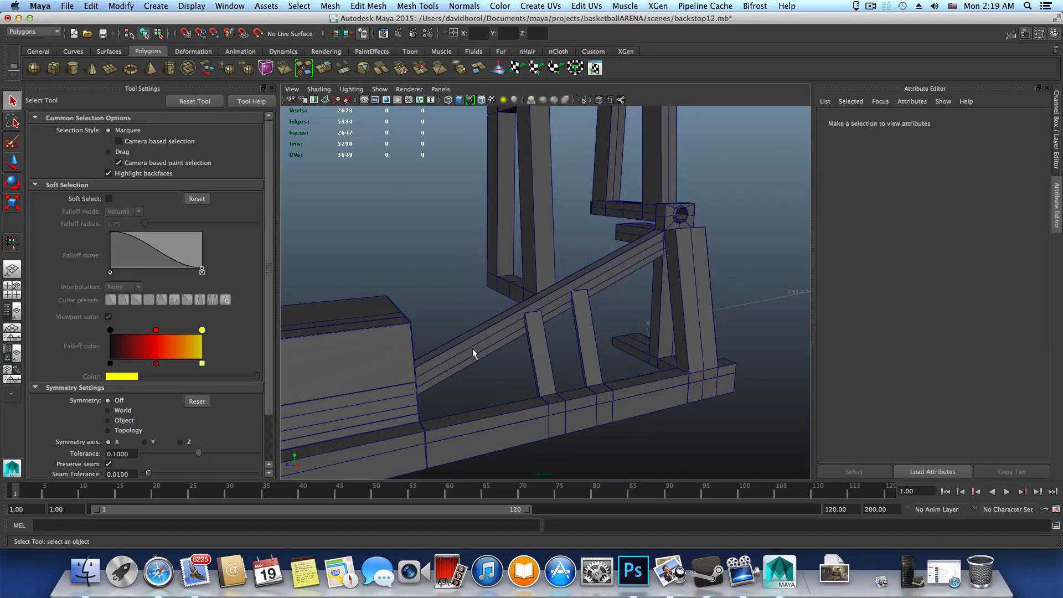
left_click_drag(633, 265, 503, 380, "alt")
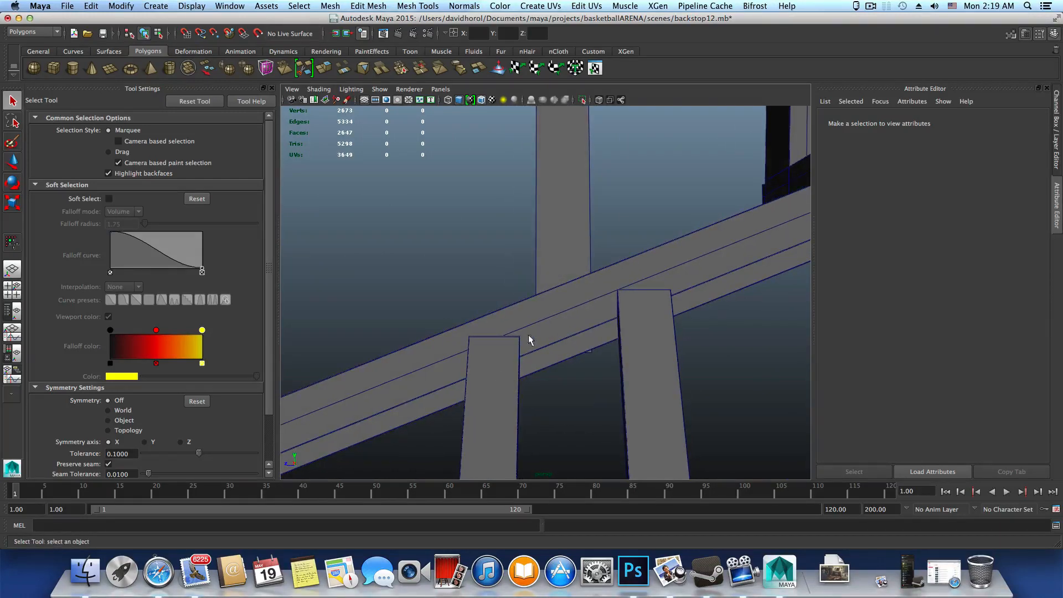
middle_click_drag(533, 361, 504, 346, "alt")
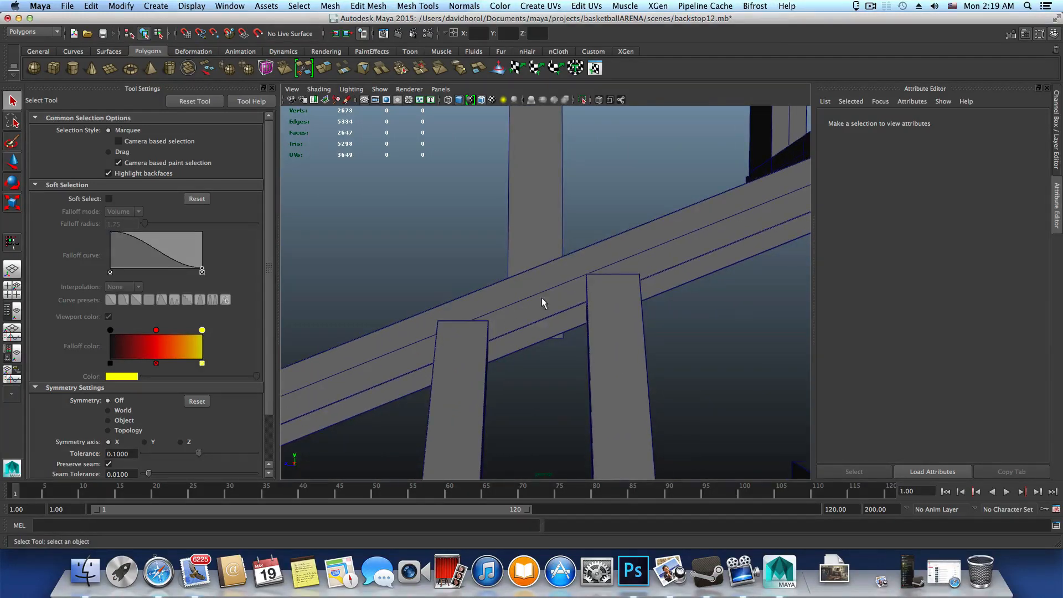
right_click_drag(542, 298, 546, 324, "alt")
right_click_drag(540, 142, 554, 392, "alt")
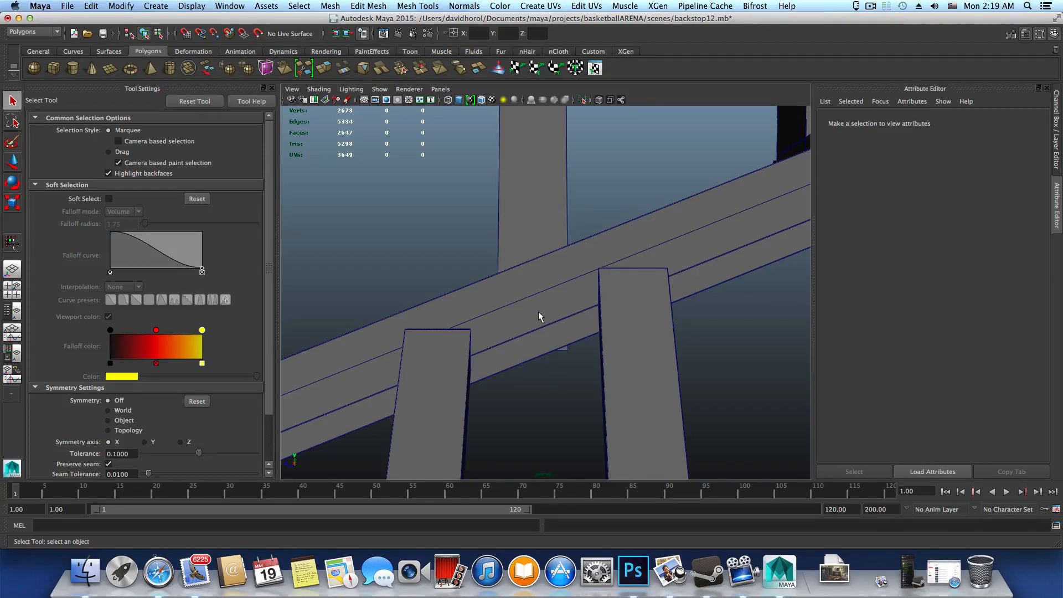
left_click_drag(538, 311, 588, 388, "alt")
right_click_drag(588, 388, 668, 395, "alt")
middle_click_drag(668, 395, 664, 392, "alt")
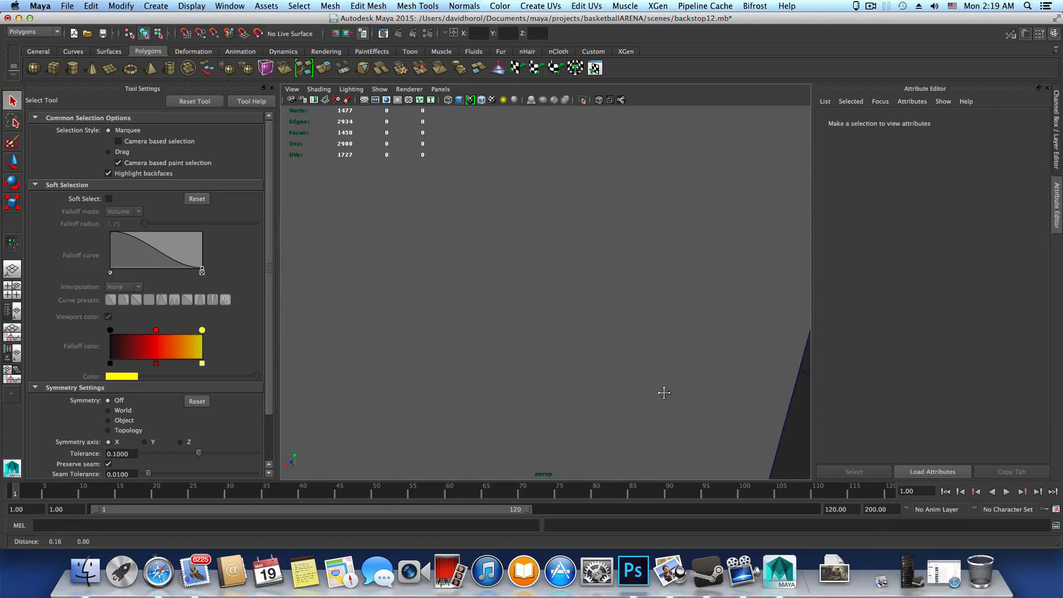
right_click_drag(664, 392, 620, 391, "alt")
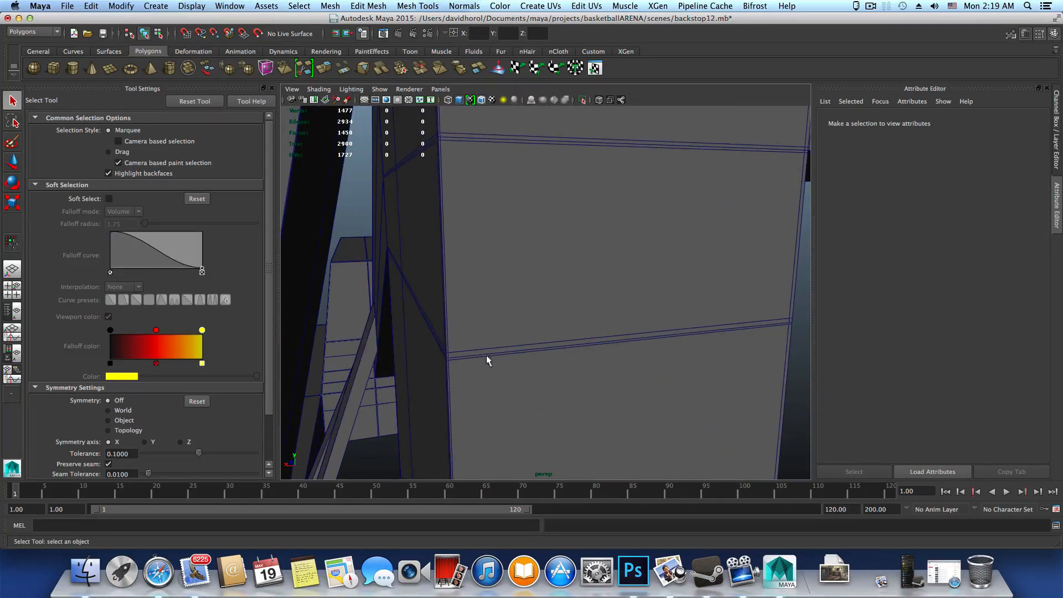
left_click_drag(487, 361, 545, 348, "alt")
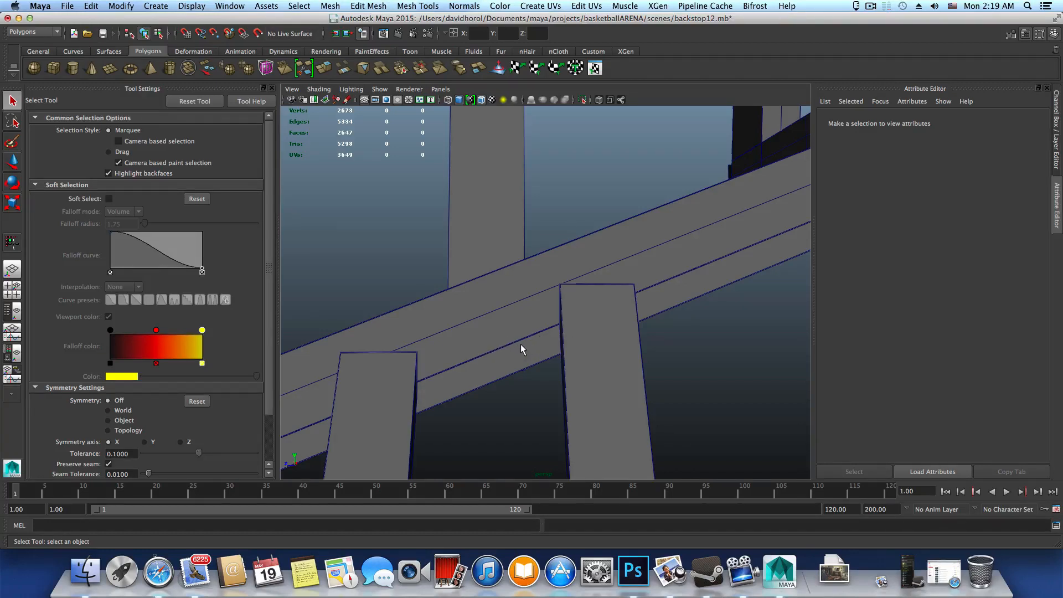
Step: Select the closely doubled edge loops running along the diagonal beam's lower lengthwise line and delete them
left_click_drag(503, 349, 590, 344, "alt")
middle_click_drag(547, 341, 448, 377, "alt")
left_click_drag(686, 358, 489, 367, "alt")
right_click_drag(490, 364, 548, 377, "alt")
right_click_drag(504, 324, 505, 296)
right_click_drag(499, 363, 513, 387, "alt")
double_click(513, 391)
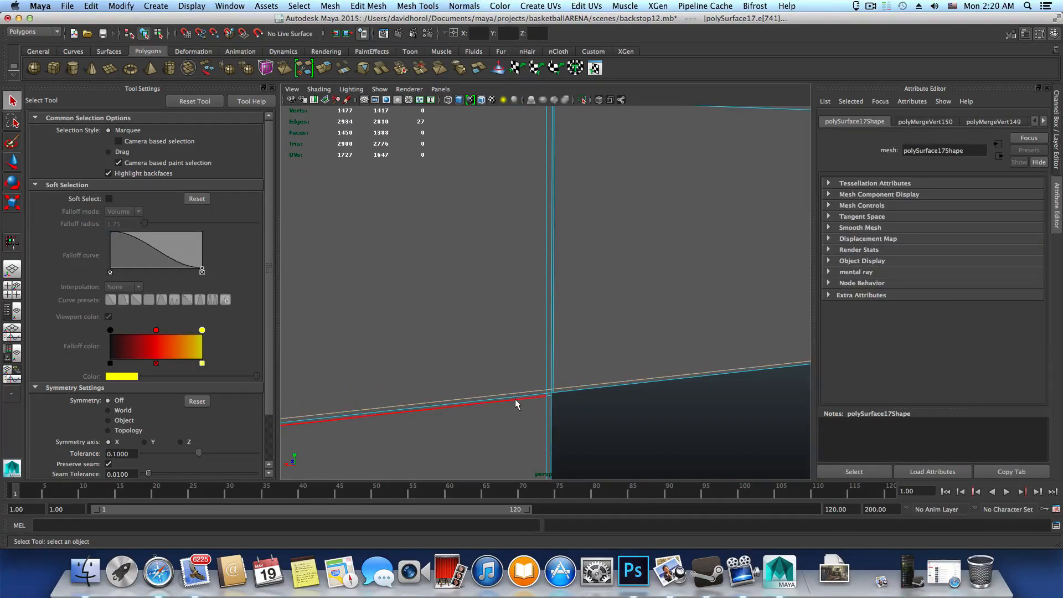
left_click(515, 399, "shift")
right_click_drag(487, 400, 459, 398, "shift")
key("w")
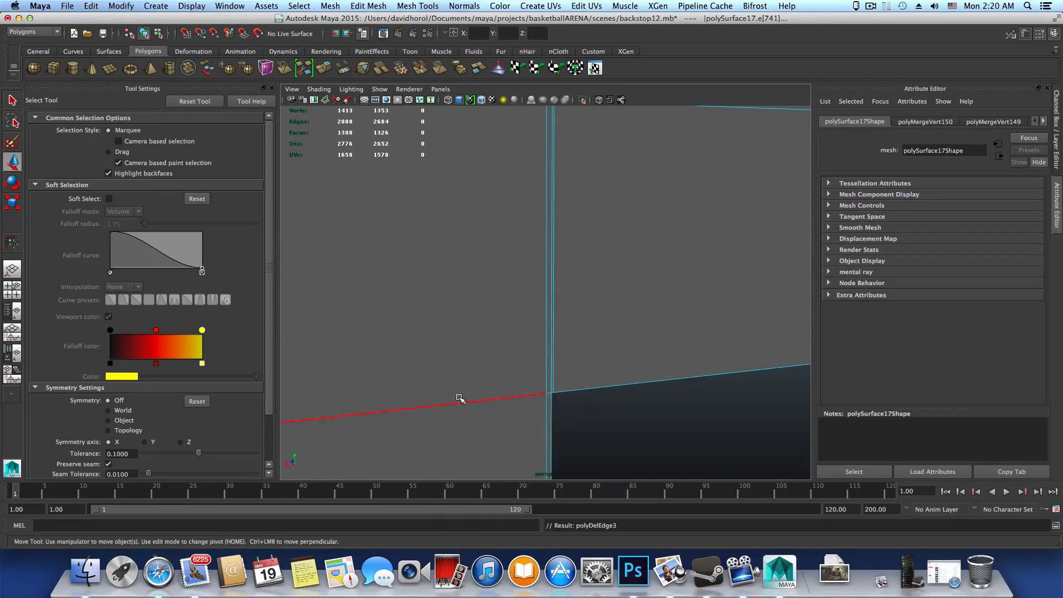
Step: Check the remaining lengthwise edges of the diagonal beam around the two short supports
scroll(459, 398, "down", 10)
left_click_drag(464, 389, 570, 382, "alt")
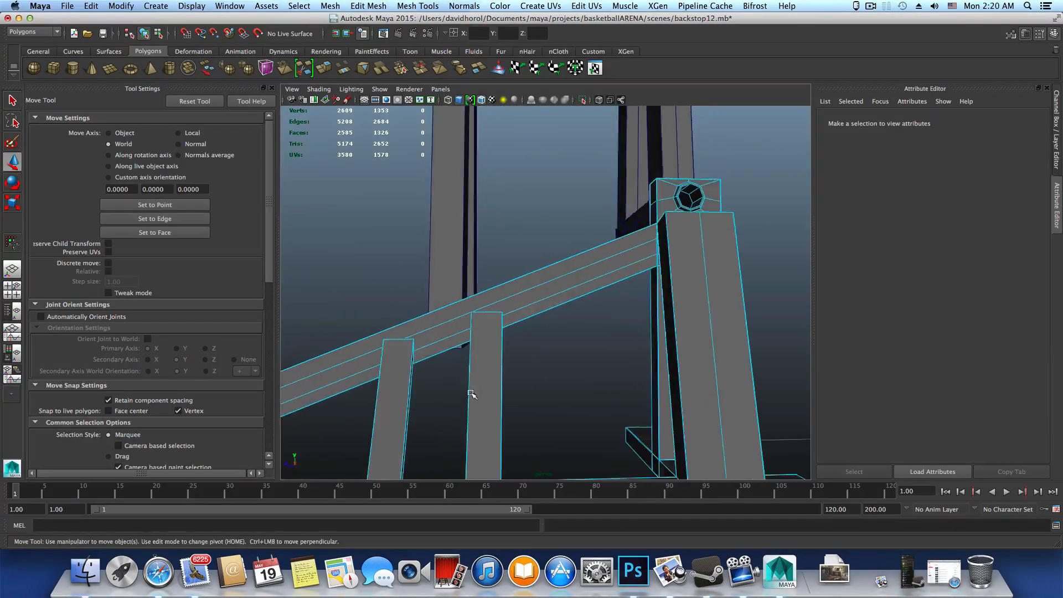
scroll(471, 394, "up", 6)
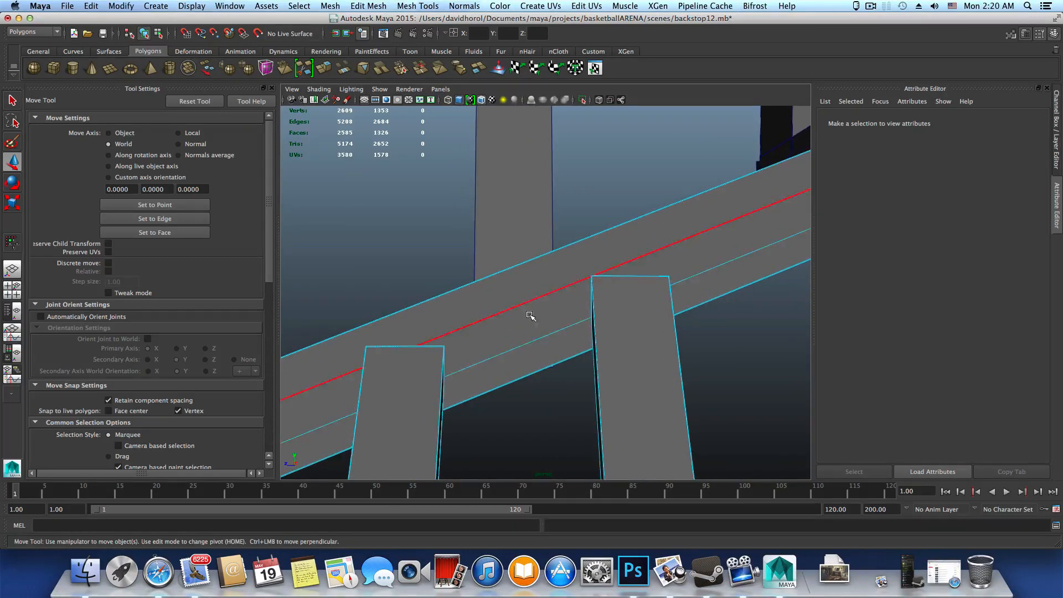
middle_click_drag(526, 399, 507, 408, "alt")
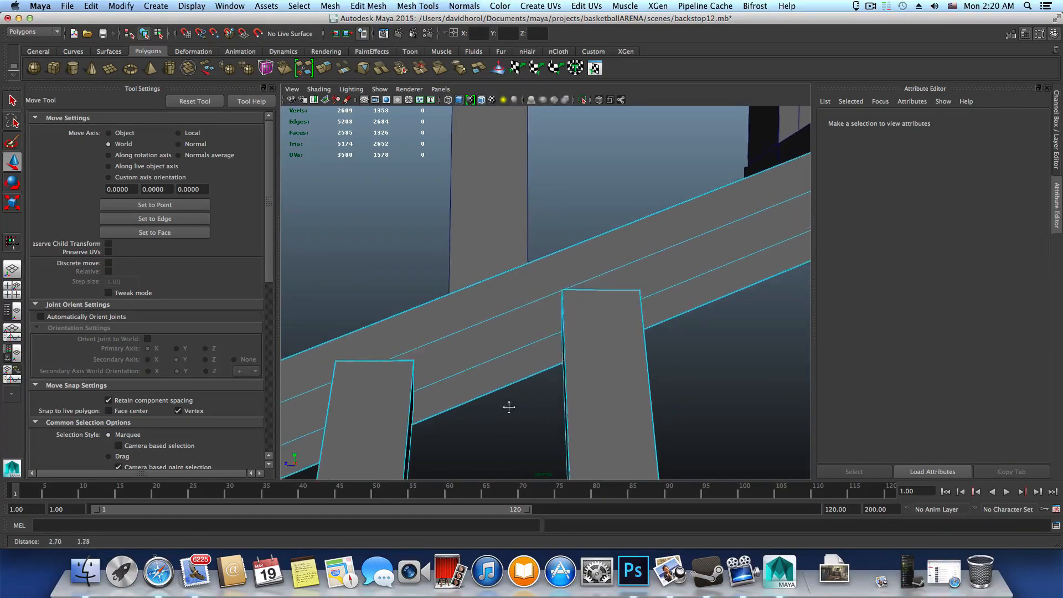
scroll(553, 371, "down", 3)
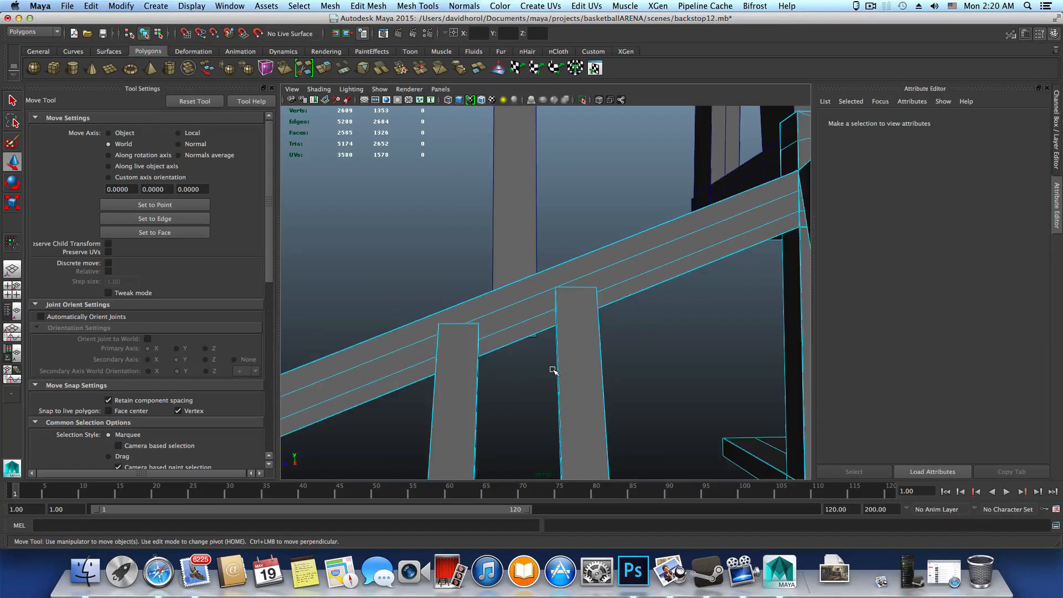
left_click_drag(552, 367, 591, 384, "alt")
mouse_move(591, 384)
right_mouse_down("alt")
mouse_move(576, 339)
mouse_move(628, 327)
mouse_move(591, 372)
right_mouse_up("alt")
middle_click_drag(505, 316, 517, 348, "alt")
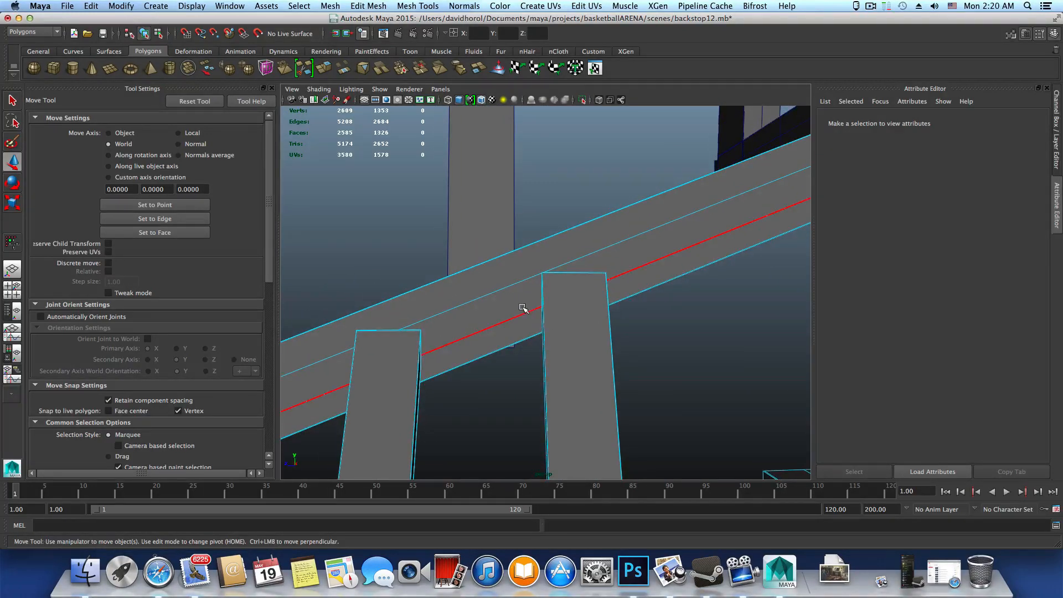
Step: In the side view, insert a pair of closely spaced vertical edge loops across the diagonal beam on each side of the upright post
key("F8")
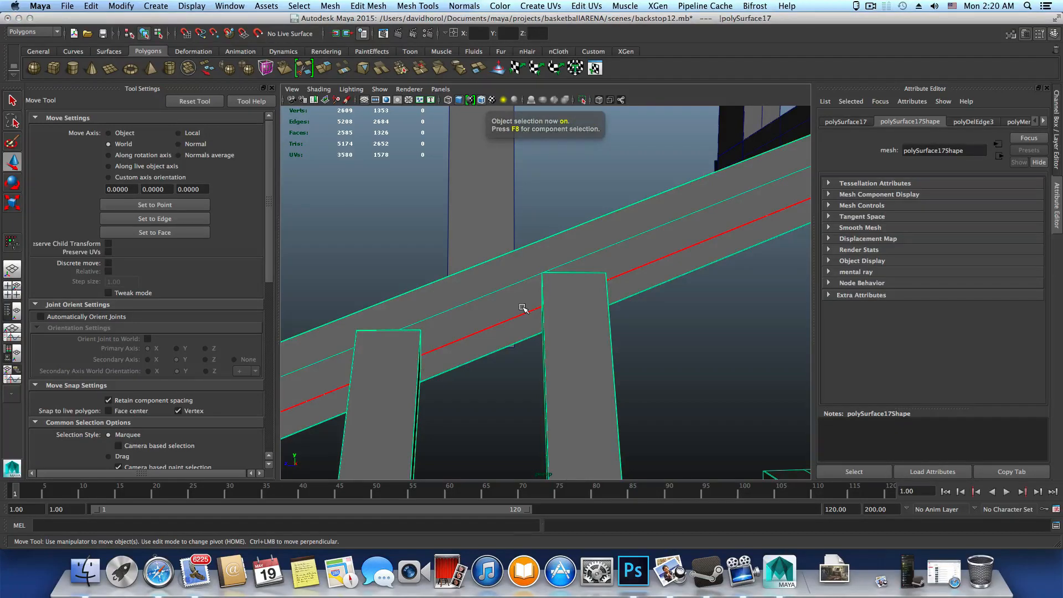
right_click_drag(523, 309, 480, 326)
left_click(12, 288)
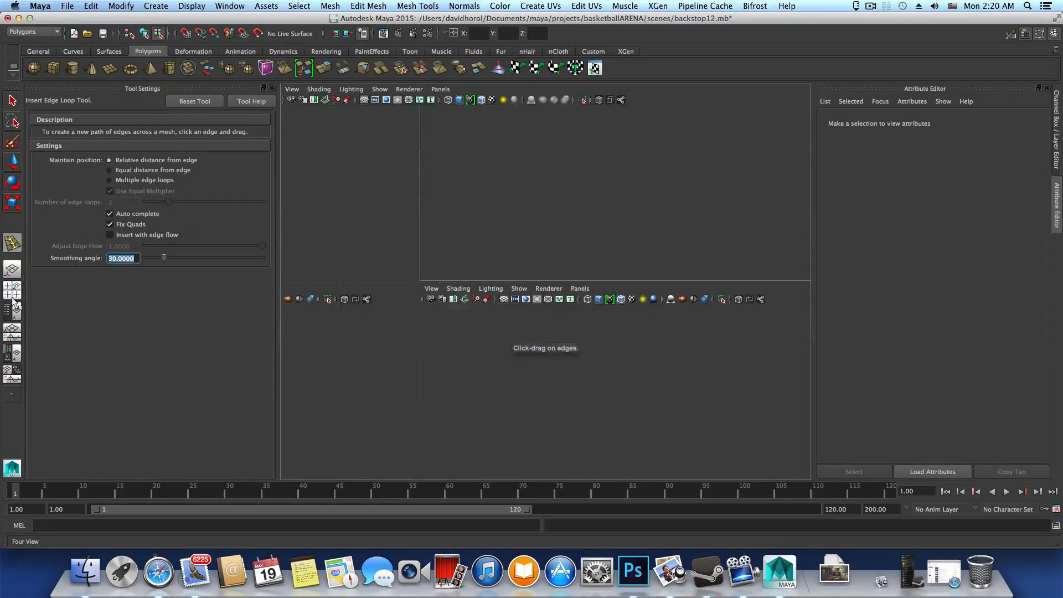
key("space")
scroll(636, 426, "down", 5)
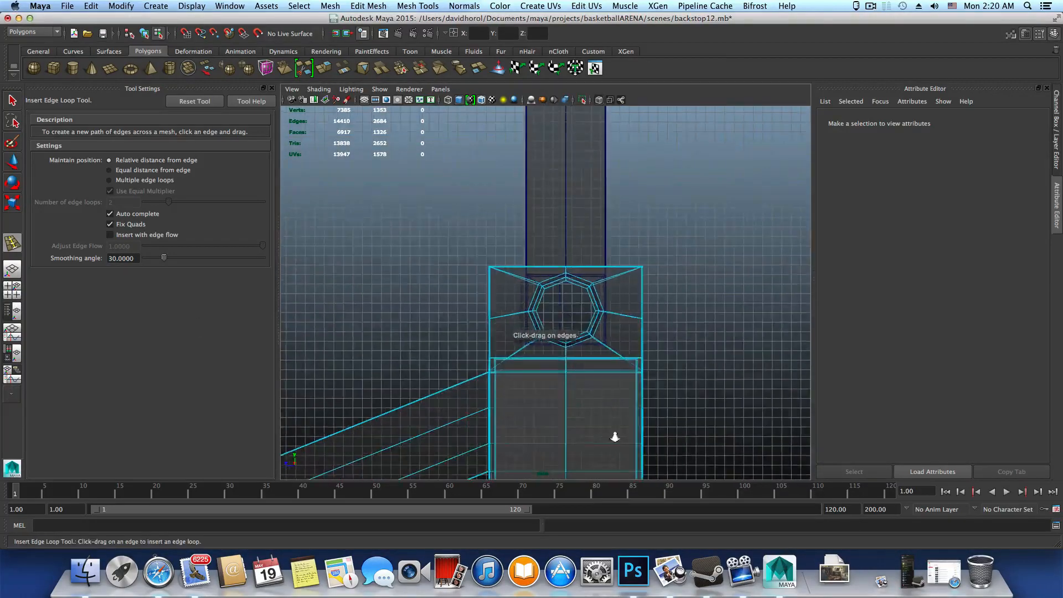
scroll(619, 440, "down", 2)
scroll(505, 393, "up", 10)
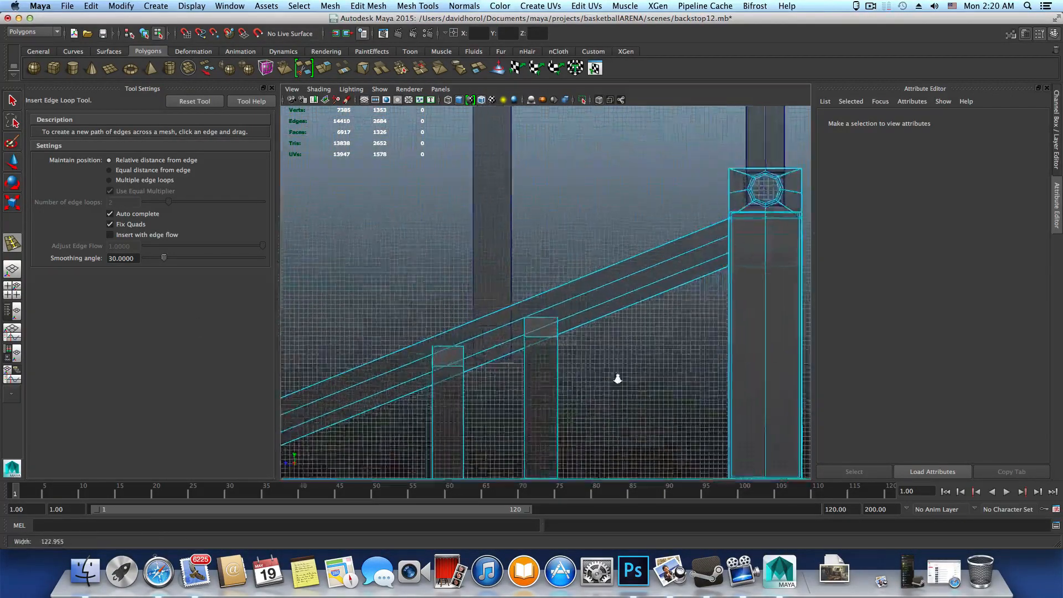
middle_click_drag(576, 342, 585, 338, "alt")
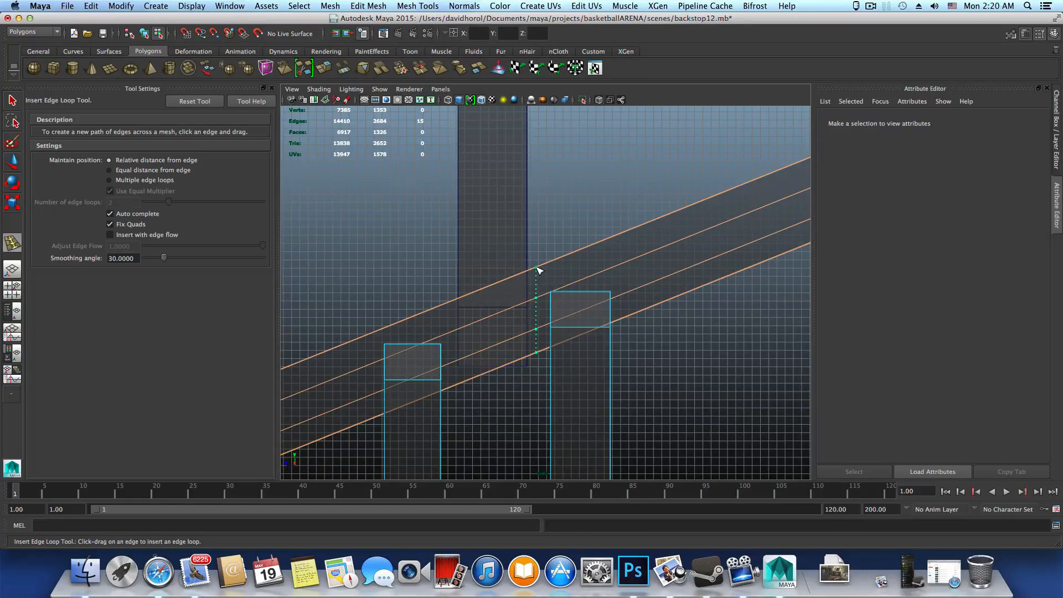
left_click_drag(539, 271, 542, 269)
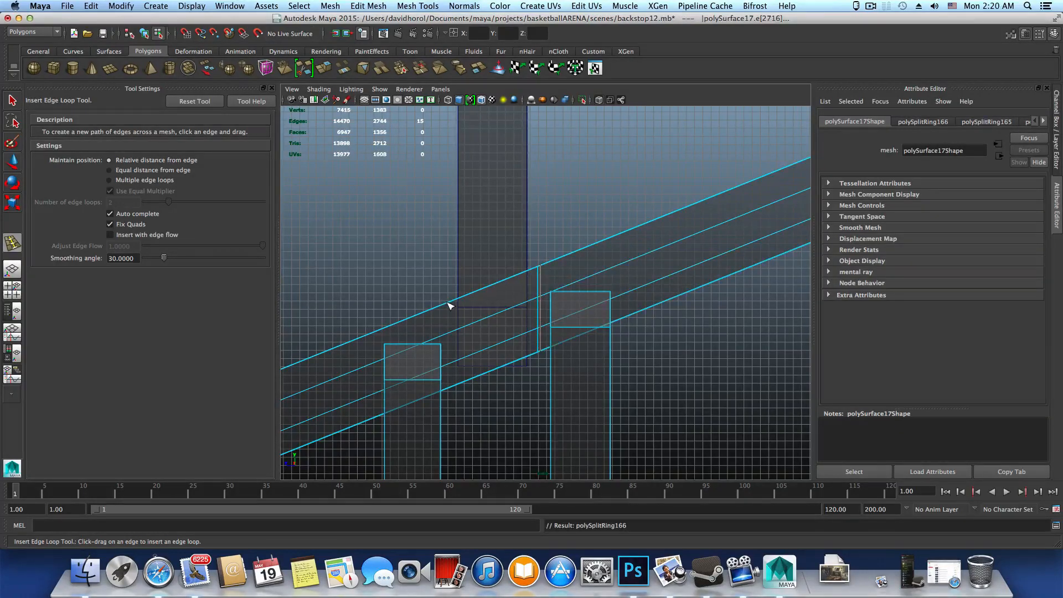
left_click_drag(449, 305, 449, 305)
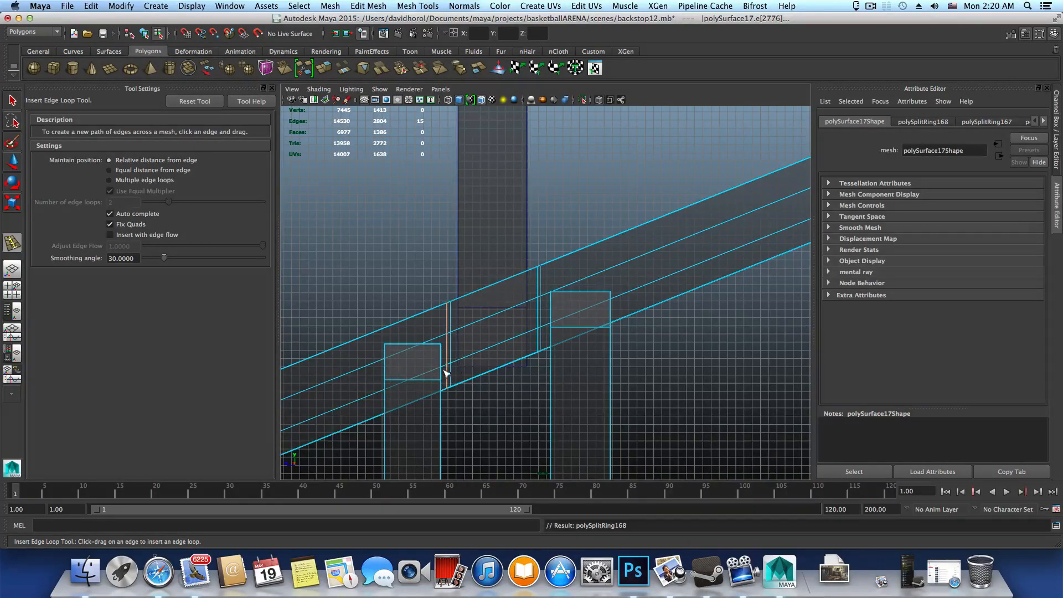
Step: Preview the base frame smoothed and examine the inserted edge loops in the side and perspective views
scroll(501, 402, "up", 5)
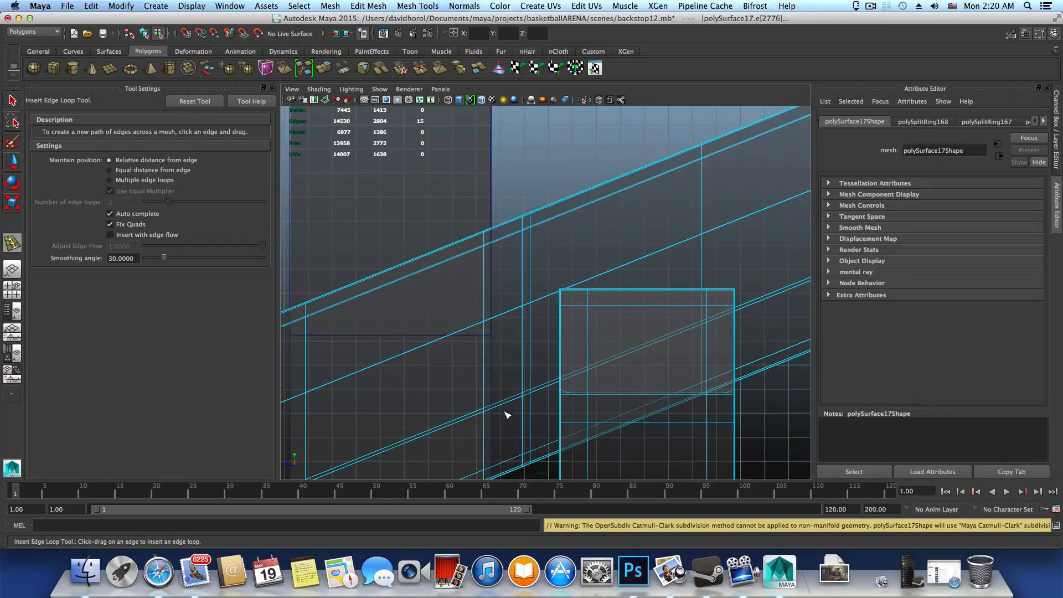
middle_click_drag(500, 464, 503, 394, "alt")
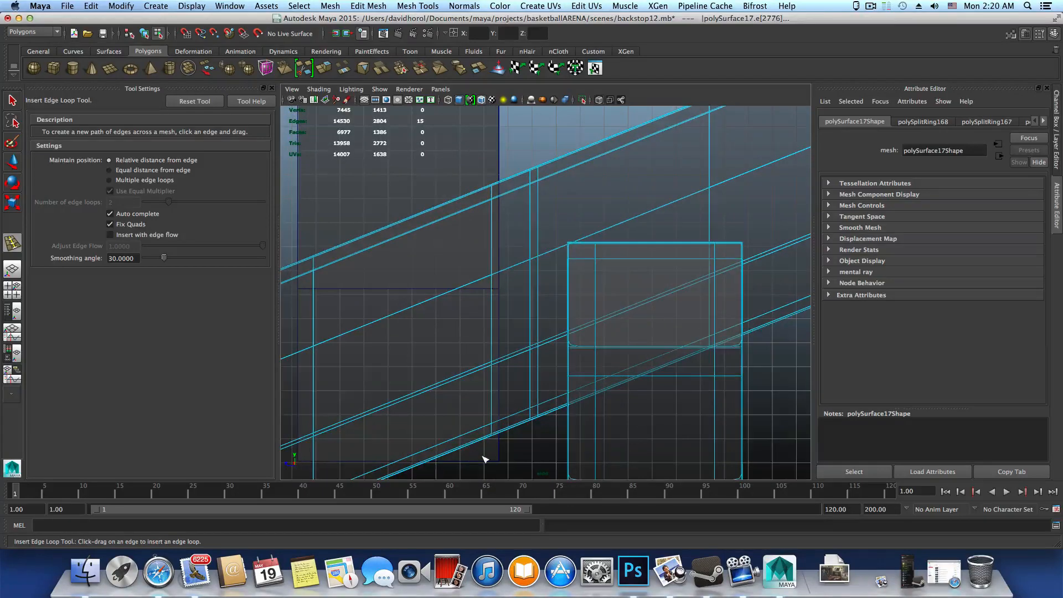
scroll(483, 458, "down", 2)
key("F8")
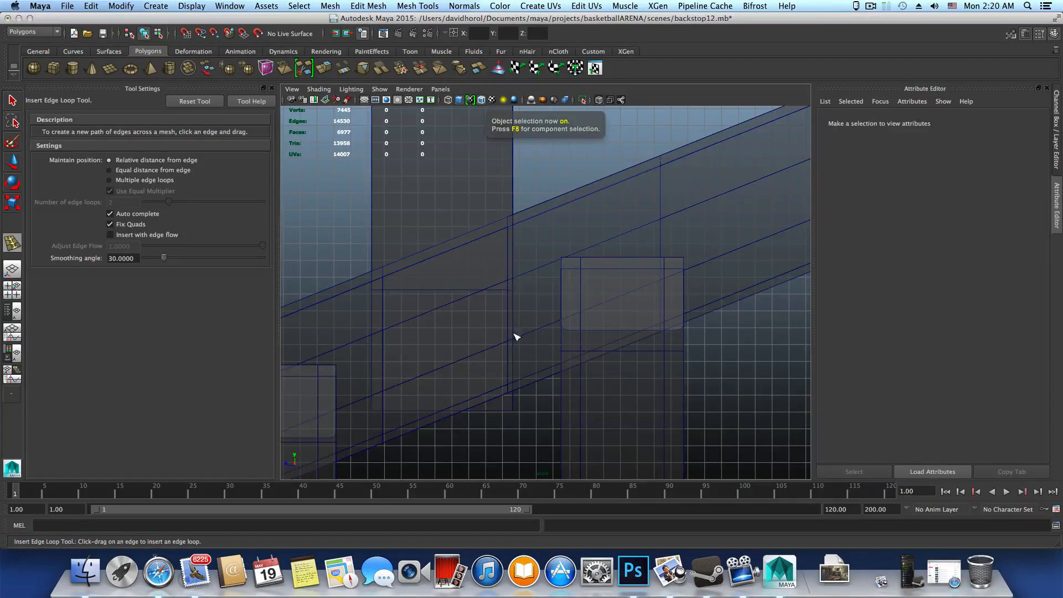
scroll(474, 466, "down", 4)
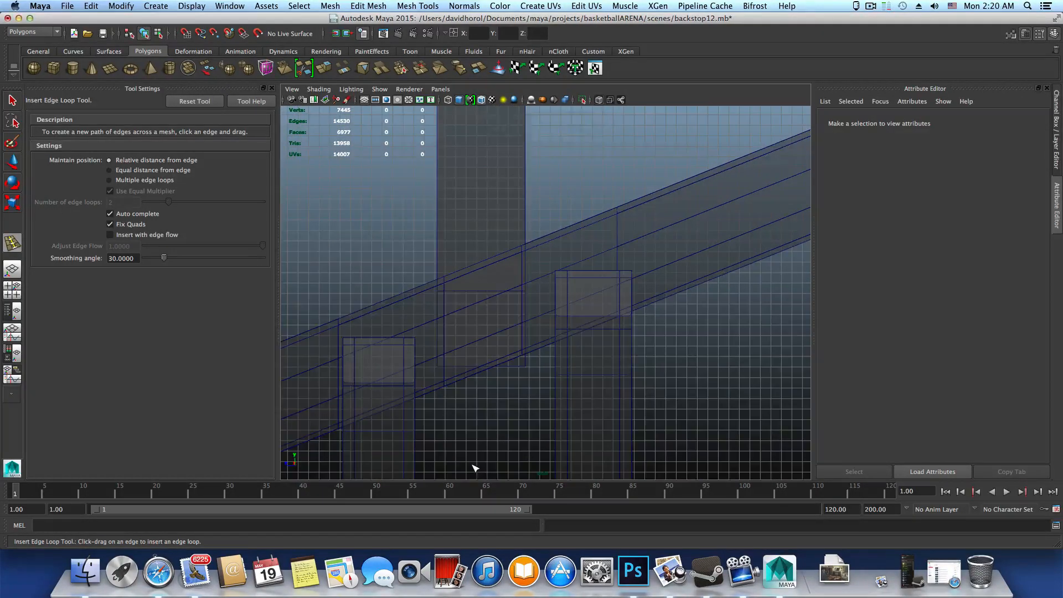
left_click_drag(459, 343, 521, 318, "alt")
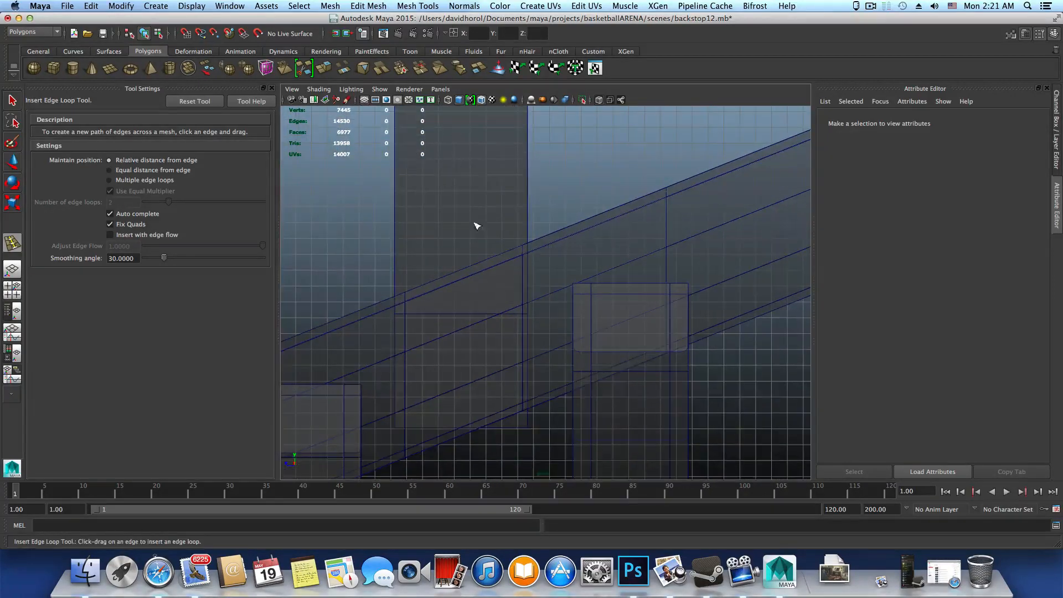
key("space")
key("space")
left_click_drag(497, 272, 517, 299, "alt")
right_click_drag(517, 299, 650, 332, "alt")
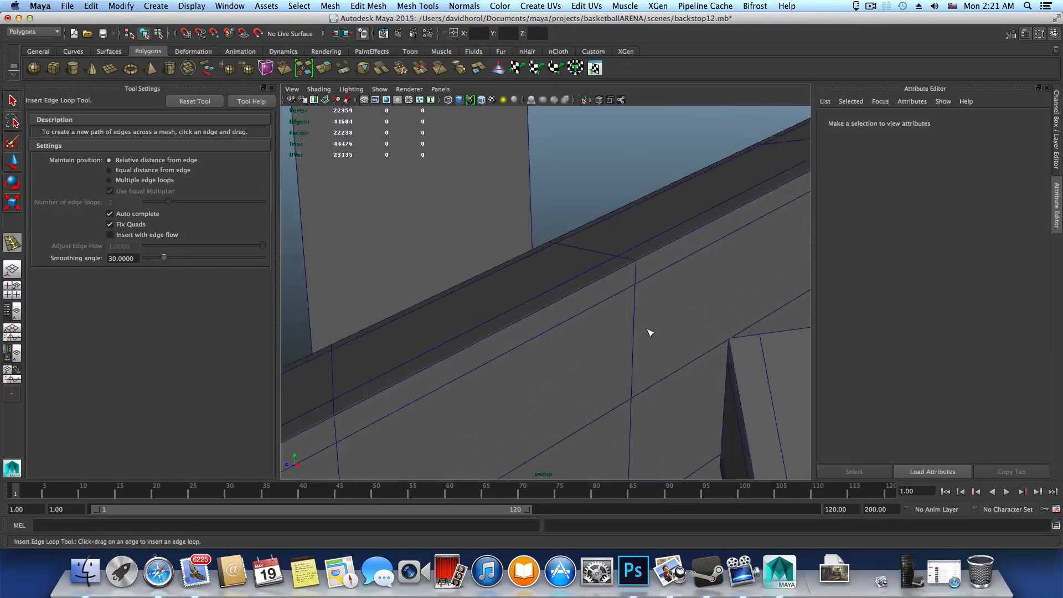
left_click_drag(632, 333, 638, 343, "alt")
scroll(638, 343, "down", 3)
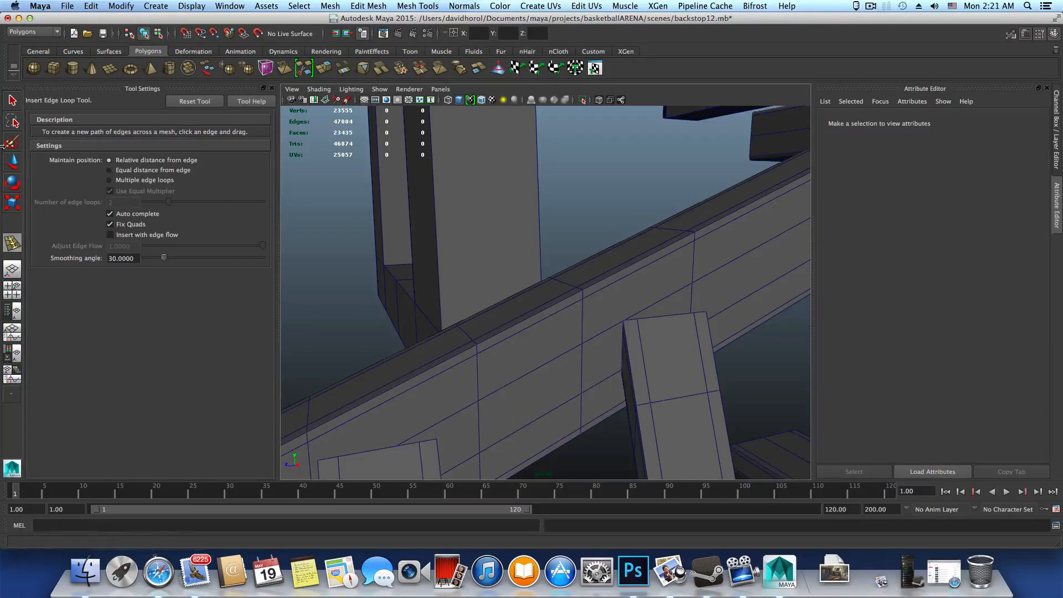
Step: Turn off the base frame's smooth preview and slide vertical edge loops on the diagonal beam so each pair sits closer together
key("q")
left_click(531, 360)
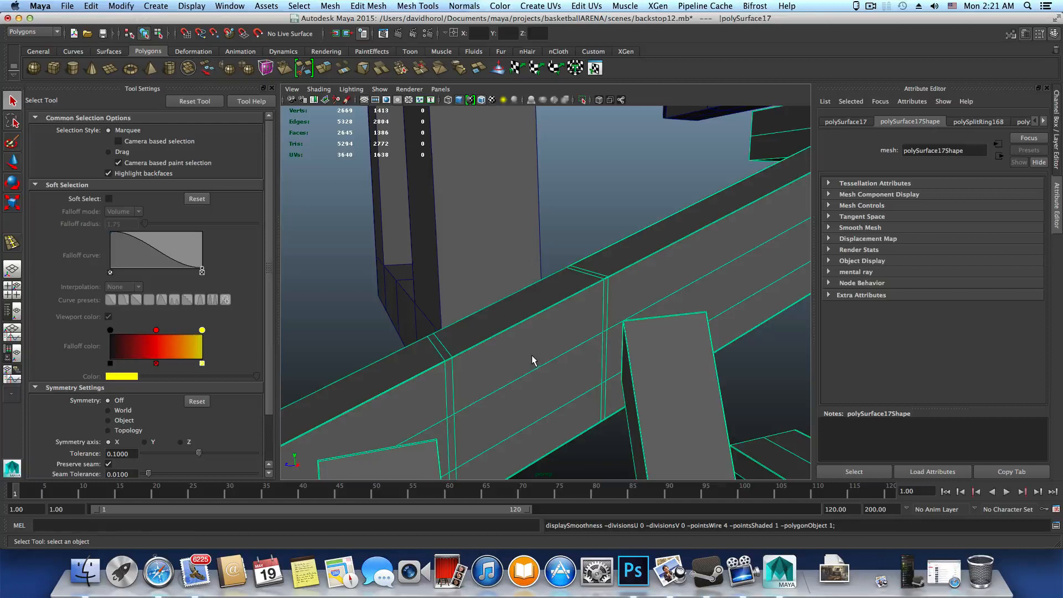
mouse_move(531, 360)
left_mouse_down("alt")
mouse_move(499, 351)
mouse_move(529, 359)
left_mouse_up("alt")
left_click_drag(450, 363, 422, 331, "alt")
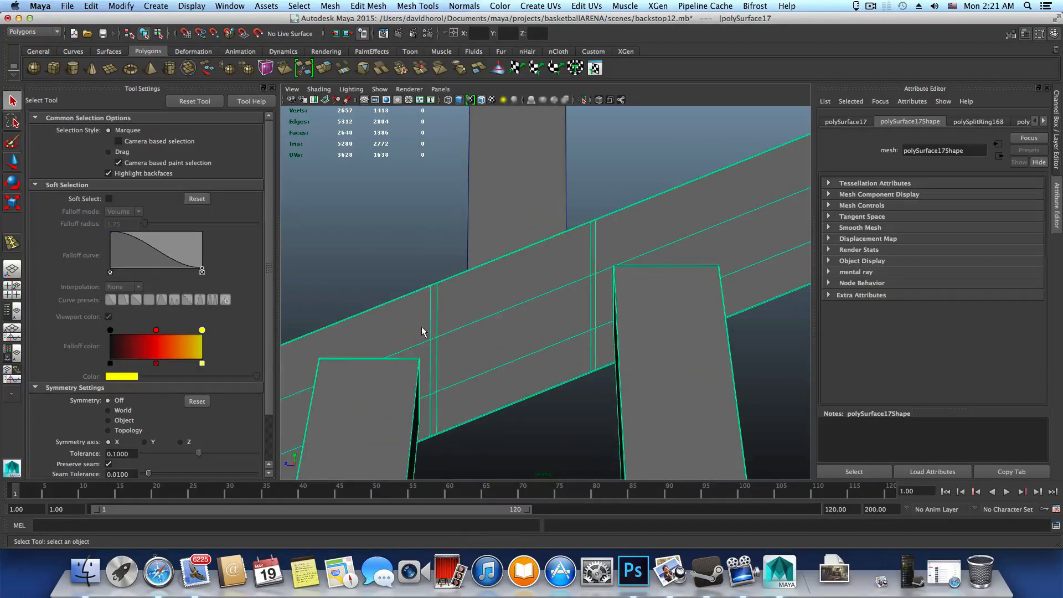
right_click_drag(422, 331, 427, 308)
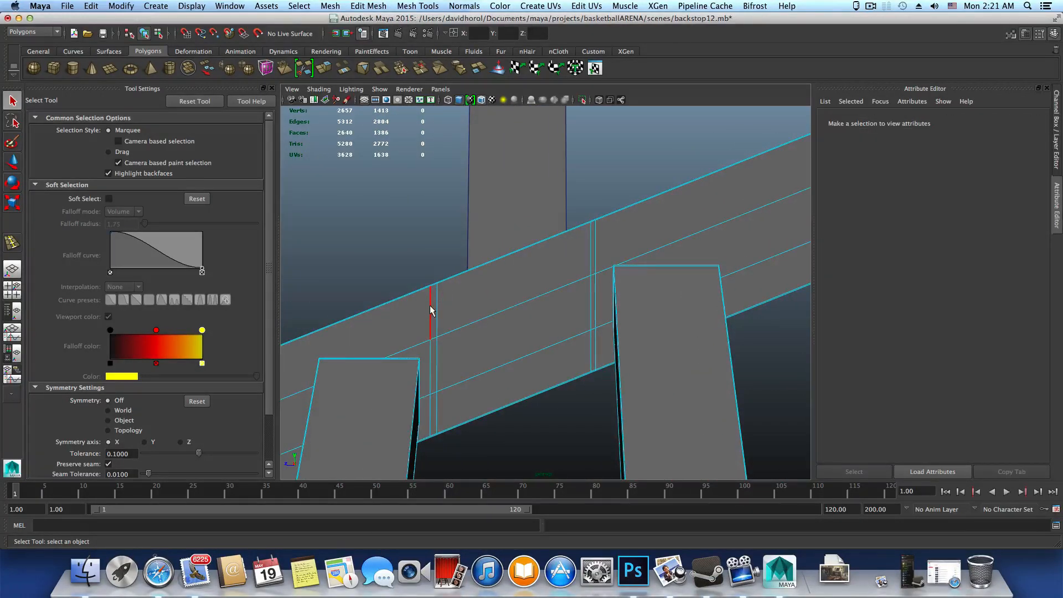
double_click(431, 310)
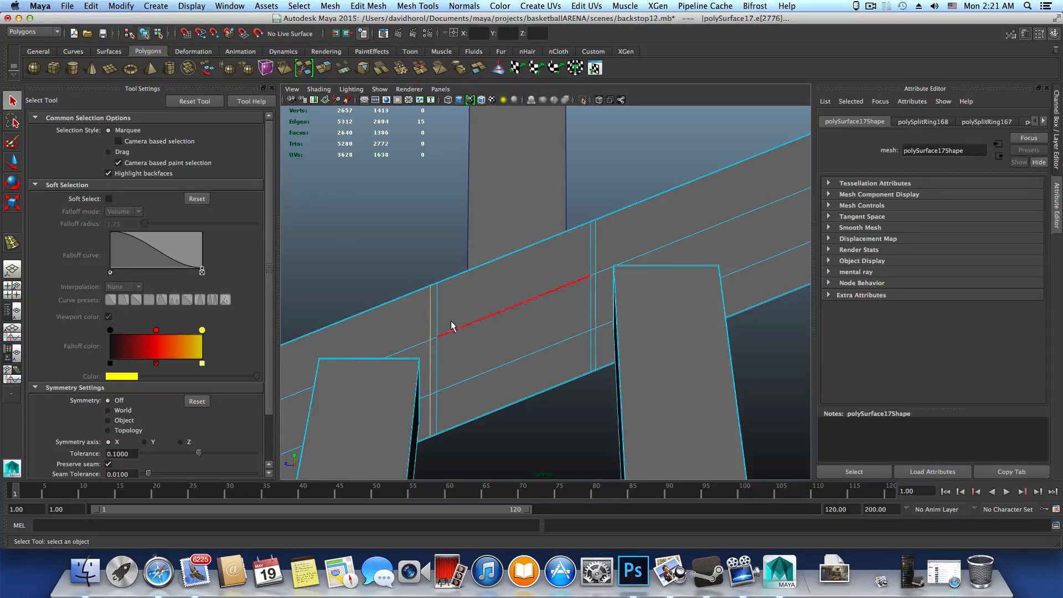
right_click_drag(451, 327, 458, 406, "shift")
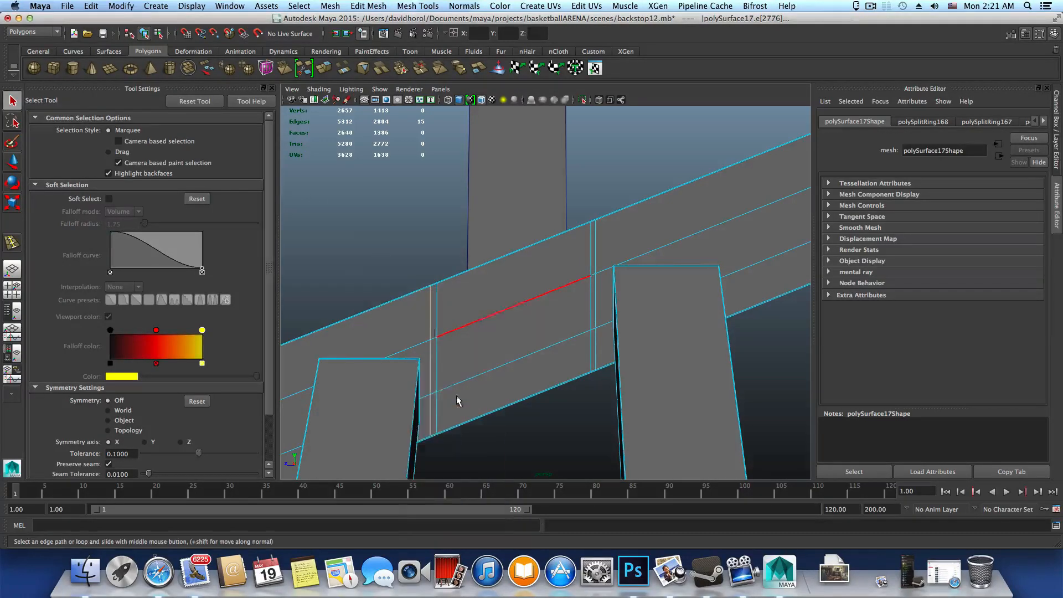
middle_click_drag(467, 364, 492, 354)
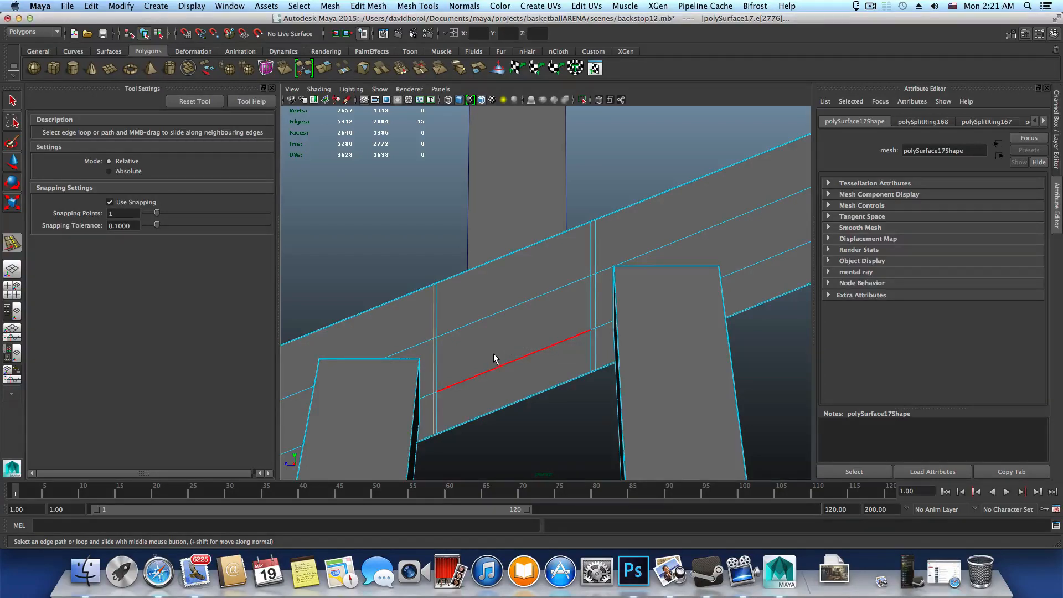
left_click(592, 298)
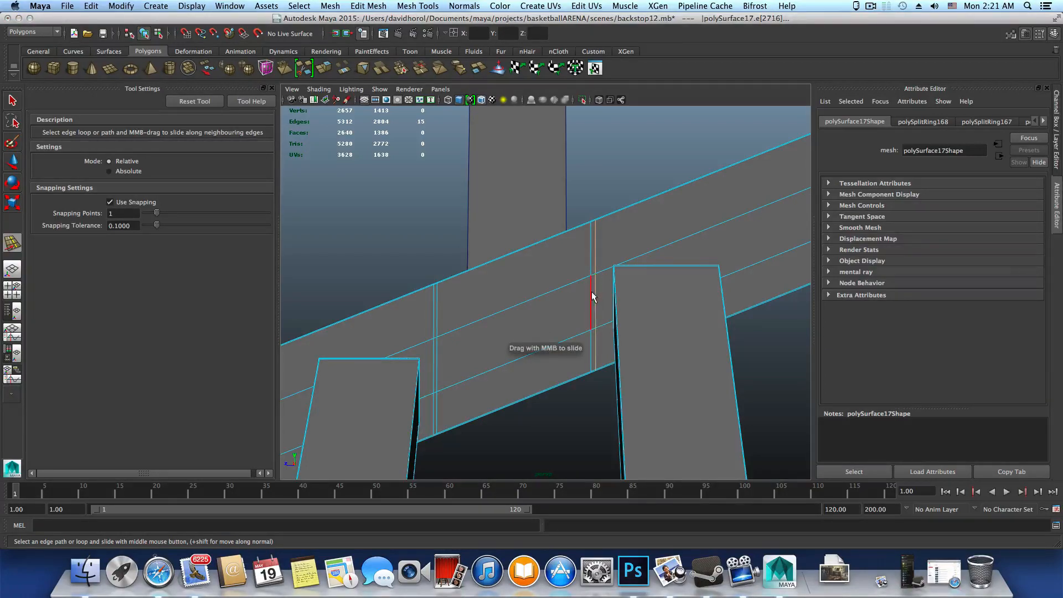
middle_click_drag(575, 308, 556, 319)
left_click(558, 317)
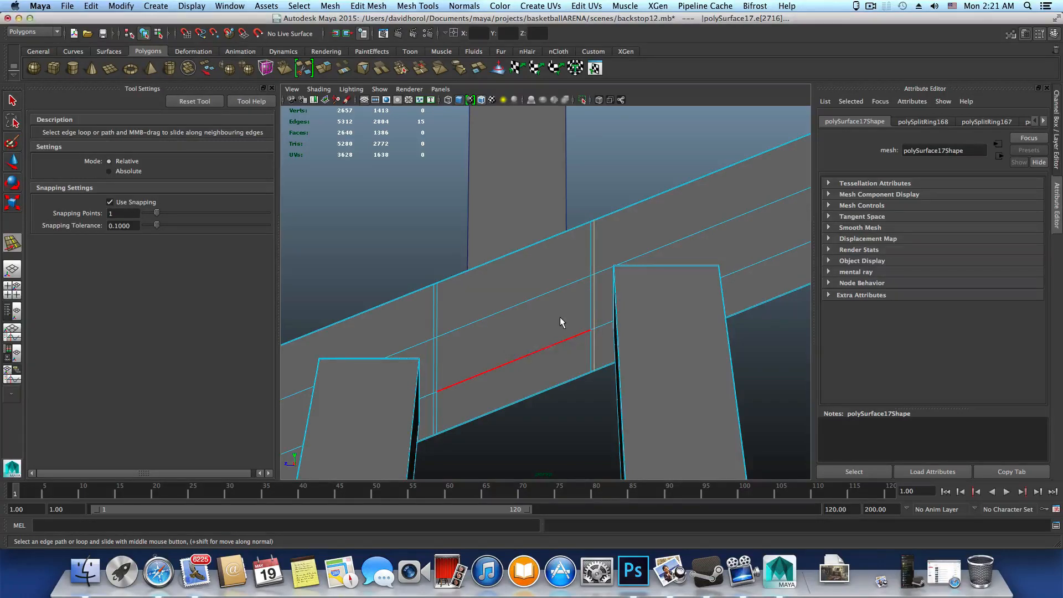
Step: Insert a vertical edge loop midway between the two pairs and a lengthwise loop between the diagonal beam's two middle lengthwise edges
key("F8")
right_click_drag(540, 316, 495, 314)
left_click(530, 300)
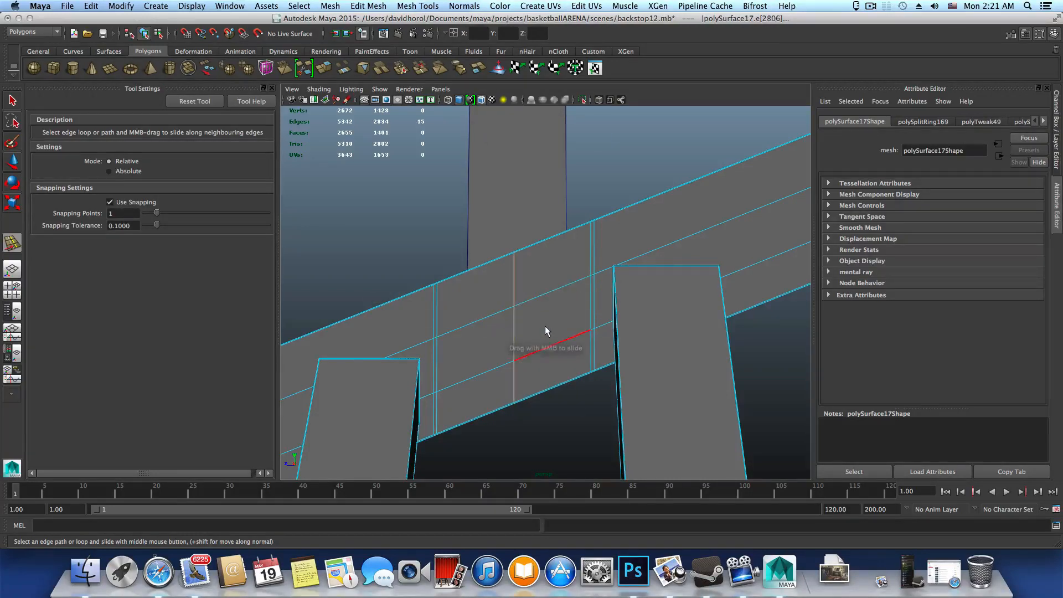
left_click(514, 329)
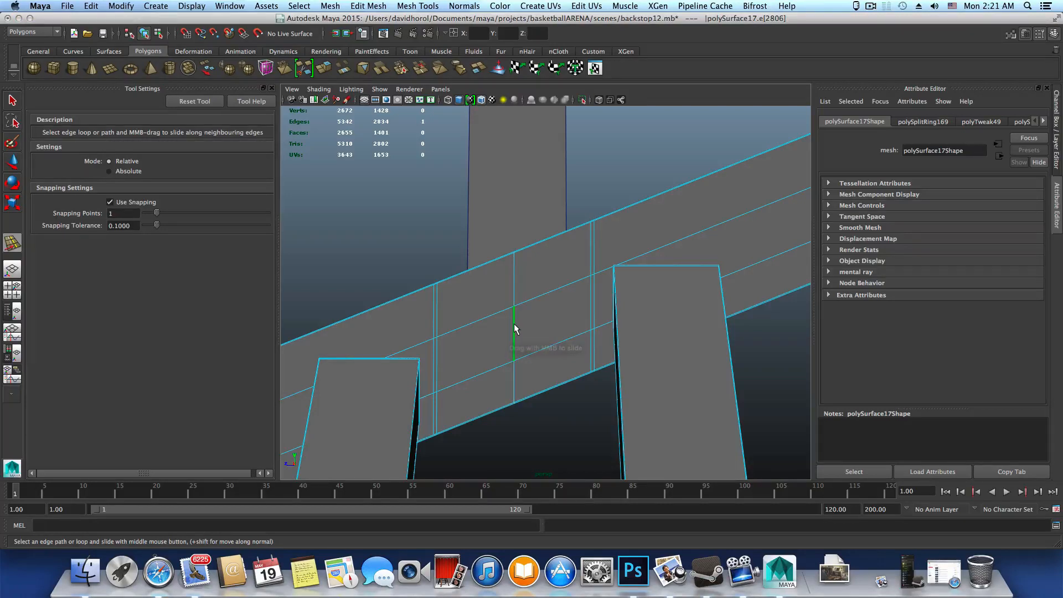
left_click(514, 331)
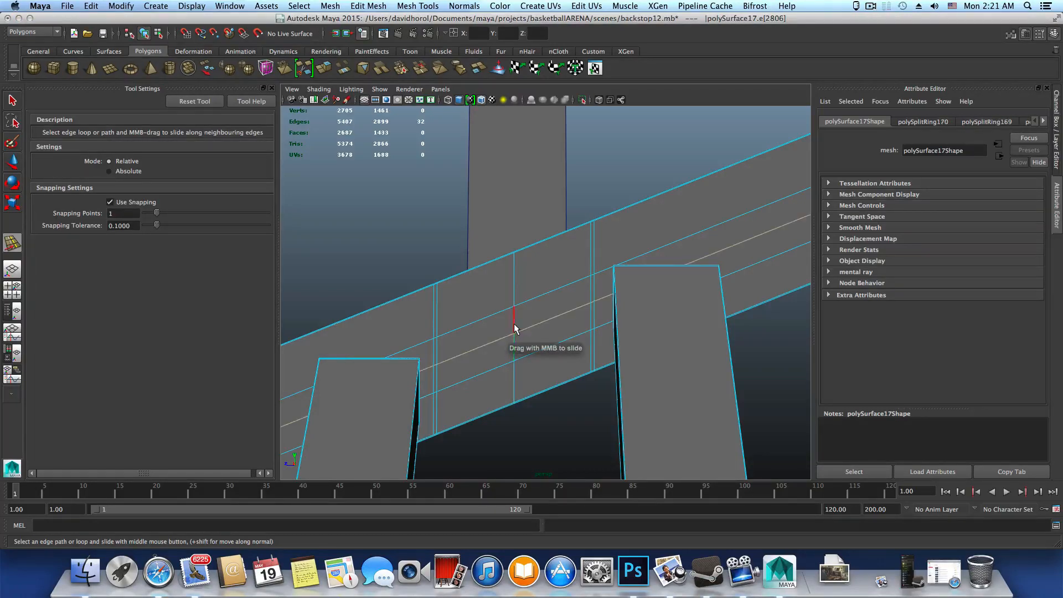
Step: Select the three inner vertices on the central vertical loop and scale them apart vertically toward the beam's upper and lower edges
right_click_drag(515, 316, 502, 293)
left_click_drag(526, 381, 609, 268)
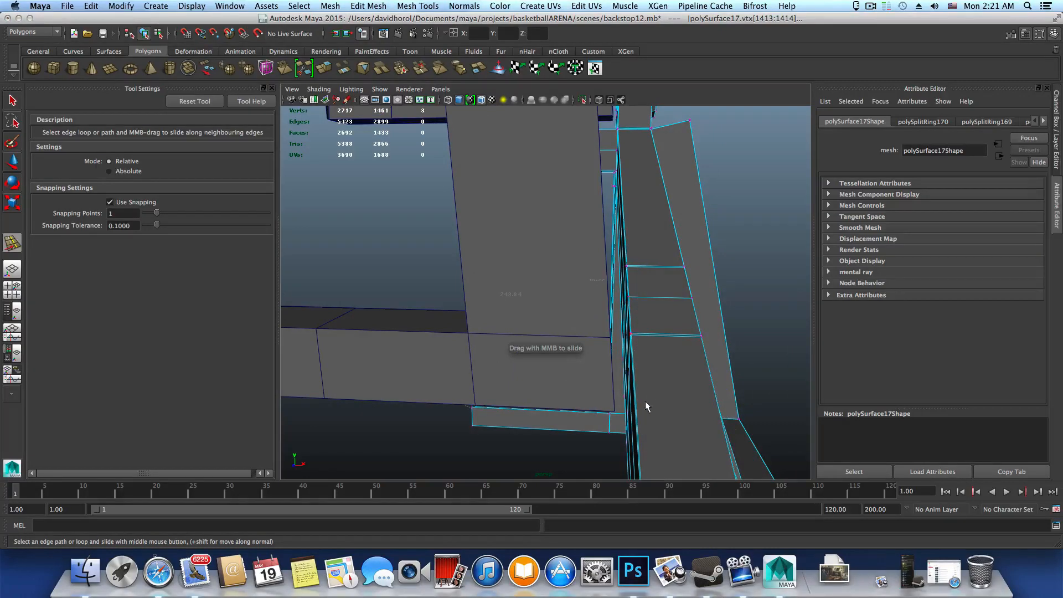
left_click_drag(645, 401, 573, 347, "alt")
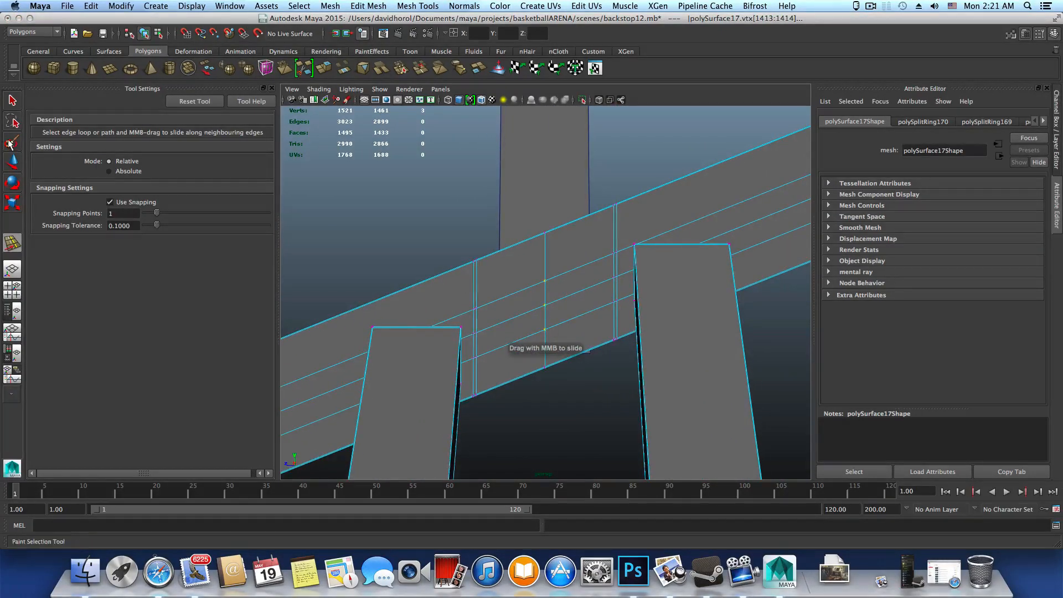
key("q")
key("r")
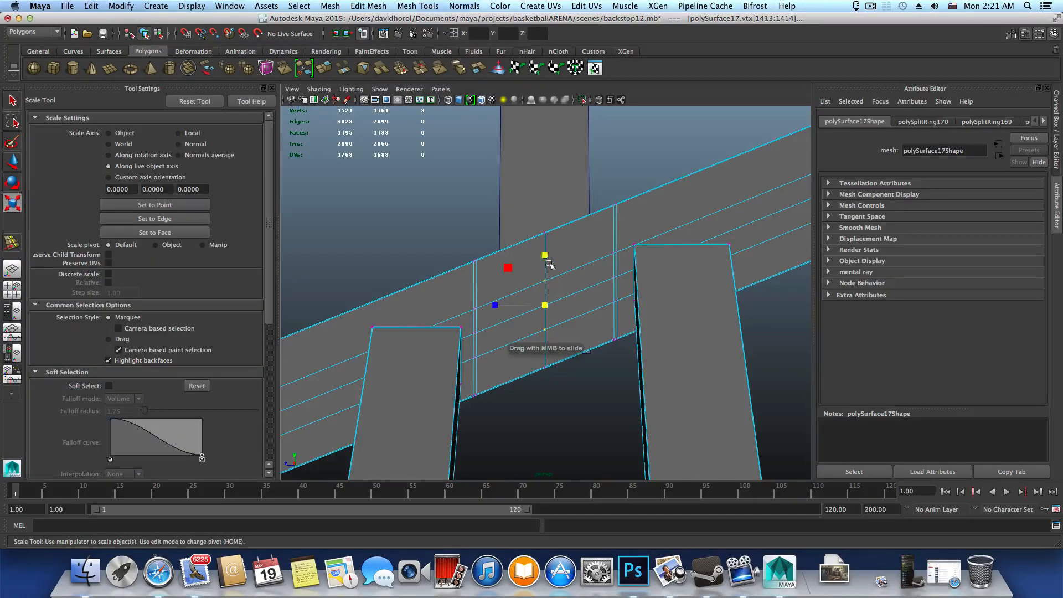
left_click_drag(545, 255, 549, 195)
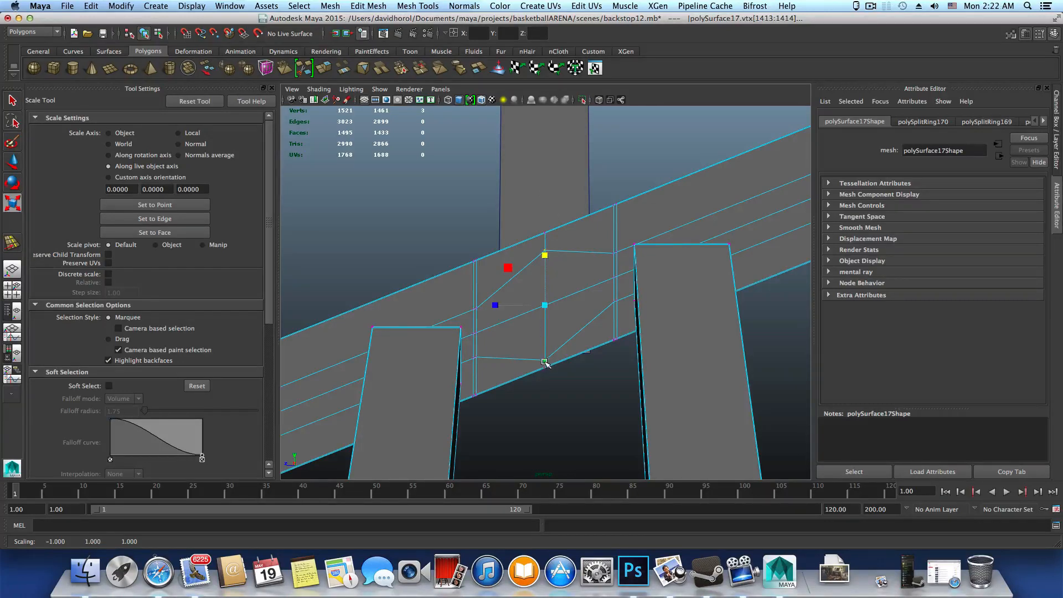
Step: Move the uppermost of the three spread vertices slightly higher, closer to the beam's top edge
left_click(544, 248)
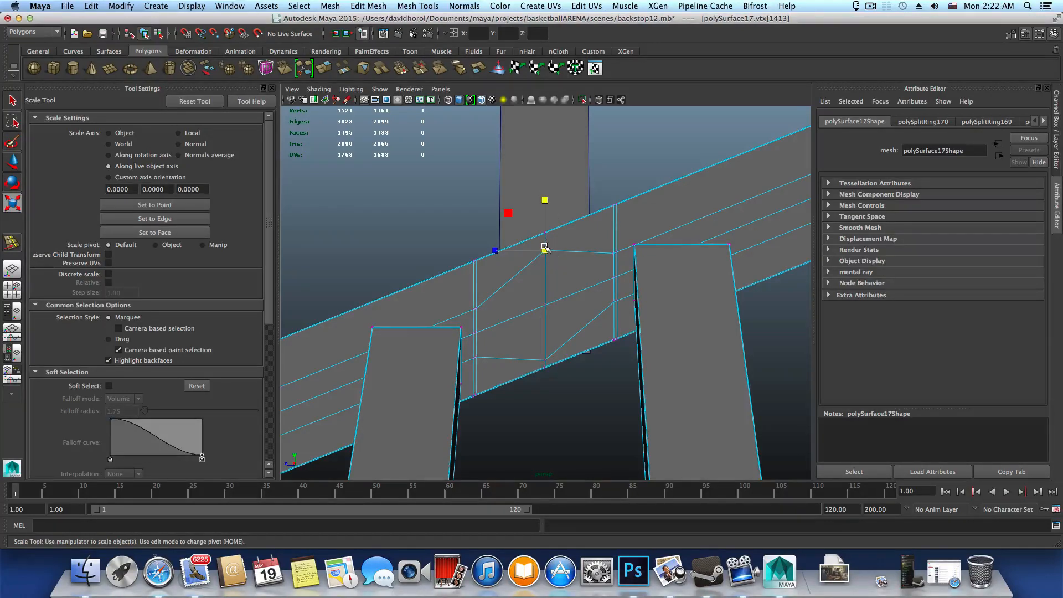
key("w")
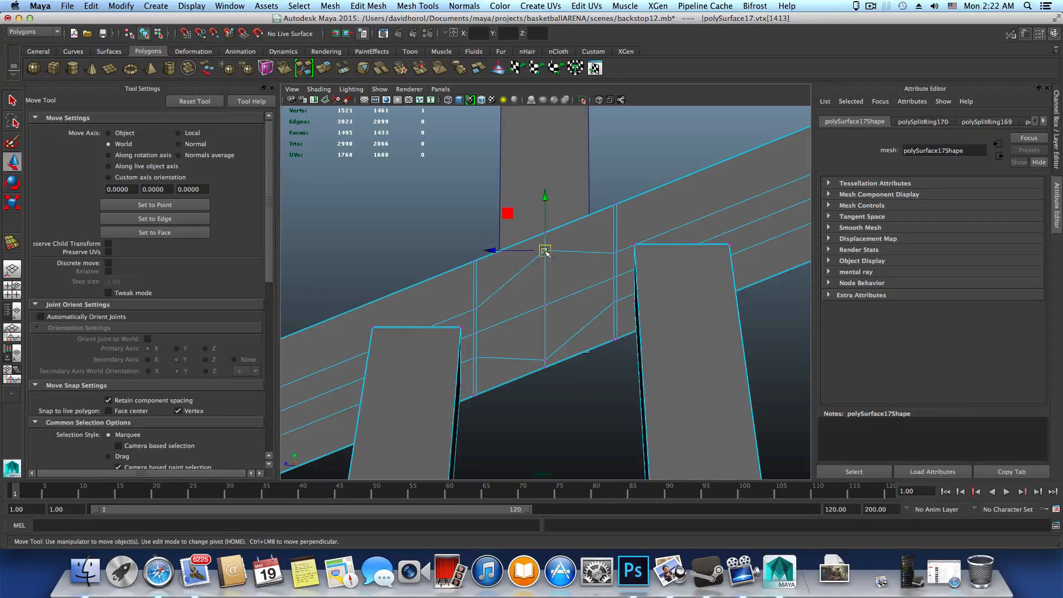
left_click_drag(548, 191, 545, 183)
Step: Chamfer the vertex at the centre of the section and scale up the resulting four-sided face until it nearly fills the section
left_click(544, 307)
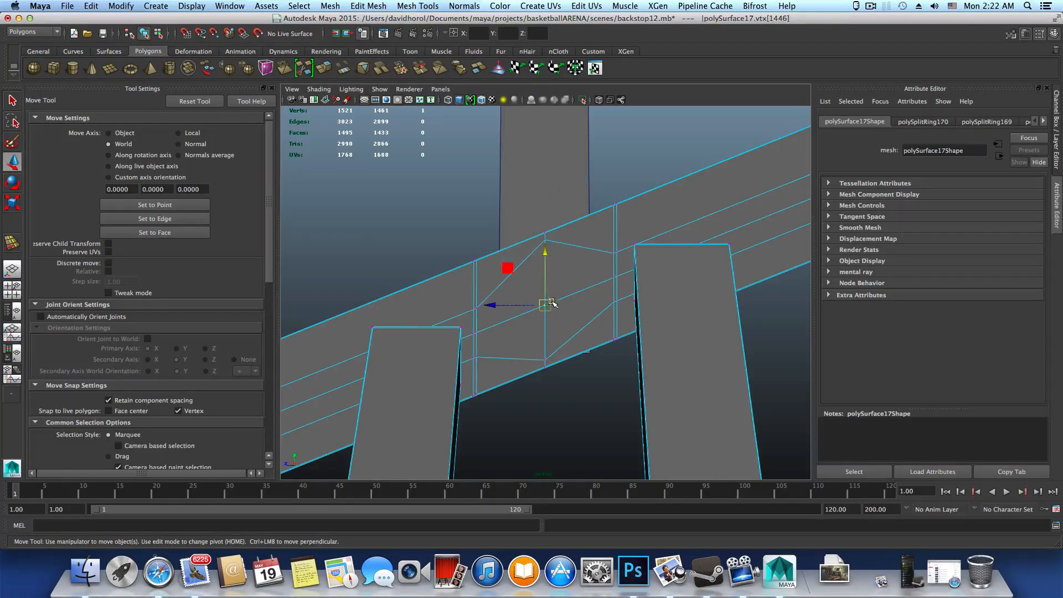
mouse_move(550, 314)
right_mouse_down("shift")
mouse_move(581, 308)
mouse_move(534, 302)
mouse_move(541, 321)
right_mouse_up("shift")
left_click(546, 304)
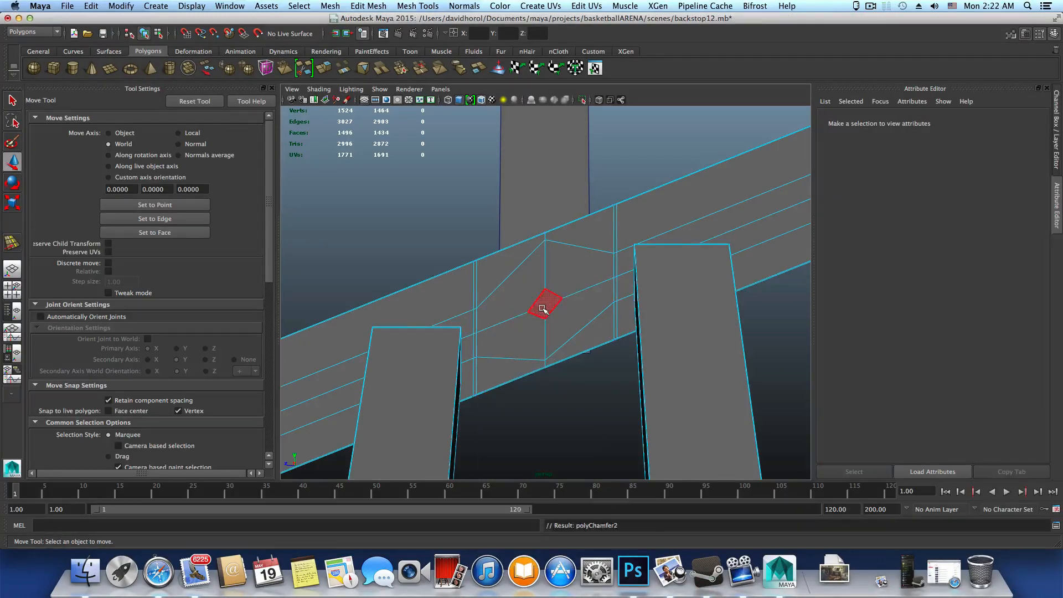
key("r")
left_click_drag(546, 304, 604, 322)
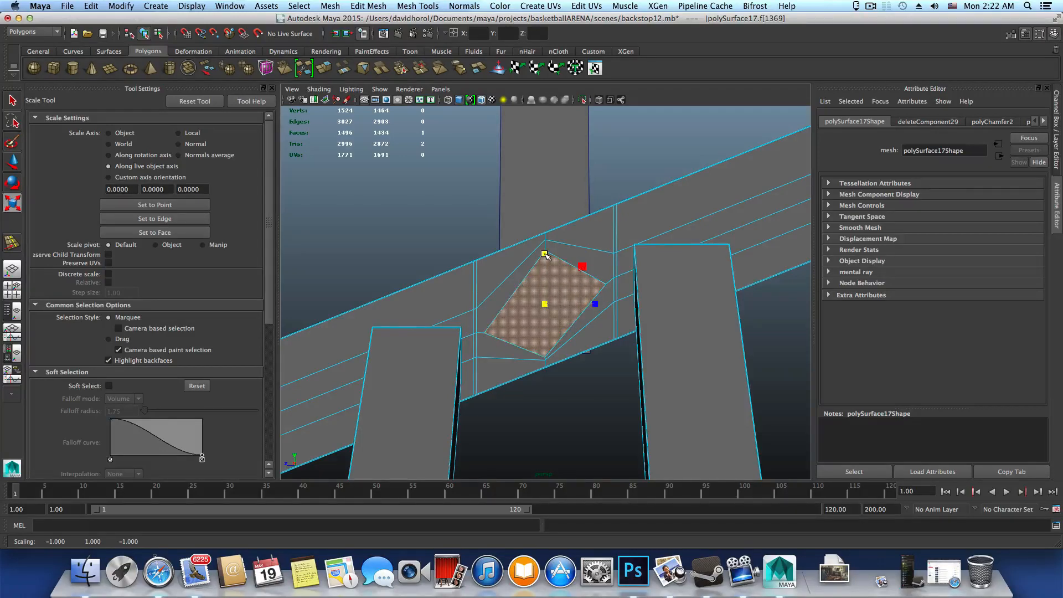
Step: Move the left corner vertex of the enlarged face upward and slightly inward, away from the left loop pair
right_click_drag(502, 323, 473, 323)
left_click(487, 333)
key("w")
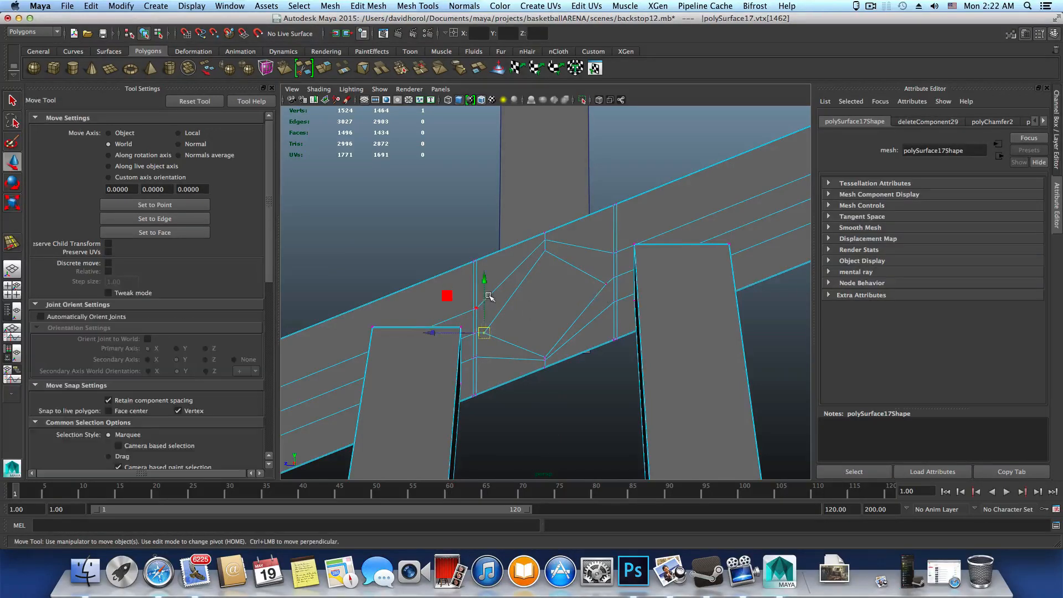
left_click_drag(486, 304, 484, 270)
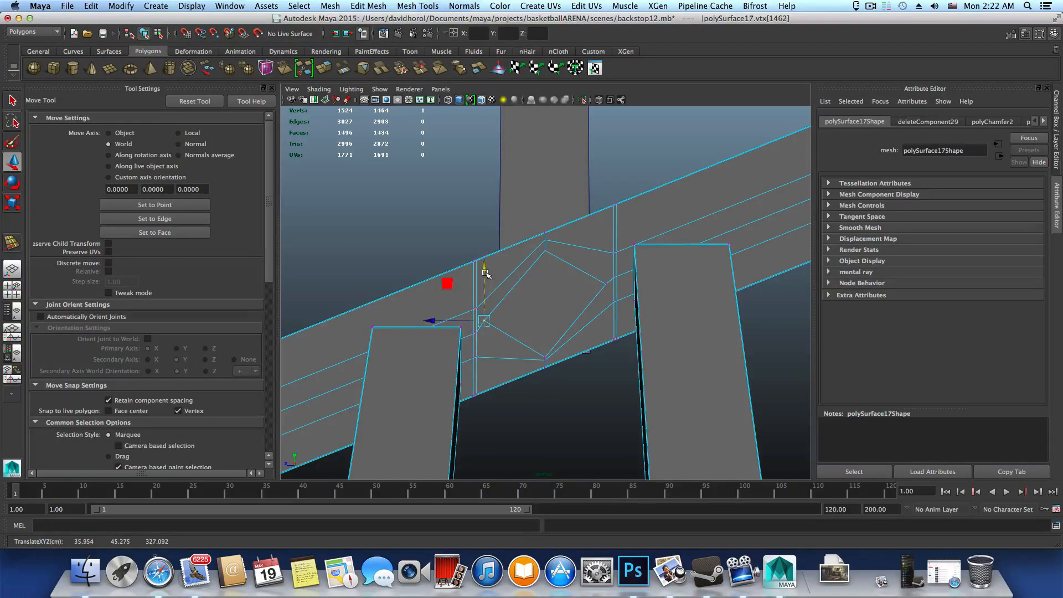
left_click_drag(429, 321, 437, 320)
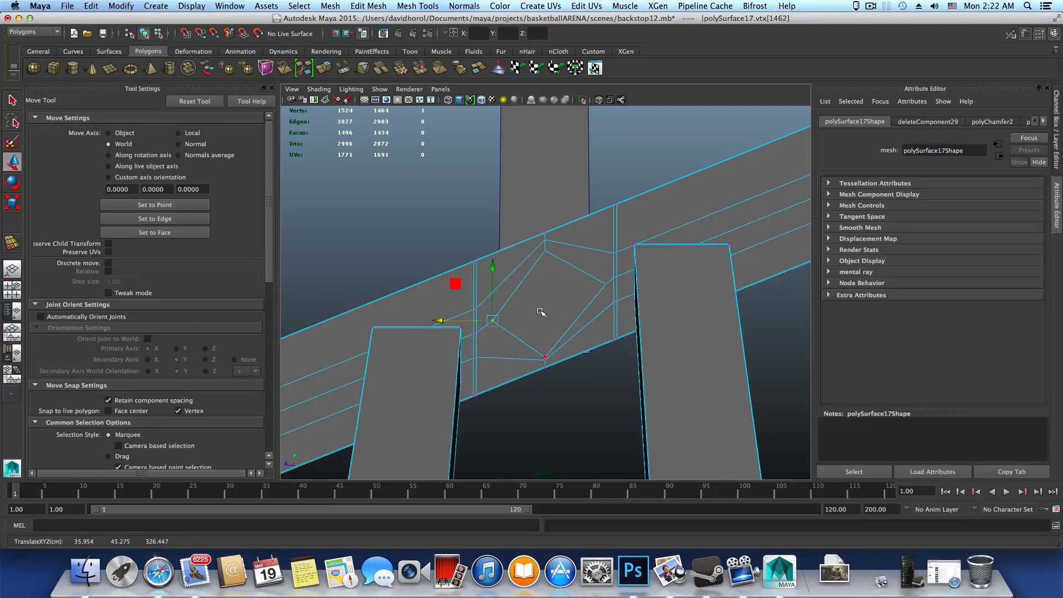
Step: Lower the vertex just beneath the face's bottom corner slightly, and move the face's right corner vertex down
left_click(546, 361)
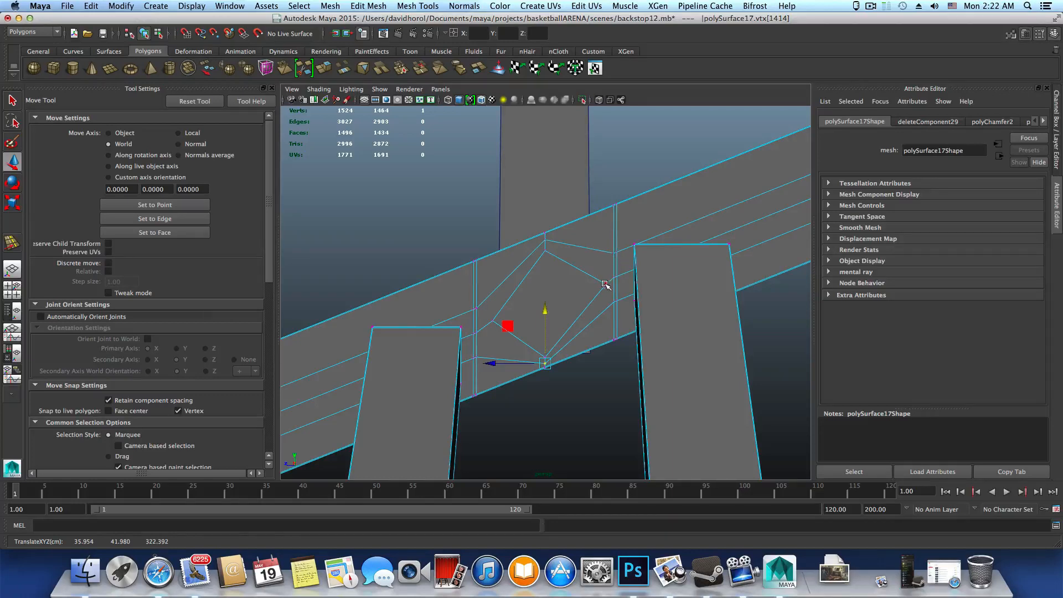
left_click(604, 283)
middle_click_drag(605, 232, 607, 242)
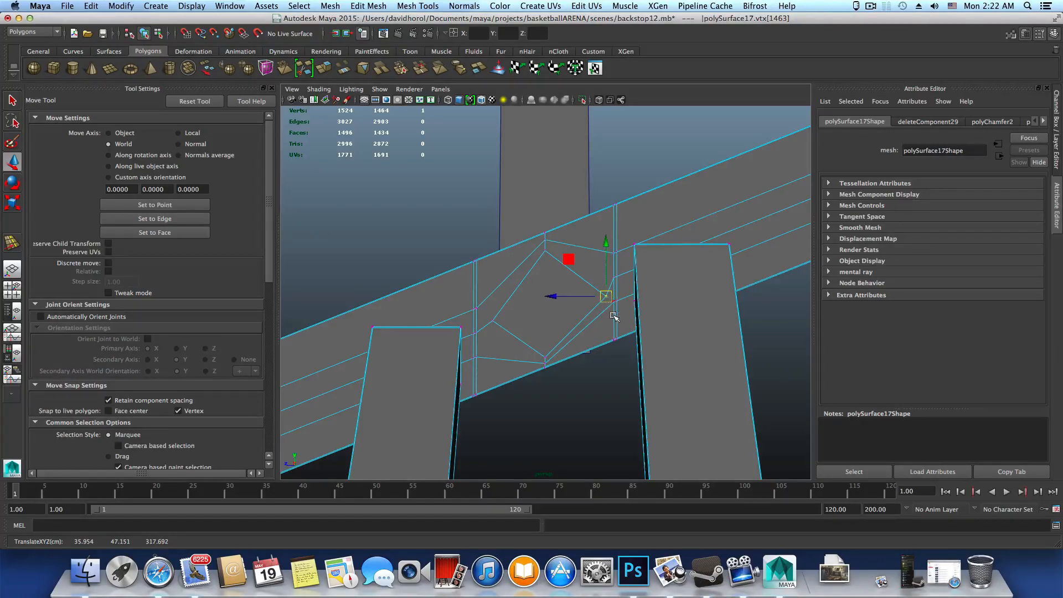
Step: Lower the vertex on the right loop beside the face, and move the face's right corner vertex inward and down
right_click_drag(603, 307, 645, 313, "alt")
left_click(644, 306)
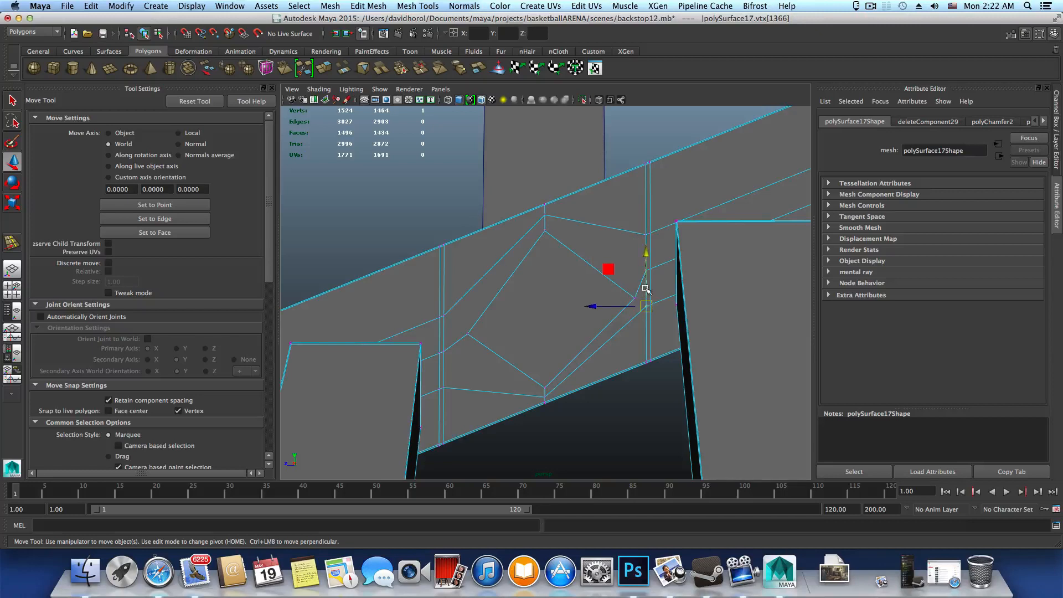
left_click_drag(646, 252, 645, 270)
left_click(634, 299)
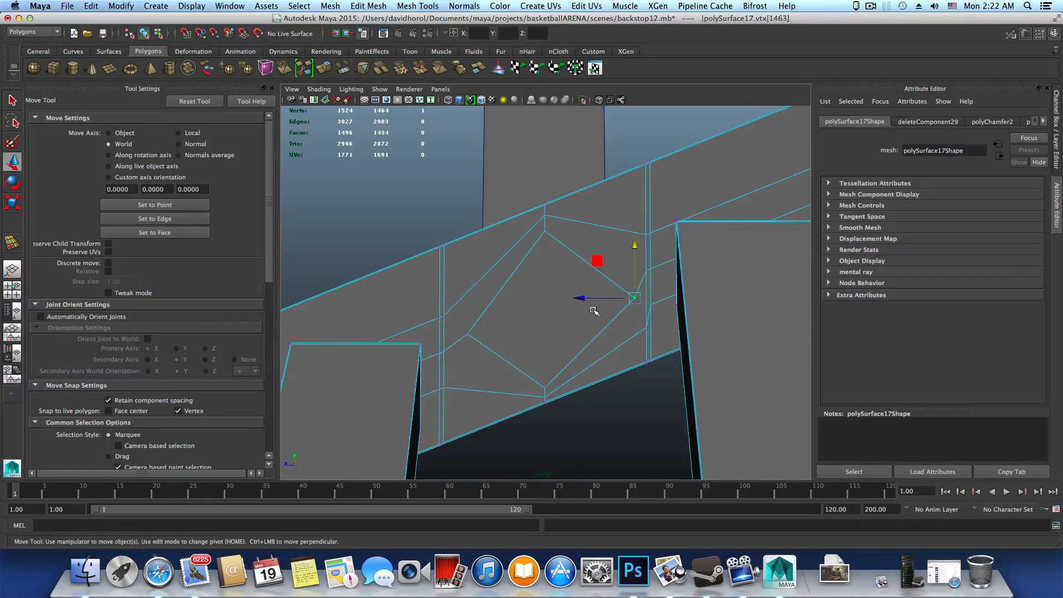
left_click_drag(580, 300, 569, 300)
left_click_drag(623, 242, 621, 261)
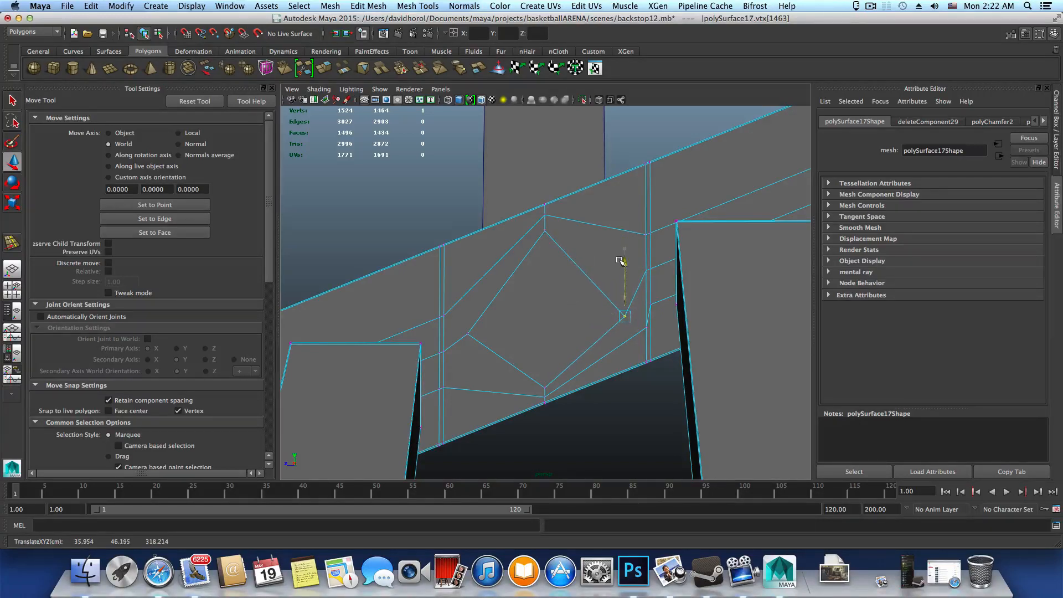
Step: Raise the upper inner vertex on the left loop, and shift the face's two side corners upward together to even out the diamond
left_click(444, 314)
mouse_move(445, 261)
left_mouse_down()
mouse_move(443, 217)
mouse_move(447, 242)
left_mouse_up()
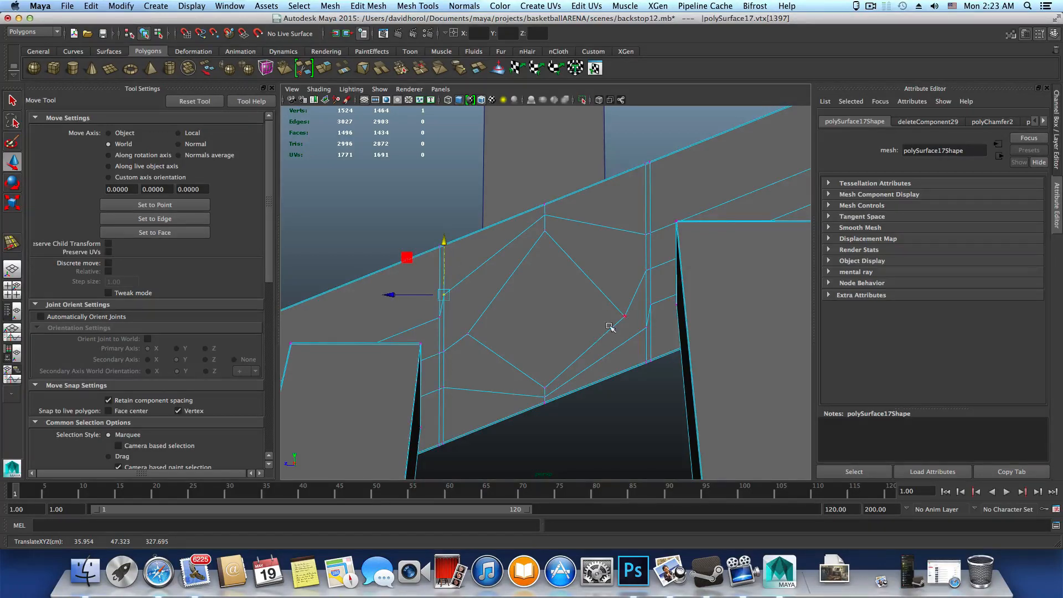
left_click(466, 333)
left_click(625, 313, "shift")
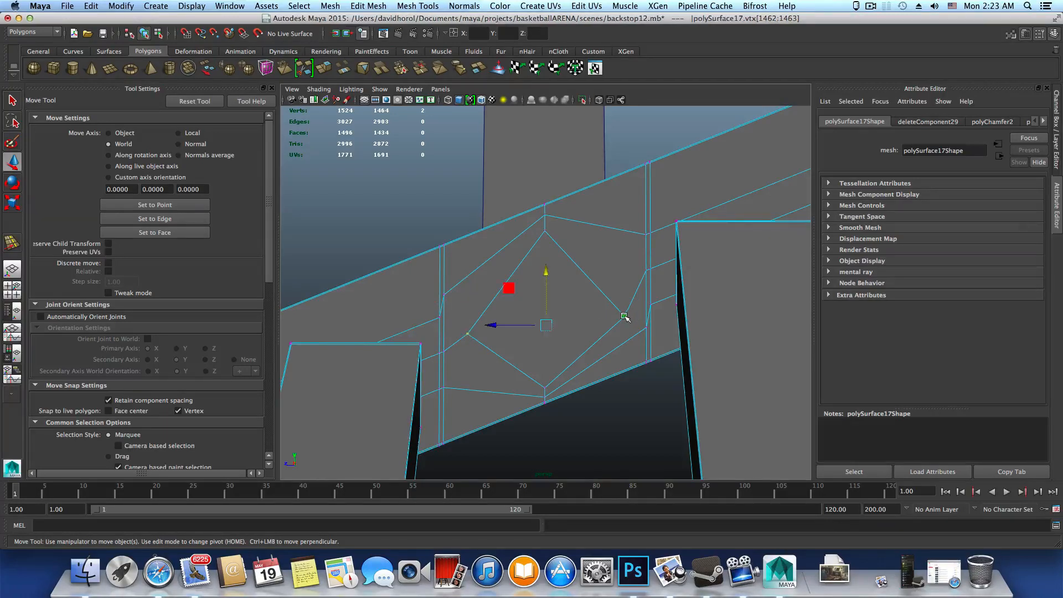
left_click_drag(547, 269, 559, 288)
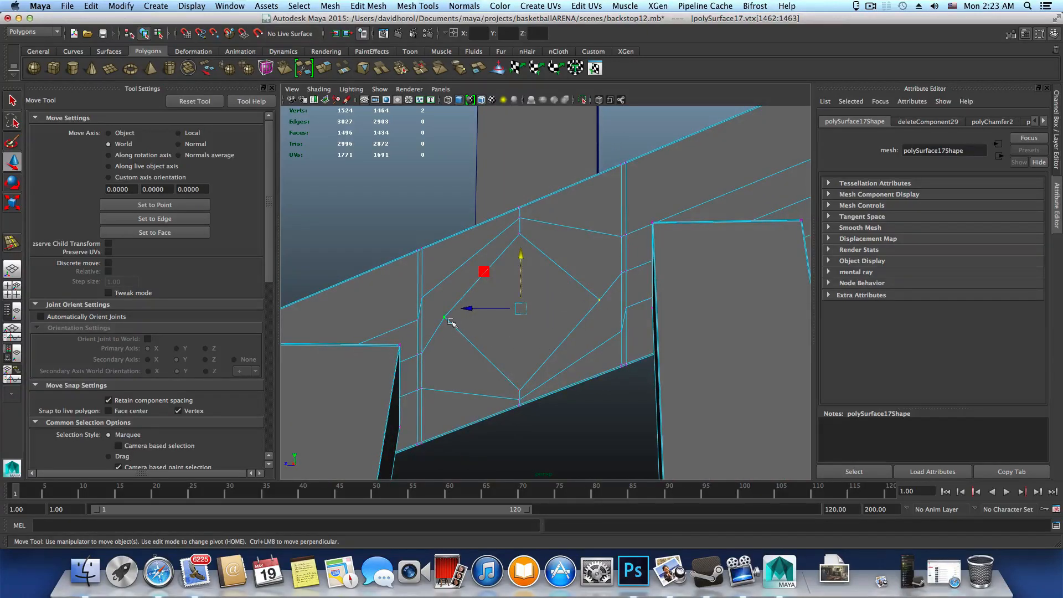
left_click_drag(519, 256, 524, 259)
Step: Preview the diagonal beam smoothed to examine the circular shape formed by the diamond face, and return to the unsmoothed display
key("3")
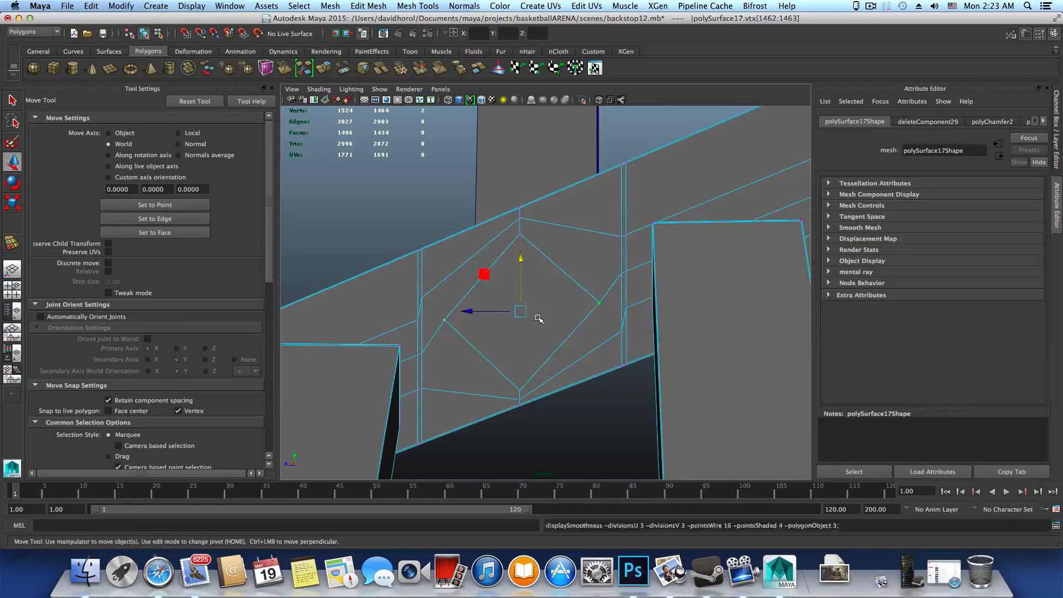
left_click_drag(526, 381, 498, 324, "alt")
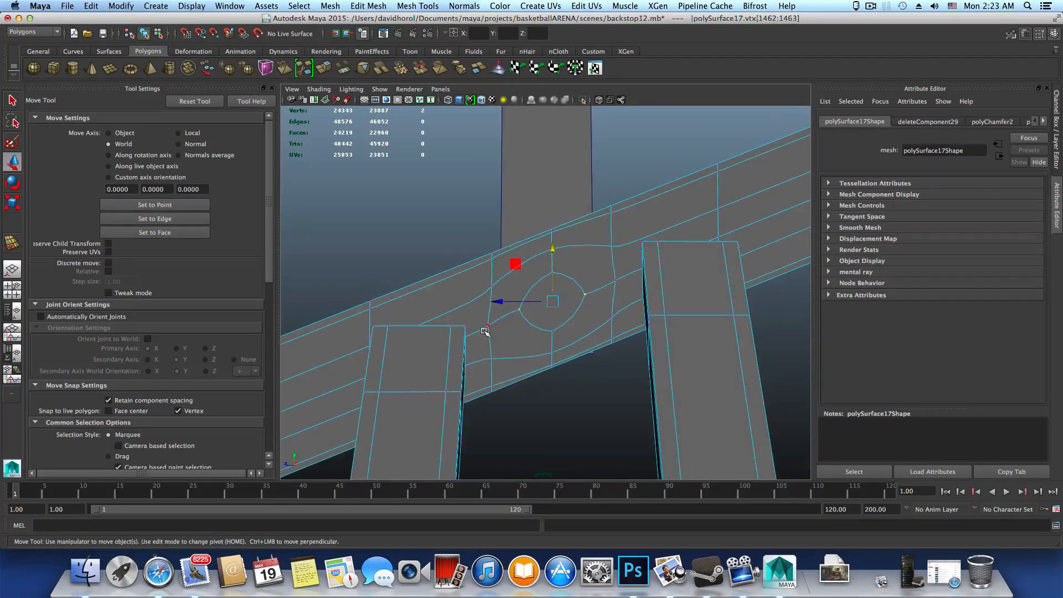
mouse_move(549, 396)
left_mouse_down("alt")
mouse_move(498, 408)
mouse_move(474, 439)
mouse_move(541, 395)
mouse_move(513, 360)
mouse_move(548, 379)
mouse_move(541, 405)
left_mouse_up("alt")
key("1")
right_click_drag(542, 403, 607, 389, "alt")
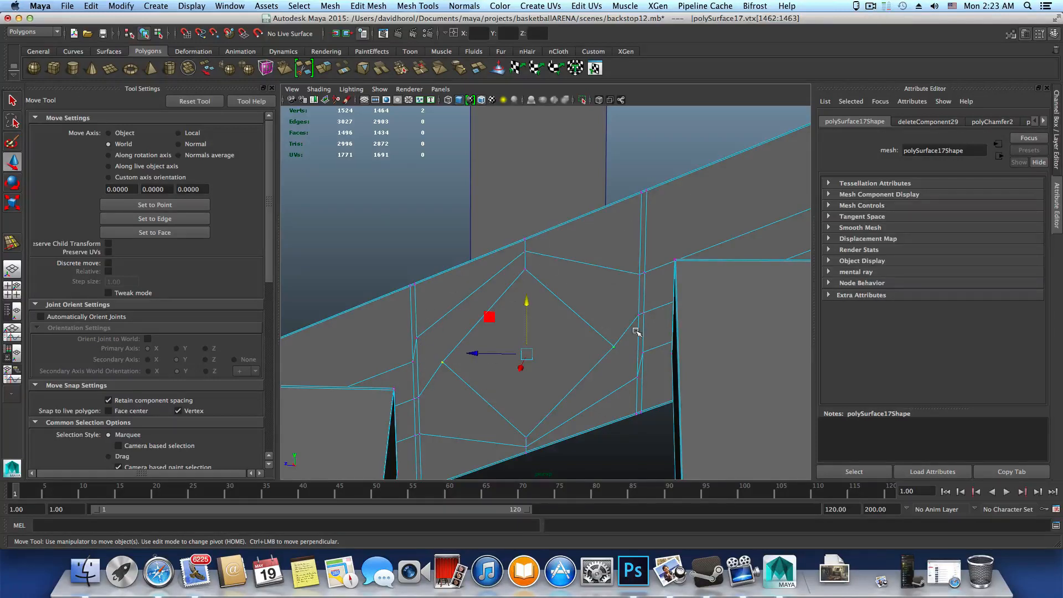
scroll(553, 445, "down", 3)
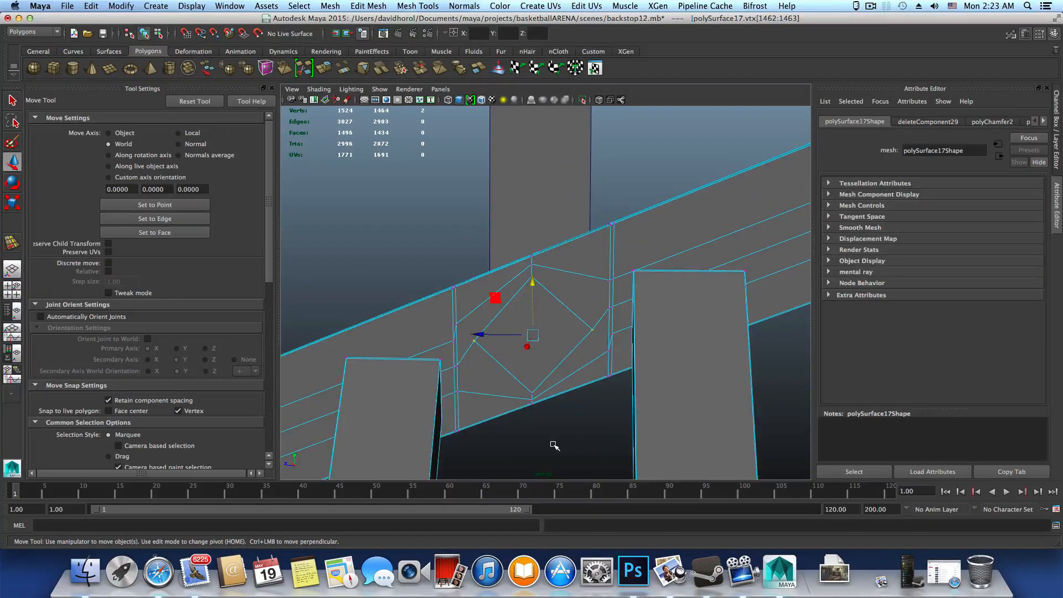
Step: Delete the diamond-shaped face between the two edge loops on the diagonal beam to open a hole
scroll(554, 444, "down", 3)
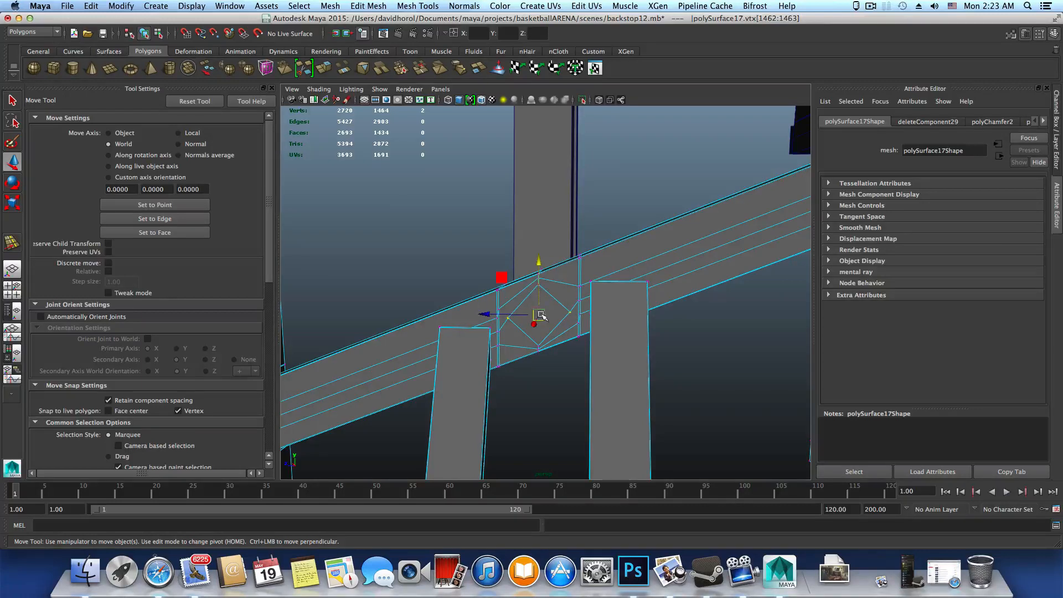
scroll(512, 300, "up", 5)
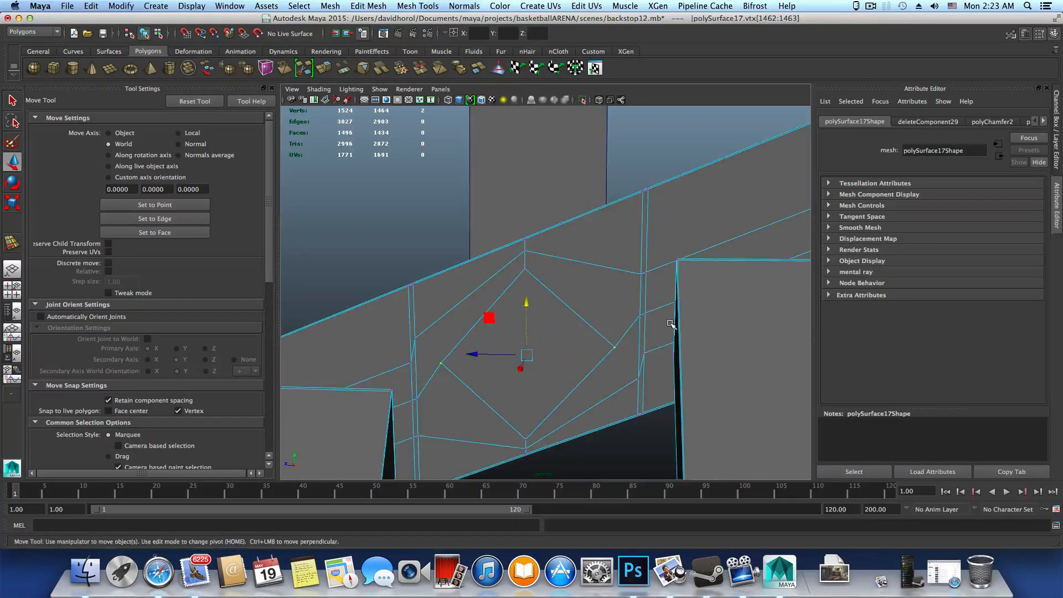
scroll(671, 324, "down", 3)
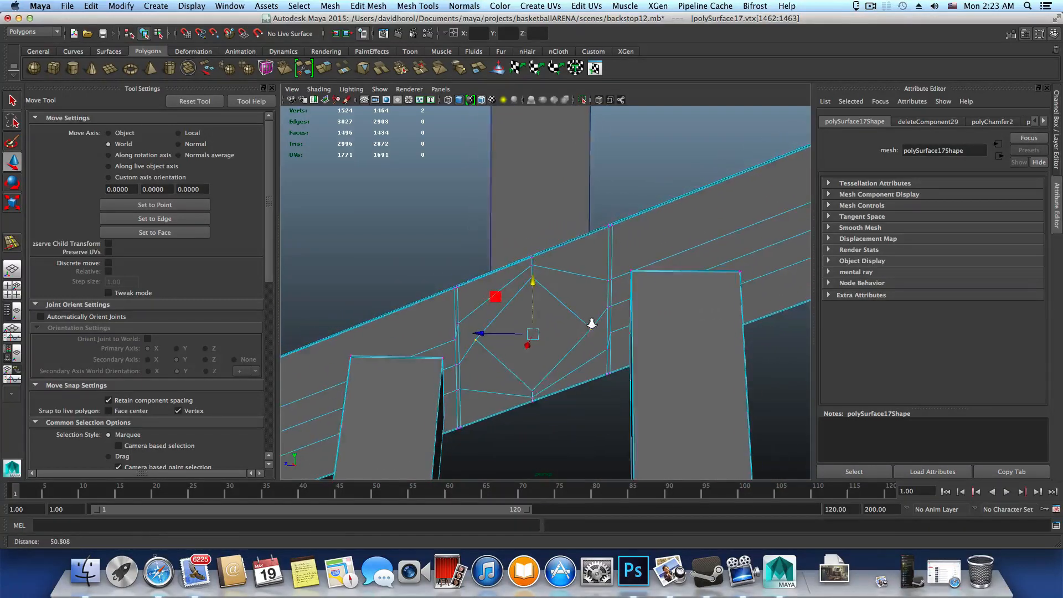
scroll(598, 320, "up", 3)
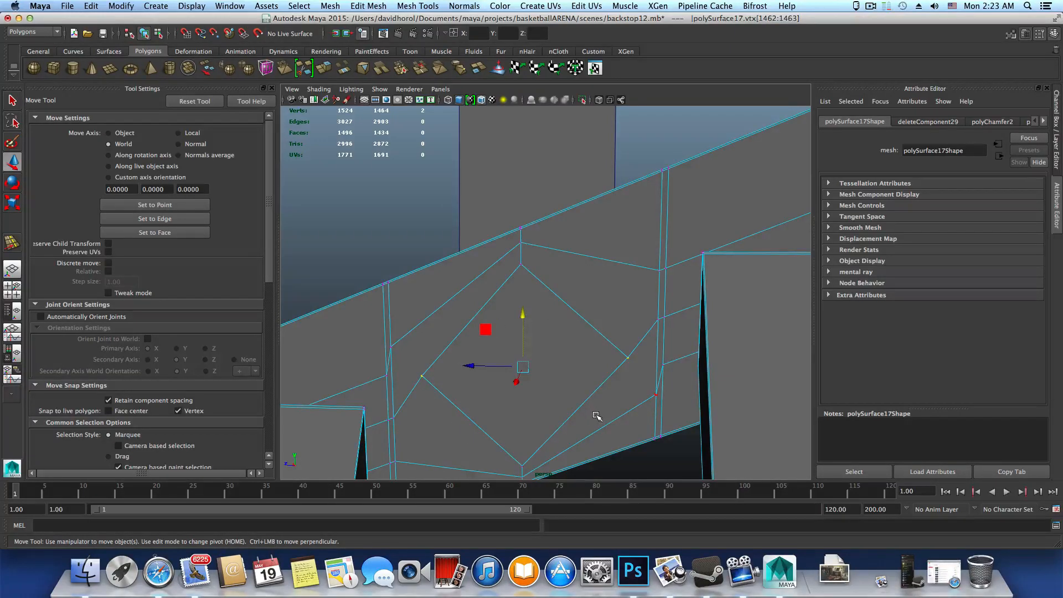
middle_click_drag(597, 416, 584, 336, "alt")
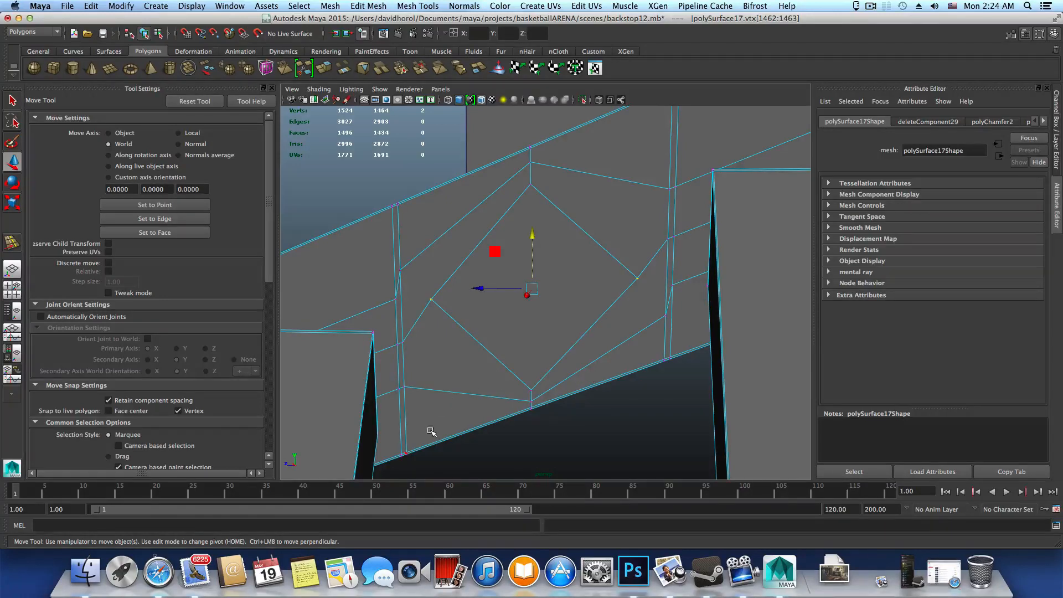
middle_click_drag(431, 431, 475, 428, "alt")
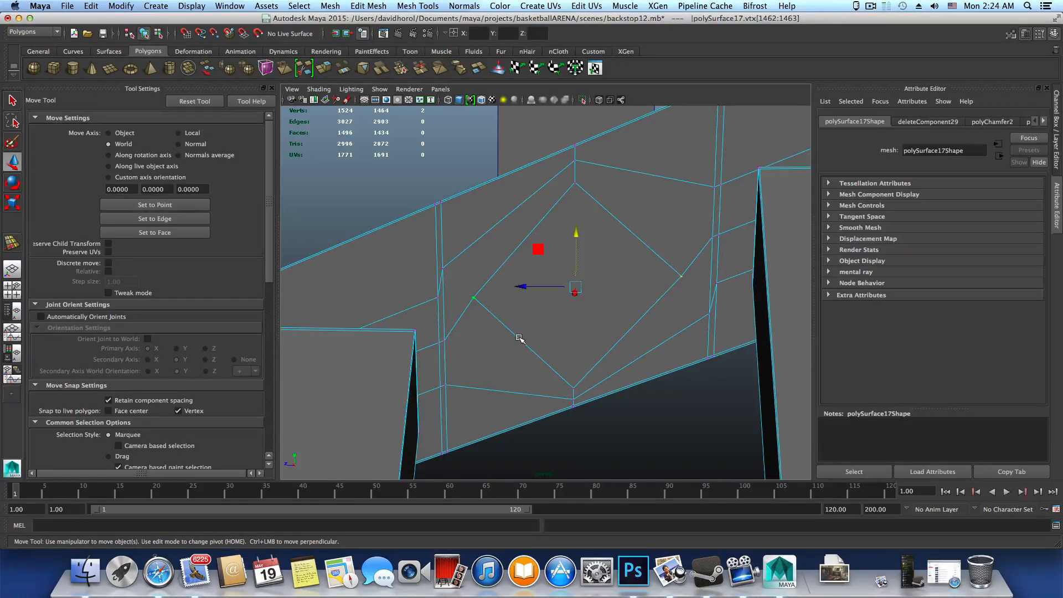
right_click_drag(562, 324, 564, 332)
left_click(563, 362)
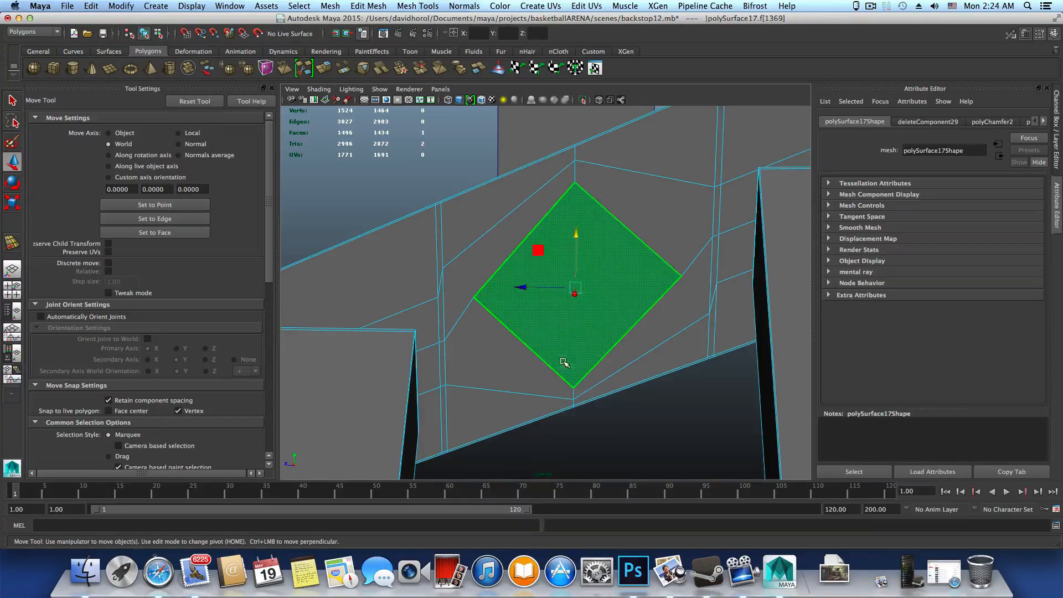
key("Delete")
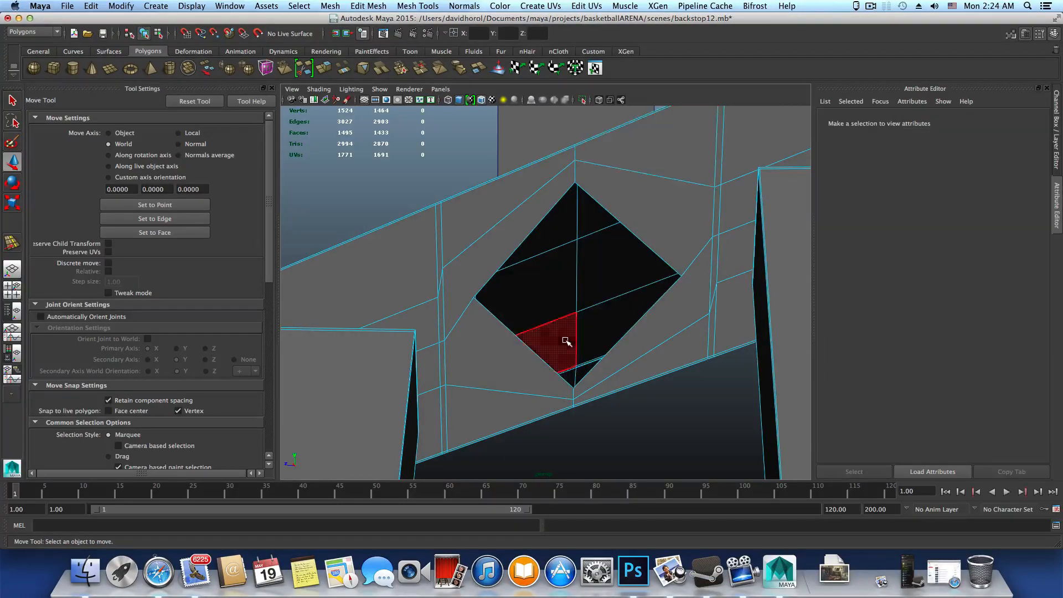
Step: With the Multi-Cut Tool, cut an edge from the left loop's lower inner vertex to the middle of the hole's lower-left side
left_click(430, 5)
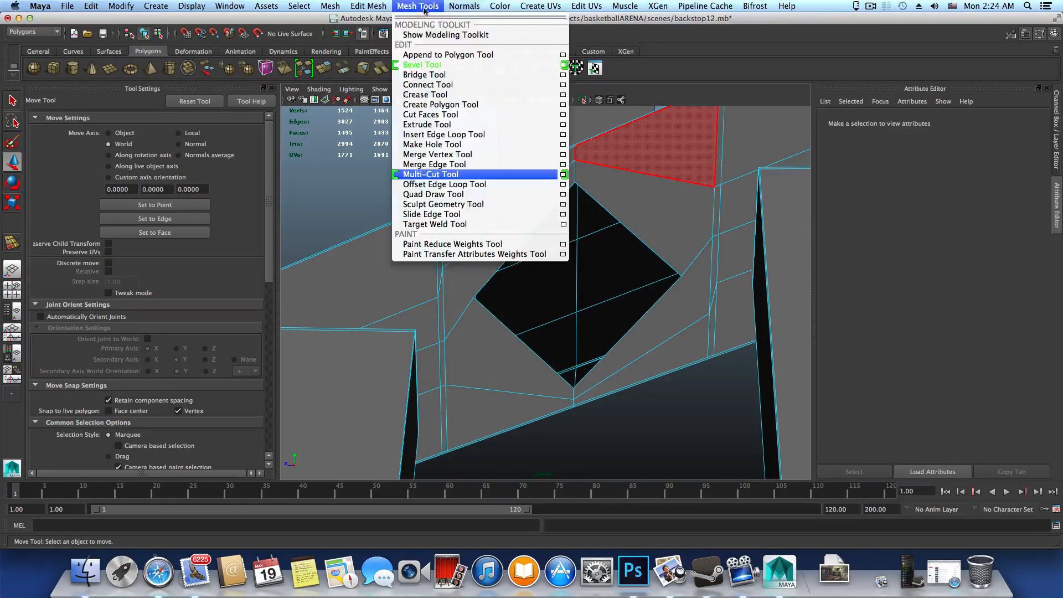
left_click(430, 175)
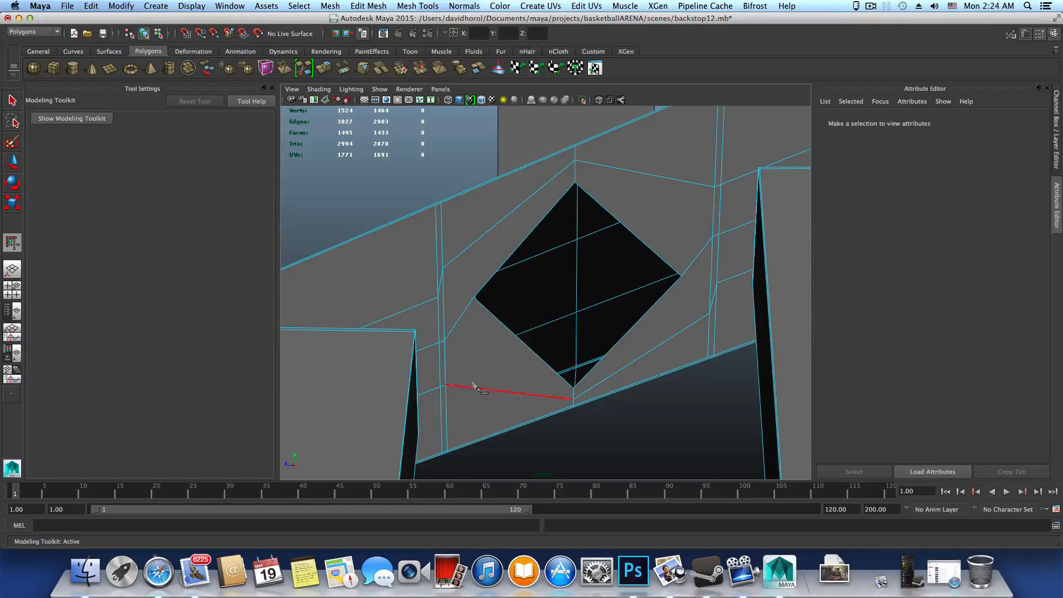
left_click(446, 385)
left_click(525, 343)
key("Return")
middle_click_drag(556, 409, 550, 385, "alt")
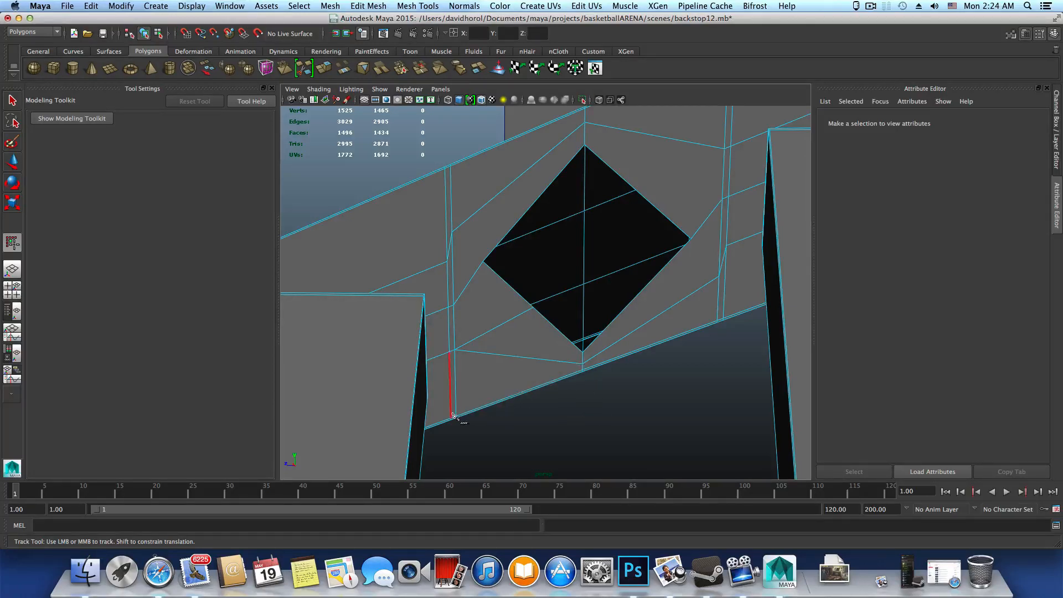
Step: Cut an edge from the right loop's upper inner vertex to the middle of the hole's upper-right side
middle_click_drag(489, 291, 491, 321, "alt")
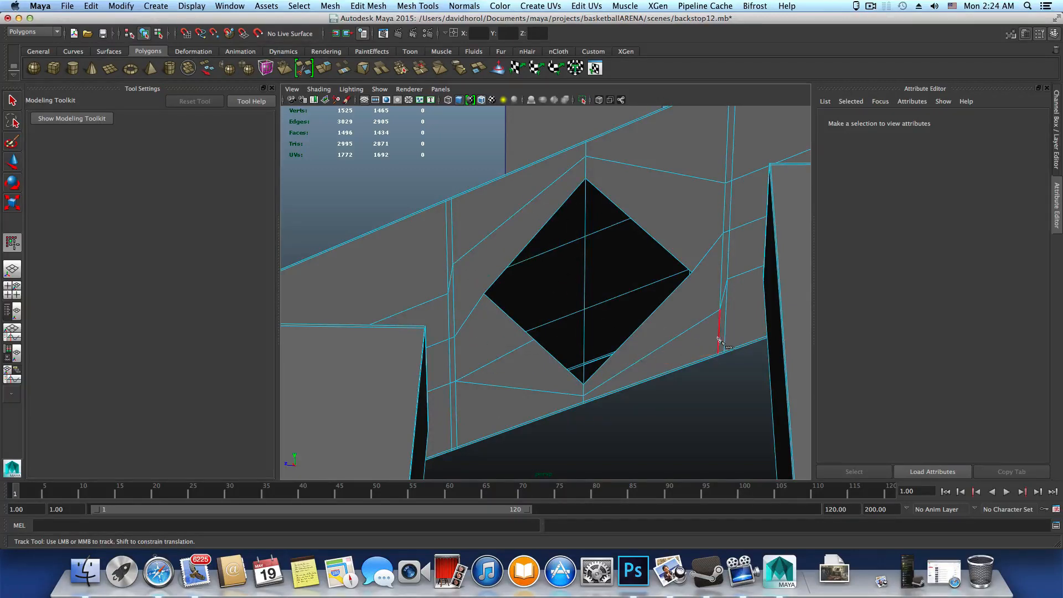
middle_click_drag(718, 339, 688, 339, "alt")
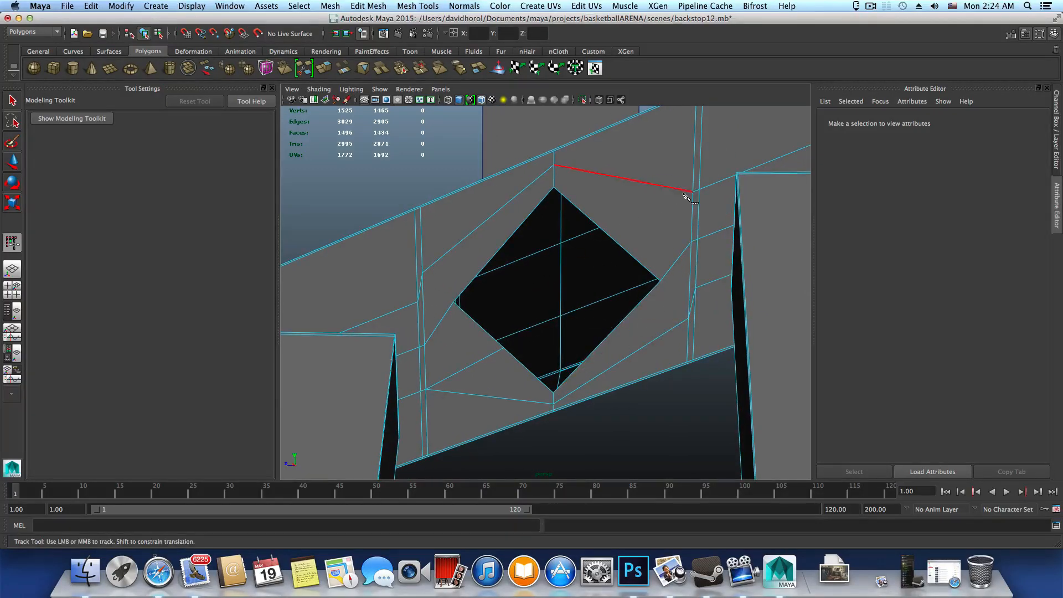
left_click(615, 241)
left_click(608, 234)
key("Return")
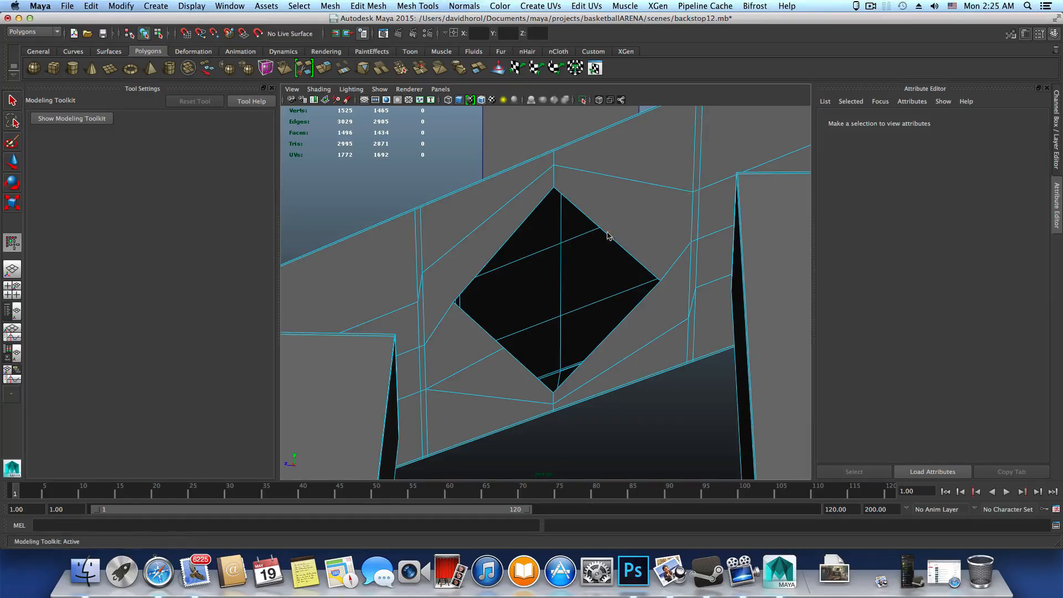
Step: Cut edges from the right loop's lower inner vertex and the left loop's upper inner vertex to the middles of the hole's nearest sides
left_click(688, 318)
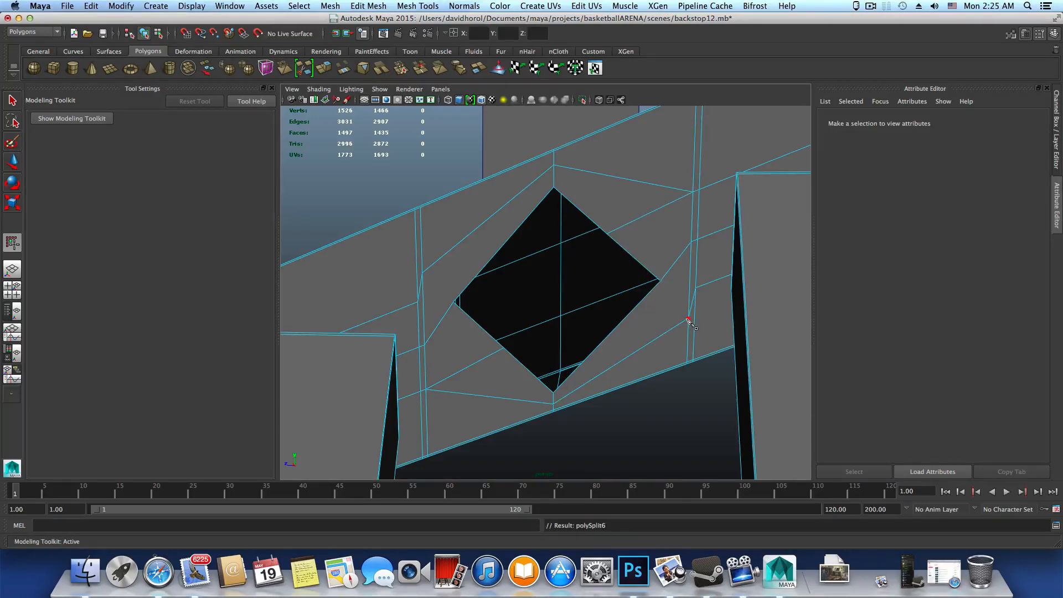
left_click(607, 337)
left_click_drag(427, 279, 509, 282, "alt")
scroll(605, 269, "up", 4)
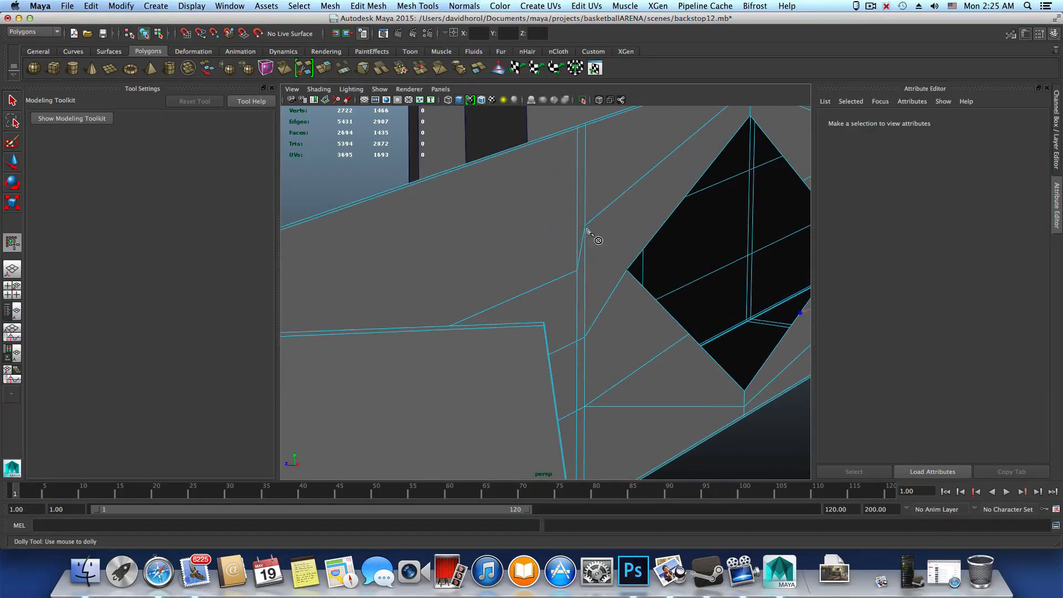
left_click(586, 227)
left_click(585, 226)
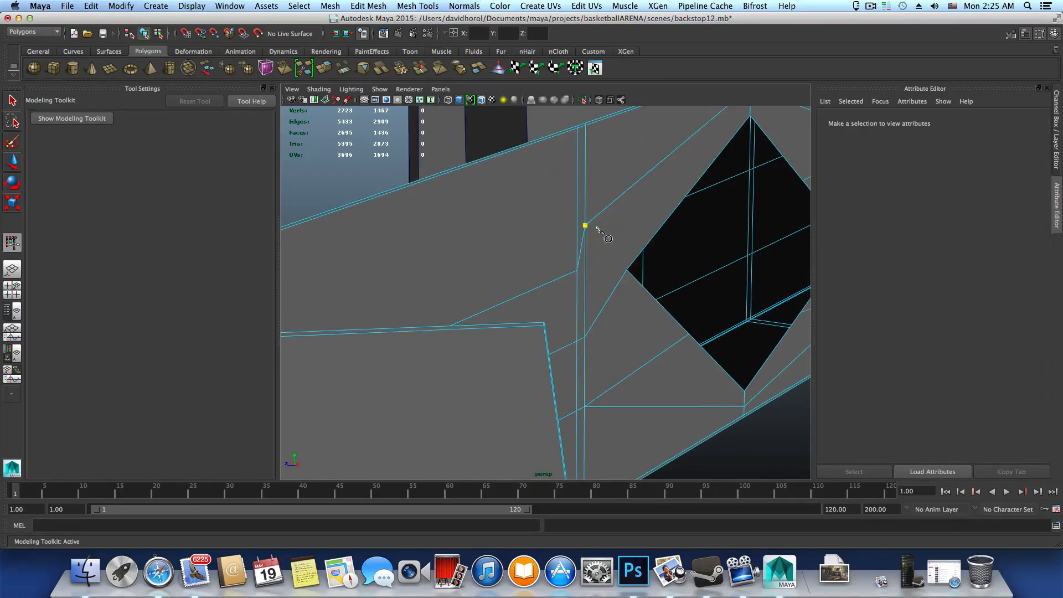
right_click(691, 192)
middle_click_drag(722, 241, 437, 315, "alt")
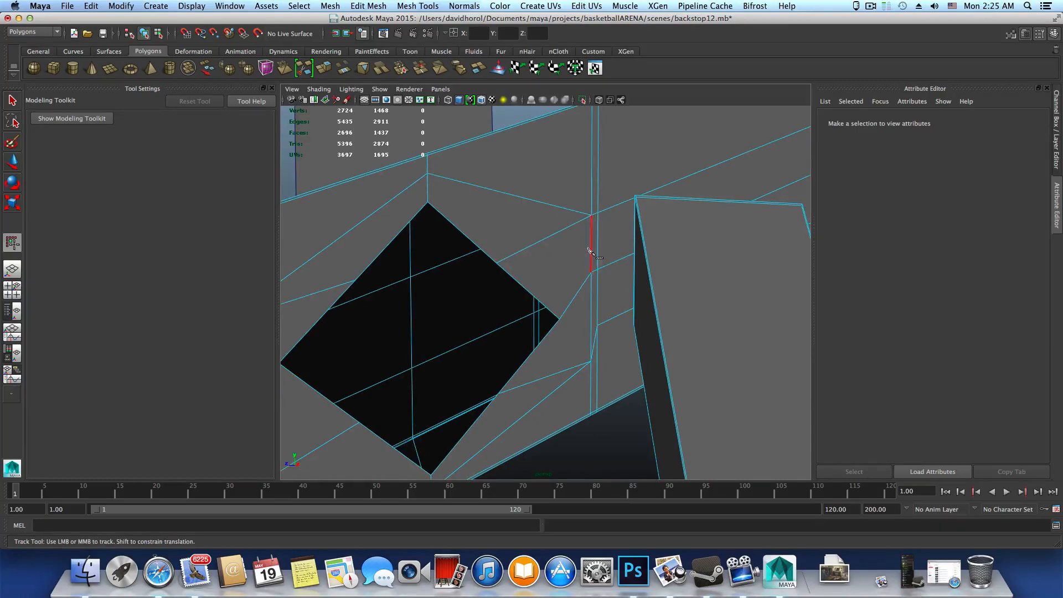
Step: Select the four new mid-side vertices around the hole and scale them apart vertically to round the diamond into an octagon
middle_click_drag(589, 237, 695, 266, "alt")
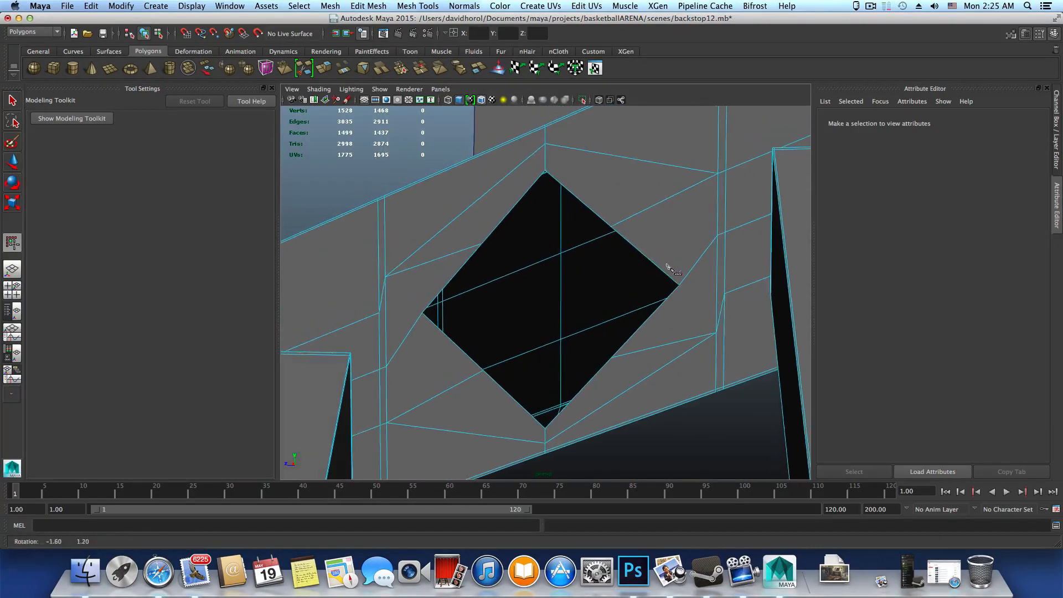
right_click_drag(657, 233, 625, 234)
key("q")
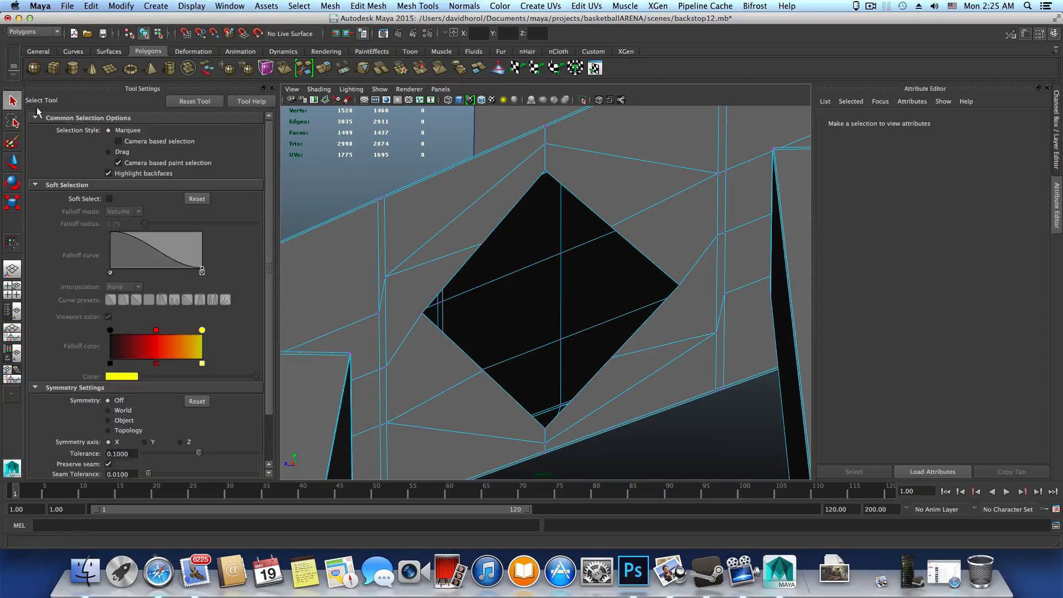
left_click(610, 228)
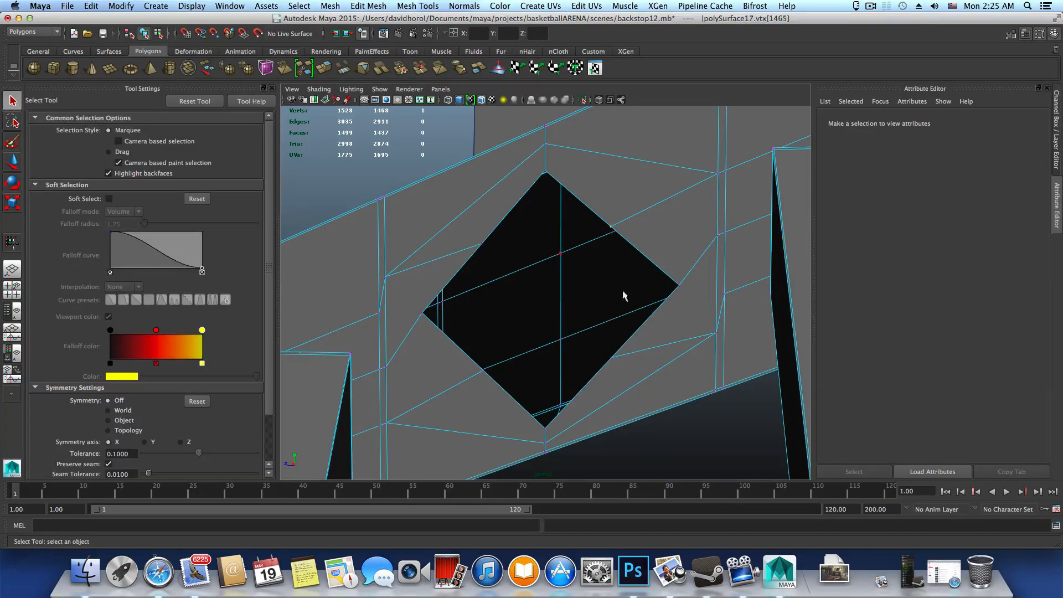
left_click(611, 360, "shift")
left_click(481, 369, "shift")
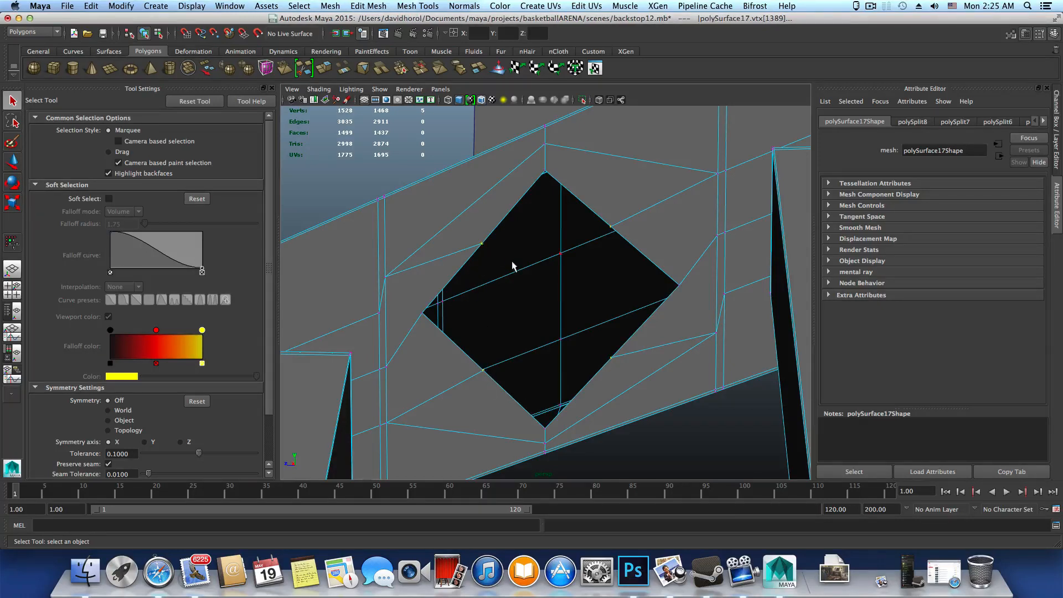
key("r")
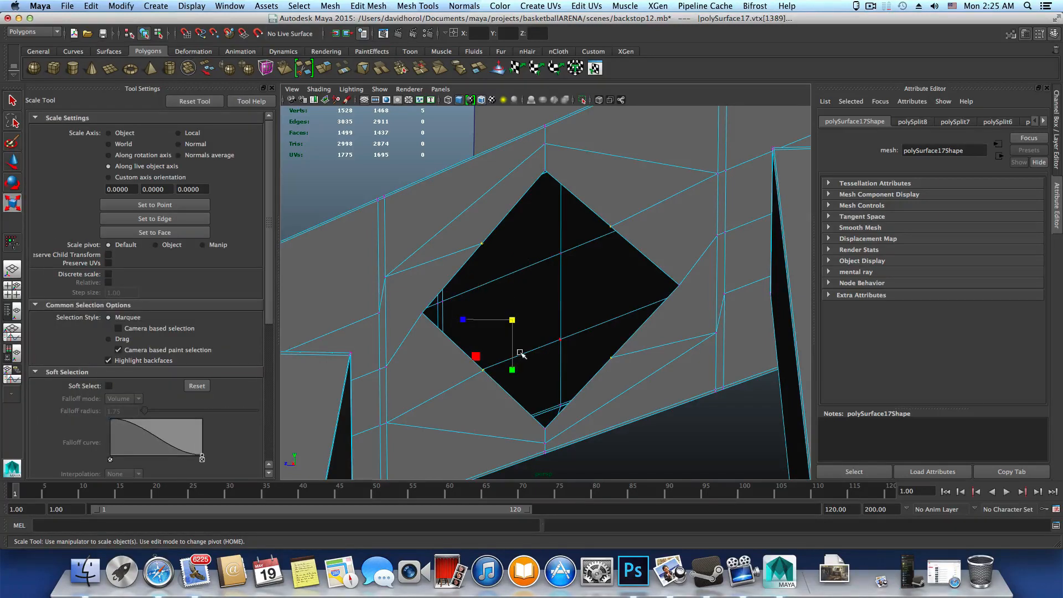
left_click_drag(514, 368, 515, 400)
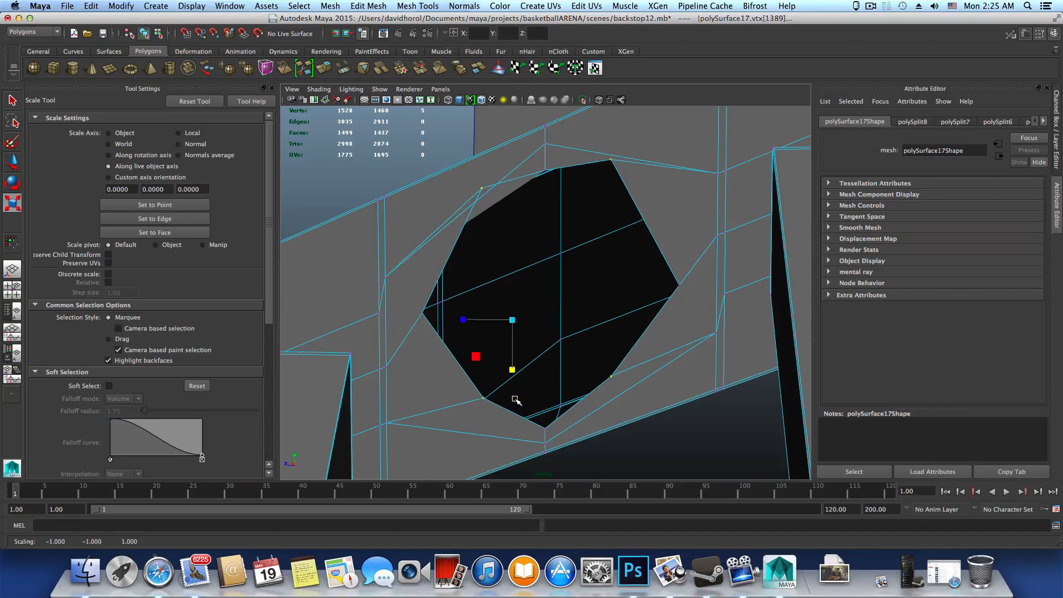
Step: Raise the upper inner vertices of the left and right loops close to the beam's top edge
left_click(386, 276)
middle_click_drag(403, 308, 449, 305, "alt")
key("w")
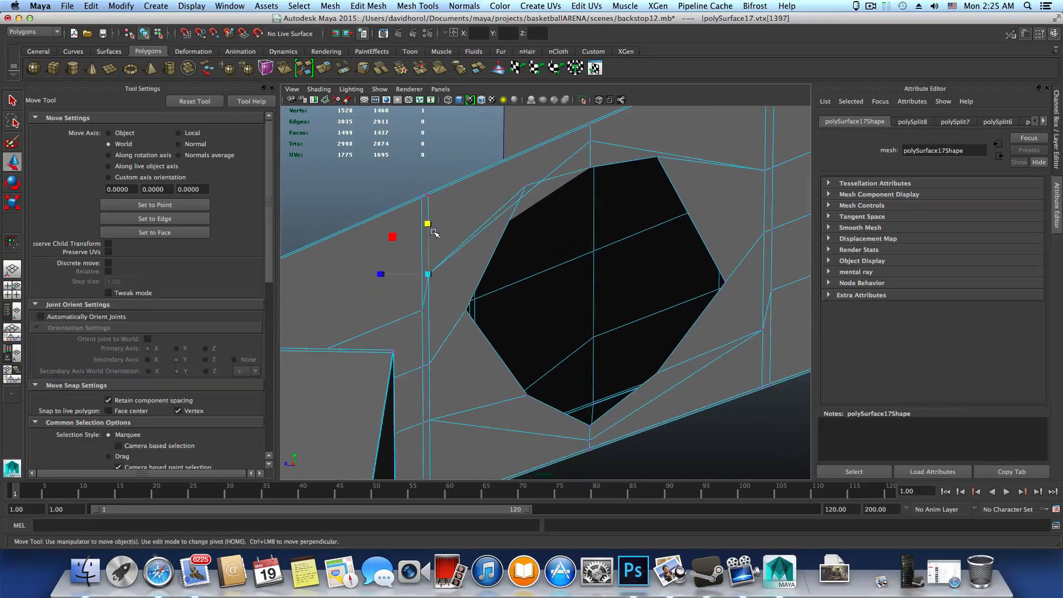
left_click_drag(430, 217, 428, 165)
middle_click_drag(735, 354, 680, 329, "alt")
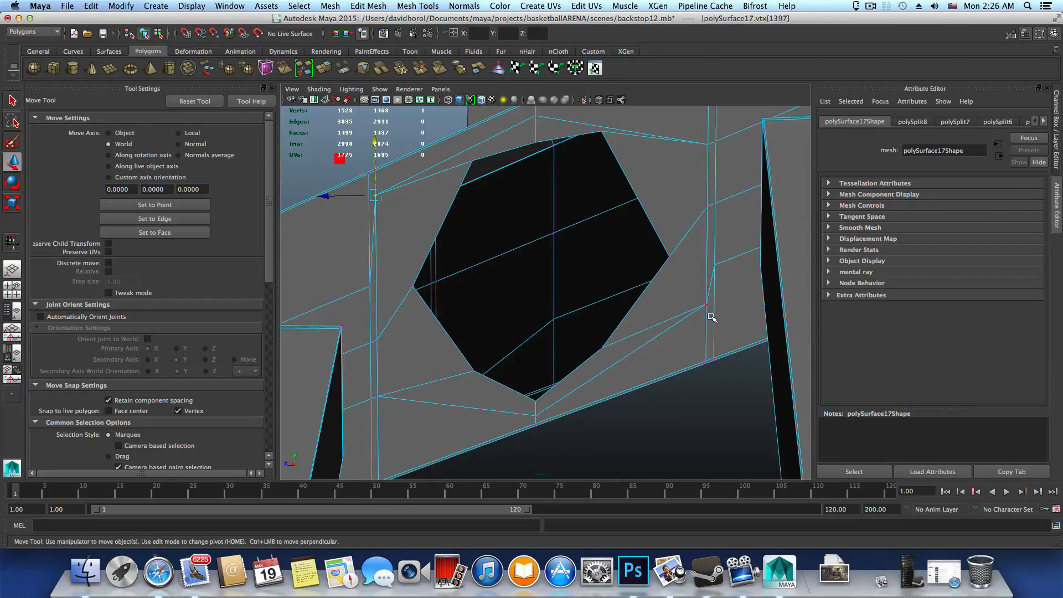
left_click(708, 145)
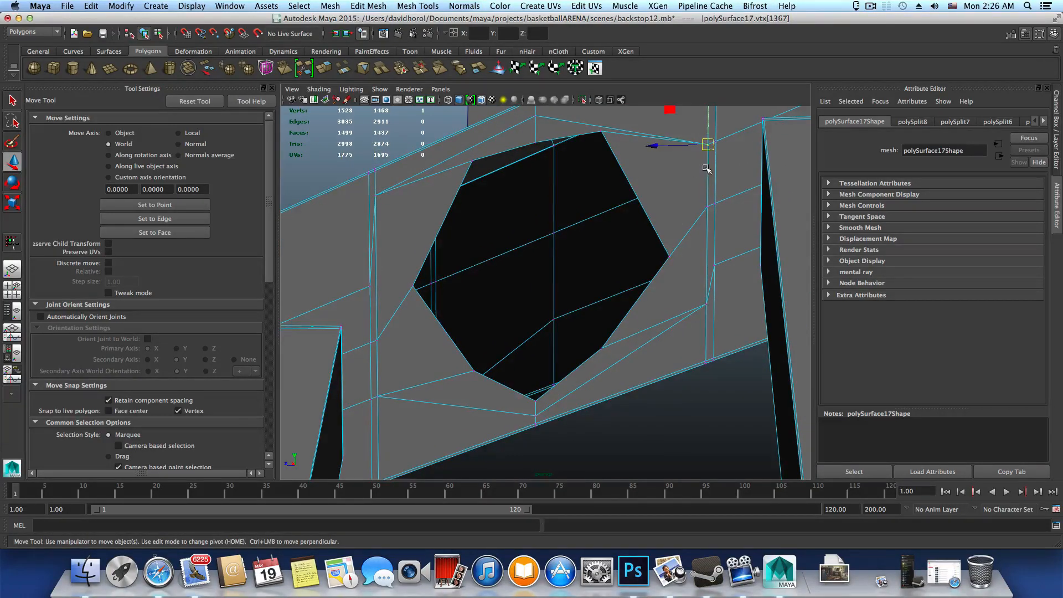
middle_click_drag(708, 145, 694, 253, "alt")
left_click_drag(686, 219, 684, 112)
middle_click_drag(685, 276, 686, 219, "alt")
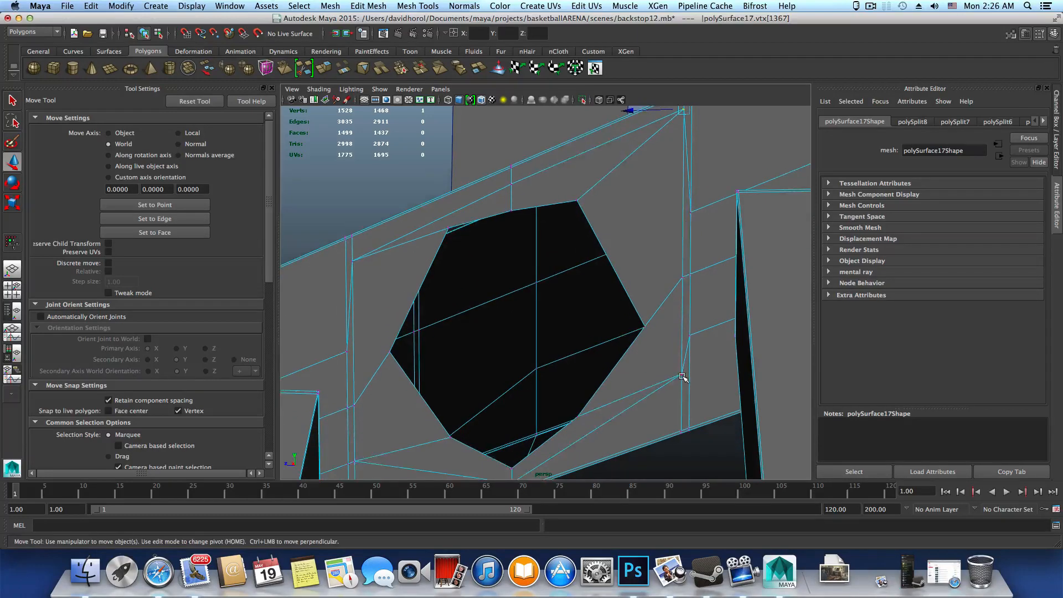
Step: Lower the lower inner vertices of the right and left loops close to the beam's bottom edge
left_click(681, 377)
middle_click_drag(680, 376, 685, 254, "alt")
left_click_drag(685, 254, 686, 301)
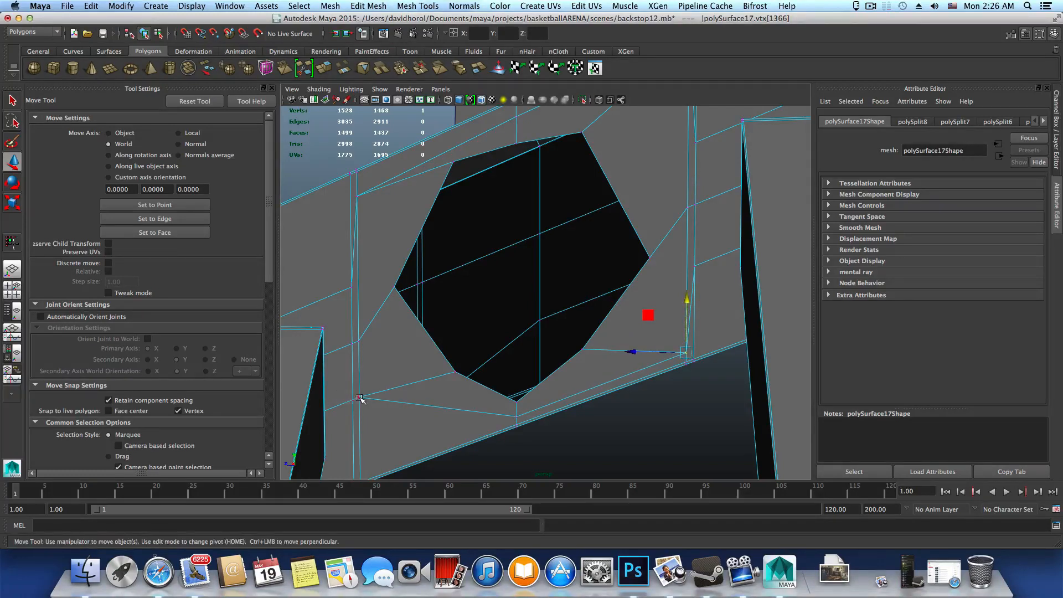
left_click(359, 398)
middle_click_drag(359, 398, 427, 324, "alt")
left_click_drag(426, 269, 435, 349)
Step: Shift the hole's upper-right and lower-right vertices together slightly outward toward the right loop
middle_click_drag(608, 367, 602, 408, "alt")
scroll(591, 392, "down", 5)
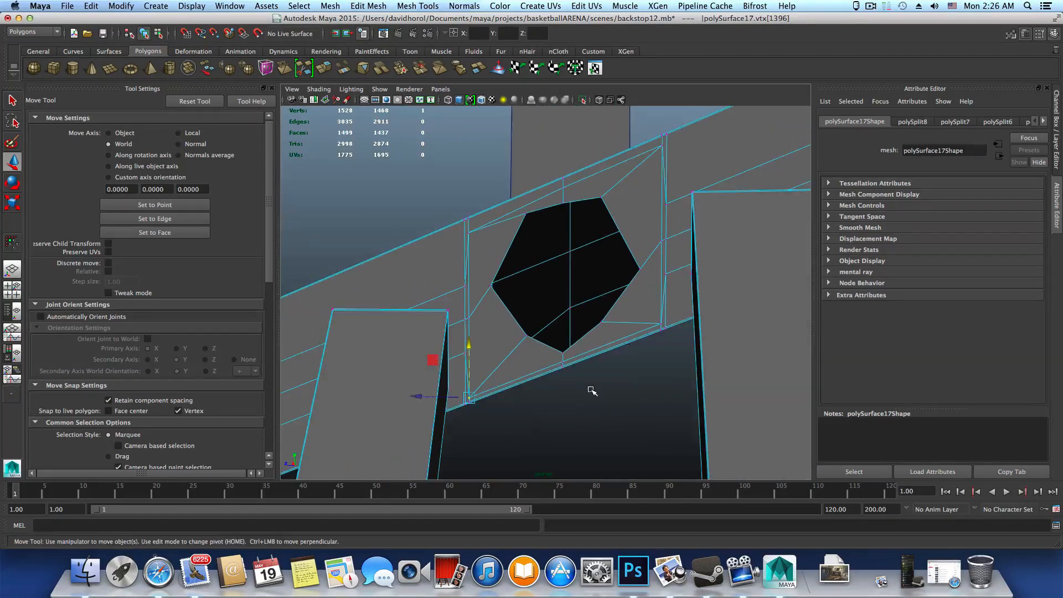
middle_click_drag(583, 325, 586, 360, "alt")
left_click(601, 233)
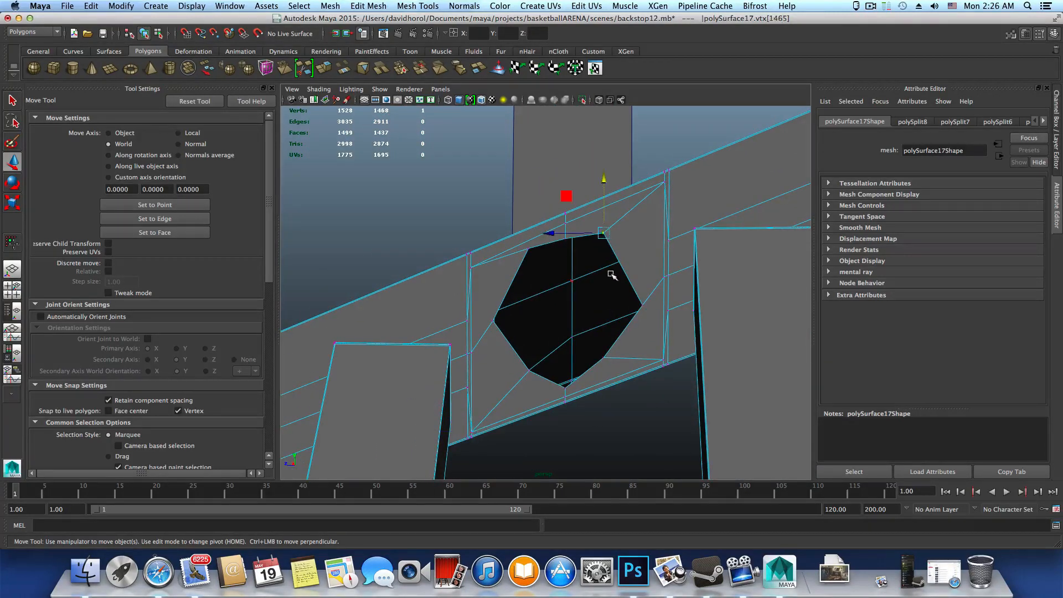
left_click(604, 358, "shift")
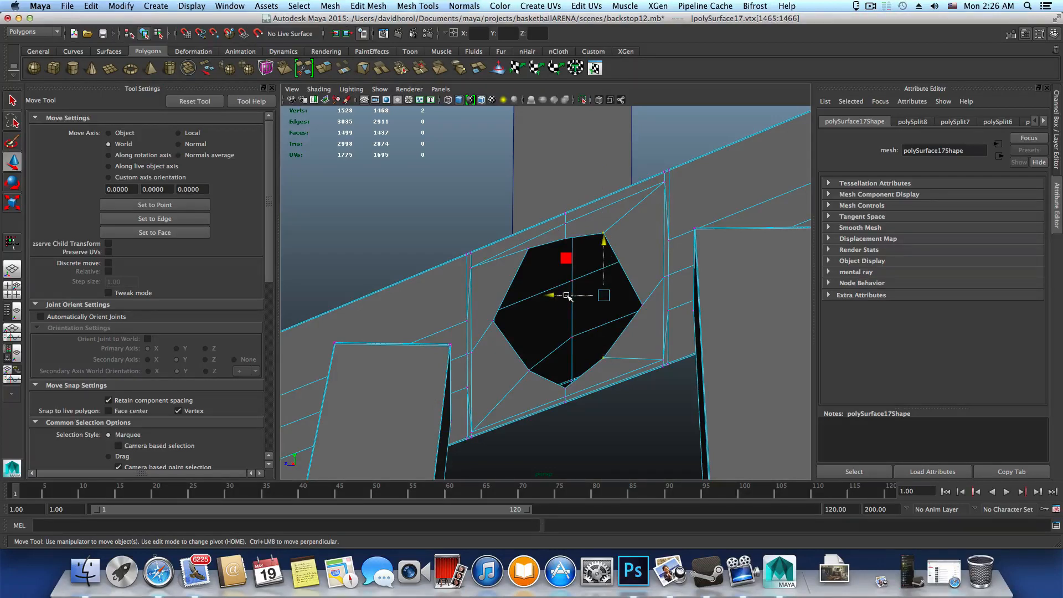
mouse_move(551, 295)
left_mouse_down()
mouse_move(566, 296)
mouse_move(558, 300)
left_mouse_up()
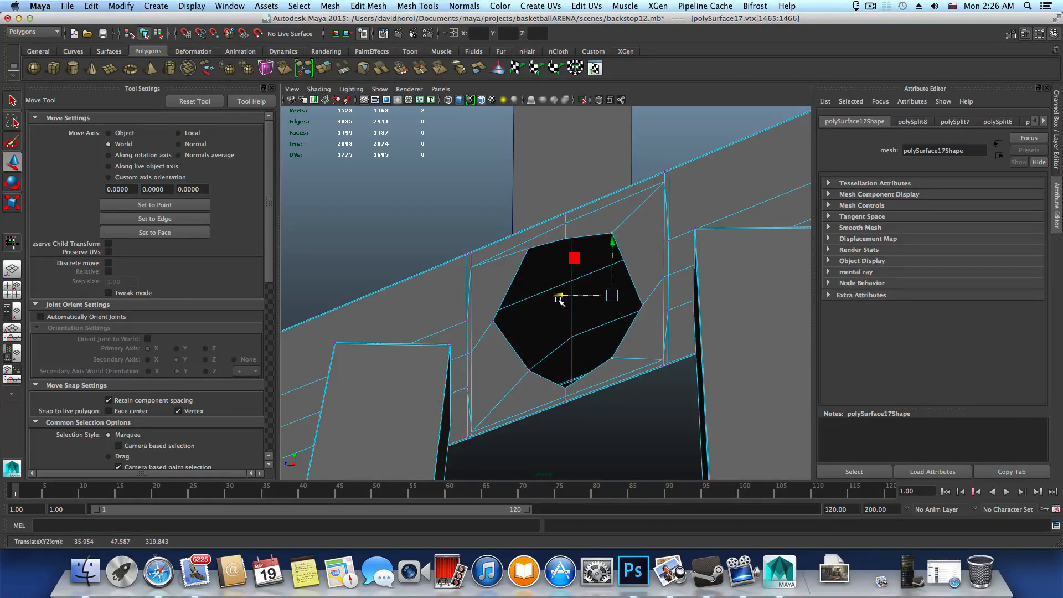
Step: Lower the hole's upper-right vertex slightly to even out the octagon's outline
key("r")
left_click(610, 230)
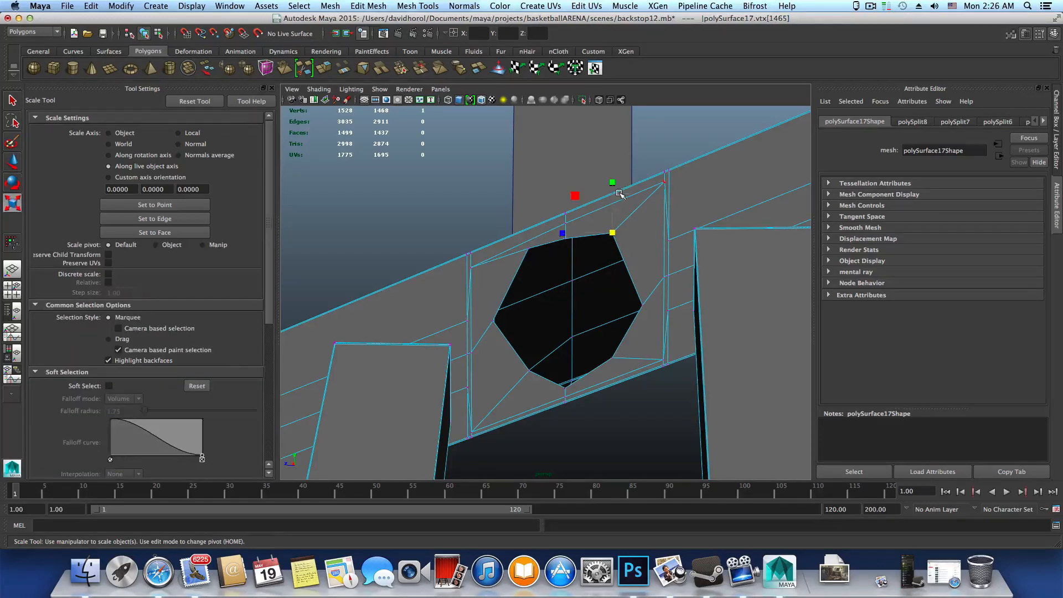
key("w")
left_click_drag(614, 177, 613, 190)
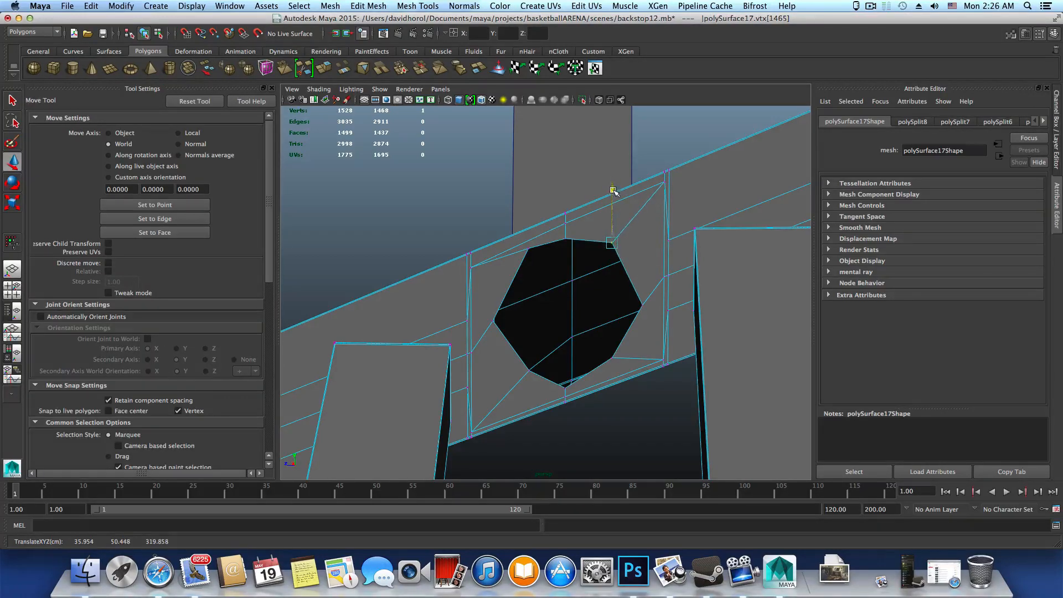
Step: Lower the hole's upper-left vertex slightly and shift it outward toward the left edge loop
left_click(642, 304)
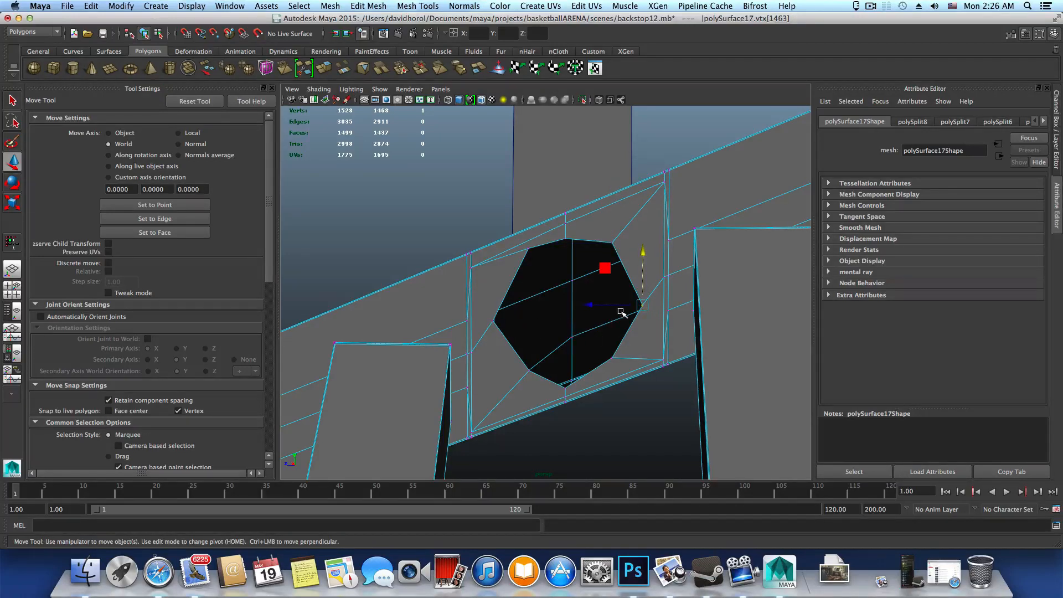
left_click(530, 247)
left_click(527, 248)
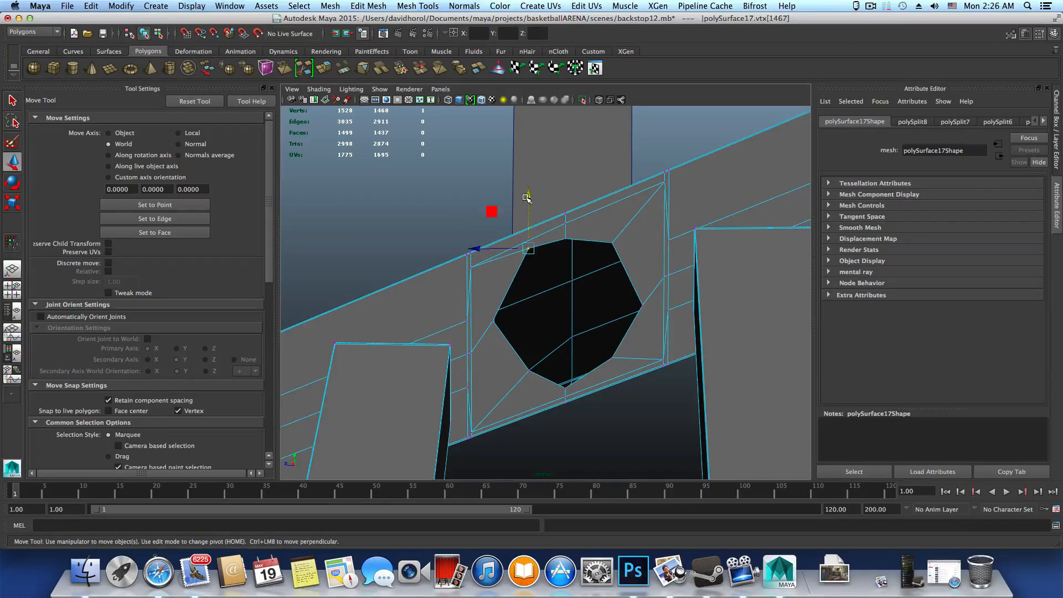
left_click_drag(527, 198, 526, 203)
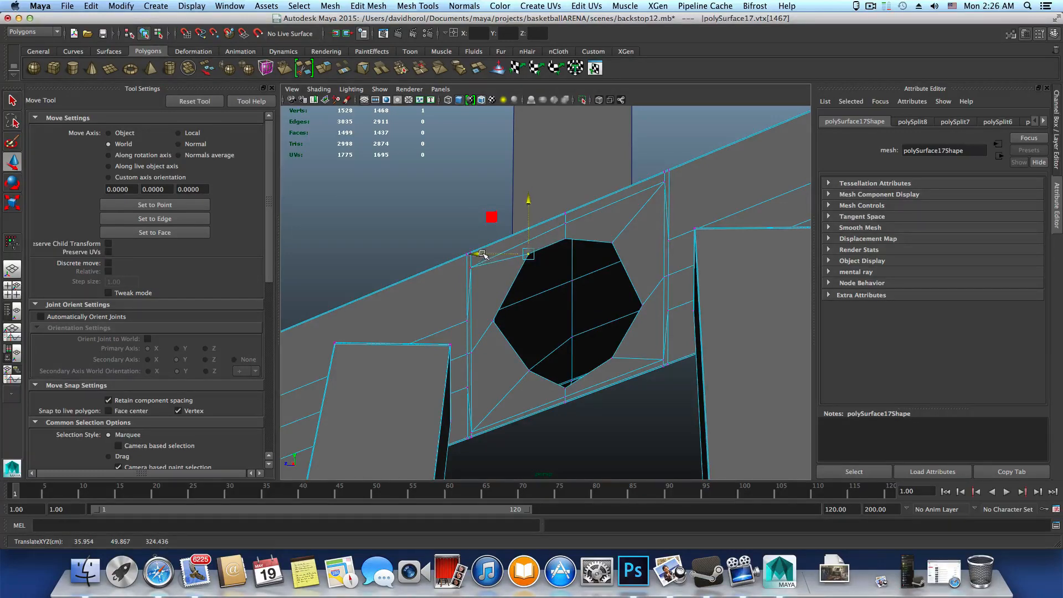
left_click_drag(483, 254, 474, 255)
left_click_drag(522, 201, 522, 213)
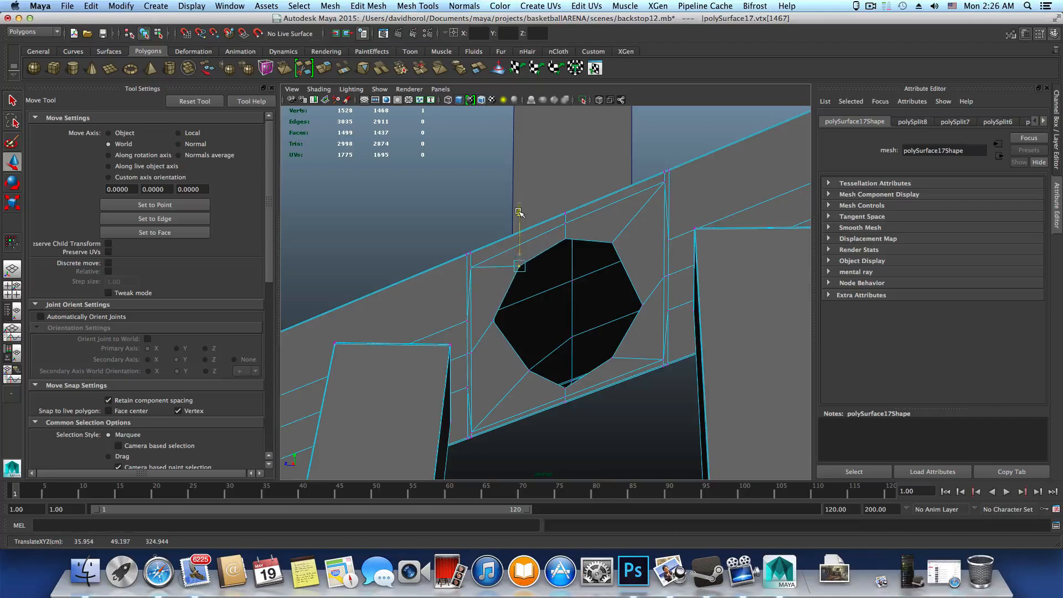
left_click_drag(466, 264, 461, 265)
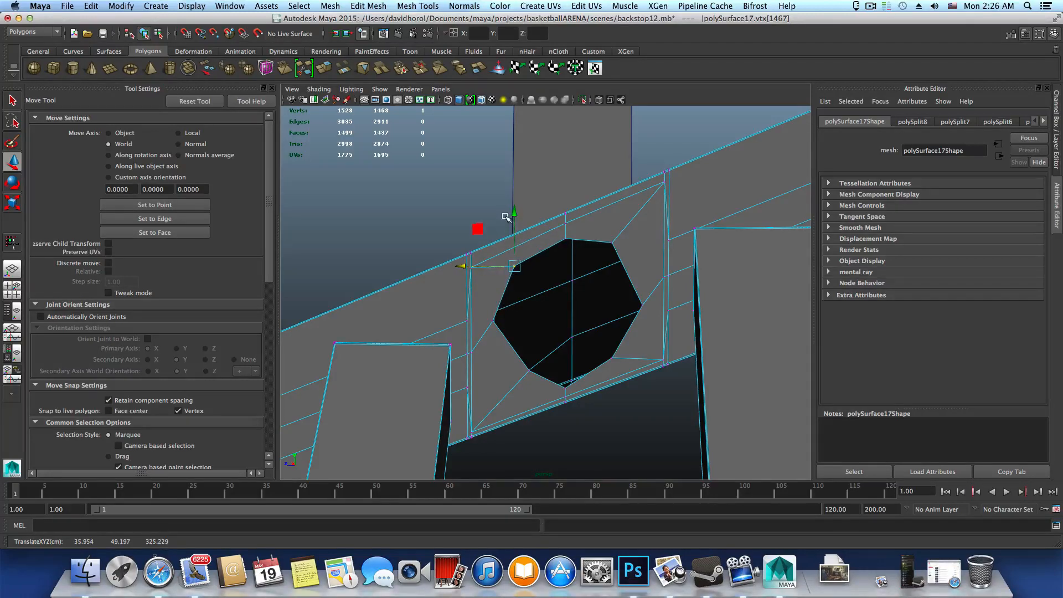
left_click_drag(515, 213, 515, 208)
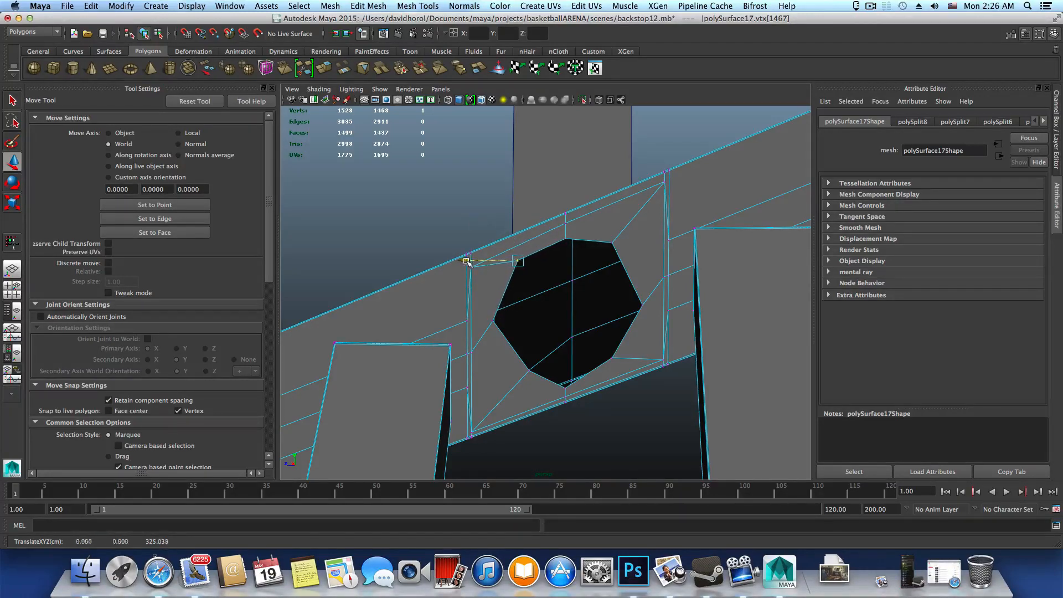
left_click_drag(464, 260, 468, 261)
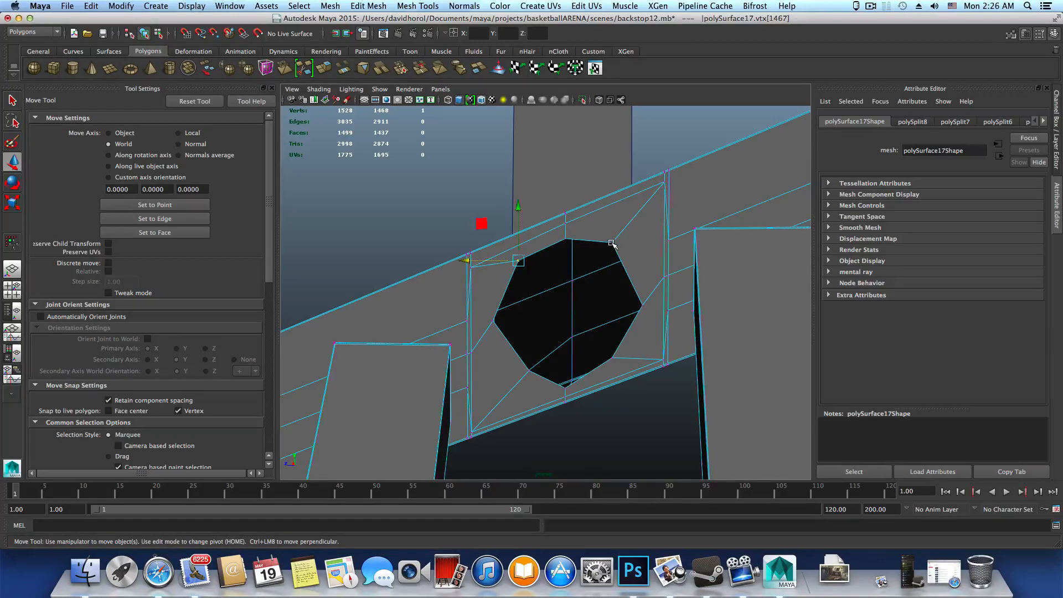
Step: Move the hole's upper-right and lower-right vertices outward toward the right edge loop, lowering the upper-right one slightly
left_click(615, 244)
left_click(613, 242)
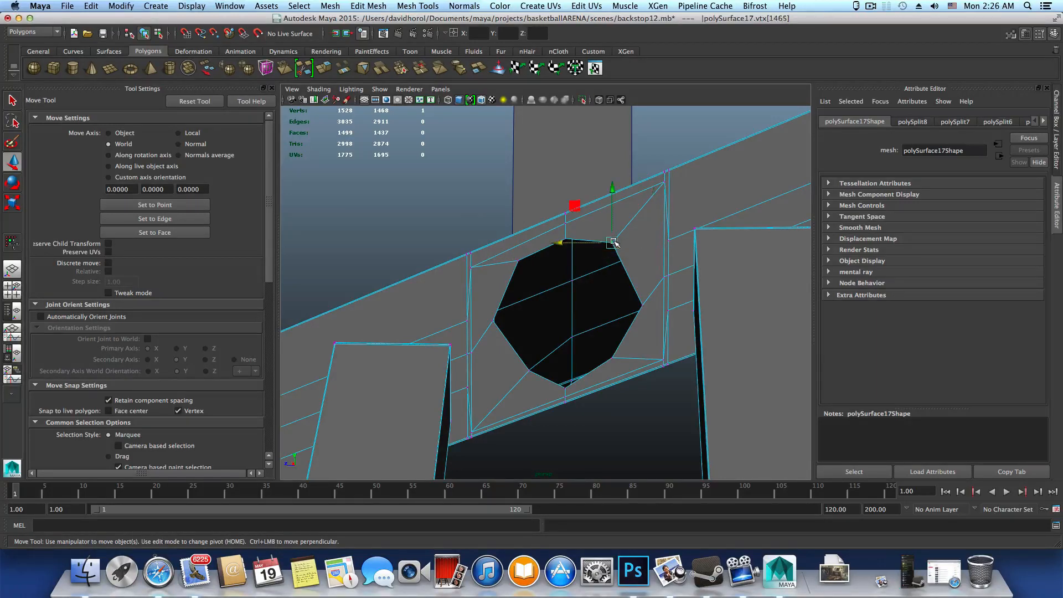
left_click_drag(563, 244, 626, 233)
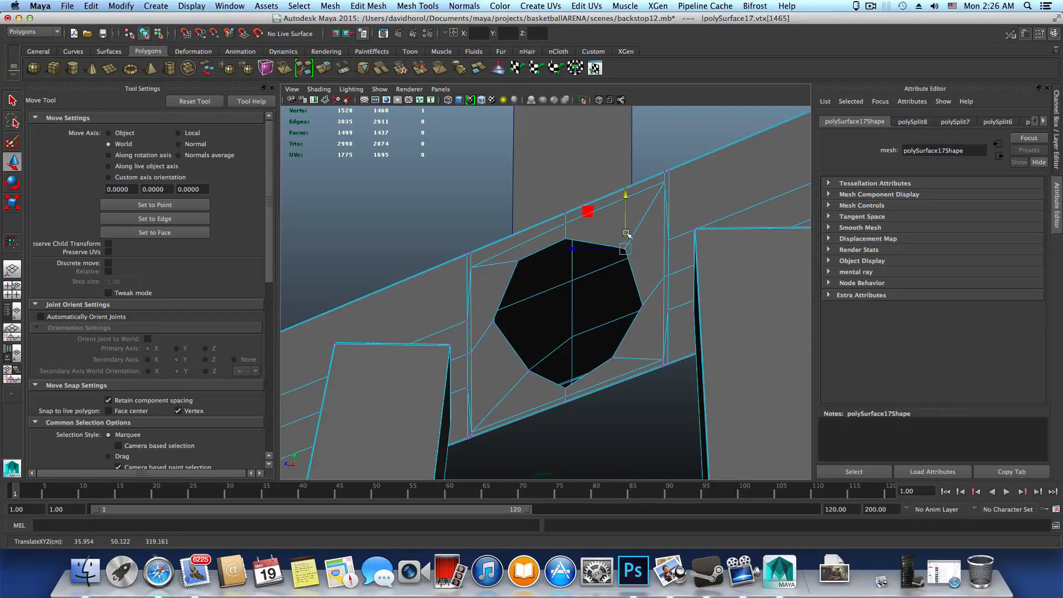
left_click(613, 358)
mouse_move(579, 360)
left_mouse_down()
mouse_move(559, 355)
mouse_move(578, 354)
mouse_move(569, 367)
left_mouse_up()
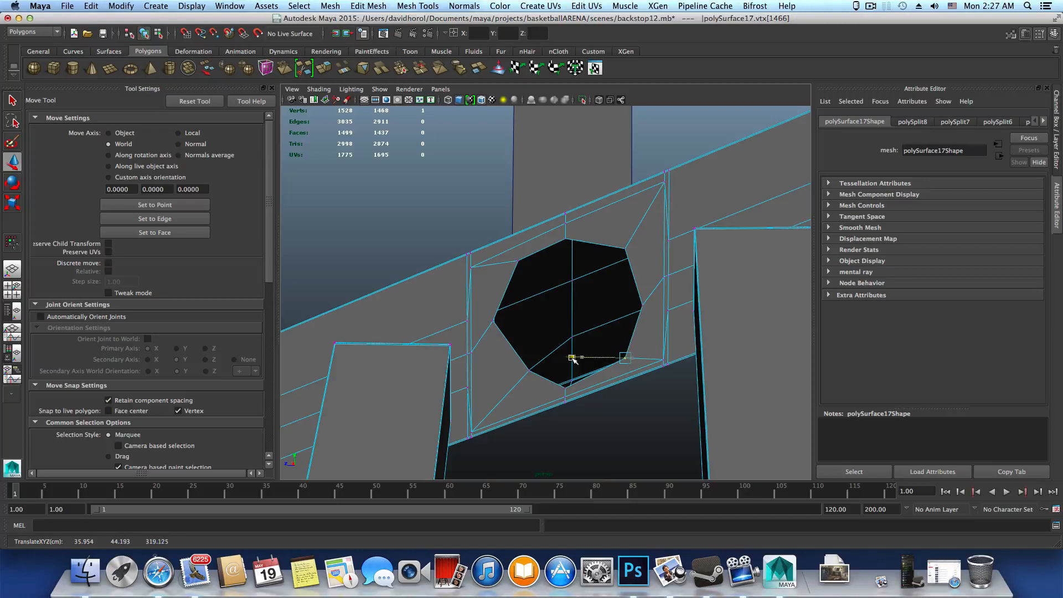
Step: Shift the hole's bottom vertex slightly right and raise it, then check the outline in smooth preview
left_click(565, 389)
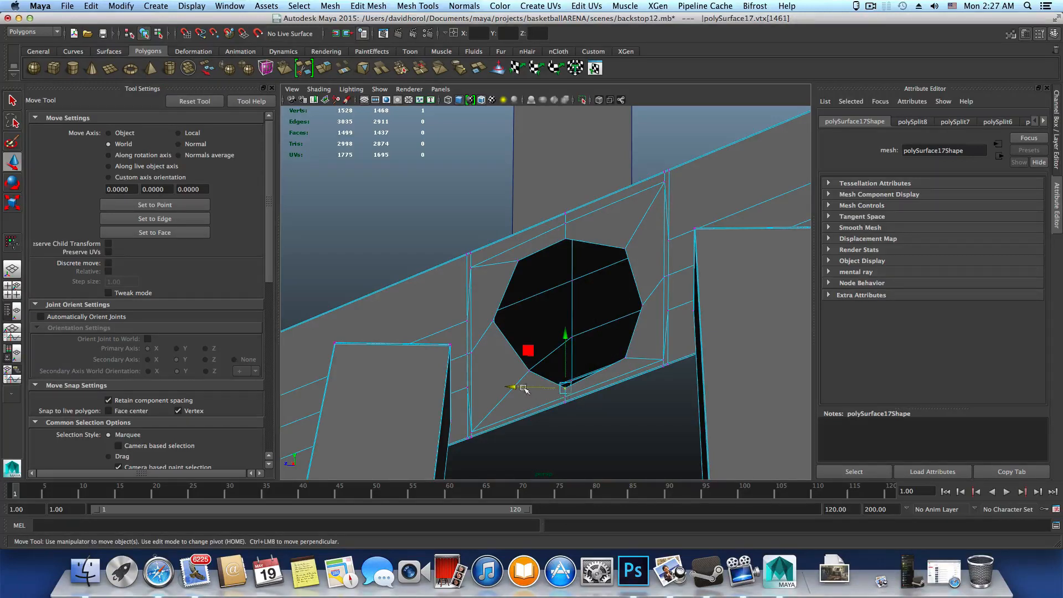
left_click_drag(509, 384, 517, 385)
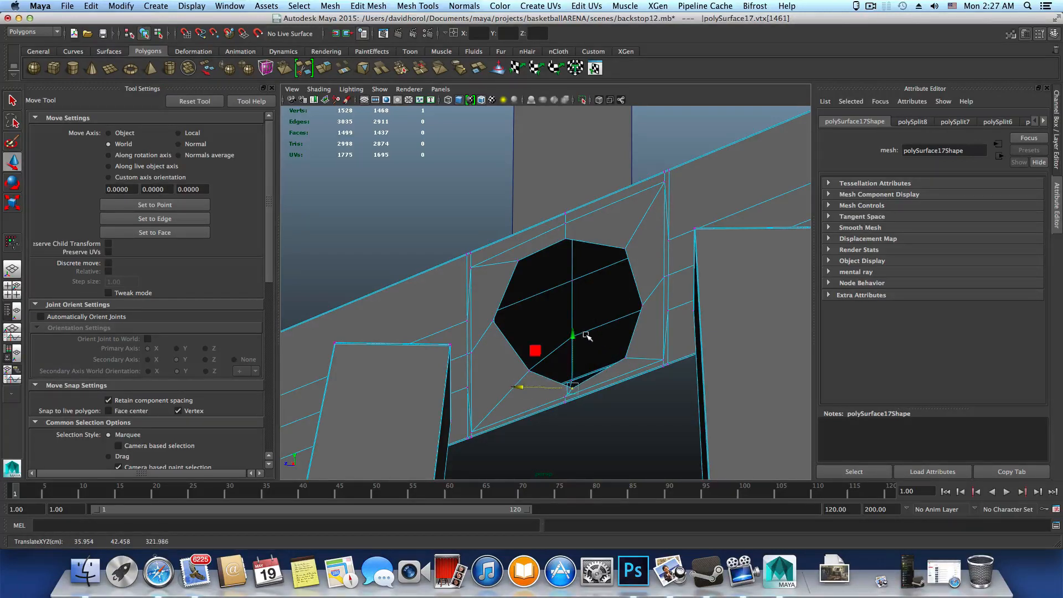
left_click_drag(573, 332, 574, 321)
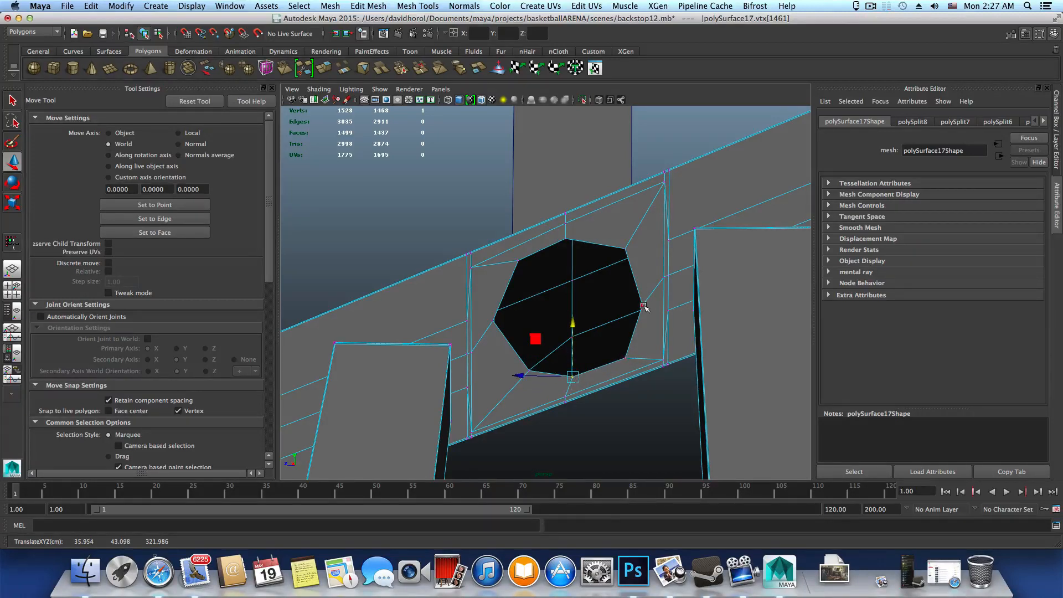
key("3")
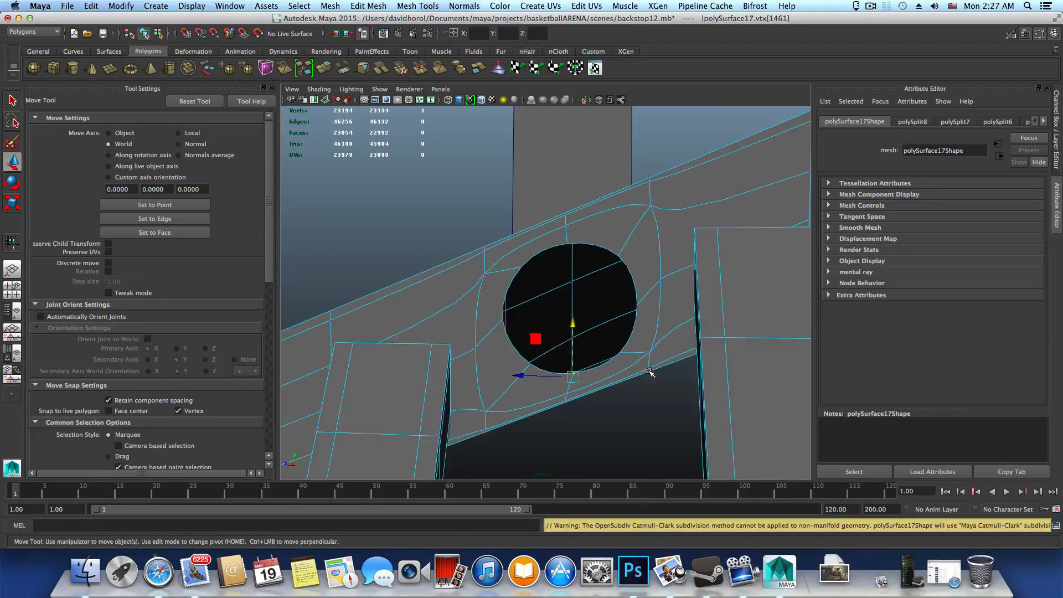
left_click(651, 378)
key("1")
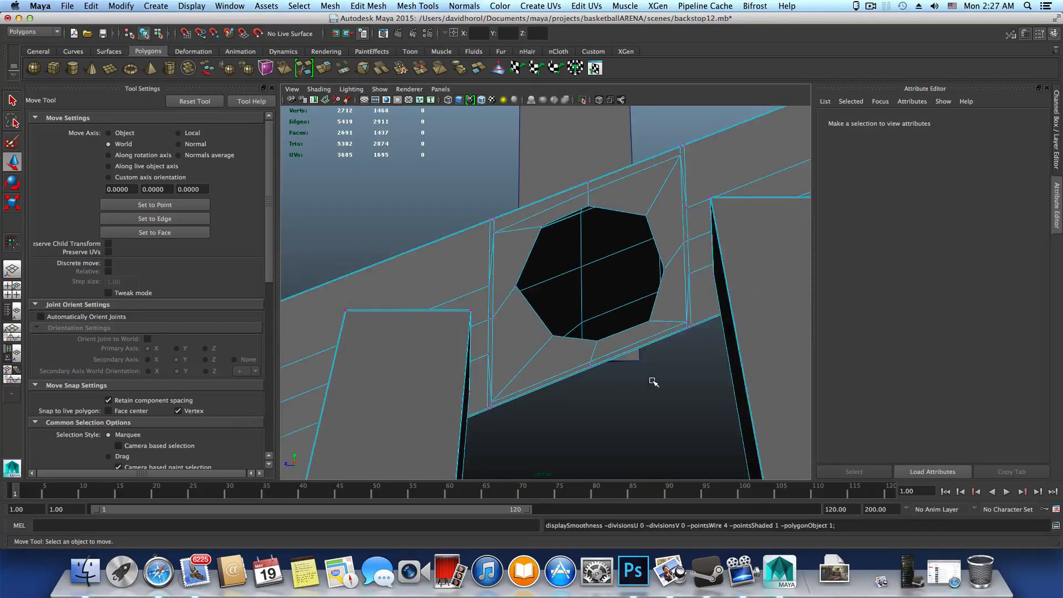
Step: Raise the hole's lower-right vertex slightly in the unsmoothed mesh
middle_click_drag(644, 359, 629, 379, "alt")
right_click_drag(619, 365, 587, 331)
left_click(635, 355)
middle_click_drag(634, 356, 631, 300)
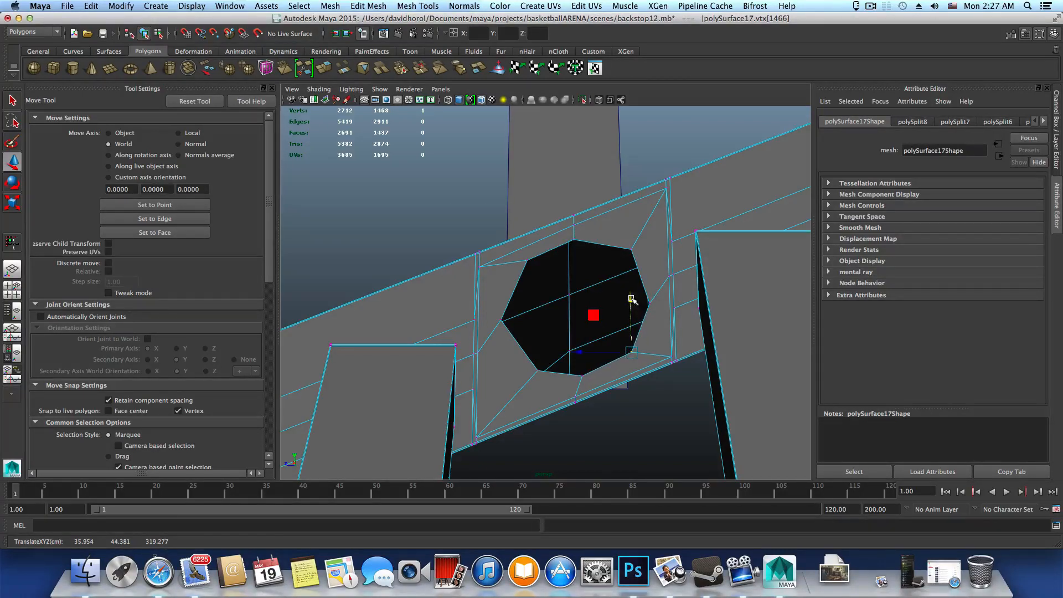
Step: Raise the hole's rightmost vertex and lower its leftmost vertex to rebalance the octagon
left_click(651, 316)
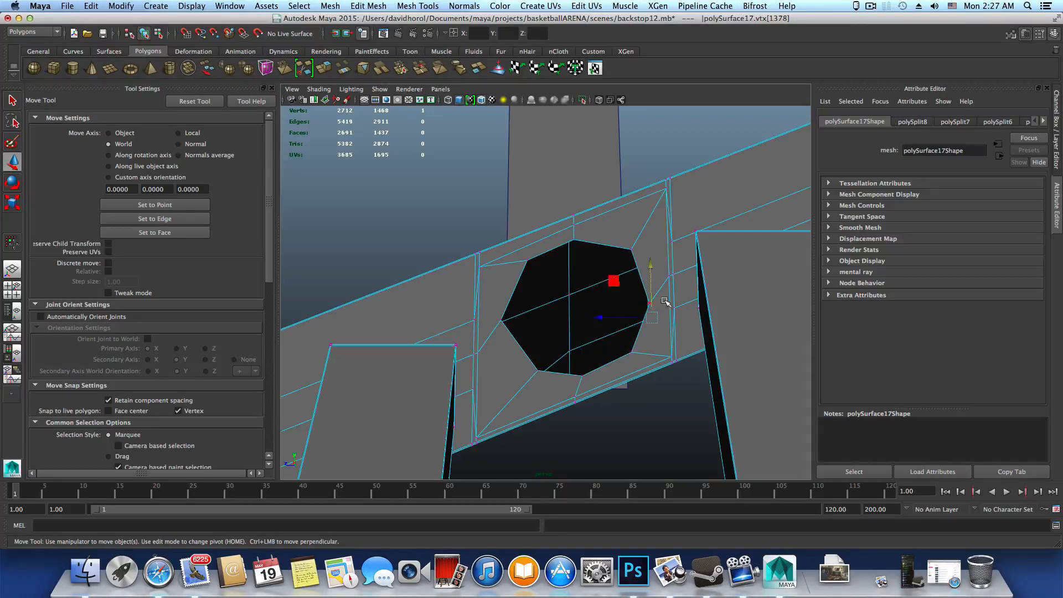
left_click(645, 315)
middle_click_drag(645, 316, 672, 320, "alt")
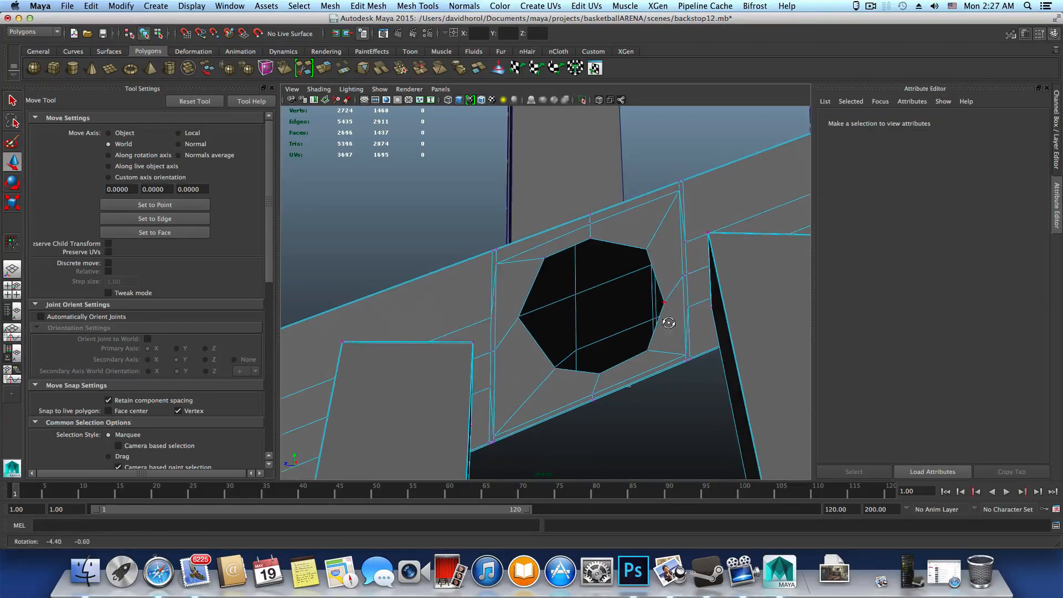
left_click(664, 302)
middle_click_drag(659, 252, 660, 233)
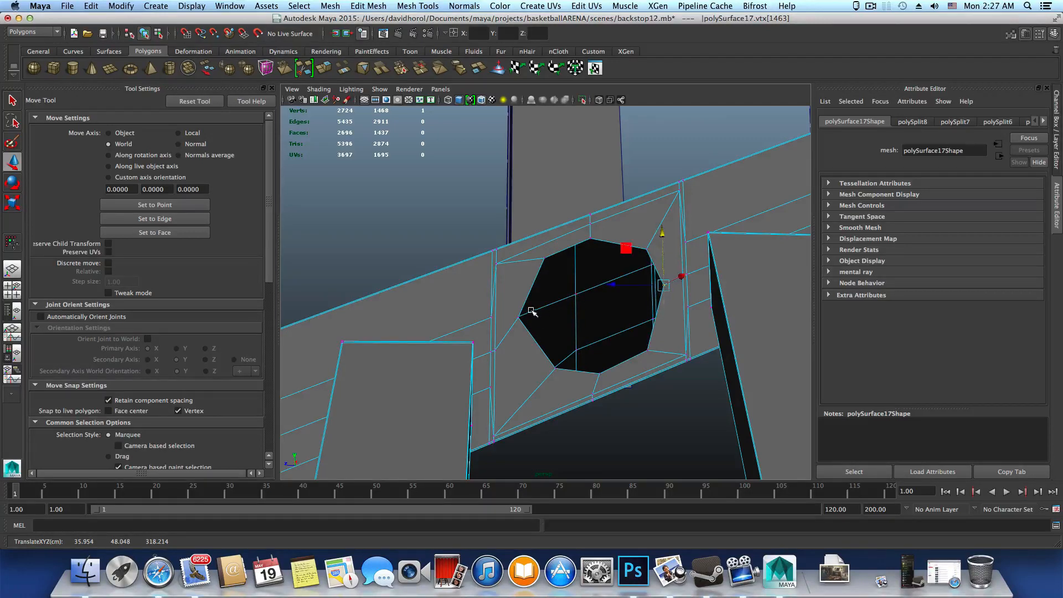
left_click(519, 316)
middle_click_drag(520, 264, 523, 285)
Step: Lower the hole's upper-left vertex further and pull it closer to the left edge loop
mouse_move(523, 285)
left_mouse_down("alt")
mouse_move(609, 339)
mouse_move(583, 343)
left_mouse_up("alt")
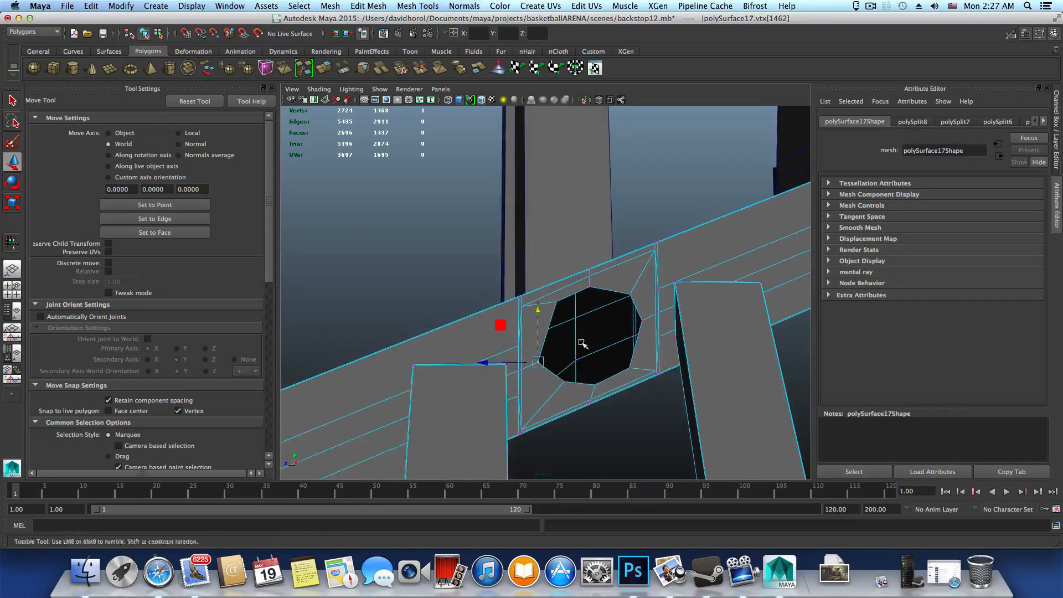
left_click(556, 303)
left_click_drag(557, 245, 556, 264)
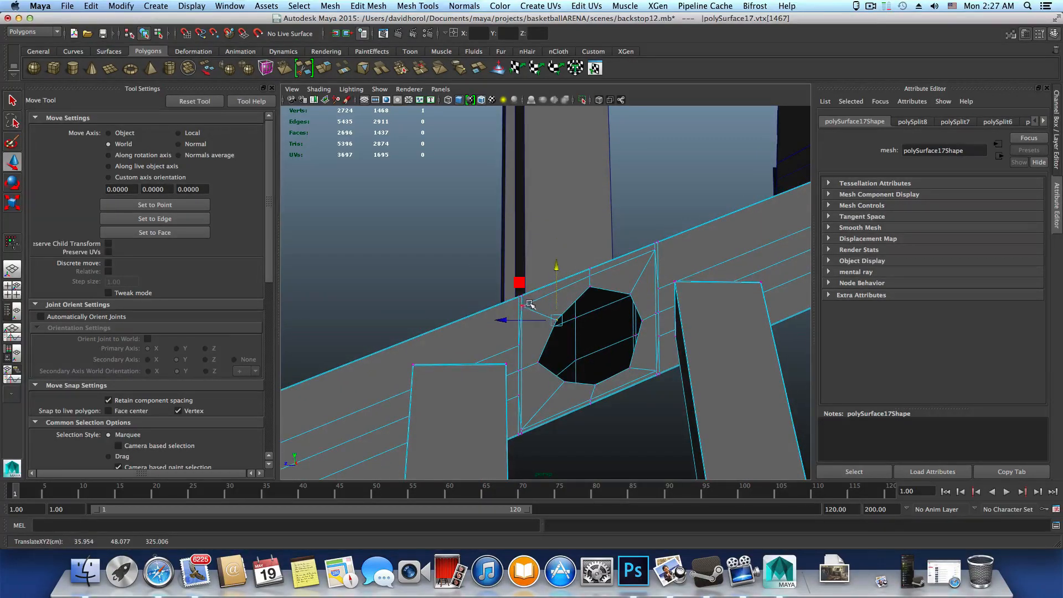
left_click_drag(509, 320, 496, 319)
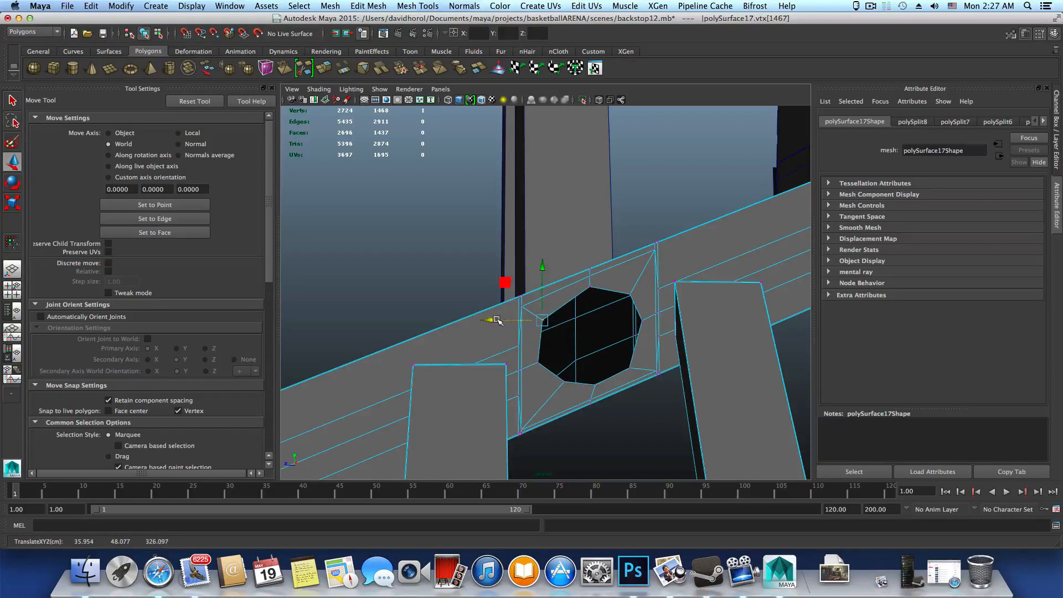
left_click_drag(542, 272, 542, 269)
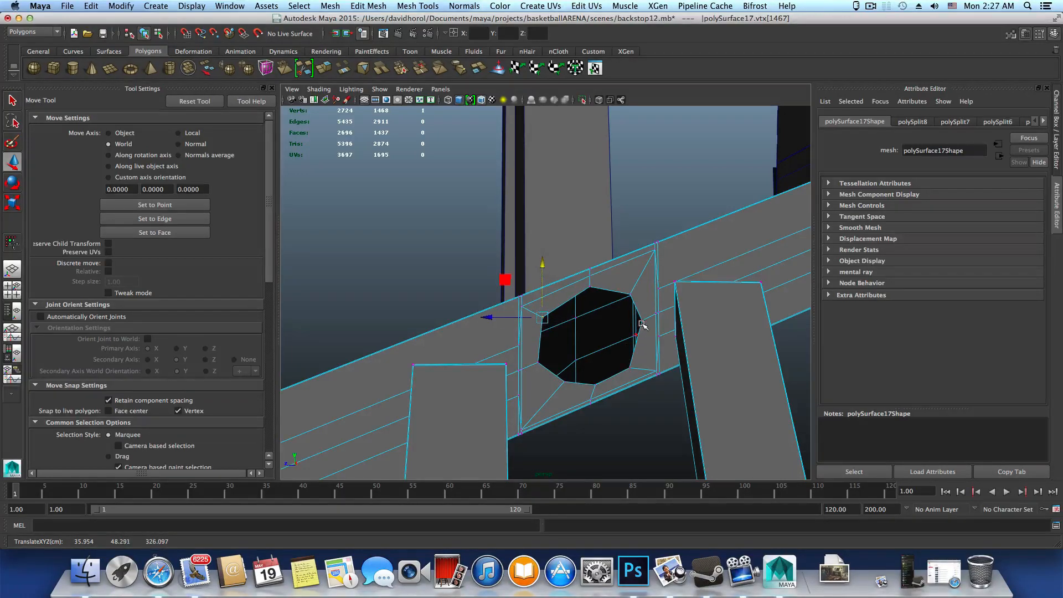
Step: Move the hole's lower-left vertex slightly outward and down
left_click(564, 382)
left_click_drag(511, 381, 505, 381)
left_click_drag(561, 328, 561, 332)
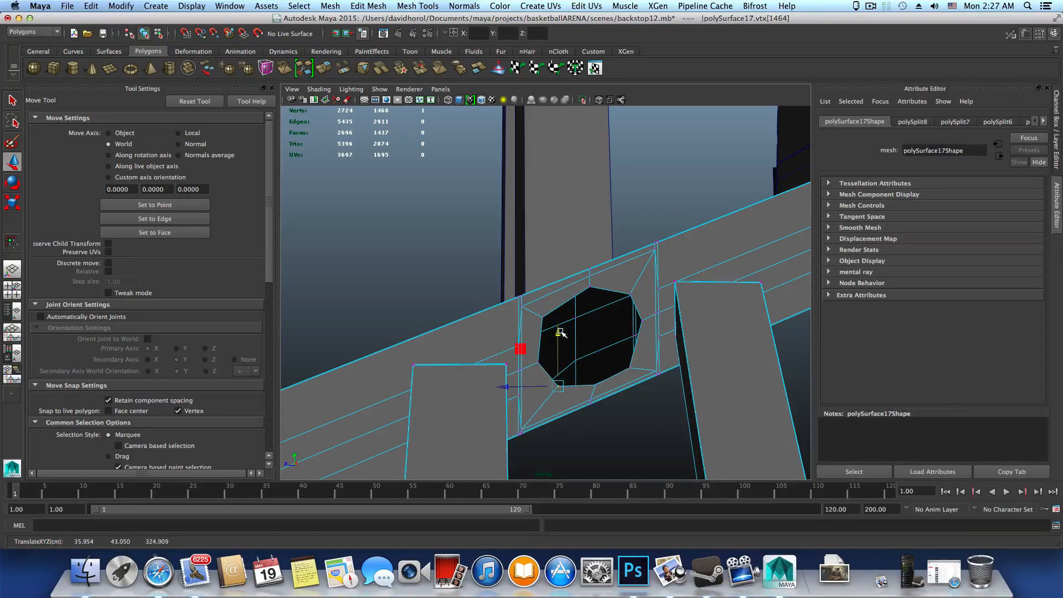
left_click(632, 293)
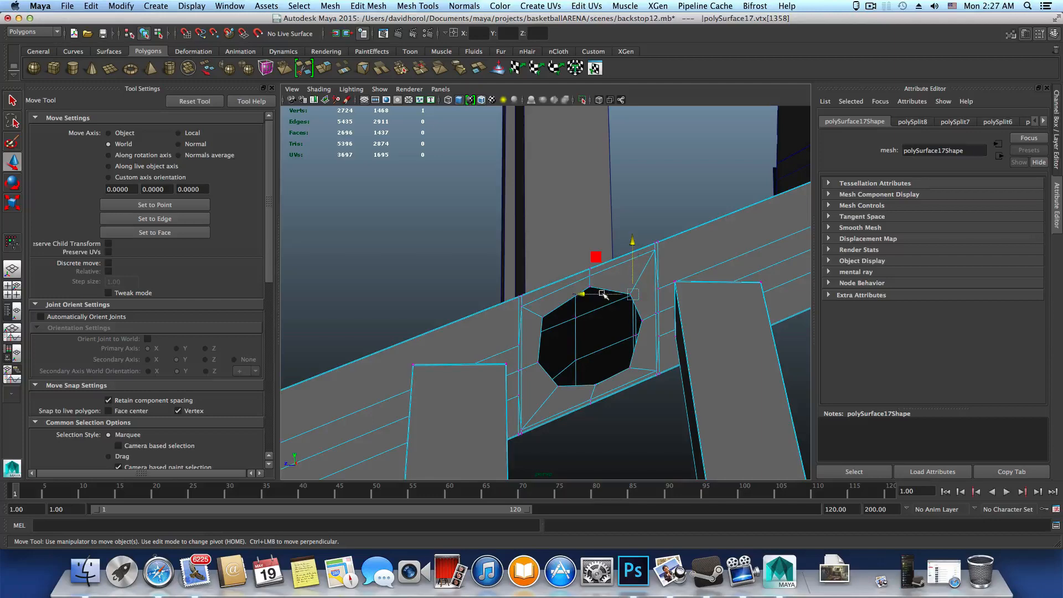
left_click_drag(582, 293, 580, 294)
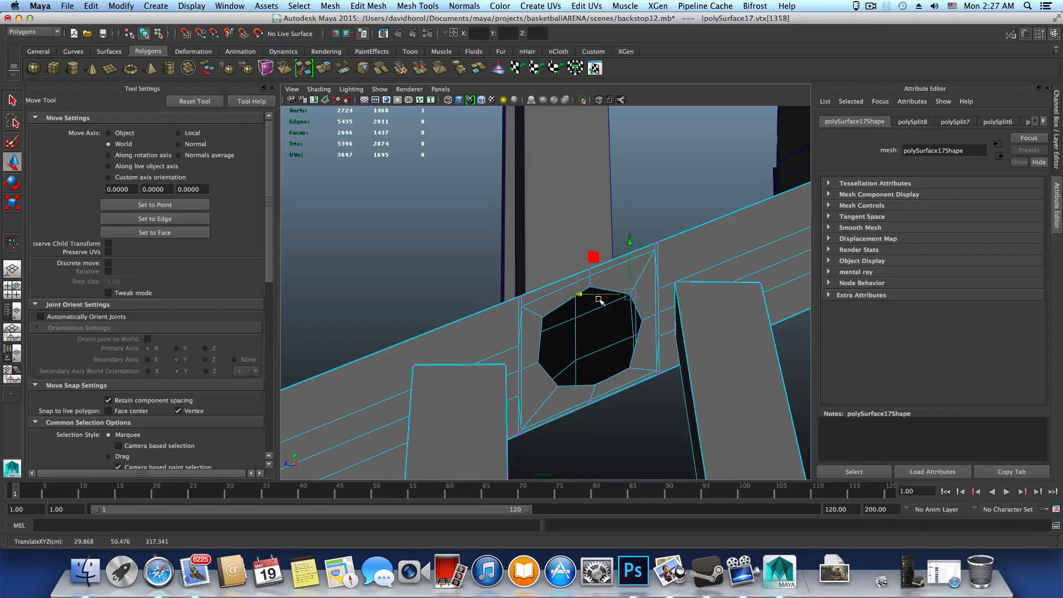
key("super+z")
Step: Examine the hole's roundness and inner walls in smooth preview from several angles, with the whole backstop mesh selected as an object
key("3")
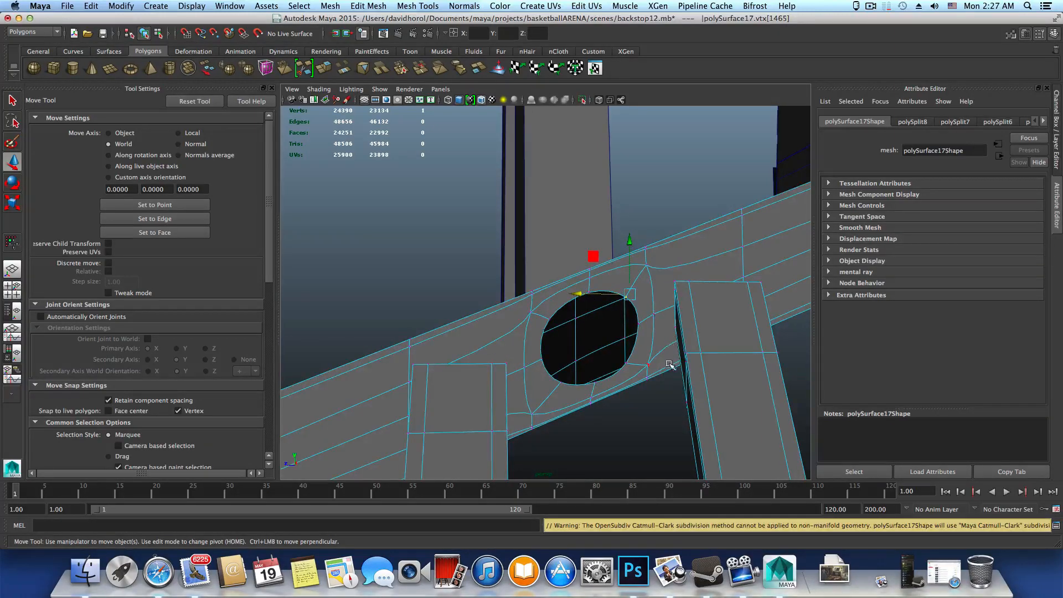
left_click_drag(669, 364, 740, 364, "alt")
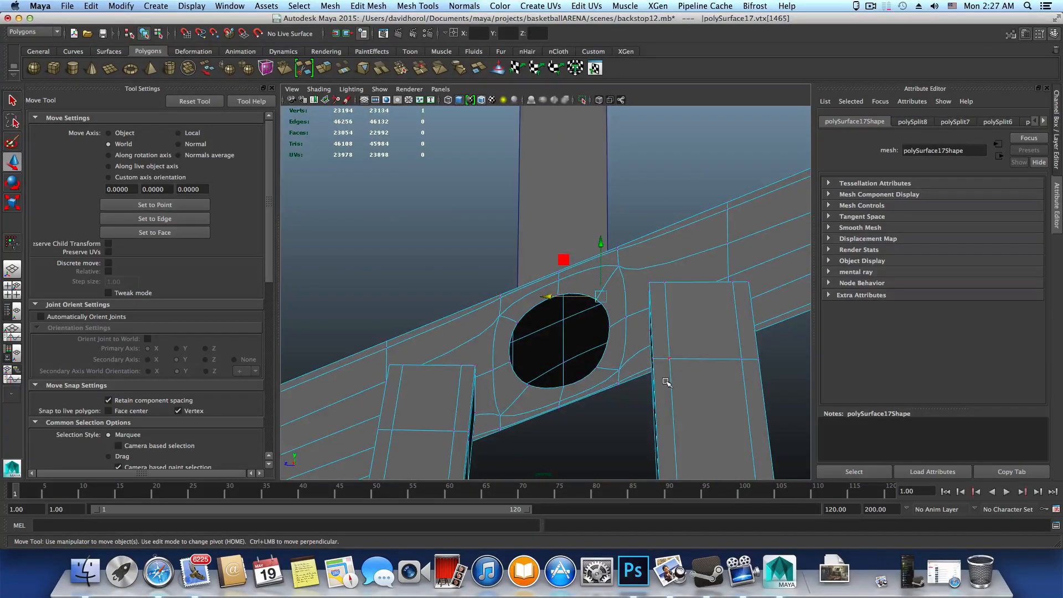
key("F8")
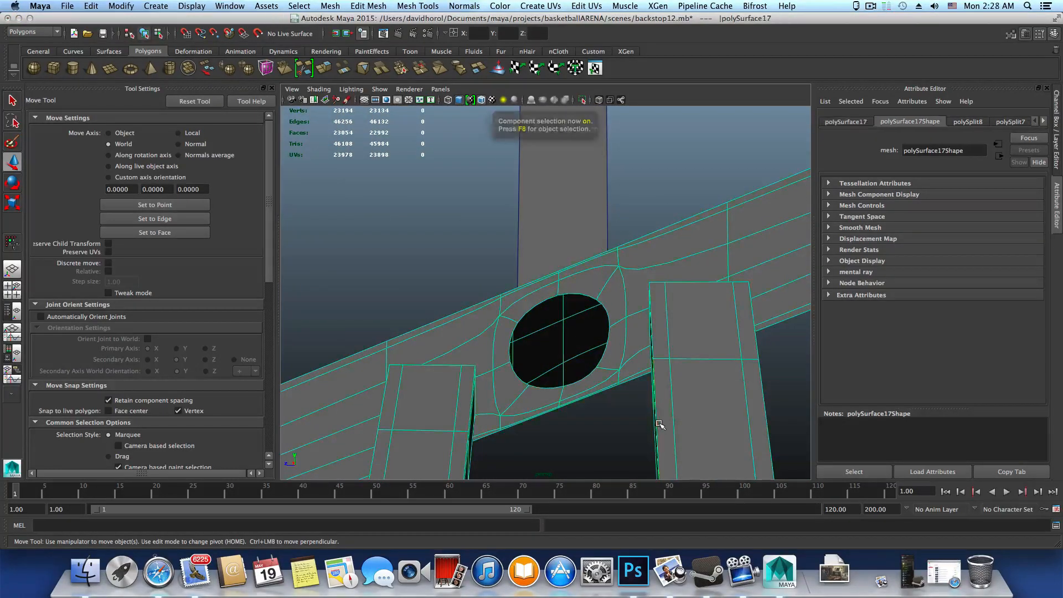
scroll(661, 421, "down", 5)
key("F8")
scroll(662, 415, "down", 5)
left_click_drag(662, 404, 583, 420, "alt")
right_click_drag(583, 420, 789, 440, "alt")
middle_click_drag(688, 436, 609, 439, "alt")
left_click_drag(610, 439, 558, 450, "alt")
right_click_drag(558, 450, 606, 364, "alt")
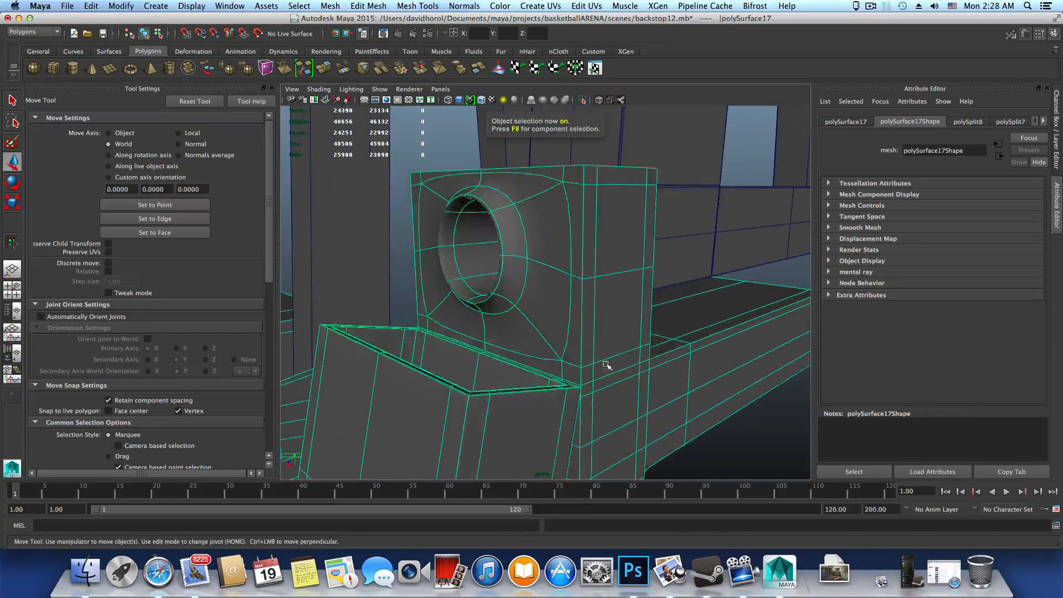
Step: Duplicate the complete ring of faces lining the inside of the beam's hole in the unsmoothed mesh
key("1")
right_click_drag(487, 263, 506, 284)
left_click(512, 280)
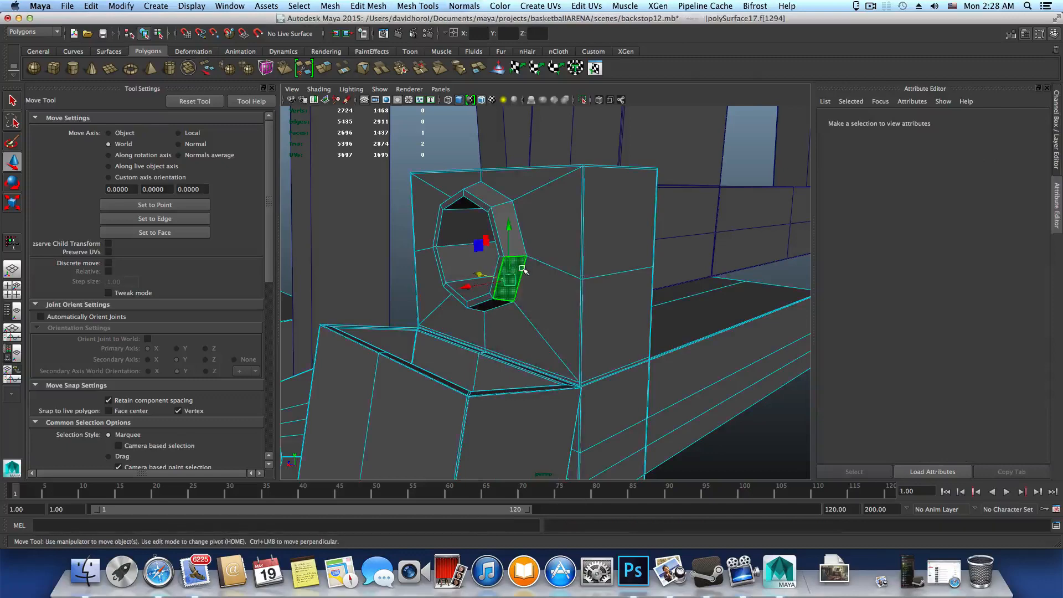
left_click(503, 228, "shift")
left_click(493, 200, "shift")
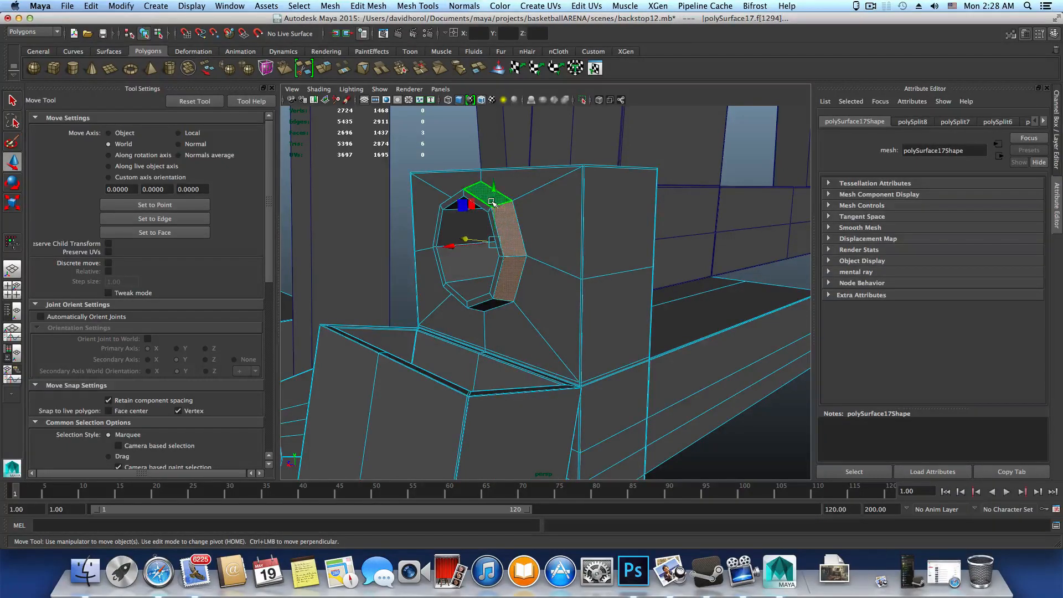
double_click(492, 202, "shift")
left_click_drag(492, 206, 615, 289, "alt")
middle_click_drag(614, 289, 570, 310, "alt")
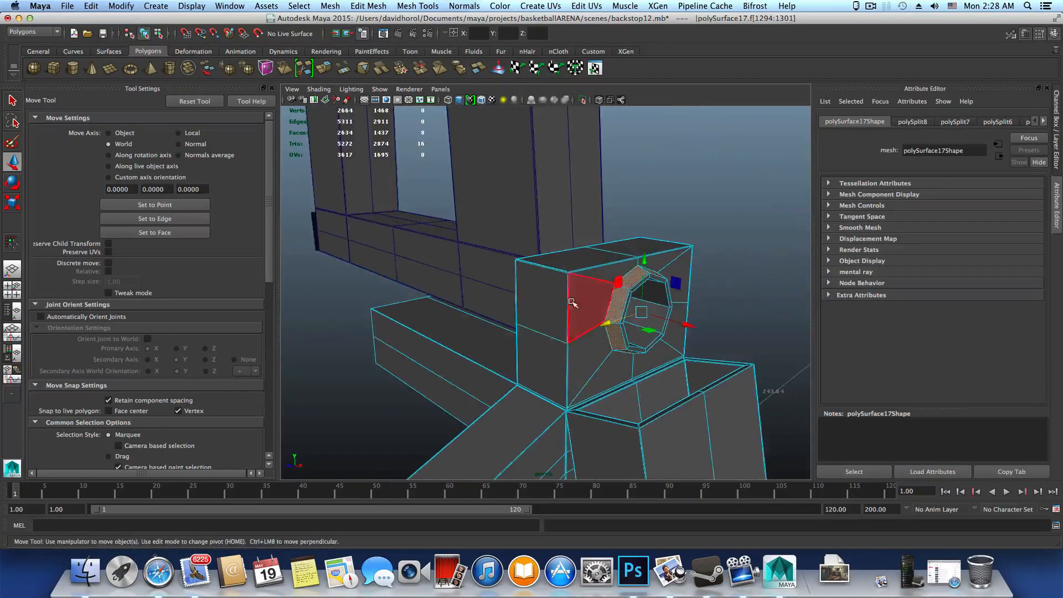
left_click(368, 7)
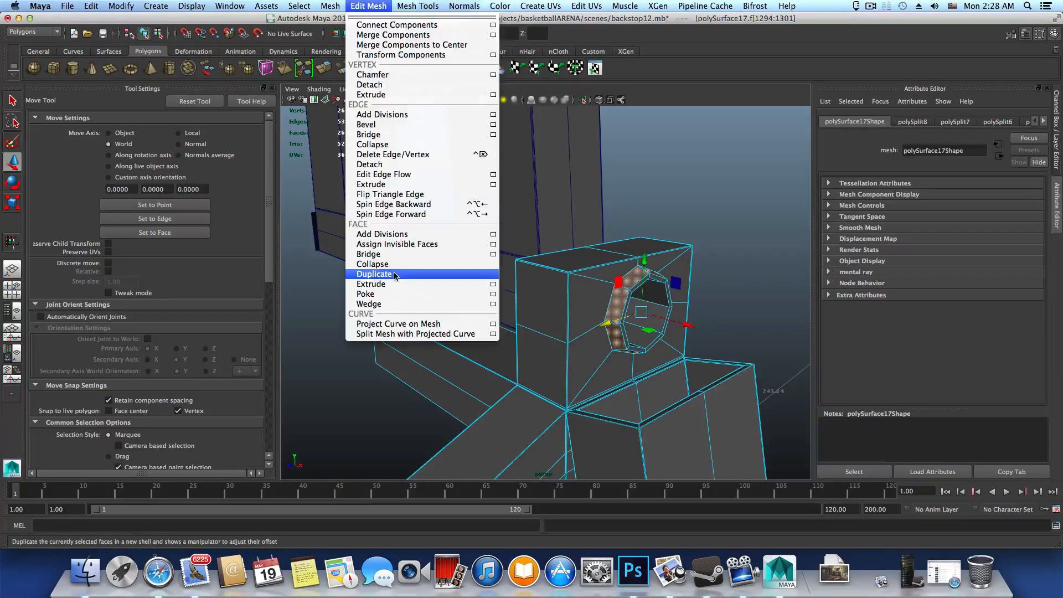
left_click(377, 274)
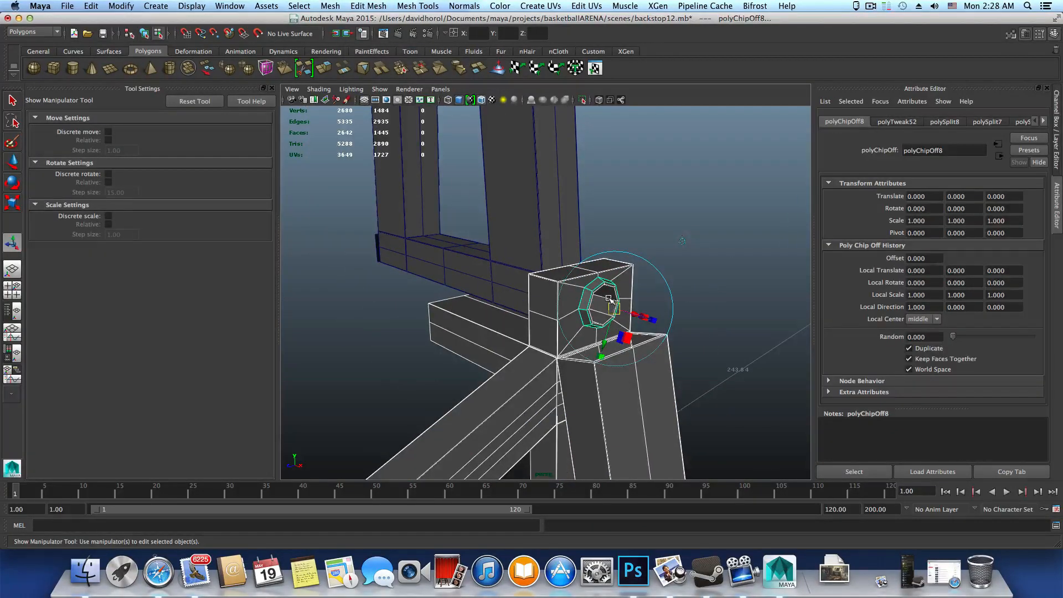
Step: Select the duplicated octagonal ring as an object and center its pivot
key("F8")
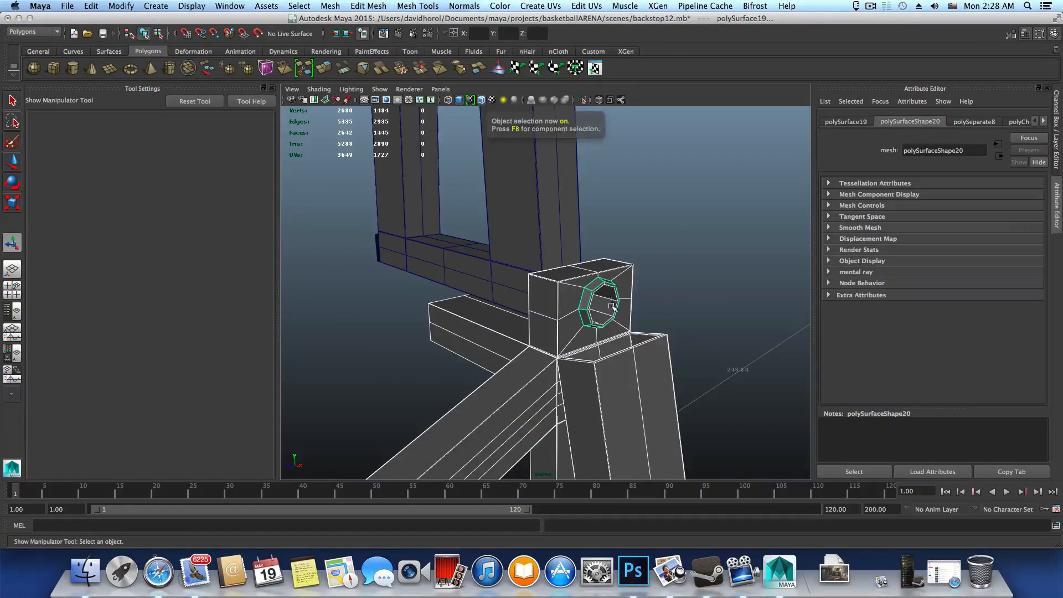
left_click_drag(611, 306, 562, 308, "alt")
left_click(581, 286)
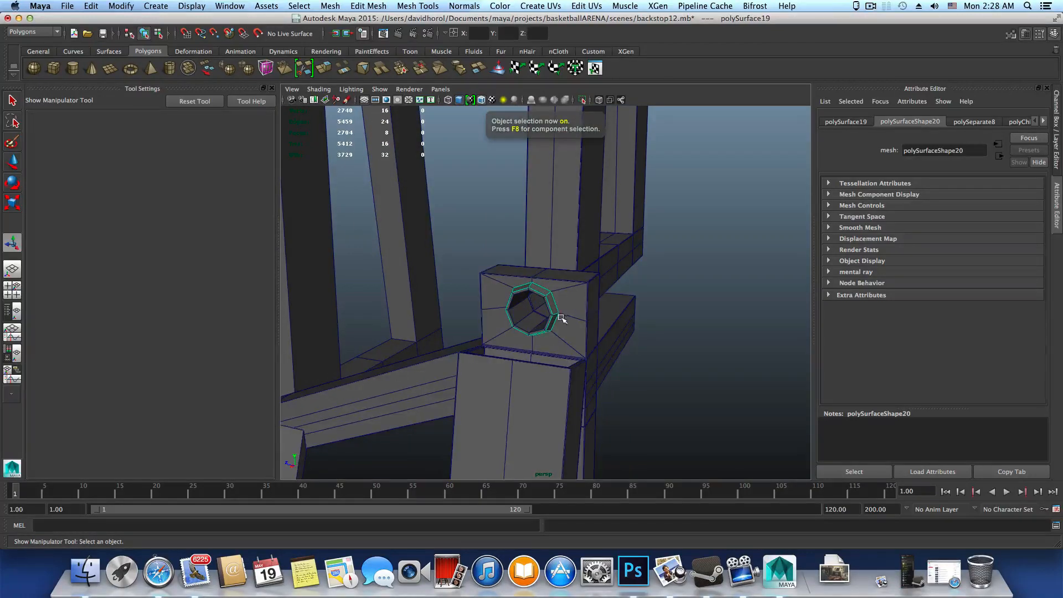
left_click(121, 6)
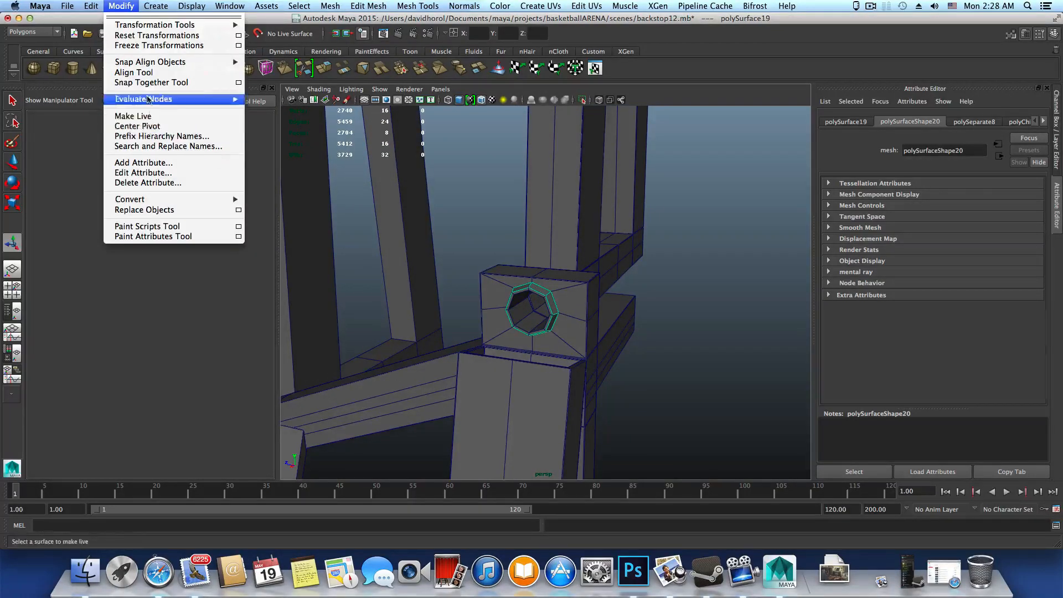
left_click(144, 126)
Step: Move the octagonal ring away from the beam-end hole and down in front of the diagonal beam's eight-sided hole
key("w")
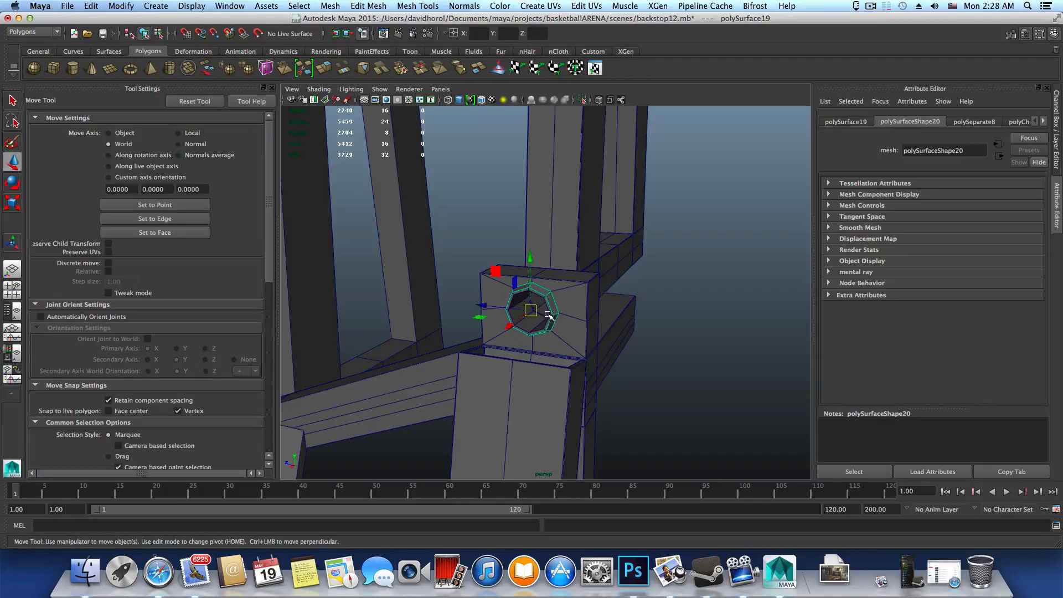
left_click_drag(479, 304, 272, 284)
middle_click_drag(394, 337, 798, 249, "alt")
left_click_drag(673, 198, 600, 190)
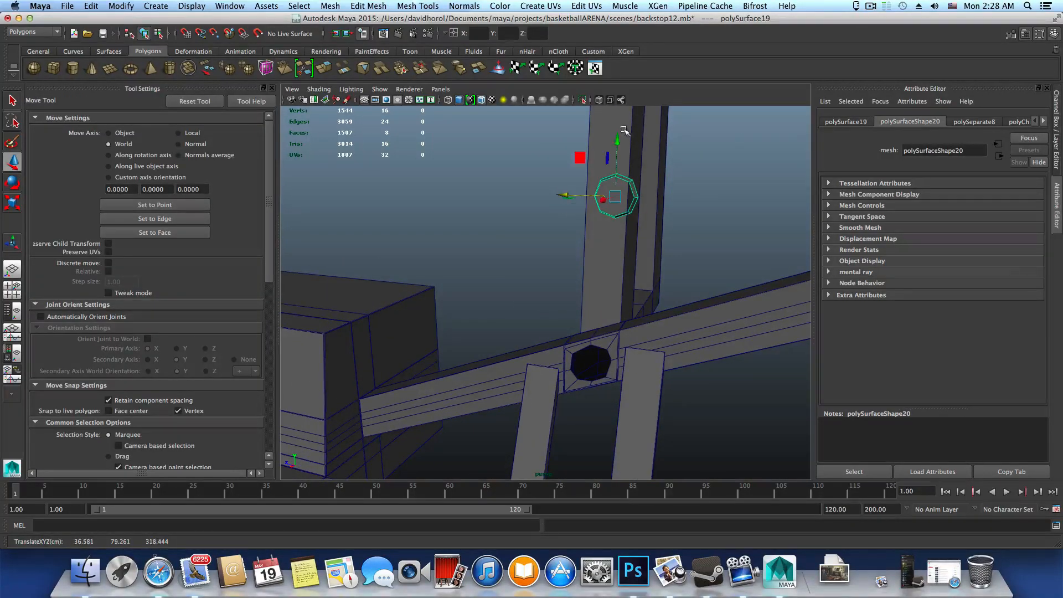
left_click_drag(624, 130, 604, 292)
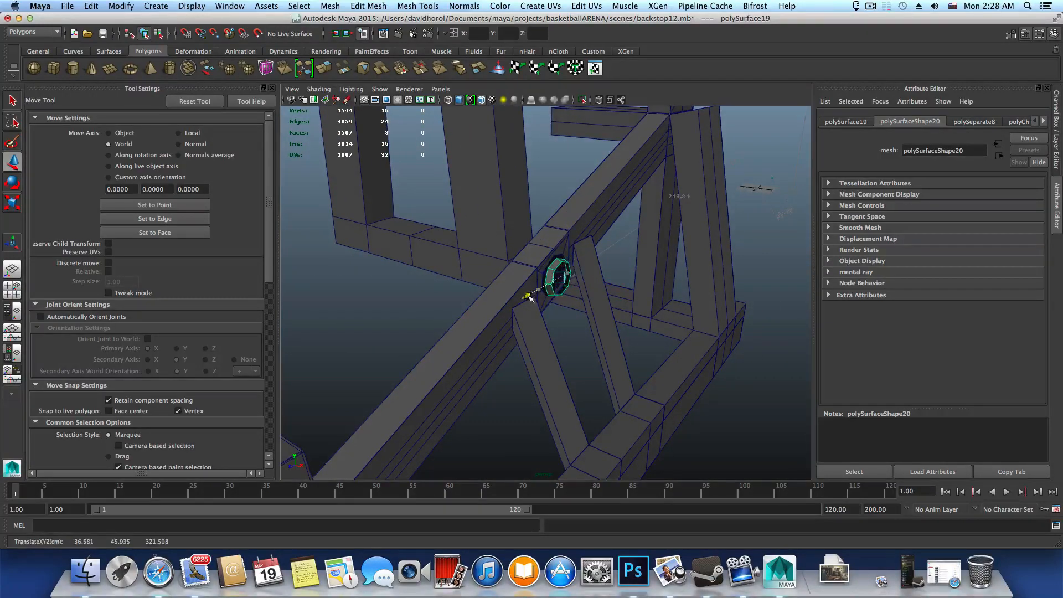
Step: Slide the ring along the X axis toward the diagonal beam until it sits against the hole
right_click_drag(534, 289, 812, 330, "alt")
left_click_drag(811, 331, 558, 279, "alt")
right_click_drag(558, 280, 722, 300, "alt")
middle_click_drag(426, 277, 566, 296, "alt")
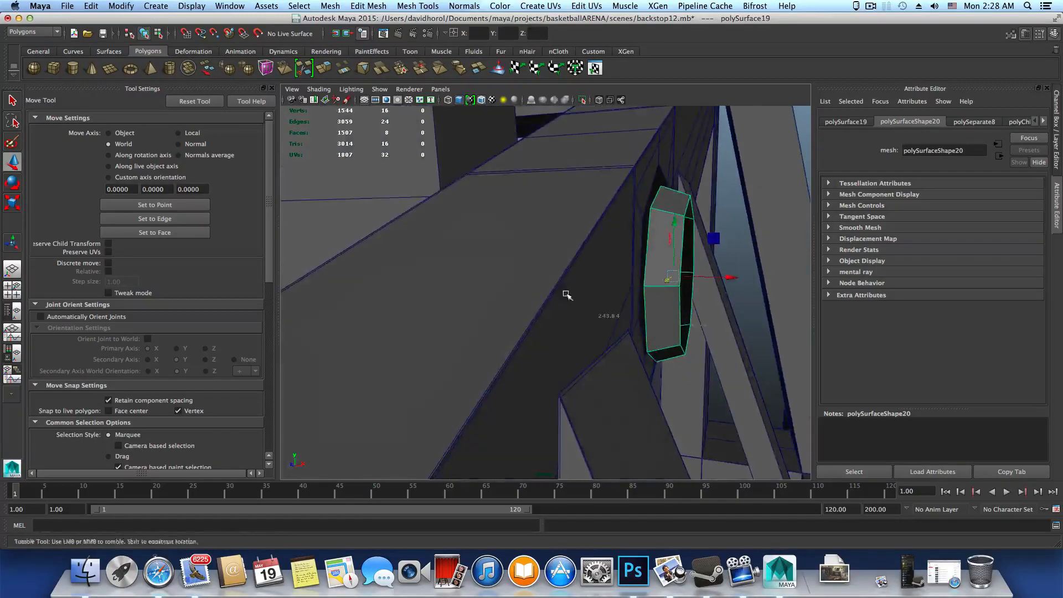
left_click_drag(567, 296, 436, 348, "alt")
middle_click_drag(426, 340, 321, 339, "alt")
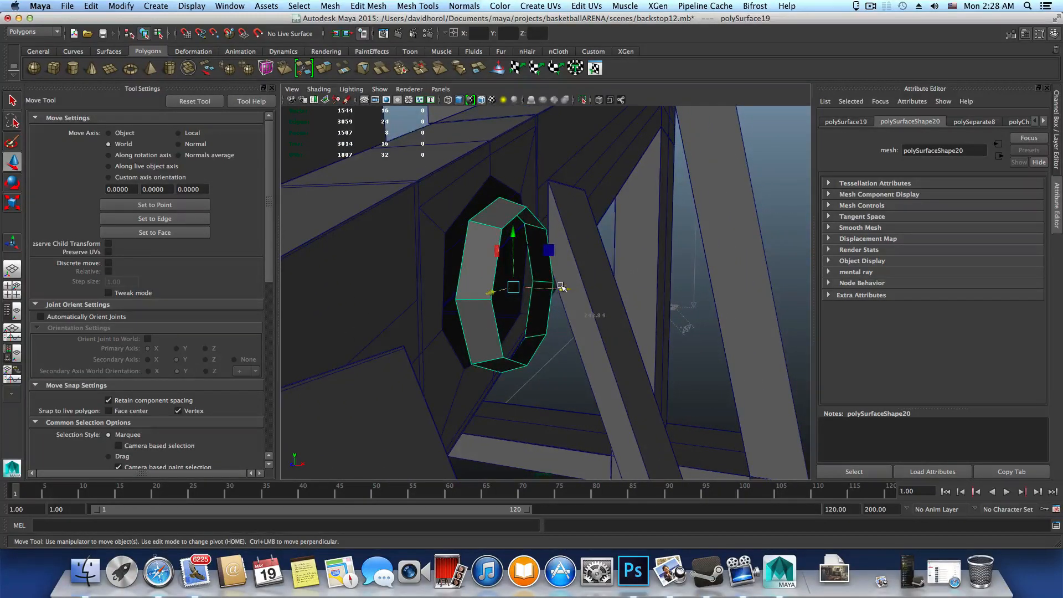
left_click_drag(561, 286, 449, 283)
Step: Rotate the ring about 12.2 degrees around the X axis to line its corners up with the hole's corners
middle_click_drag(443, 343, 393, 361, "alt")
middle_click_drag(802, 337, 600, 325, "alt")
right_click_drag(645, 327, 570, 328, "alt")
middle_click_drag(542, 323, 428, 316, "alt")
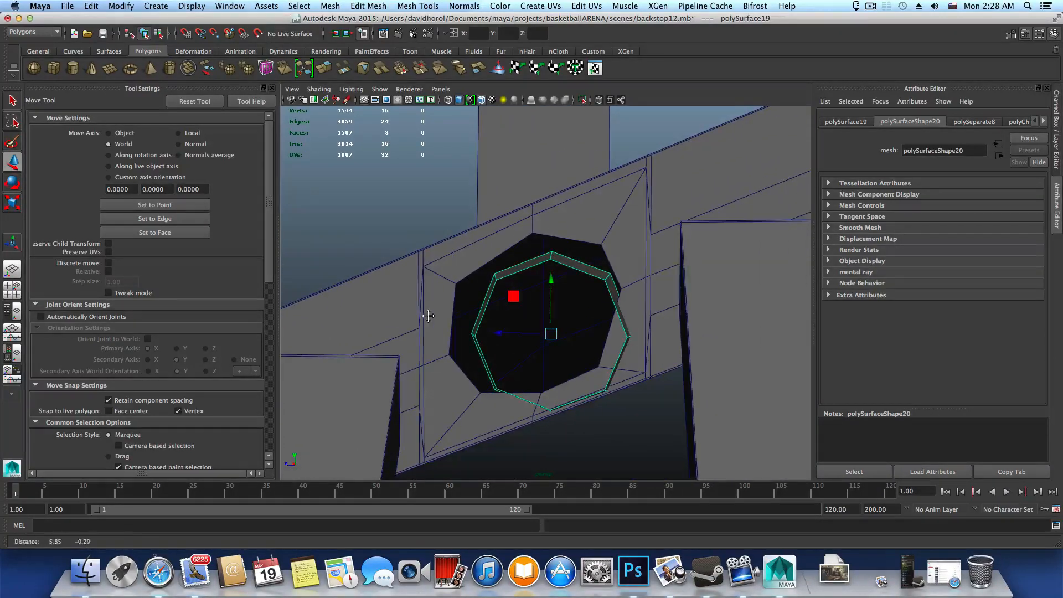
right_click_drag(581, 331, 659, 333, "alt")
middle_click_drag(600, 321, 568, 318, "alt")
key("e")
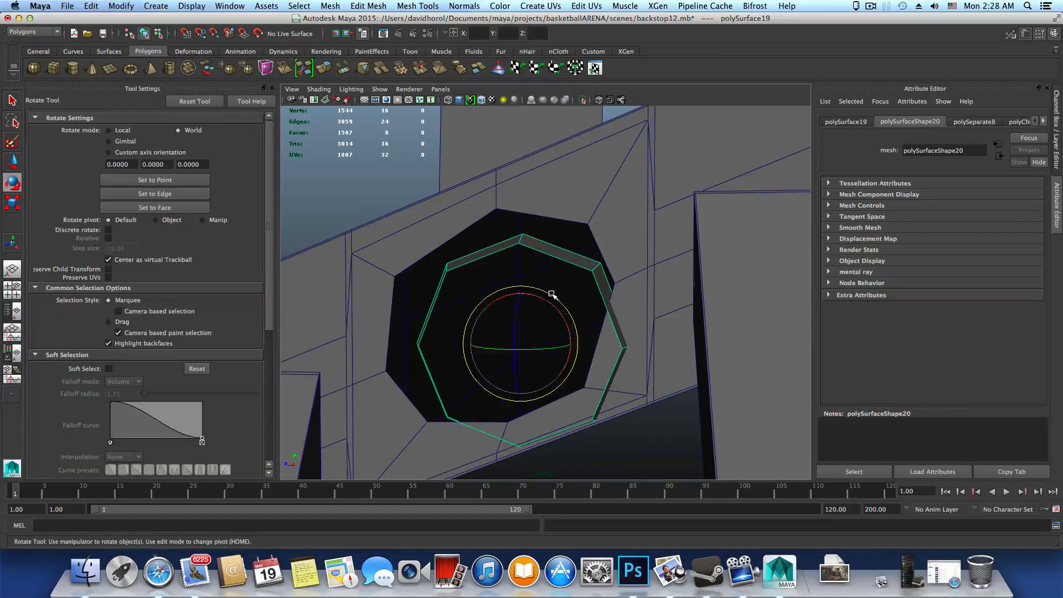
key("r")
key("e")
left_click_drag(546, 300, 537, 294)
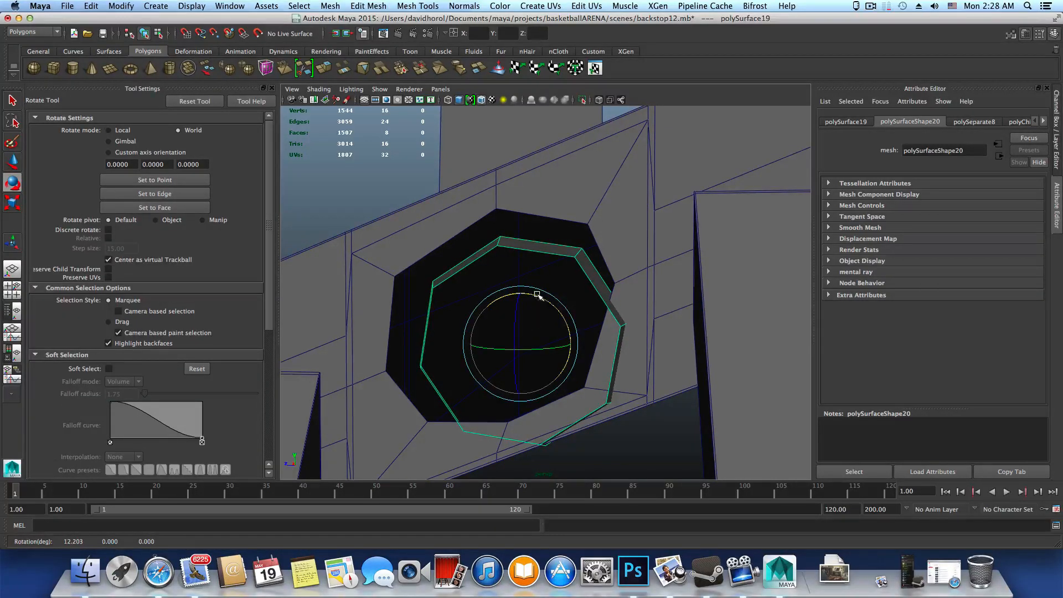
Step: Shift the ring sideways and up to center it over the hole, at about Y 46.66 and Z 322.41 cm
middle_click_drag(581, 287, 618, 247, "alt")
key("w")
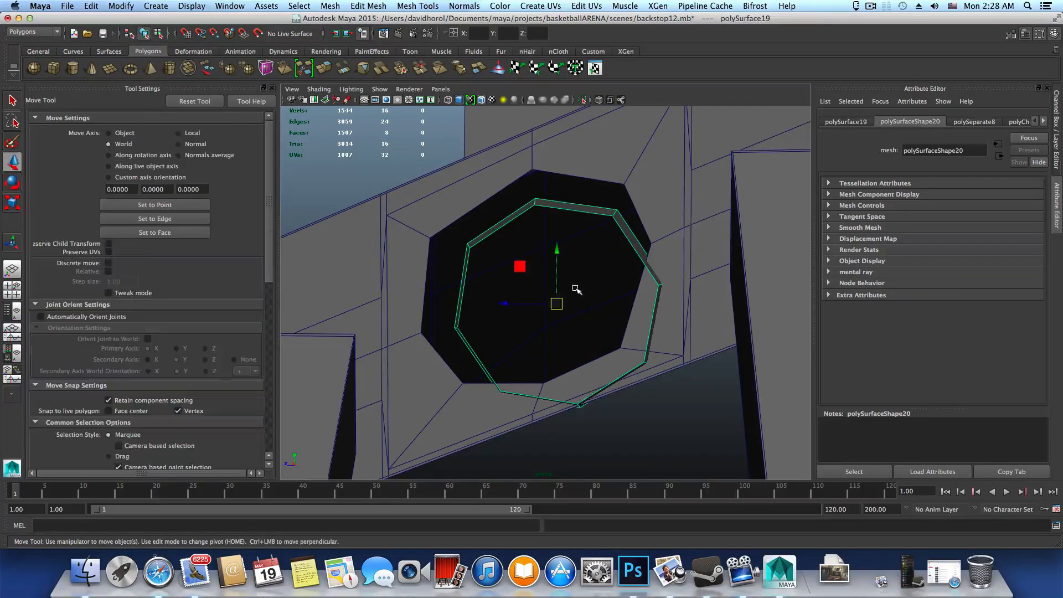
left_click_drag(517, 303, 492, 298)
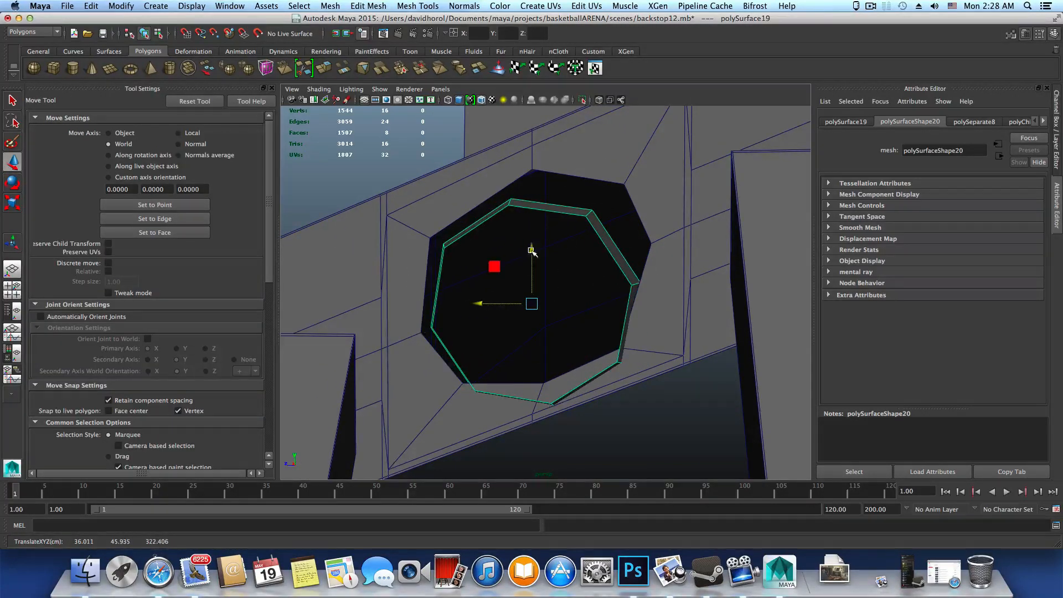
left_click_drag(531, 250, 536, 230)
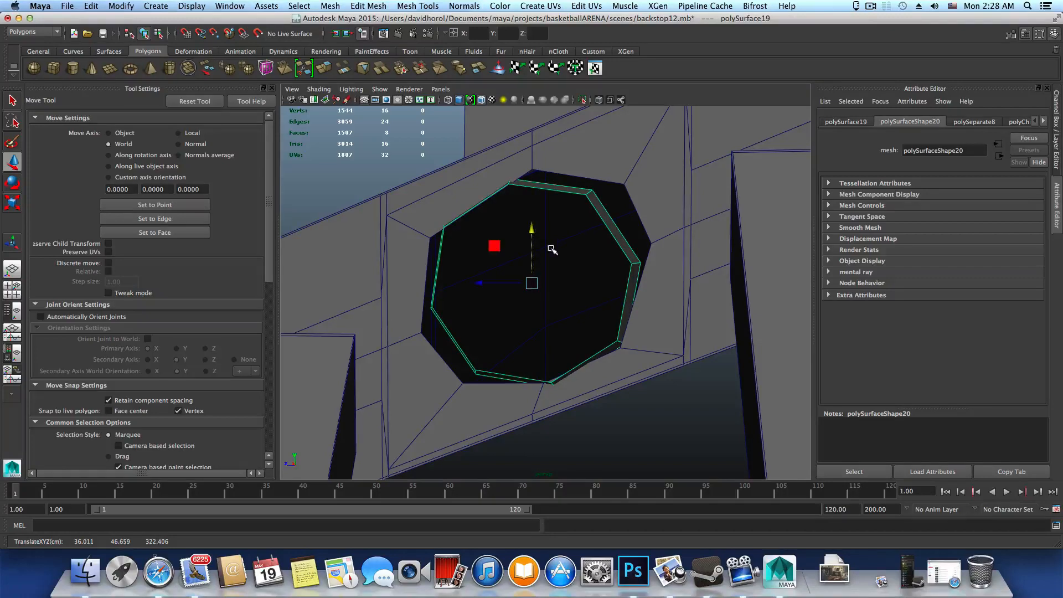
Step: Move the ring's pivot along the X axis to its beam-side edge
left_click_drag(570, 304, 502, 324, "alt")
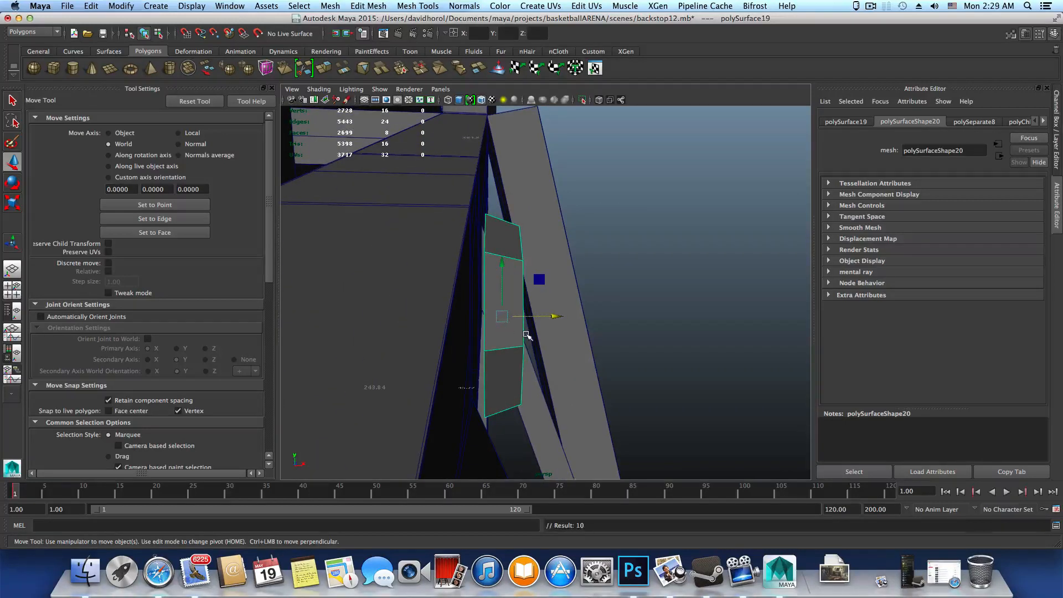
key("Home")
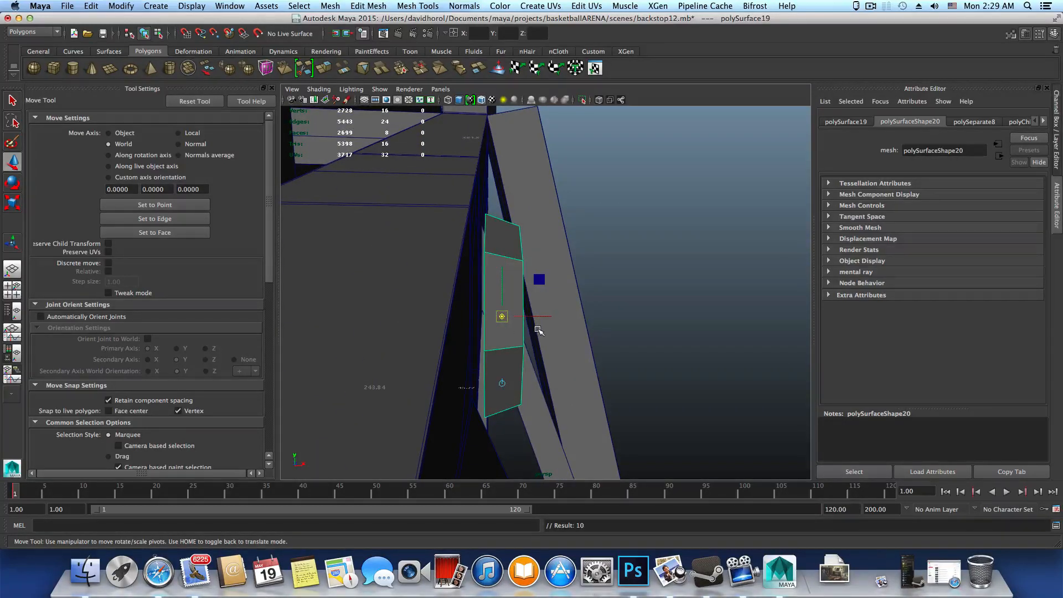
left_click_drag(544, 317, 529, 318)
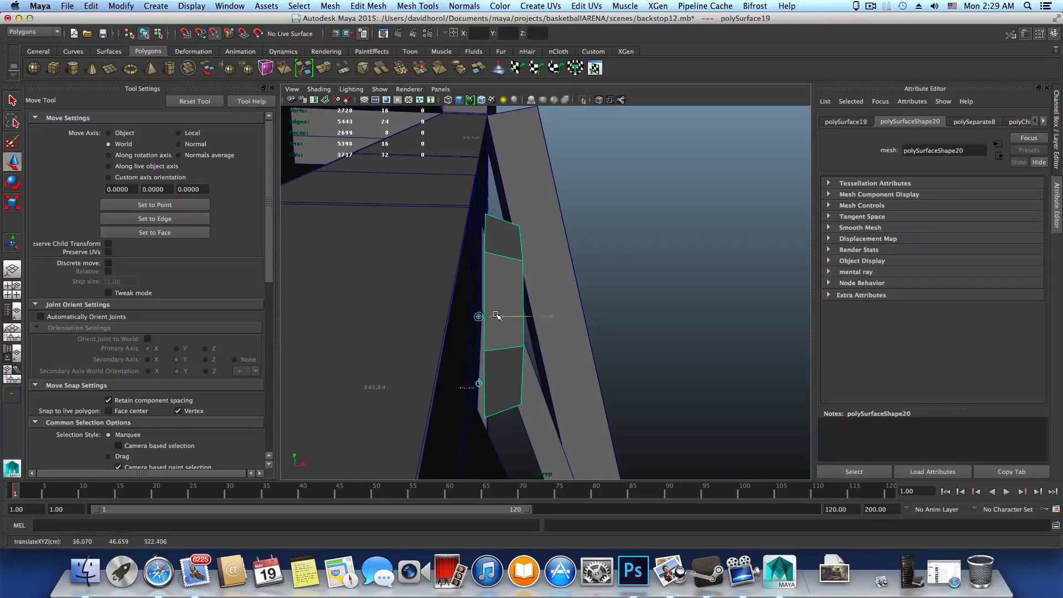
mouse_move(480, 318)
left_mouse_down("alt")
mouse_move(422, 342)
mouse_move(526, 354)
mouse_move(537, 348)
mouse_move(515, 315)
mouse_move(490, 315)
mouse_move(557, 315)
mouse_move(497, 313)
mouse_move(736, 276)
mouse_move(467, 360)
mouse_move(488, 339)
mouse_move(471, 368)
mouse_move(485, 353)
mouse_move(477, 358)
left_mouse_up("alt")
key("Home")
key("Home")
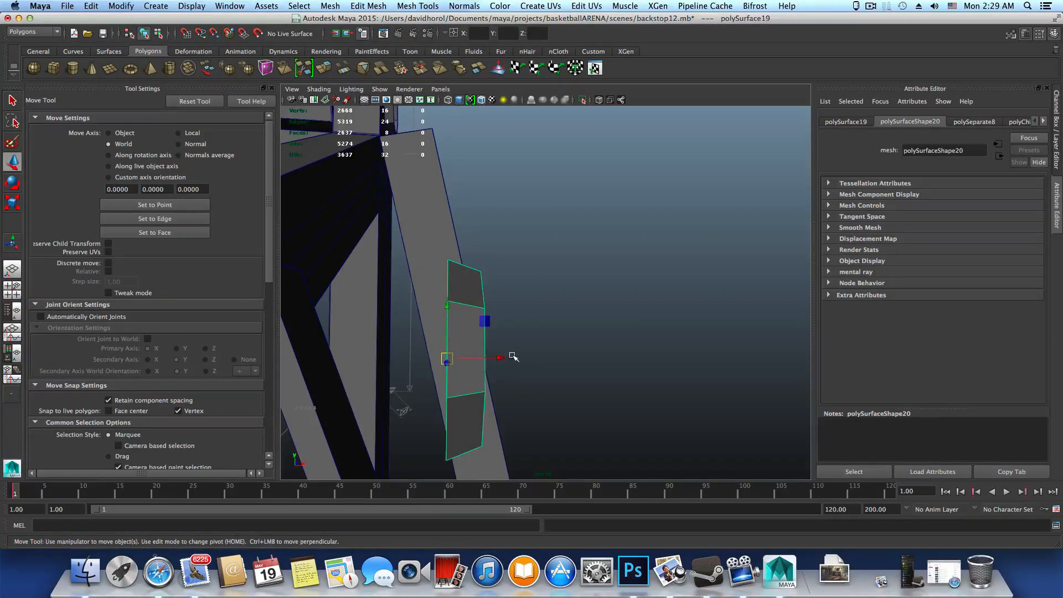
Step: Align the ring's beam-side edge with the front face of the diagonal beam, at about X 35.95 cm
key("Delete")
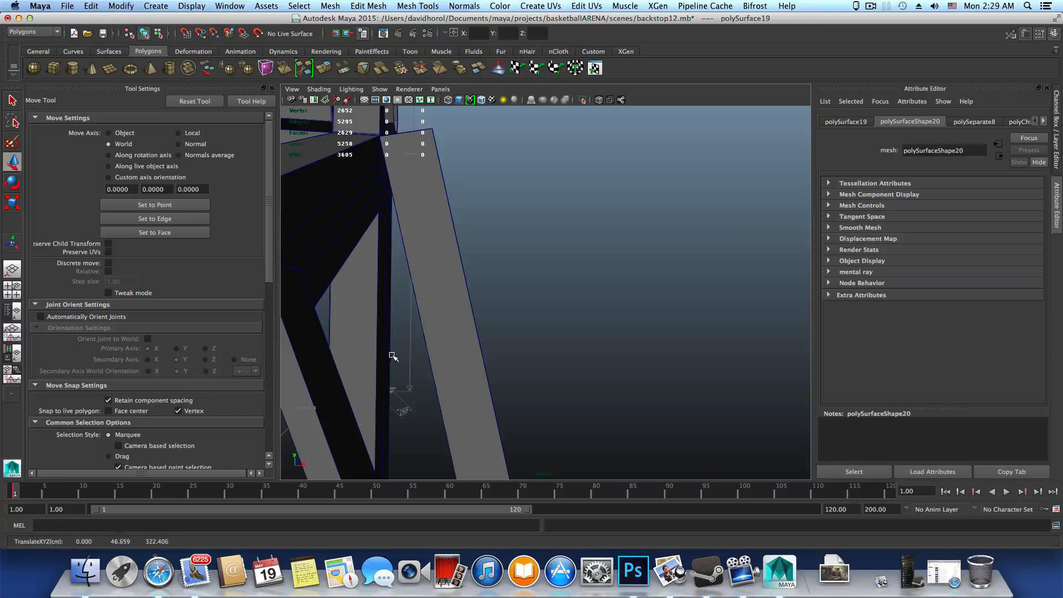
scroll(393, 357, "down", 3)
left_click_drag(402, 364, 349, 377, "alt")
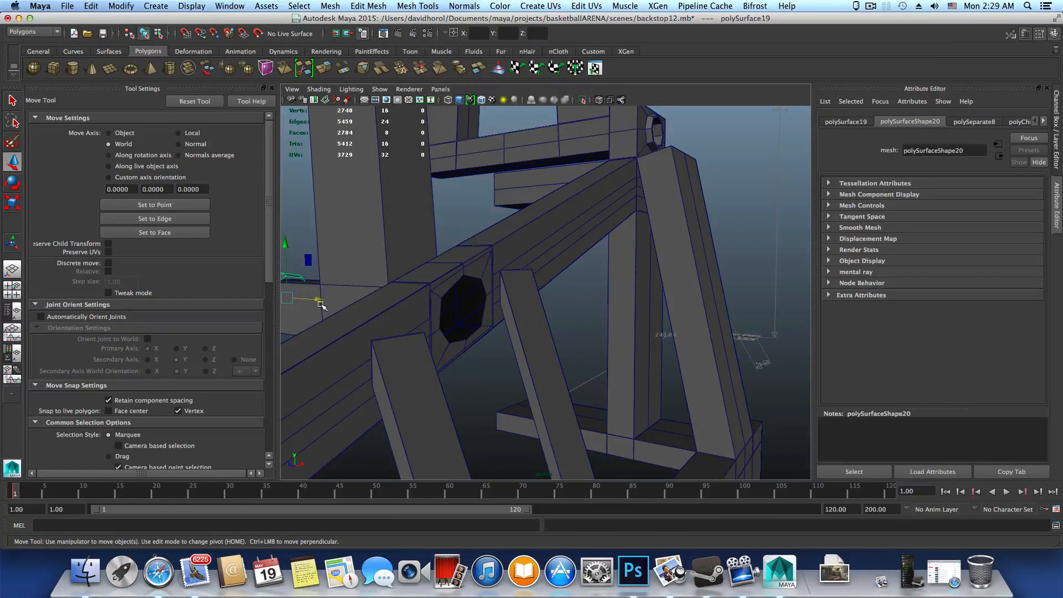
left_click_drag(319, 301, 486, 311)
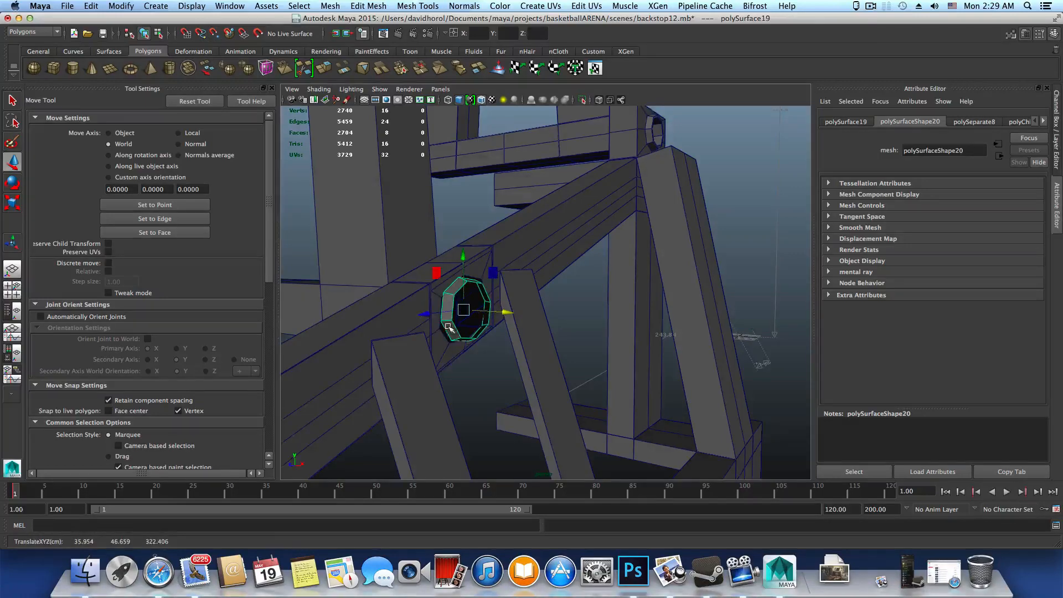
Step: Combine the octagonal ring and the backstop beam mesh into one object
right_click_drag(449, 328, 548, 356, "alt")
left_click_drag(548, 356, 449, 343, "alt")
middle_click_drag(508, 381, 496, 359, "alt")
right_click_drag(609, 384, 686, 396, "alt")
middle_click_drag(603, 396, 569, 403, "alt")
left_click_drag(564, 403, 596, 406, "alt")
middle_click_drag(615, 377, 676, 360, "alt")
left_click_drag(616, 390, 614, 391, "alt")
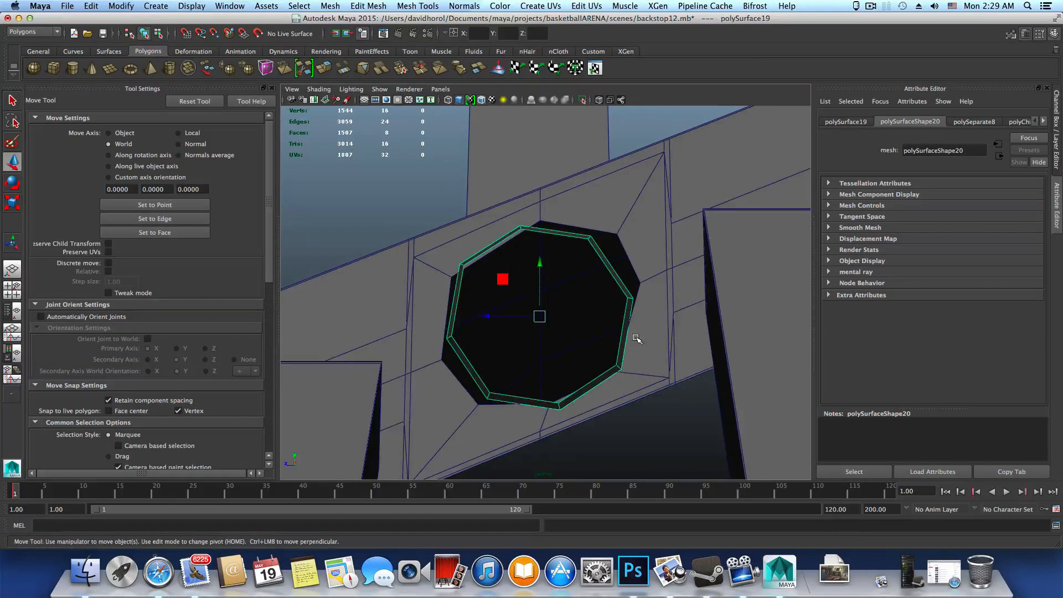
middle_click_drag(636, 339, 640, 391, "alt")
left_click(635, 245, "shift")
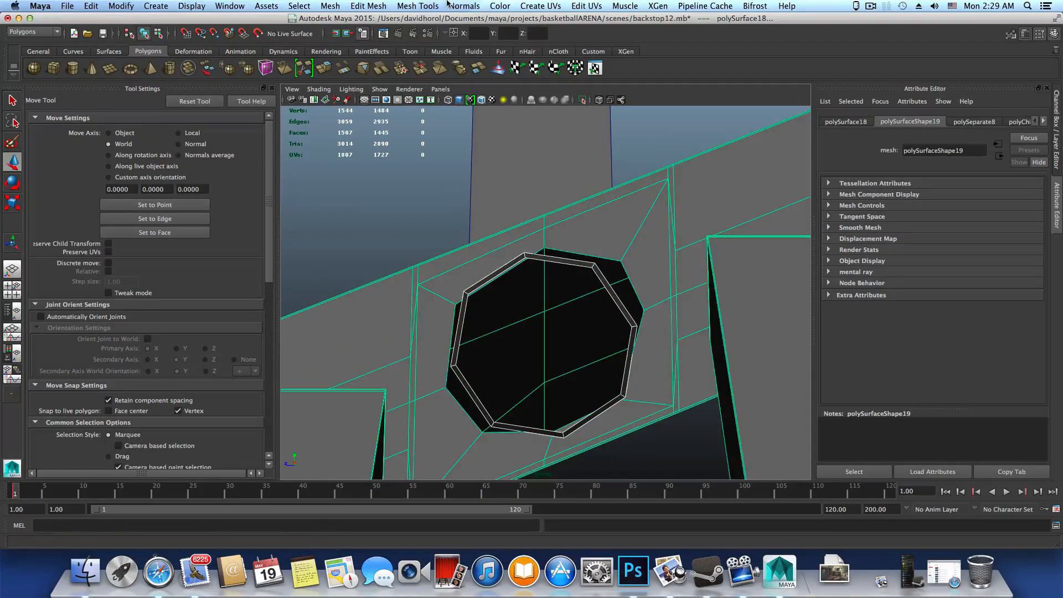
left_click(382, 6)
mouse_move(330, 6)
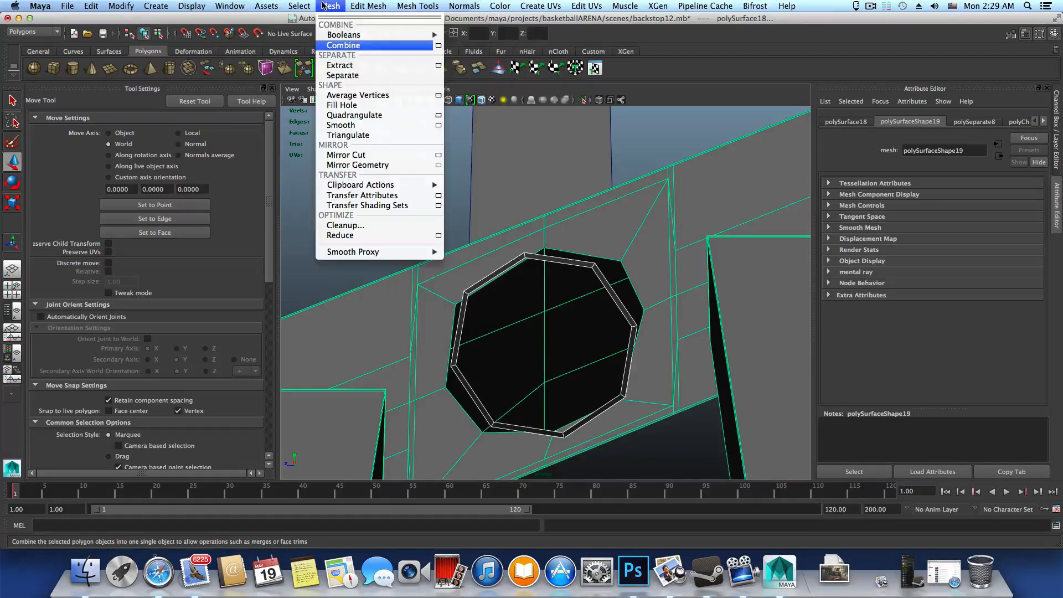
left_click(343, 46)
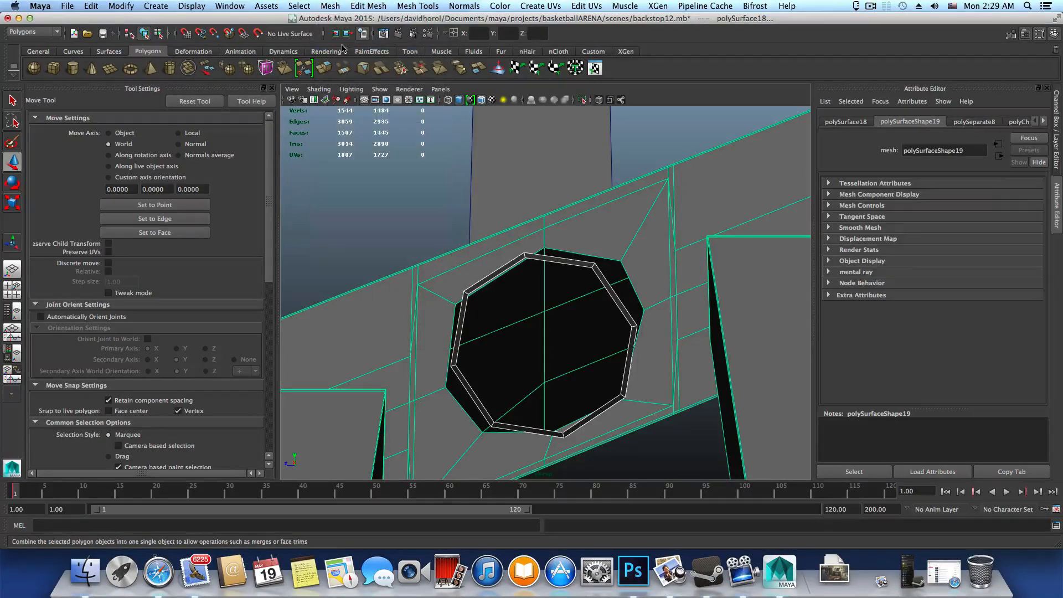
Step: Merge the beam hole's upper-right, right, lower-right and bottom vertices into the matching ring vertices with the Merge Vertex Tool
left_click(412, 5)
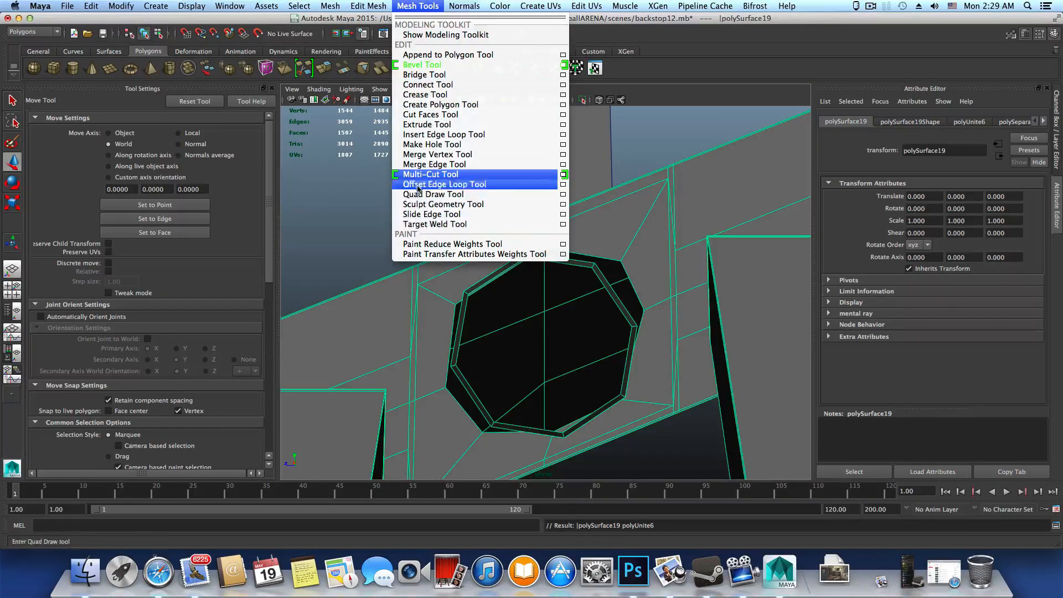
left_click(434, 154)
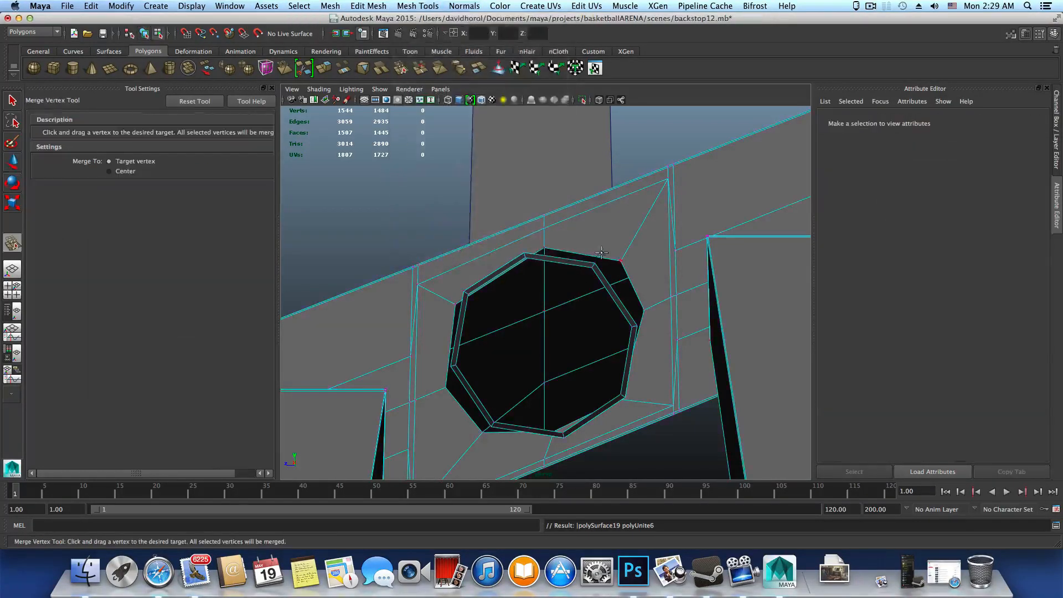
left_click_drag(620, 260, 594, 264)
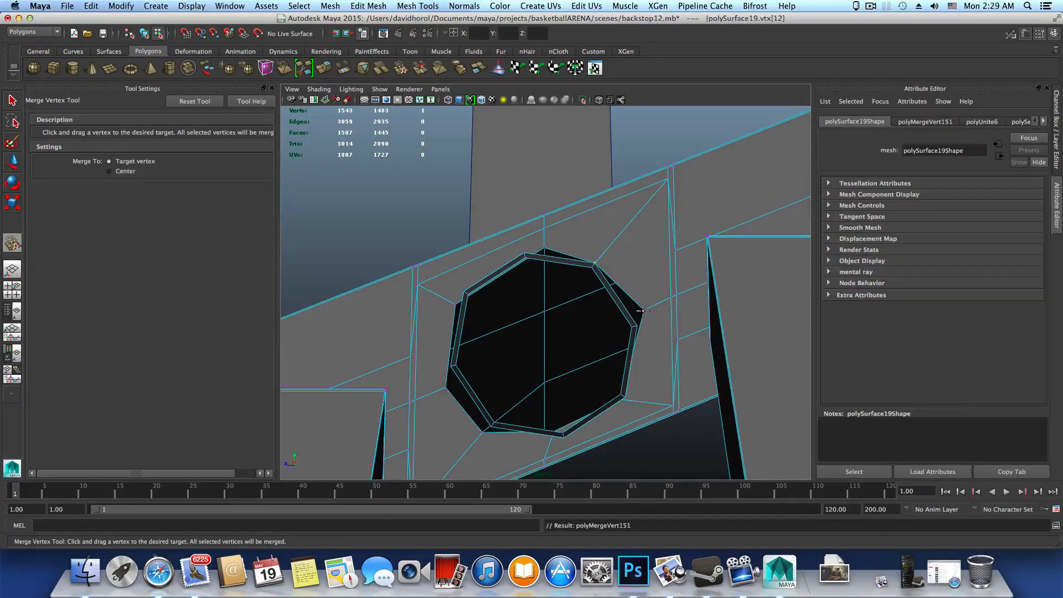
left_click_drag(640, 321, 636, 325)
left_click_drag(598, 415, 474, 326, "alt")
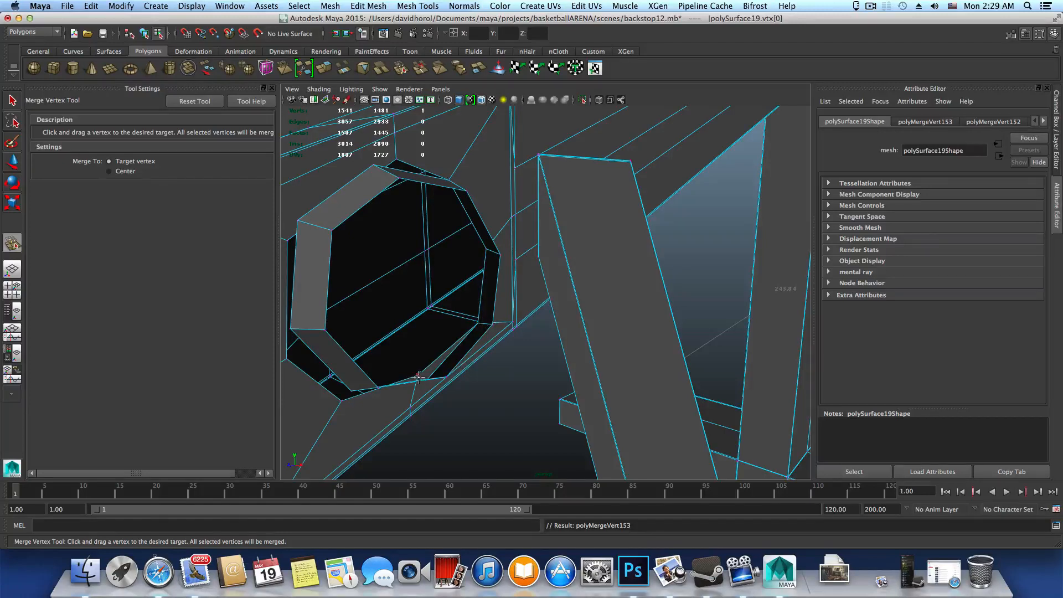
left_click_drag(424, 377, 422, 389)
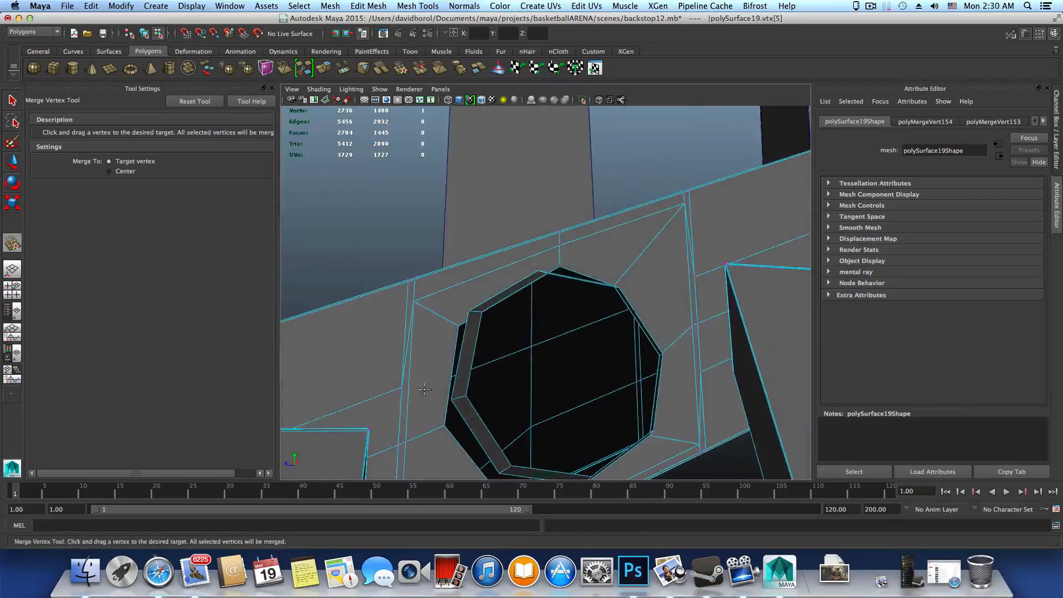
Step: Merge the hole's lower-left, left, upper-left and top vertices into the matching ring vertices
left_click_drag(479, 410, 383, 220, "alt")
left_click_drag(432, 377, 436, 364)
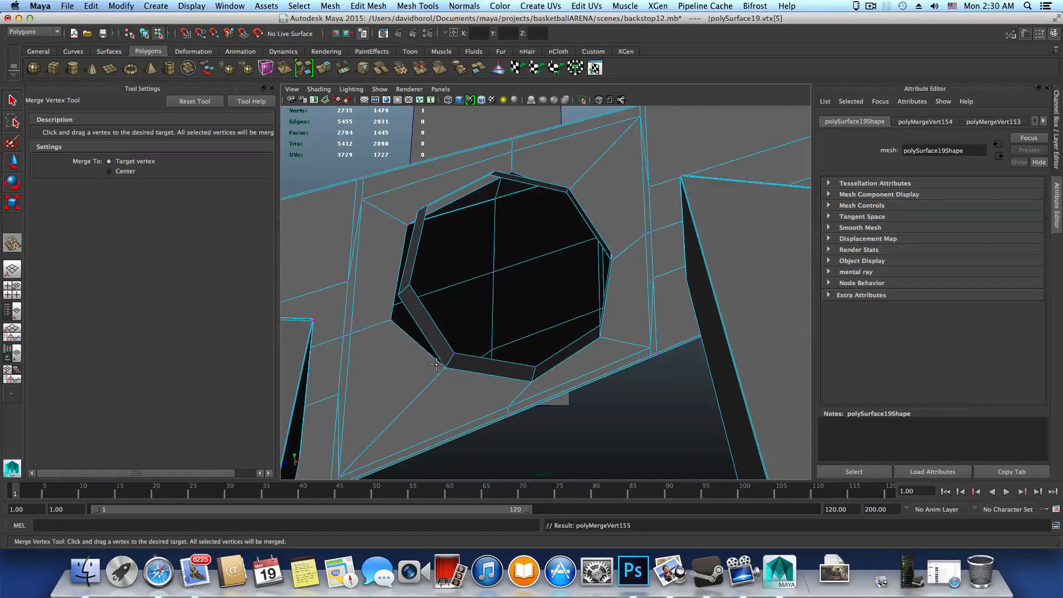
left_click_drag(390, 319, 399, 296)
middle_click_drag(415, 294, 459, 350, "alt")
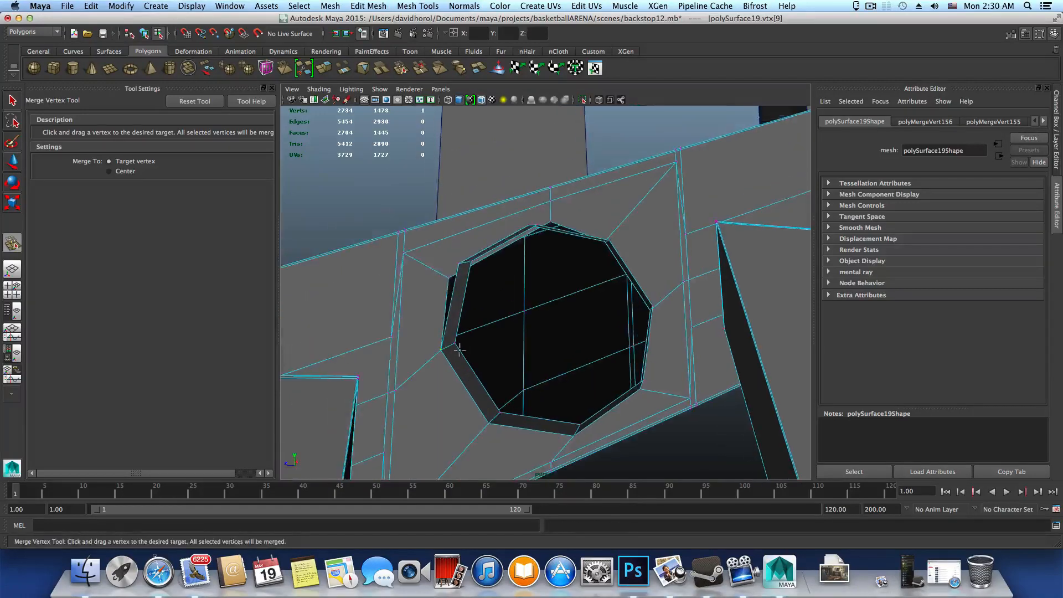
left_click_drag(454, 259, 552, 200)
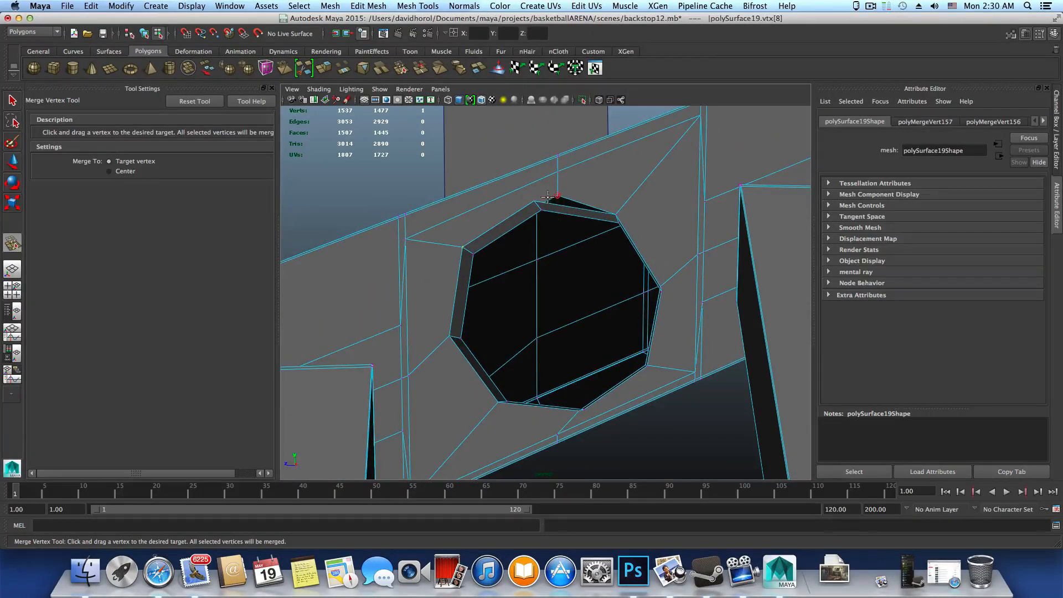
Step: Examine the beam's merged hole in smooth preview
right_click_drag(564, 212, 542, 266, "alt")
left_click_drag(543, 266, 609, 286, "alt")
right_click_drag(537, 336, 554, 361, "alt")
middle_click_drag(554, 361, 565, 354, "alt")
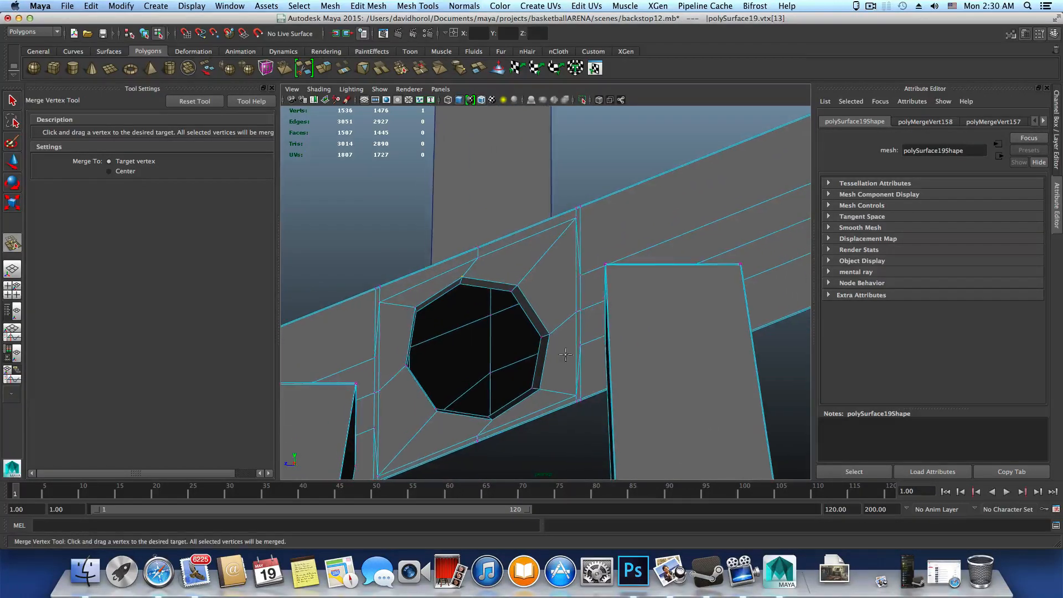
key("3")
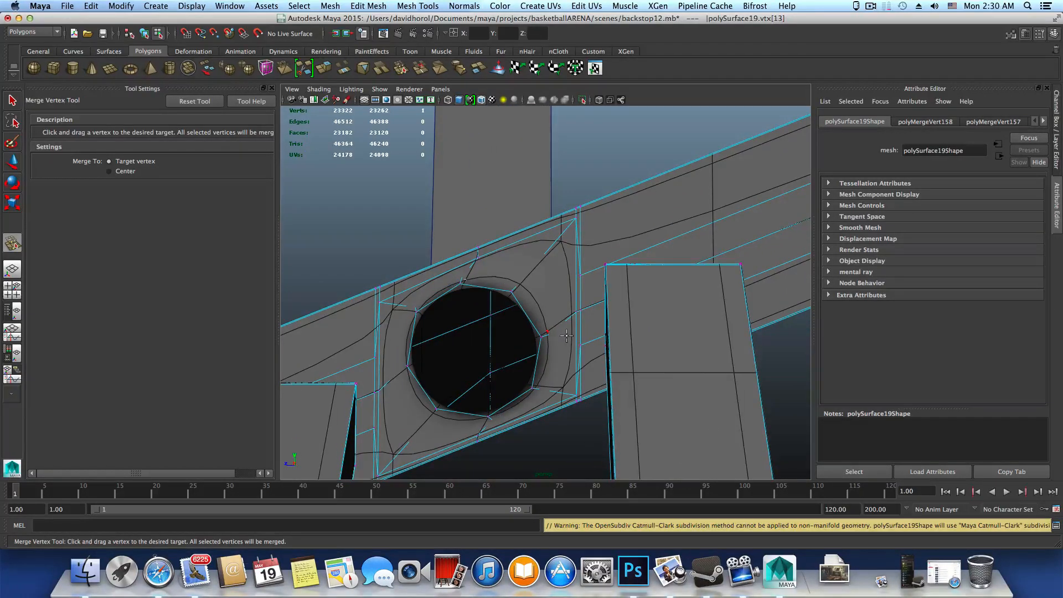
Step: Turn off the smooth preview on the backstop beam mesh
key("1")
key("F8")
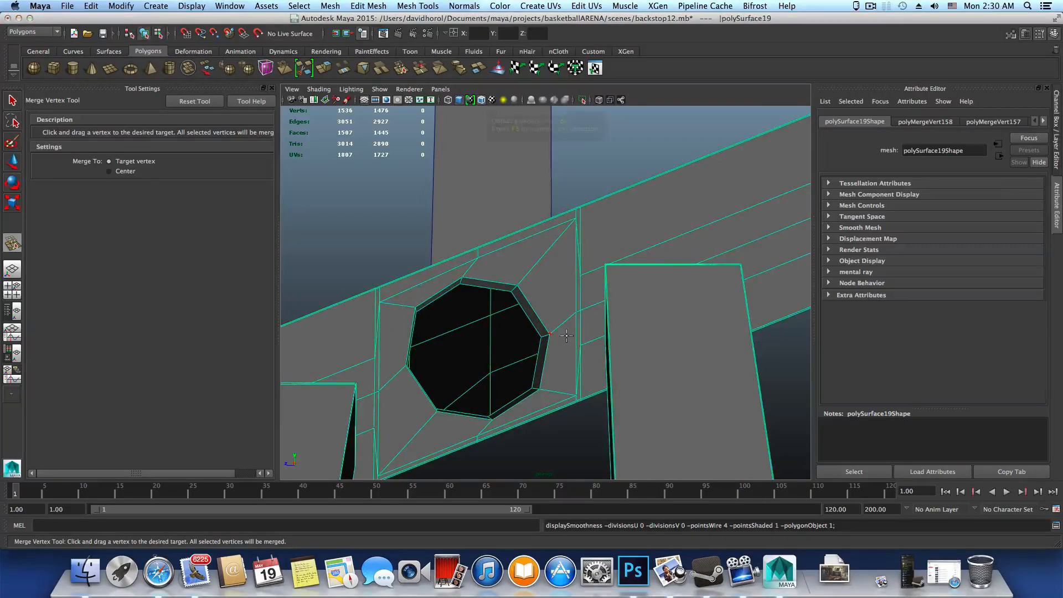
left_click(550, 339)
key("1")
right_click_drag(546, 351, 512, 352, "alt")
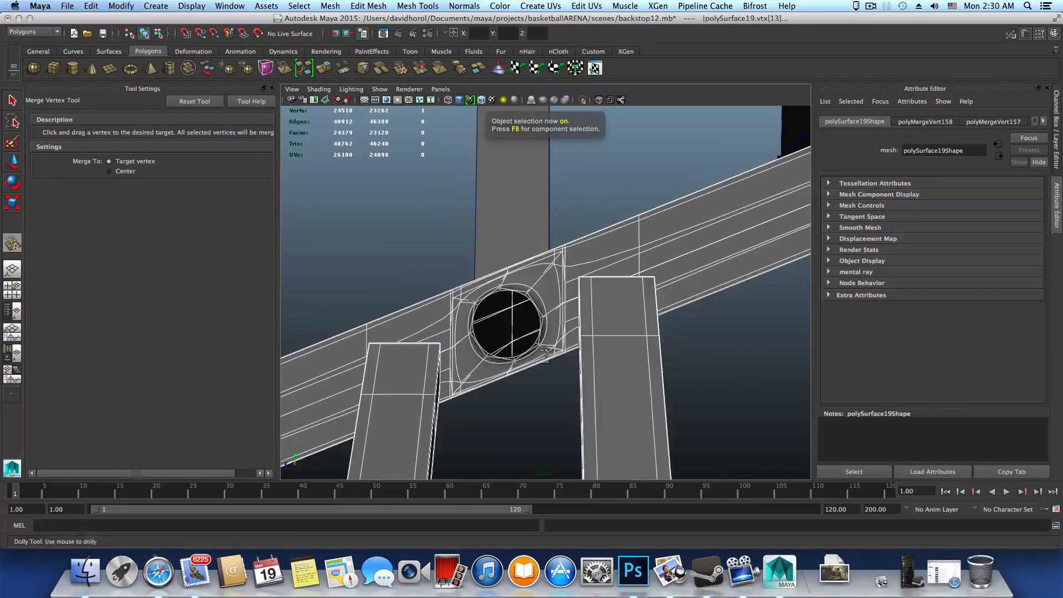
left_click_drag(512, 352, 563, 357, "alt")
mouse_move(563, 357)
right_mouse_down("alt")
mouse_move(548, 365)
mouse_move(570, 367)
right_mouse_up("alt")
left_click_drag(517, 324, 581, 316, "alt")
key("q")
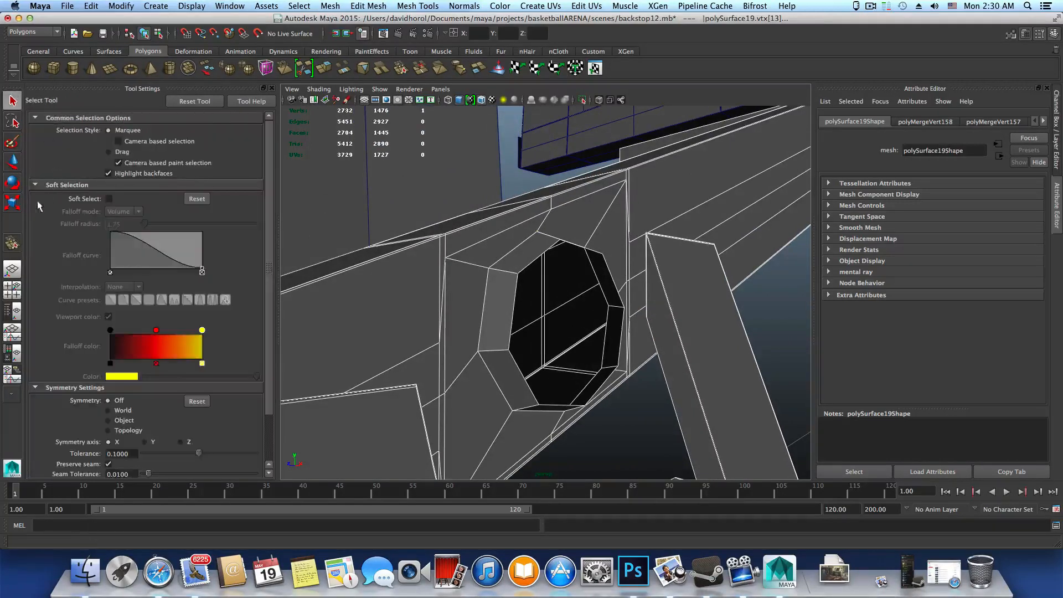
Step: Insert supporting edge loops around the beam's octagonal hole, beside its front rim and along its inner wall, with the Insert Edge Loop Tool
right_click_drag(486, 284, 480, 302)
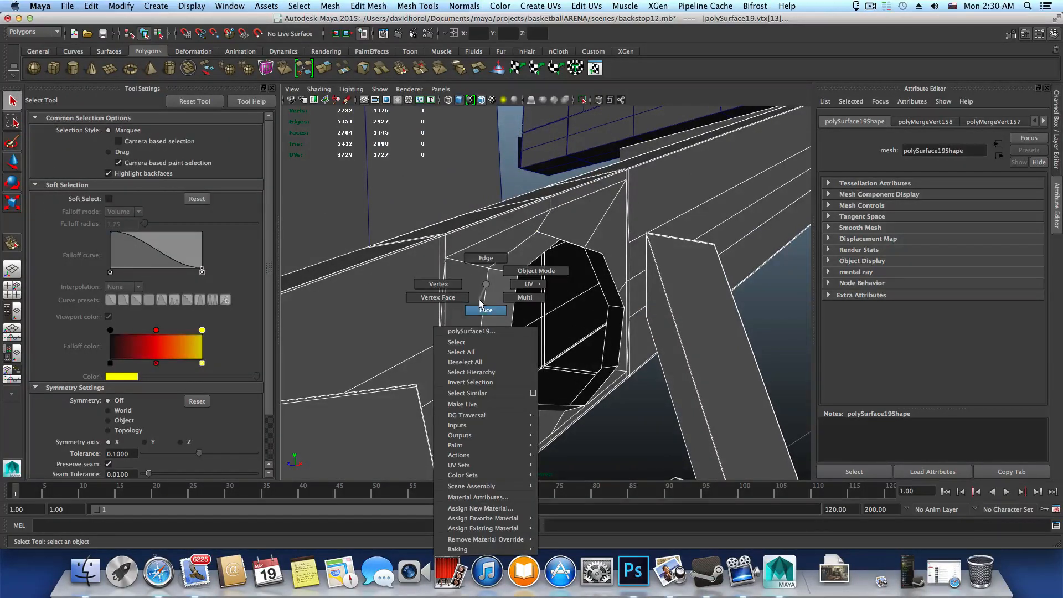
left_click(485, 285)
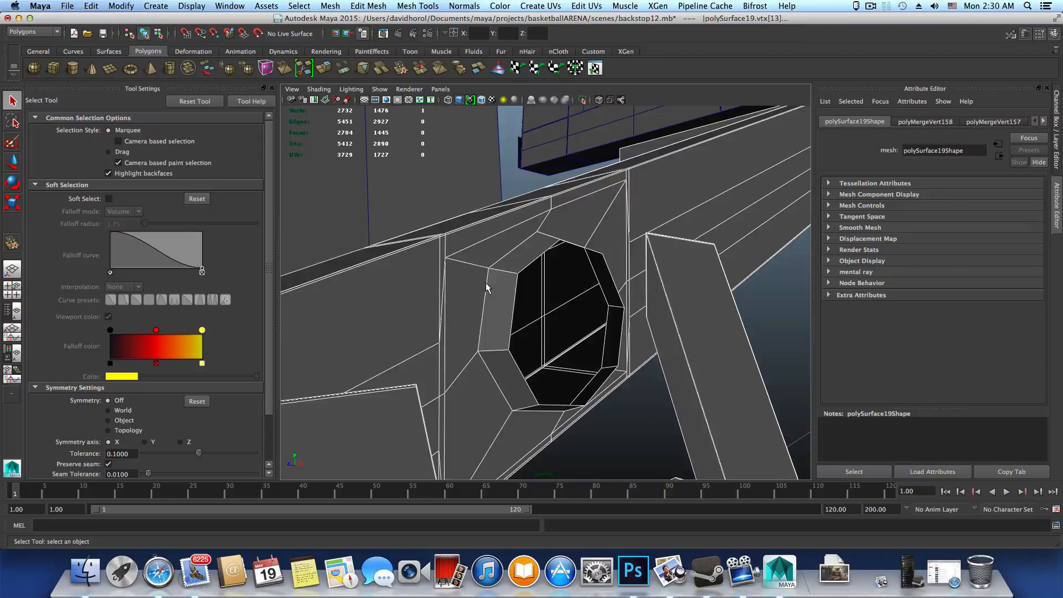
key("F8")
right_click_drag(487, 285, 468, 310)
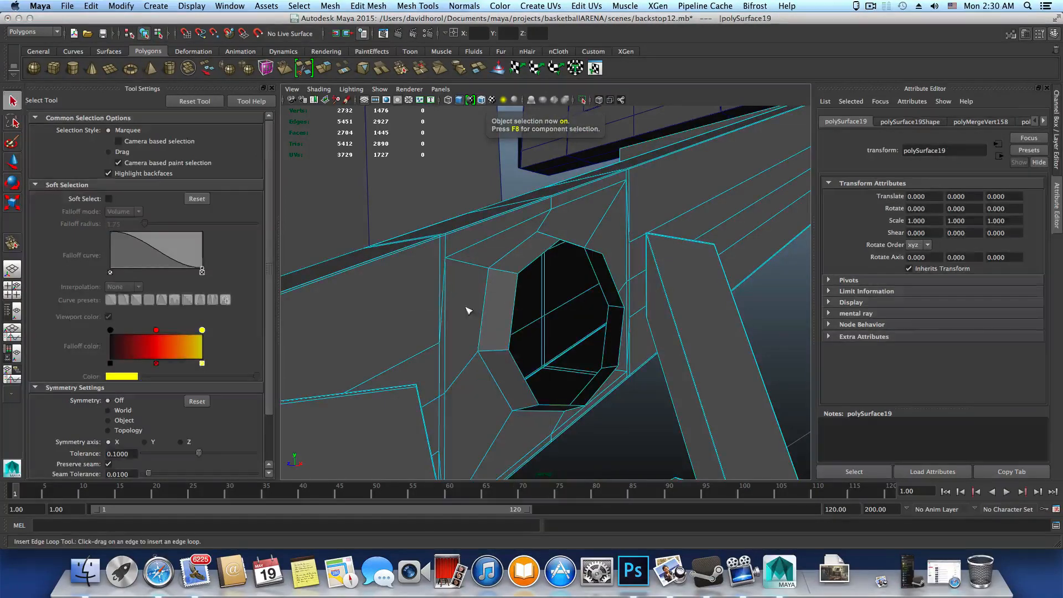
left_click(478, 355)
left_click_drag(481, 353, 491, 356)
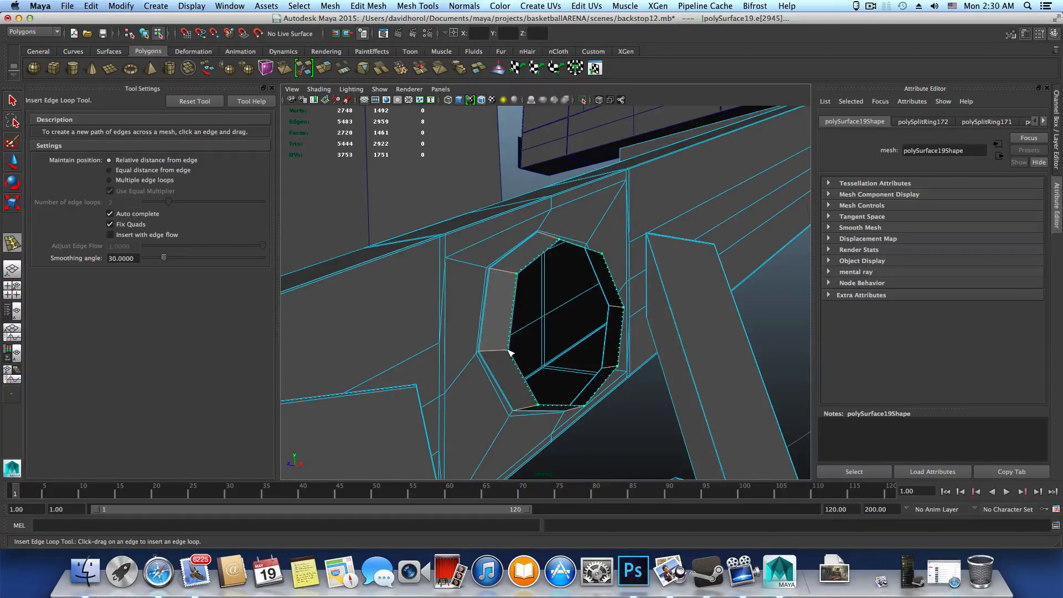
left_click_drag(510, 352, 468, 352)
Step: Examine the beam hole and its new edge loops in smooth preview from several angles
key("2")
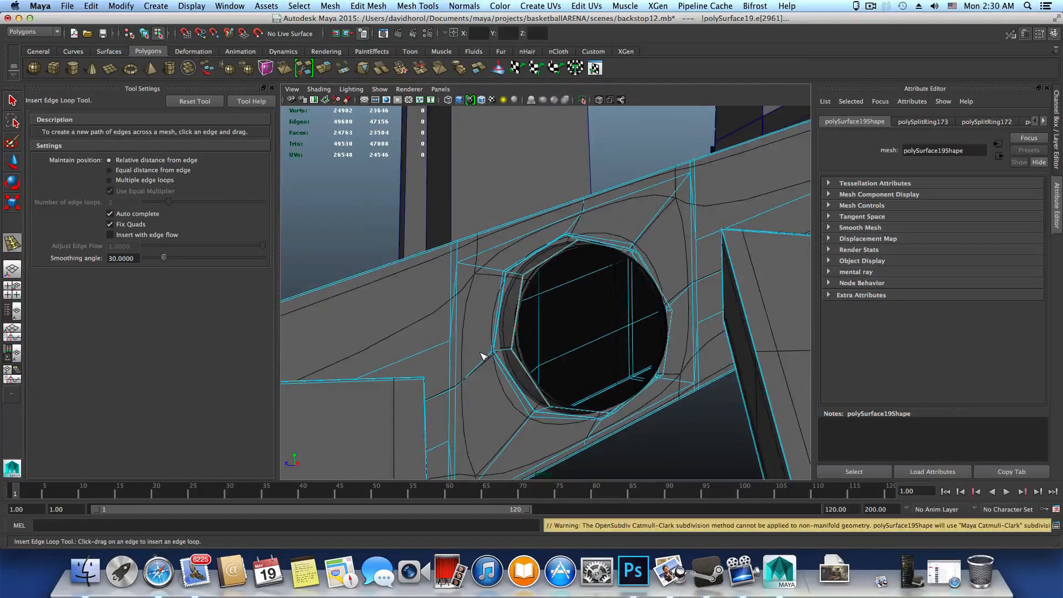
scroll(482, 355, "down", 5)
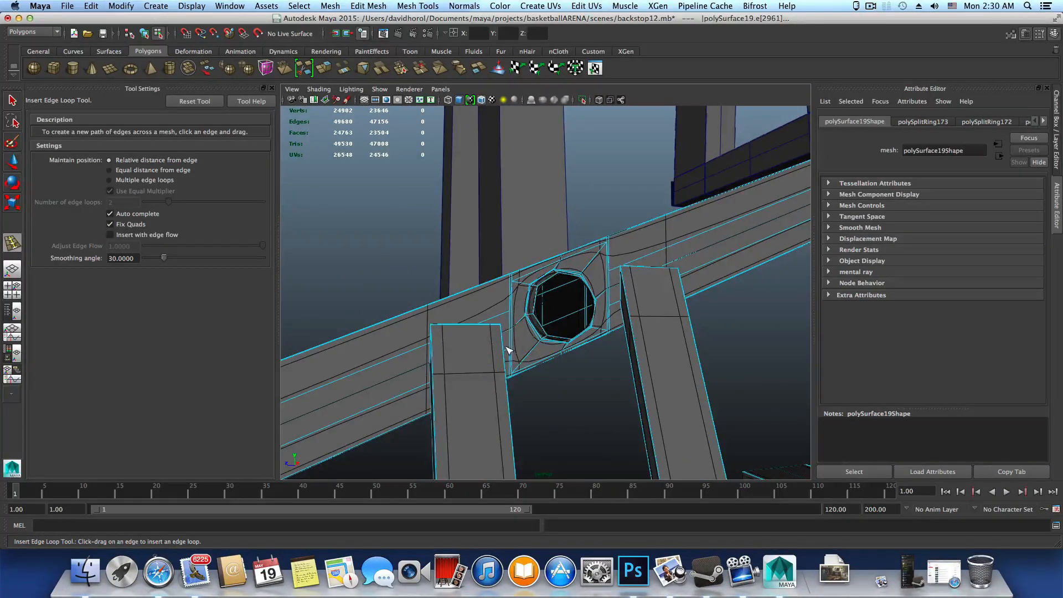
key("F8")
left_click(608, 380)
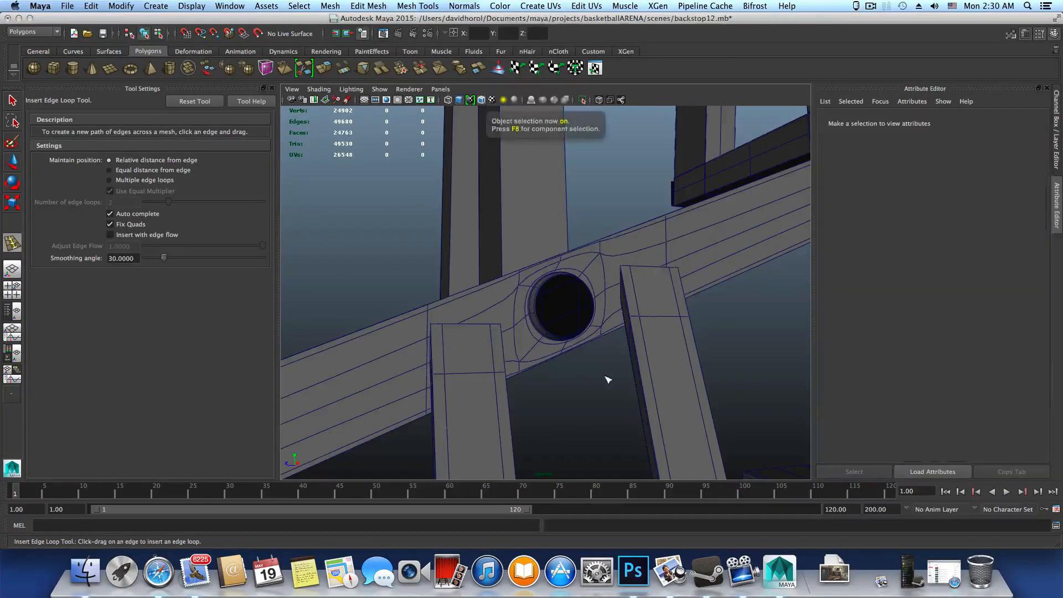
left_click_drag(592, 373, 476, 401, "alt")
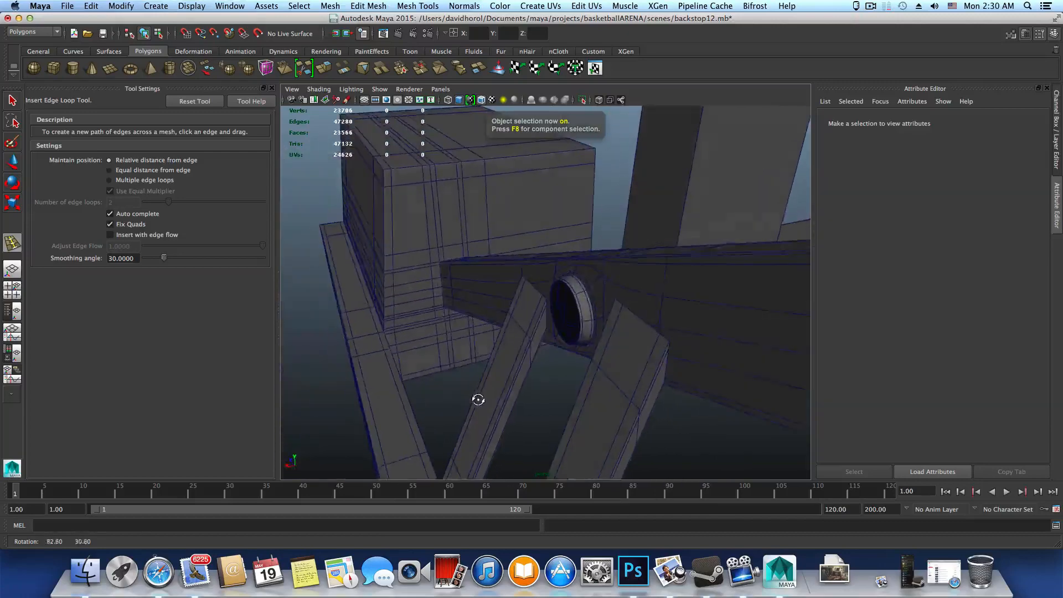
right_click_drag(476, 401, 622, 429, "alt")
left_click_drag(623, 429, 648, 400, "alt")
left_click_drag(565, 387, 573, 389, "alt")
left_click(505, 293)
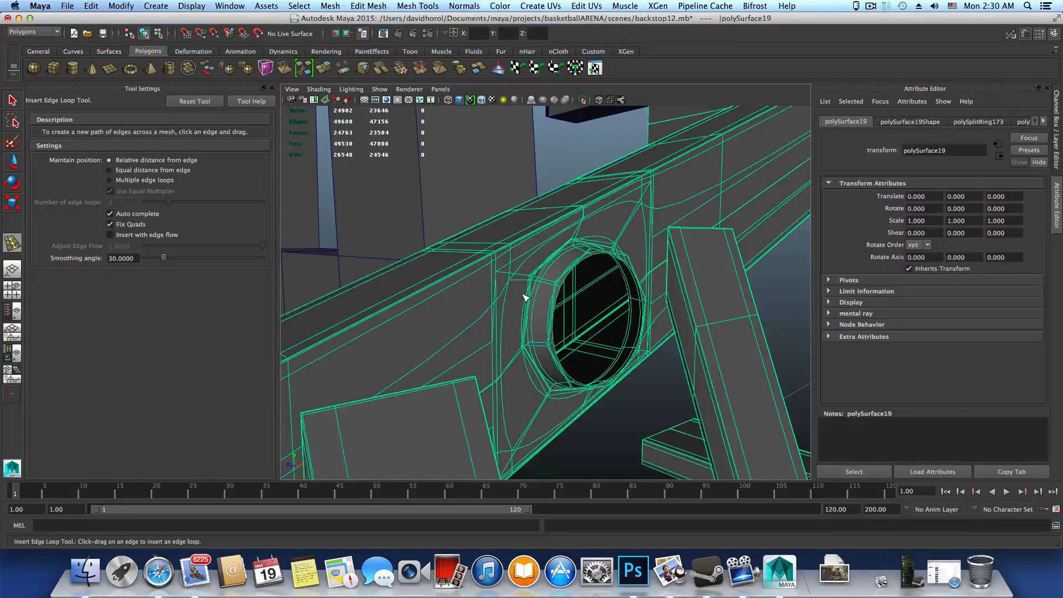
key("F8")
key("F8")
right_click_drag(540, 293, 542, 321)
left_click_drag(544, 324, 505, 335, "alt")
key("F8")
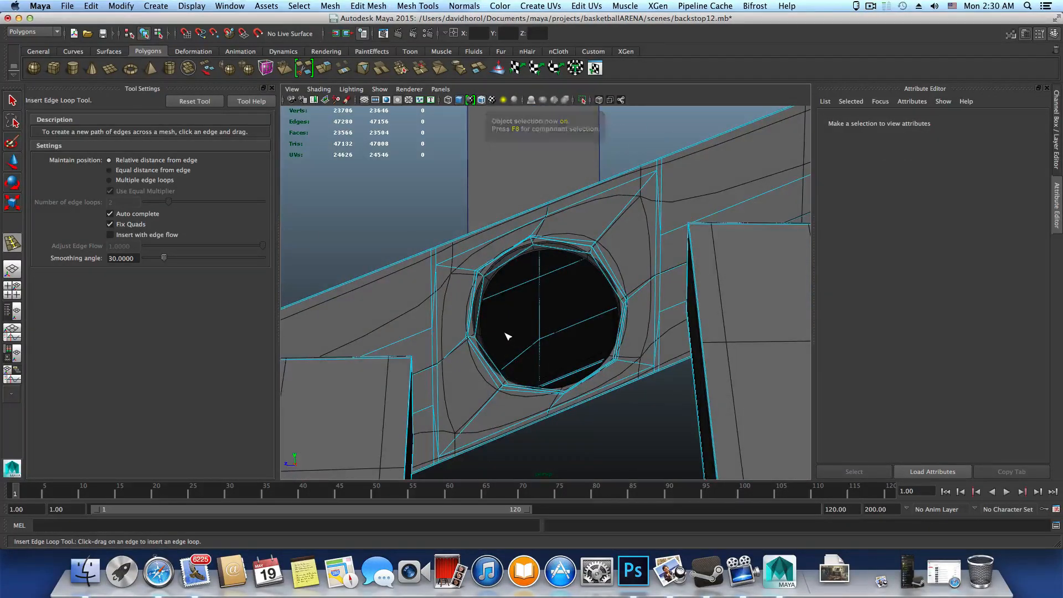
key("F8")
right_click_drag(593, 270, 593, 272)
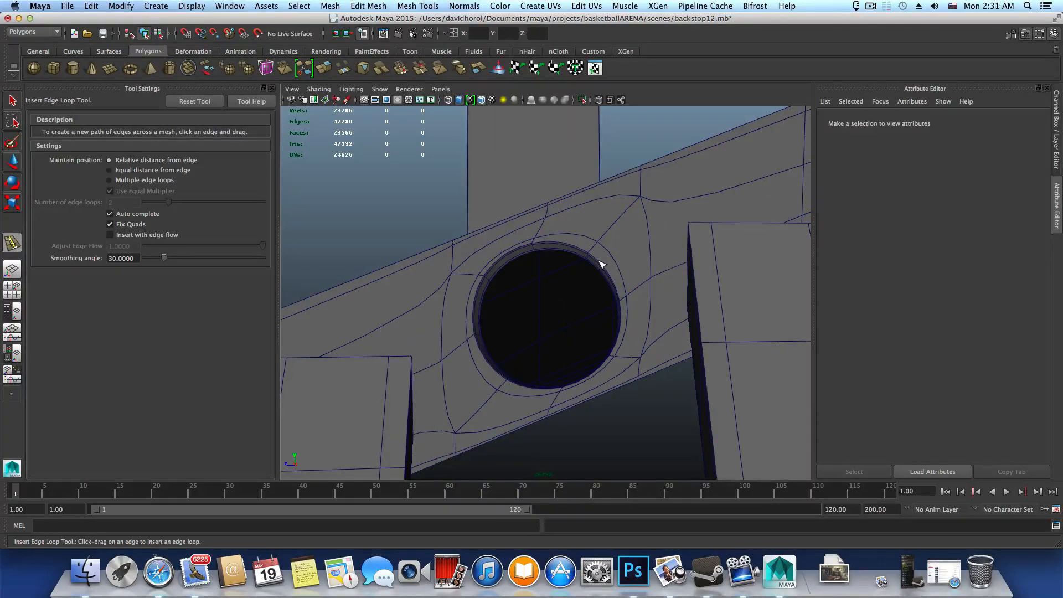
Step: Turn off the smooth preview and move the outer rim loop's upper-right vertex slightly down toward the hole
left_click(602, 265)
key("1")
key("F8")
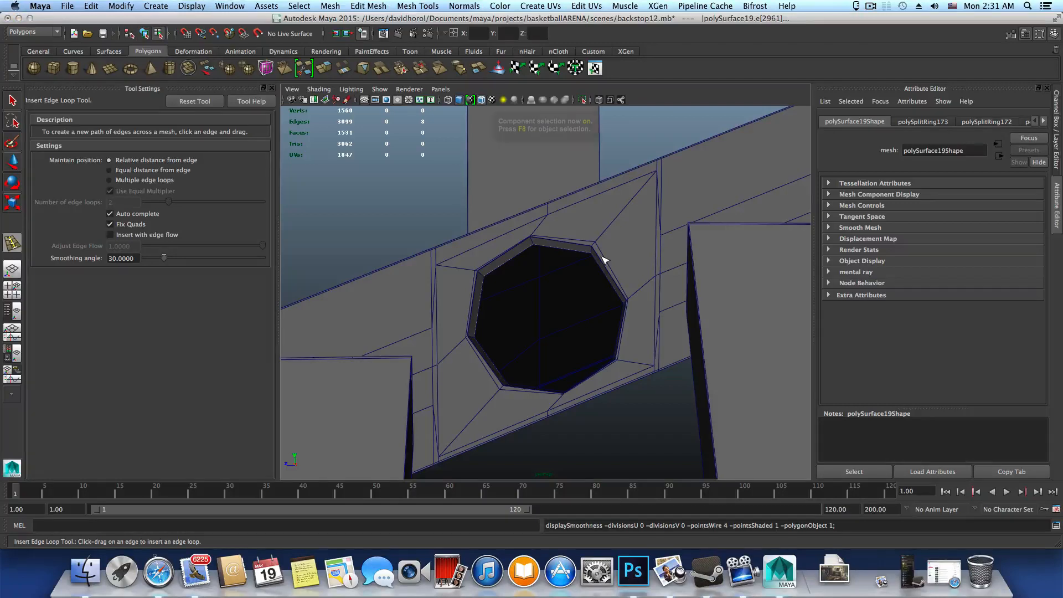
left_click(12, 103)
left_click(560, 225)
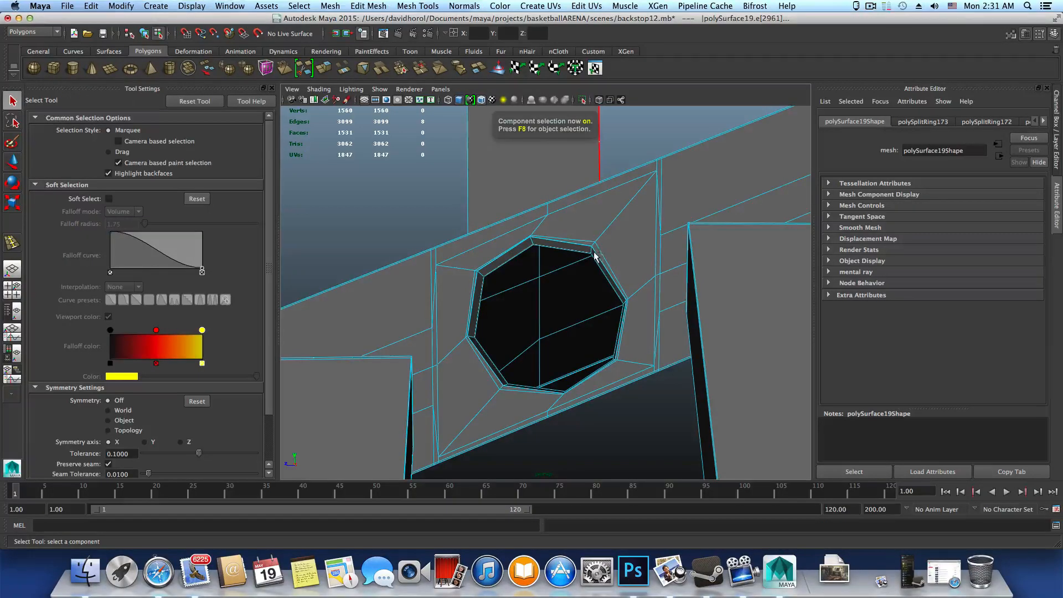
middle_click_drag(610, 255, 524, 269, "alt")
right_click_drag(521, 265, 571, 282, "alt")
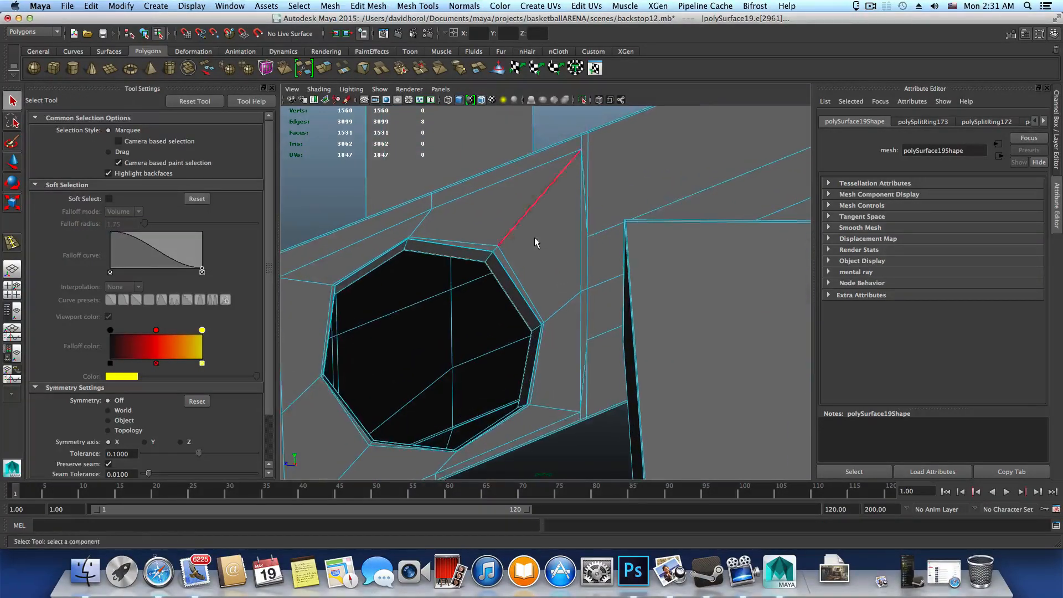
right_click_drag(534, 239, 491, 242)
left_click(497, 251)
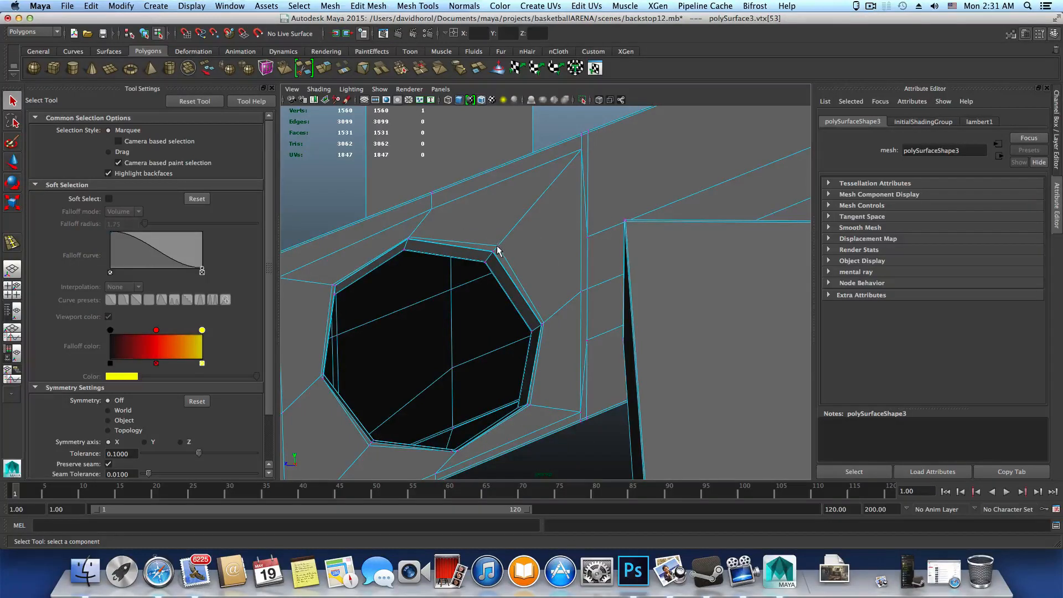
left_click(499, 247)
key("w")
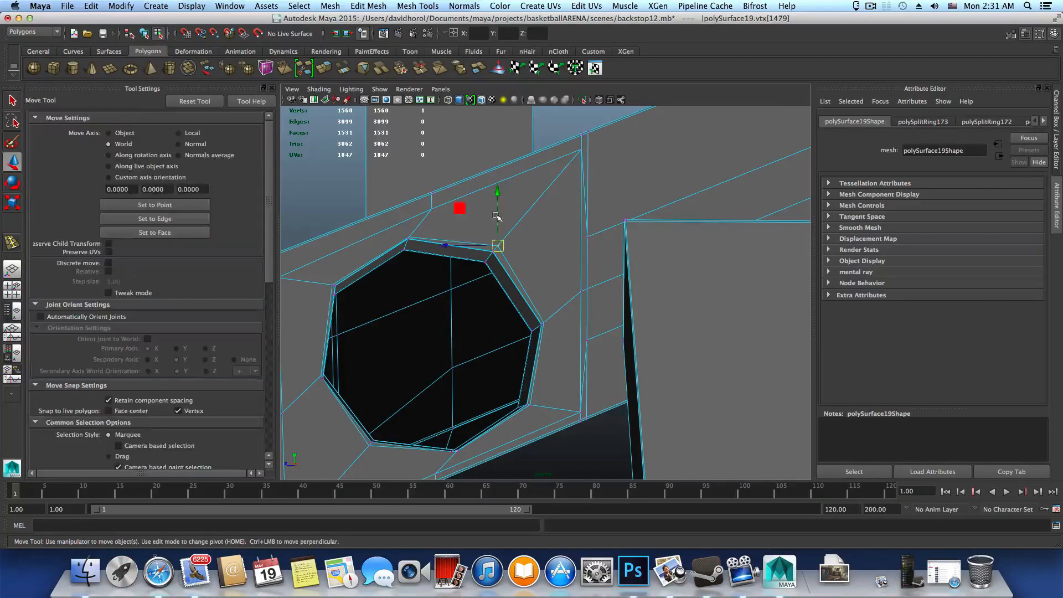
left_click_drag(497, 192, 497, 198)
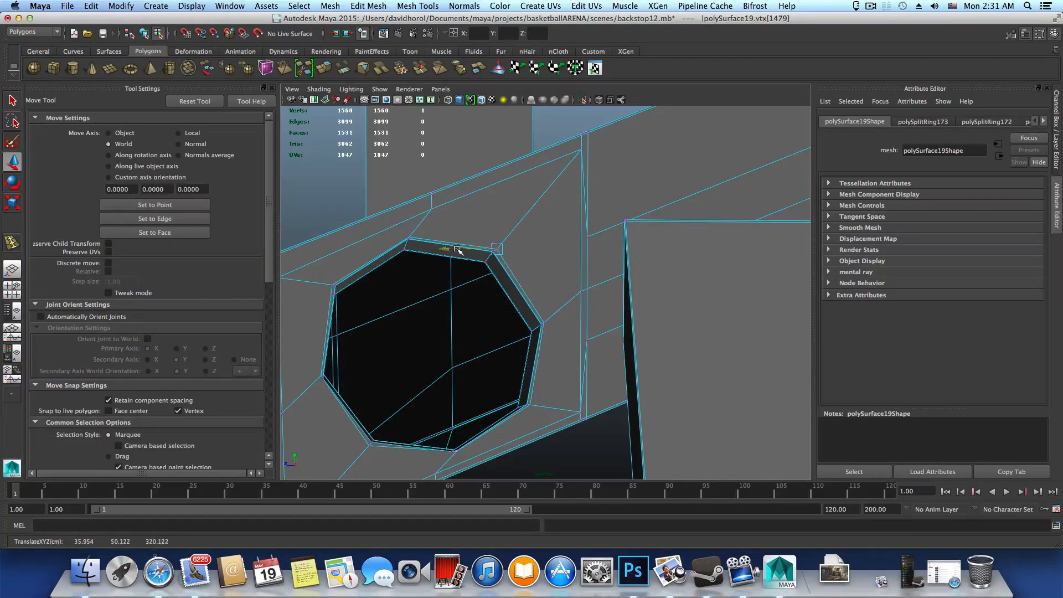
Step: Move the outer rim loop's lower-left vertex closer to the hole's edge
middle_click_drag(492, 275, 541, 253, "alt")
middle_click_drag(431, 301, 479, 316, "alt")
scroll(480, 316, "up", 2)
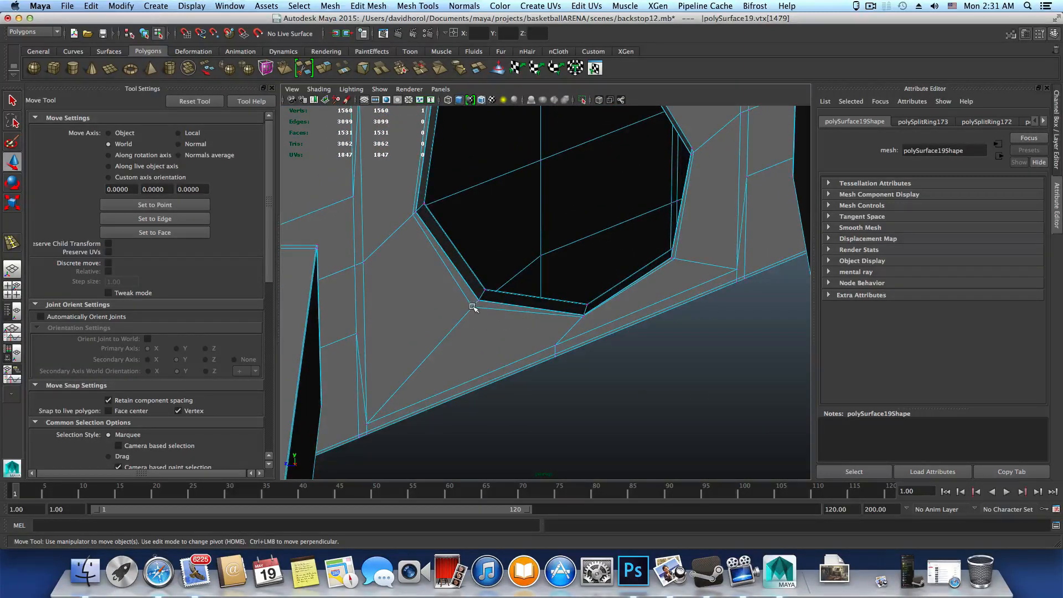
left_click(477, 304)
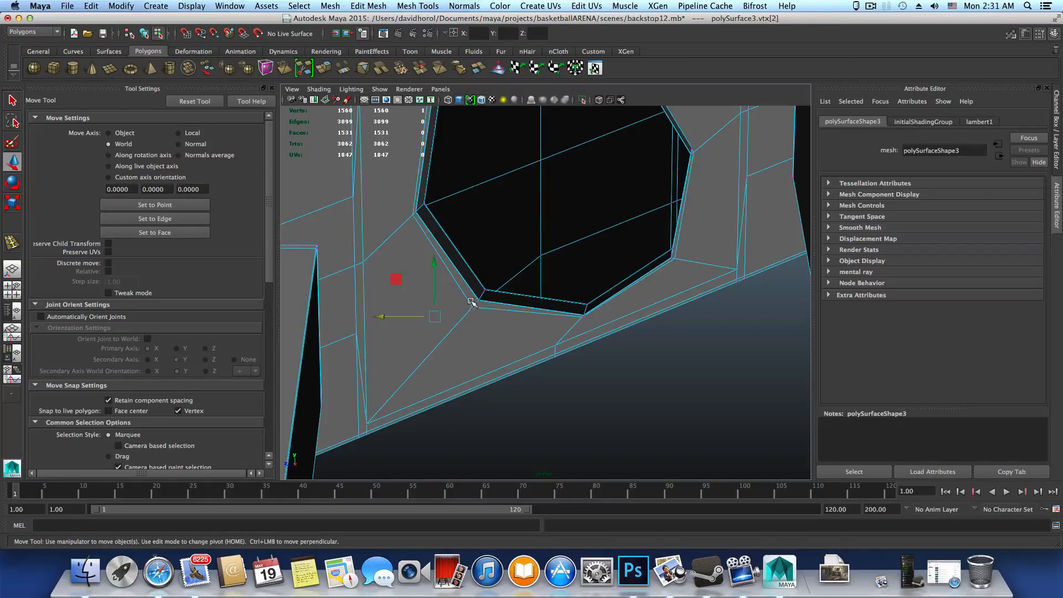
left_click(472, 310)
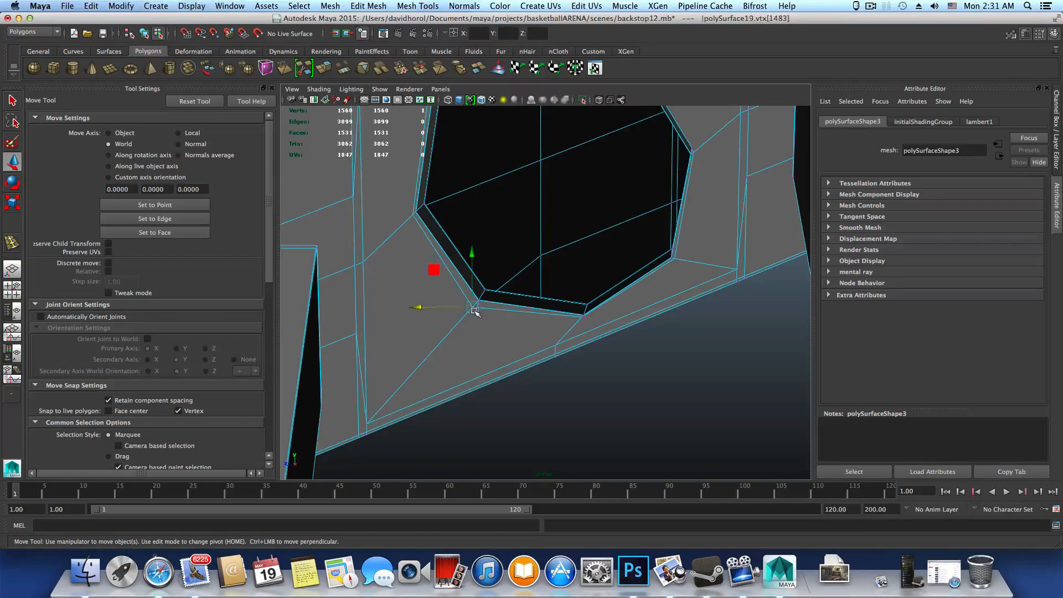
mouse_move(476, 272)
left_mouse_down("alt")
mouse_move(481, 316)
mouse_move(497, 309)
mouse_move(463, 256)
left_mouse_up("alt")
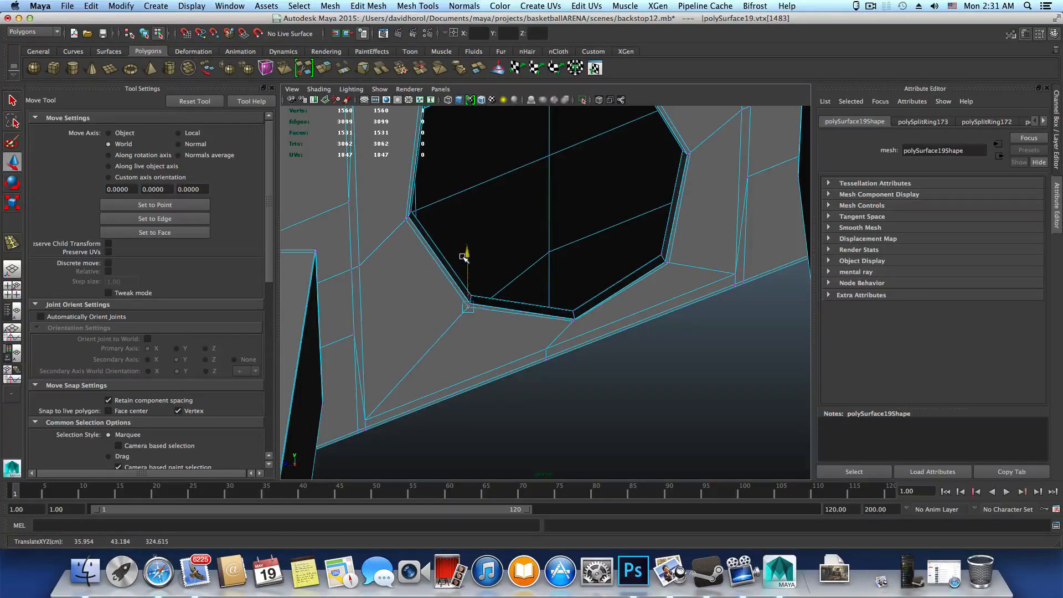
Step: Raise the low vertex on the vertical edge of the beam's back face into line with the adjoining lengthwise edge
left_click_drag(463, 256, 530, 293, "alt")
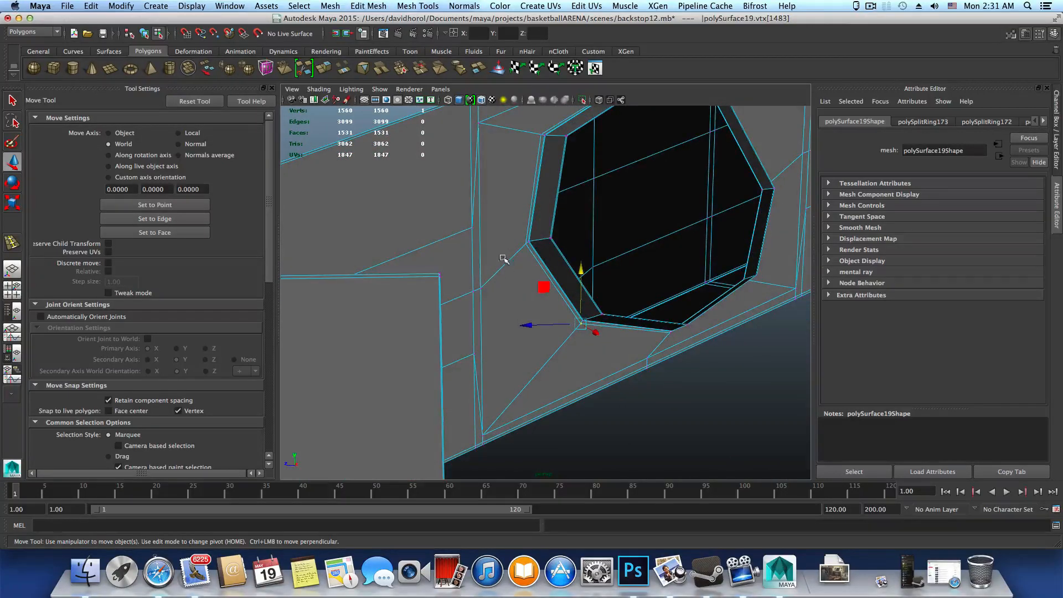
left_click_drag(498, 367, 592, 417, "alt")
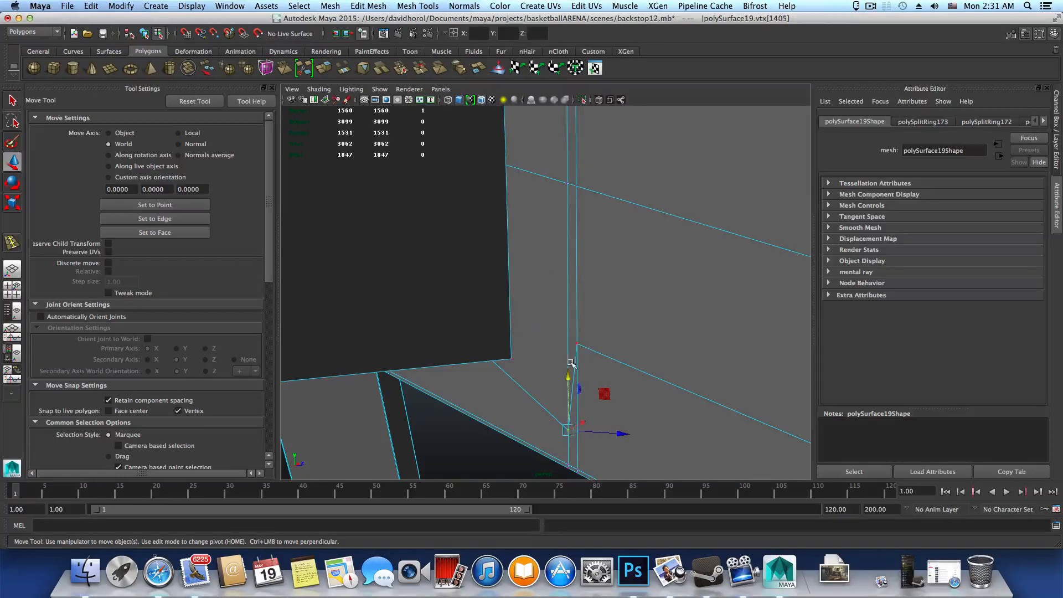
left_click_drag(568, 374, 571, 342)
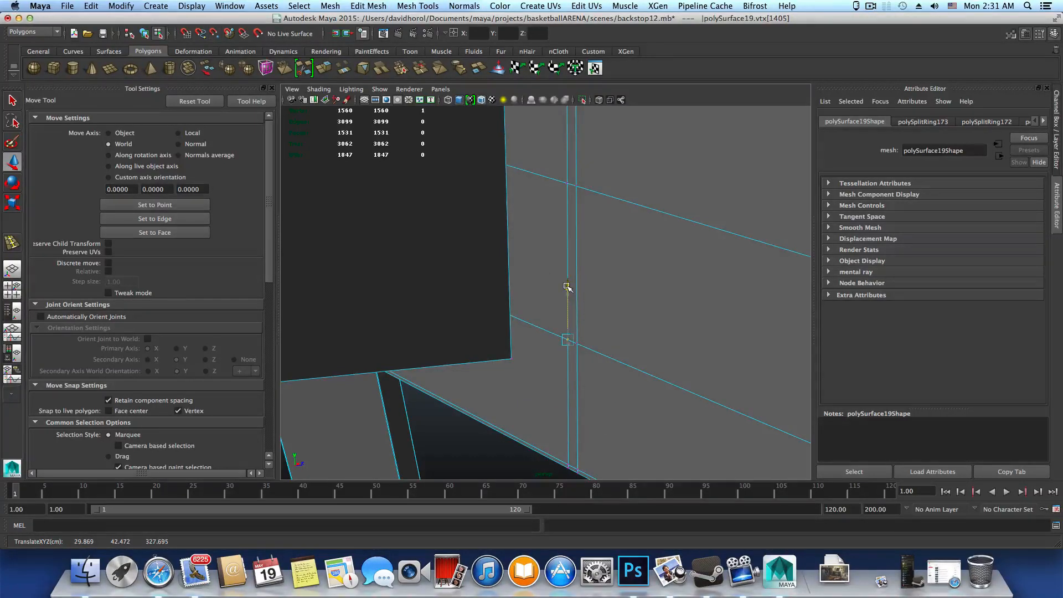
right_click_drag(650, 321, 605, 311, "alt")
left_click_drag(605, 310, 379, 325, "alt")
left_click_drag(523, 321, 546, 315, "alt")
middle_click_drag(546, 316, 506, 379, "alt")
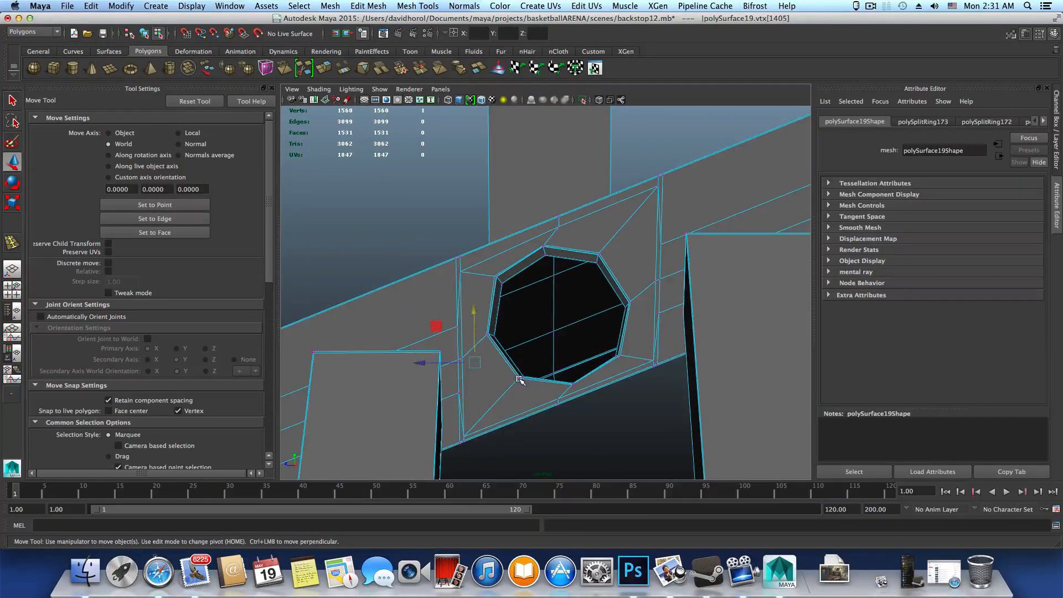
Step: Raise two vertices on the front face's vertical edges left of the hole to line up near the beam's upper edge
left_click_drag(525, 370, 473, 351, "alt")
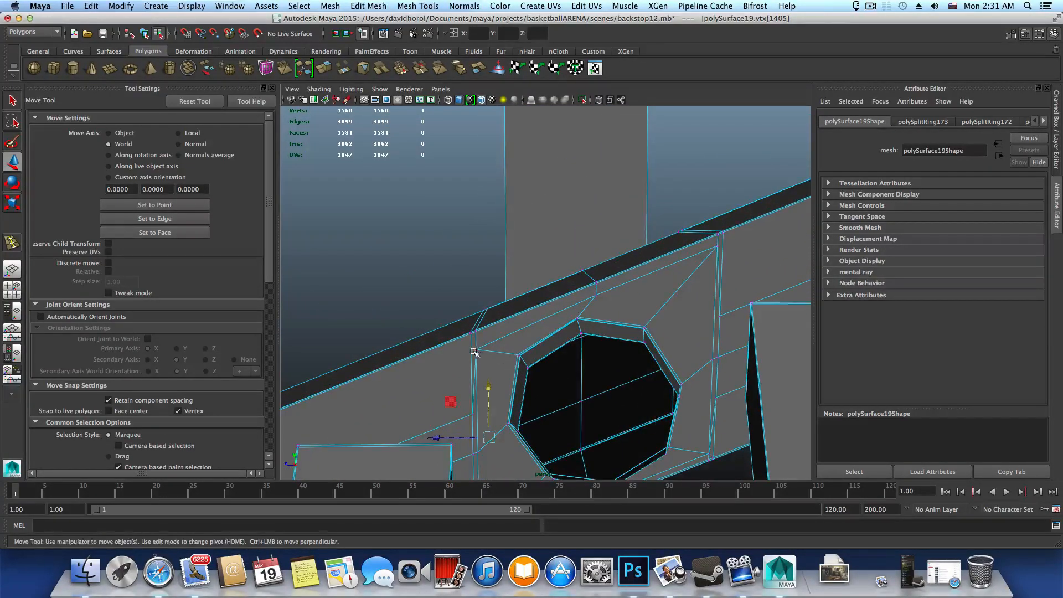
left_click_drag(474, 295, 474, 286)
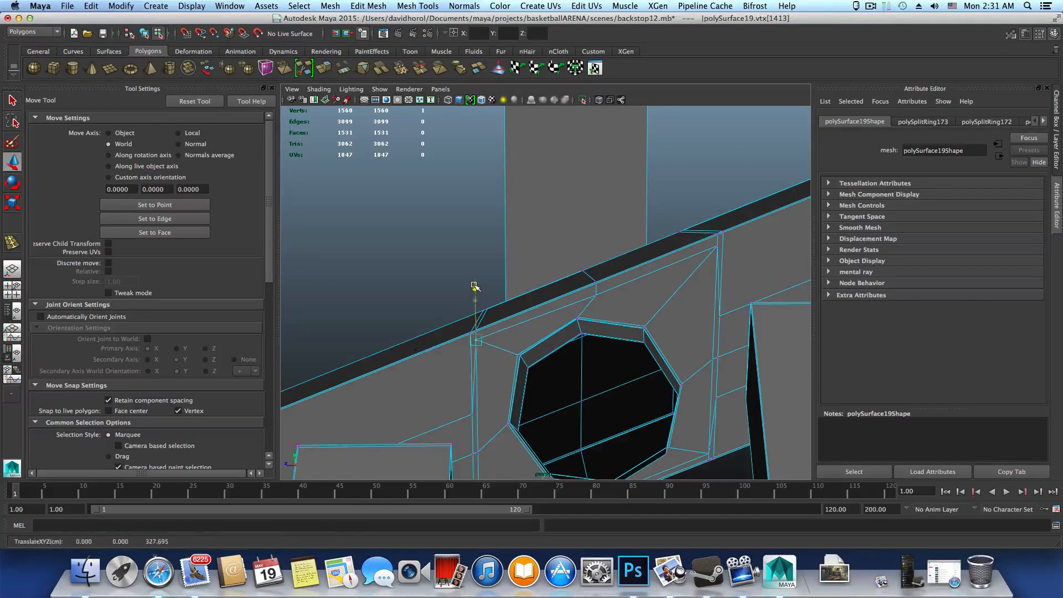
left_click_drag(471, 414, 471, 414)
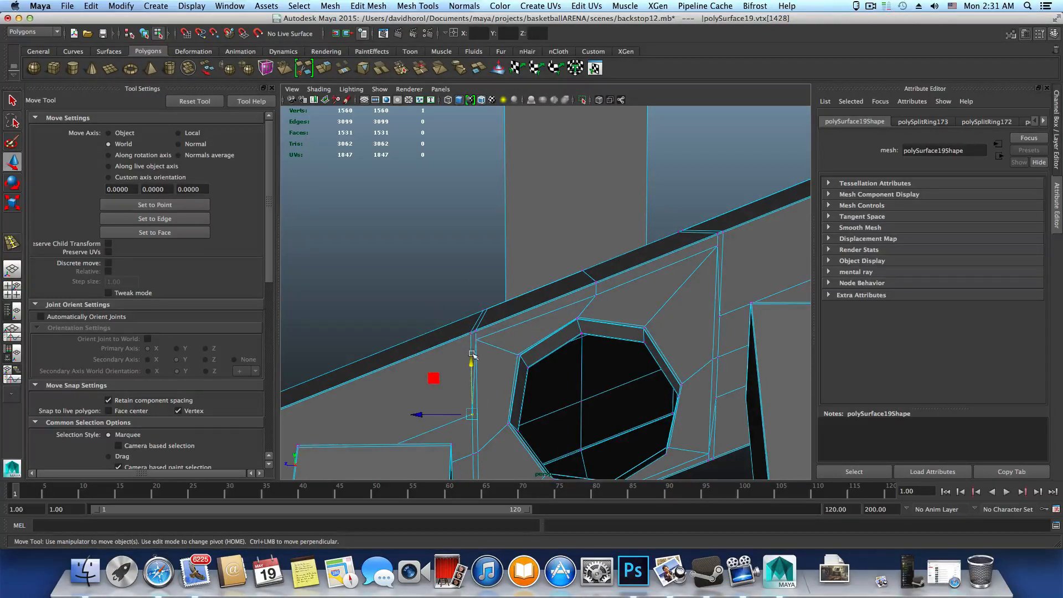
left_click_drag(472, 355, 465, 282)
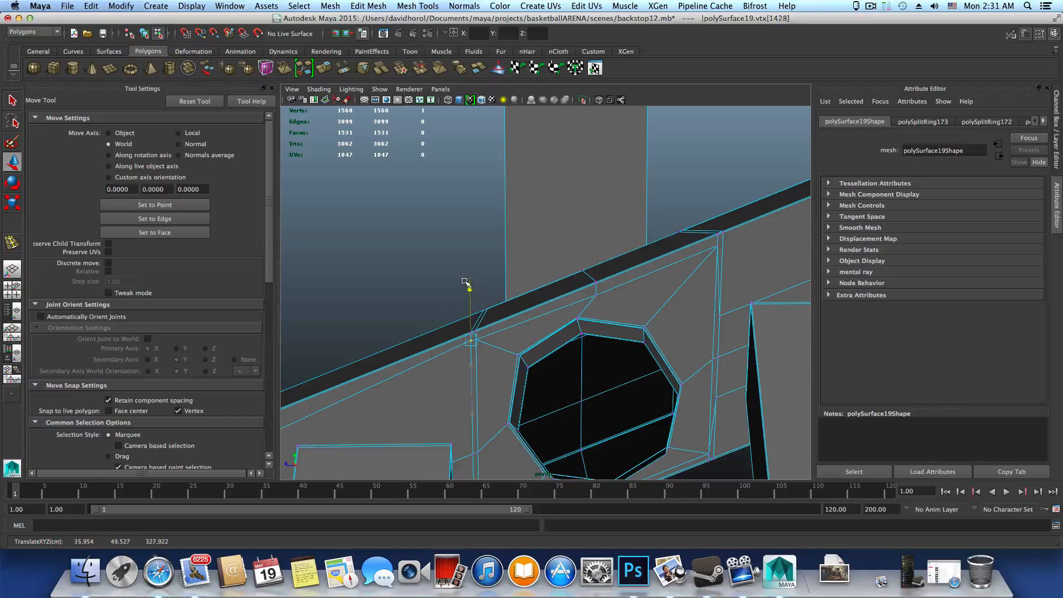
Step: Check the beam section left of the hole in smooth preview, and return to the unsmoothed display
right_click_drag(596, 361, 342, 344, "alt")
middle_click_drag(341, 343, 518, 332, "alt")
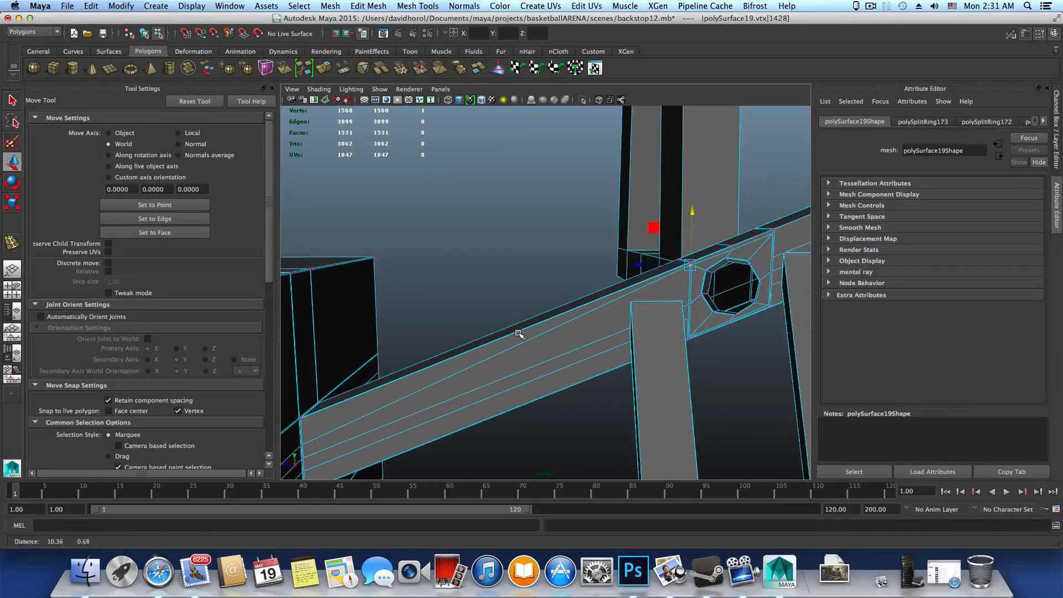
key("3")
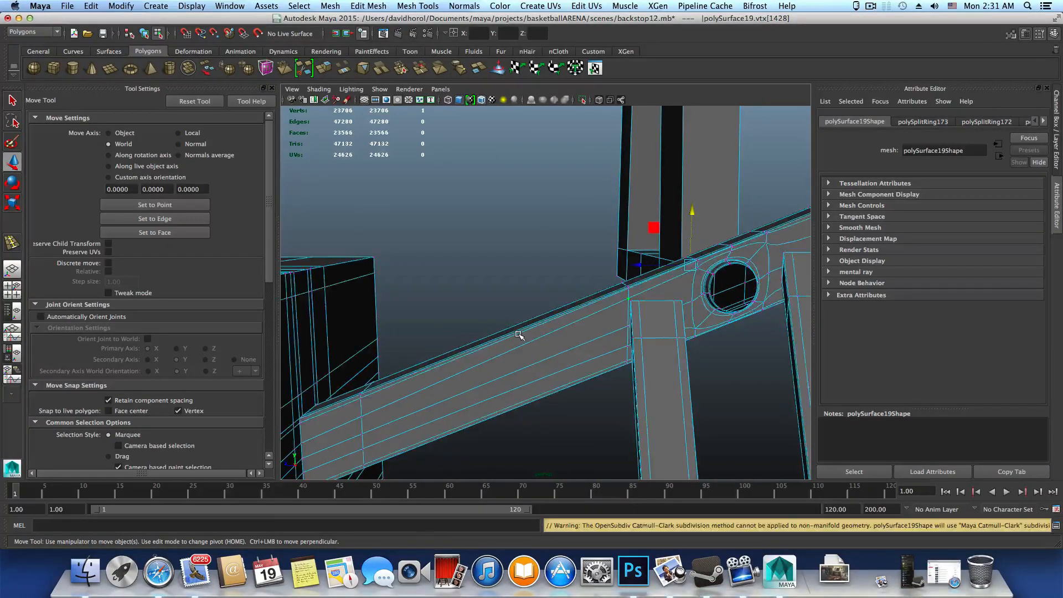
key("1")
left_click_drag(519, 334, 622, 359, "alt")
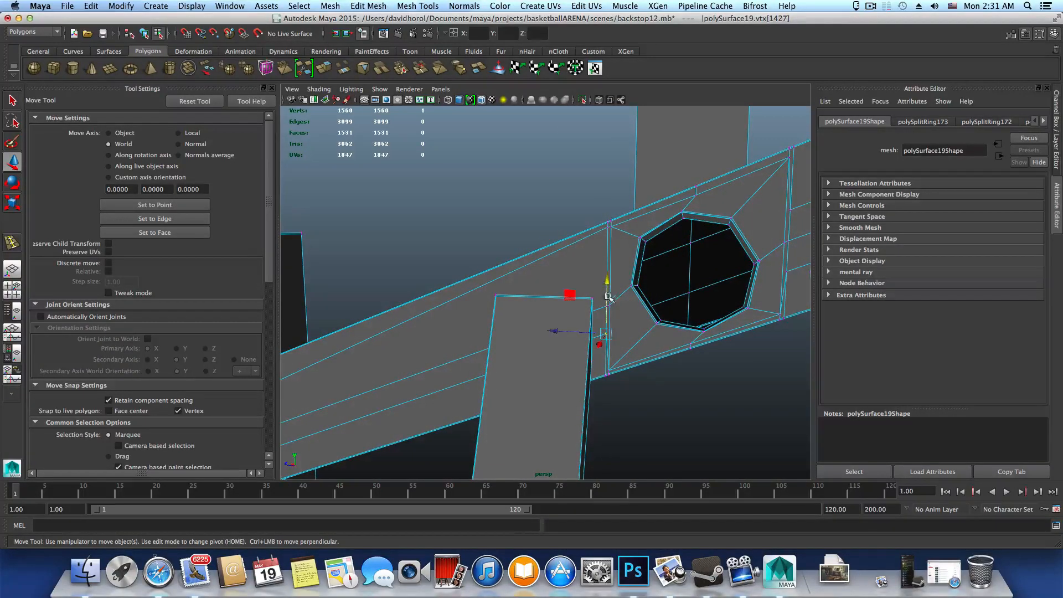
Step: Left of the hole, lower the vertical edge's low vertex to the beam's lower edge and raise the two middle vertices slightly
left_click_drag(607, 282, 609, 316)
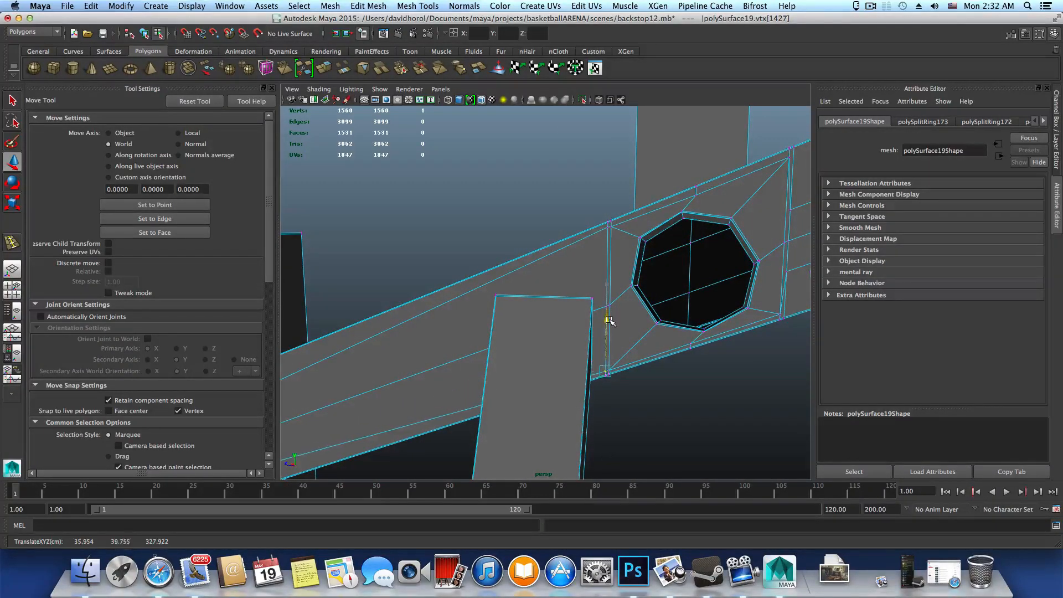
middle_click_drag(666, 330, 686, 353, "alt")
left_click_drag(628, 323, 669, 363)
left_click_drag(669, 363, 699, 361, "alt")
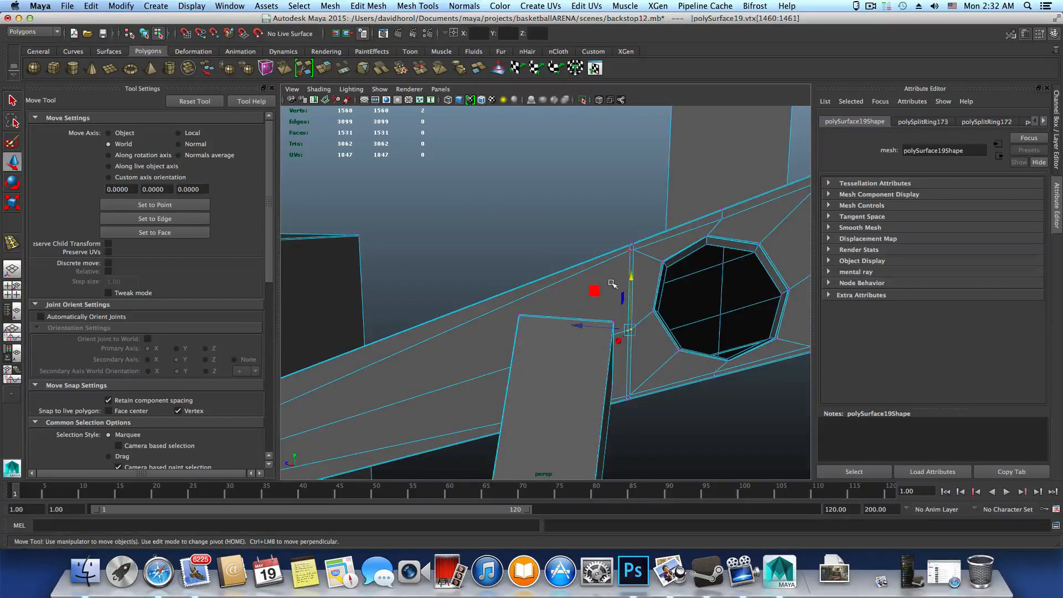
left_click_drag(631, 278, 630, 267)
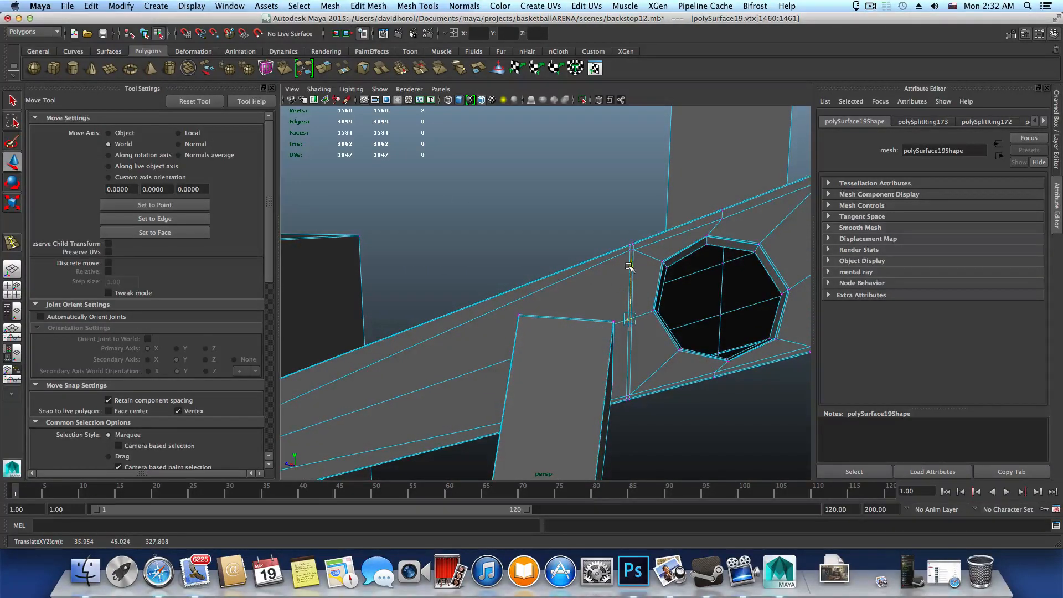
Step: Right of the hole, raise the vertical edge's high vertex to the beam's upper edge and lower its low vertex to the lower edge
left_click_drag(704, 316, 705, 351, "alt")
middle_click_drag(705, 351, 602, 383, "alt")
right_click_drag(602, 383, 755, 404, "alt")
left_click_drag(677, 388, 593, 312, "alt")
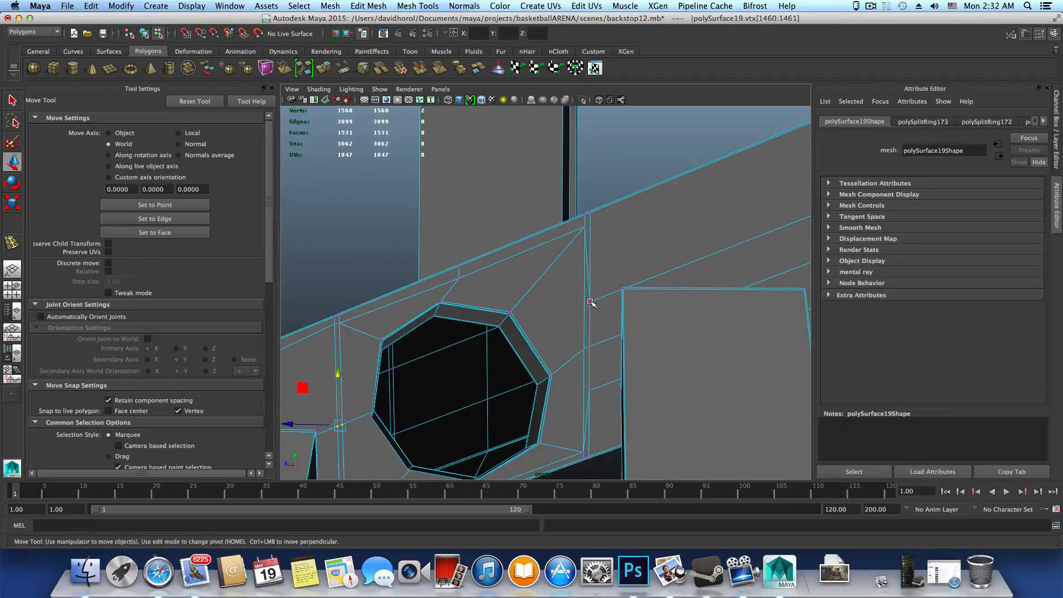
left_click(590, 301)
left_click_drag(588, 247, 590, 168)
middle_click_drag(584, 352, 581, 295, "alt")
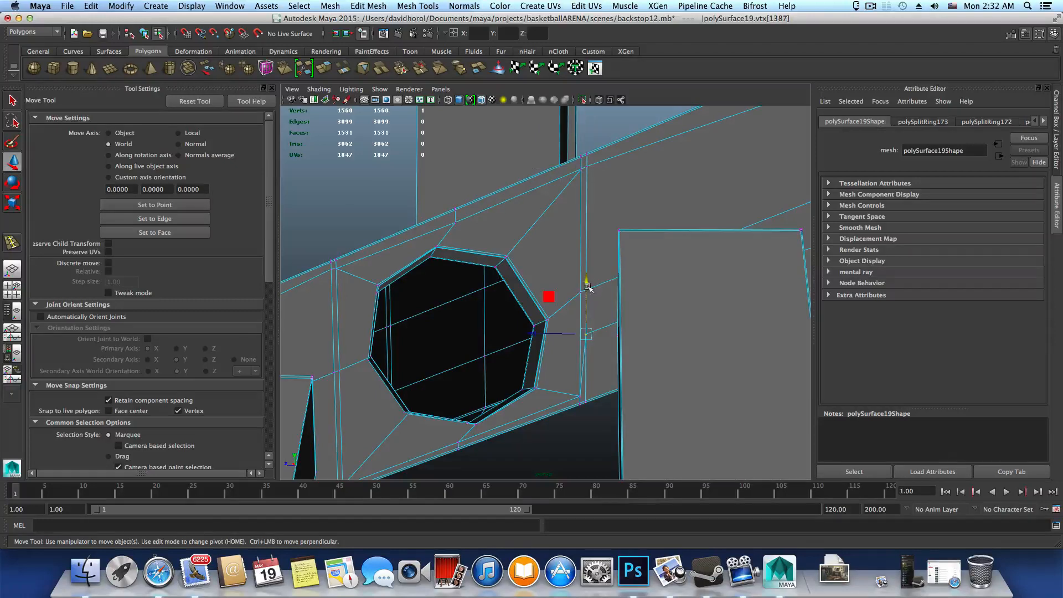
left_click_drag(588, 288, 589, 283)
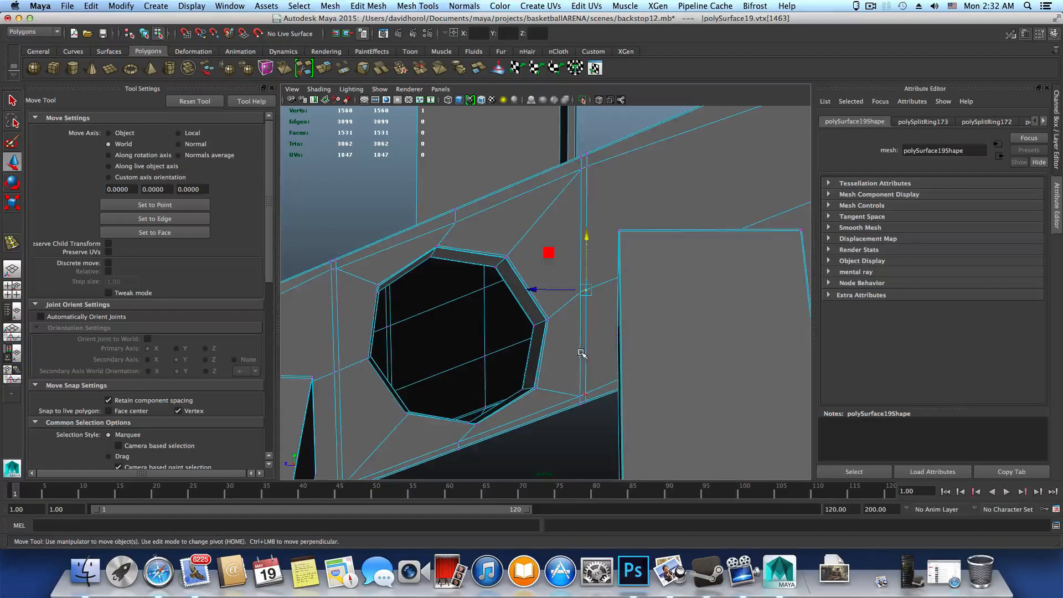
Step: Adjust the height of the two middle vertices on the vertical edges right of the hole to line up with the lengthwise edge
right_click_drag(582, 352, 513, 338, "alt")
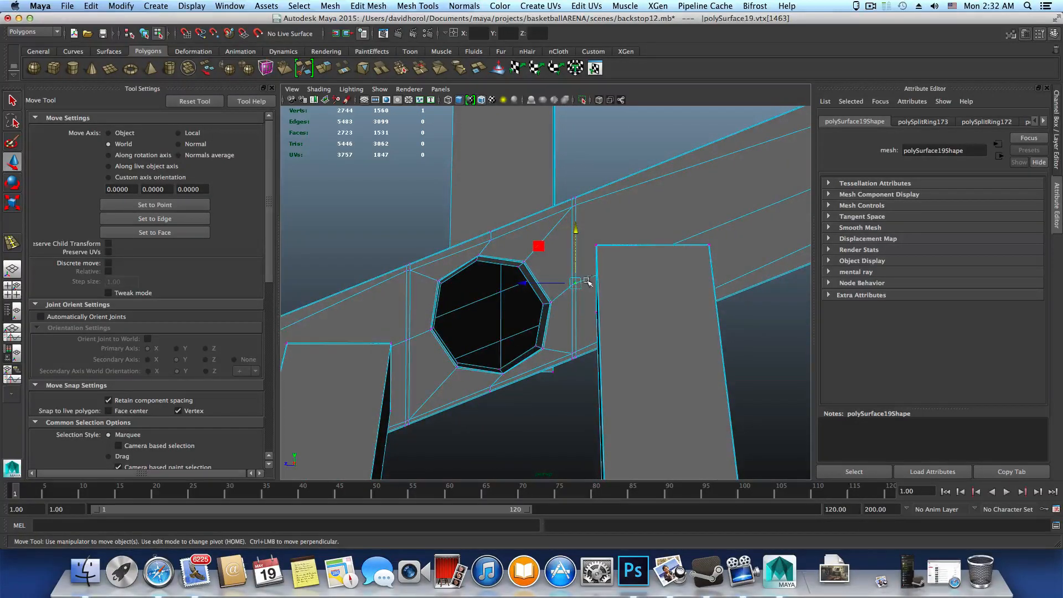
left_click_drag(588, 282, 596, 257, "alt")
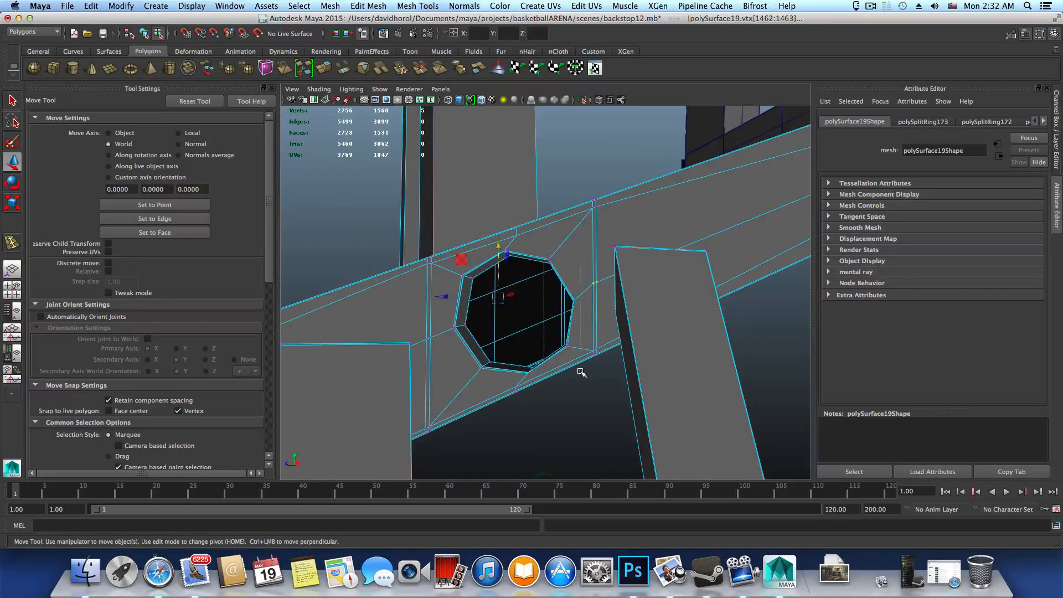
left_click_drag(581, 375, 617, 301, "alt")
left_click_drag(623, 320, 595, 242, "alt")
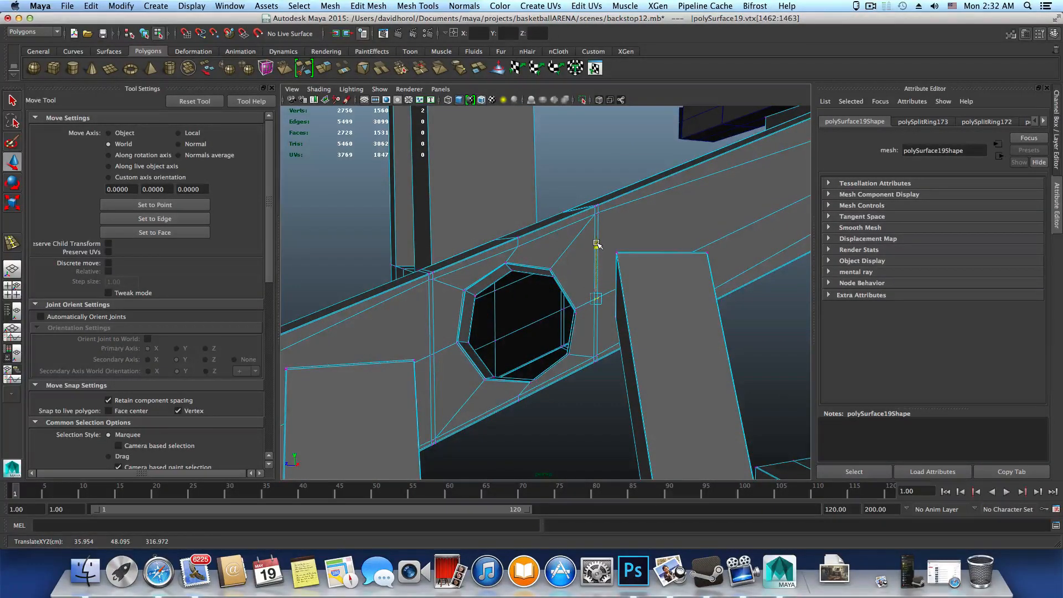
Step: Examine the beam and its hole from a distance together with the surrounding frame
left_click_drag(616, 277, 683, 280, "alt")
right_click_drag(683, 281, 594, 303, "alt")
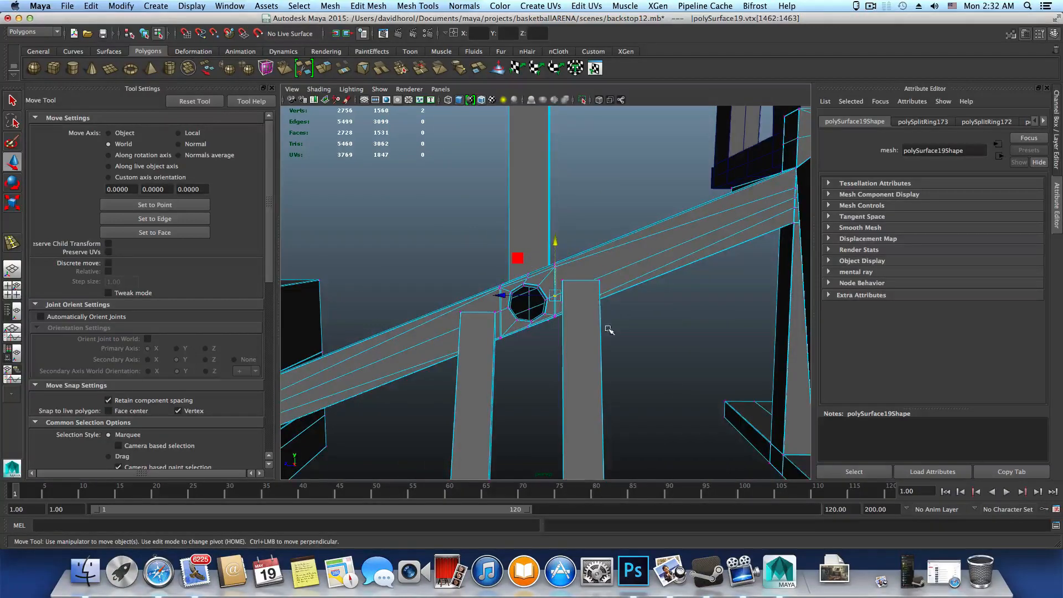
middle_click_drag(630, 330, 659, 375, "alt")
right_click_drag(659, 375, 498, 370, "alt")
left_click_drag(498, 370, 501, 365, "alt")
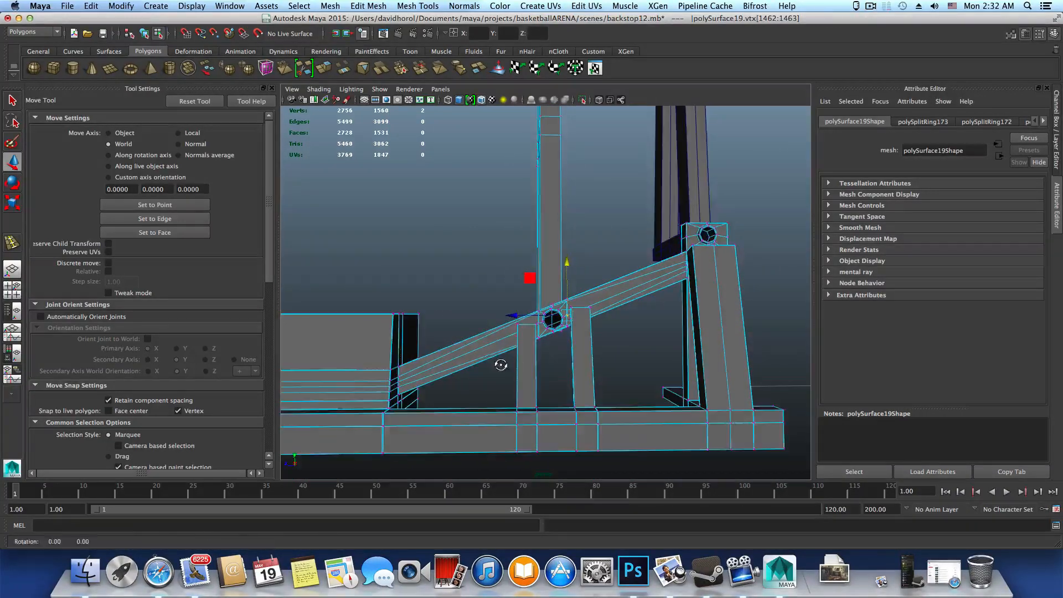
right_click_drag(501, 365, 795, 420, "alt")
middle_click_drag(578, 390, 578, 349, "alt")
right_click_drag(572, 352, 701, 370, "alt")
middle_click_drag(686, 368, 606, 348, "alt")
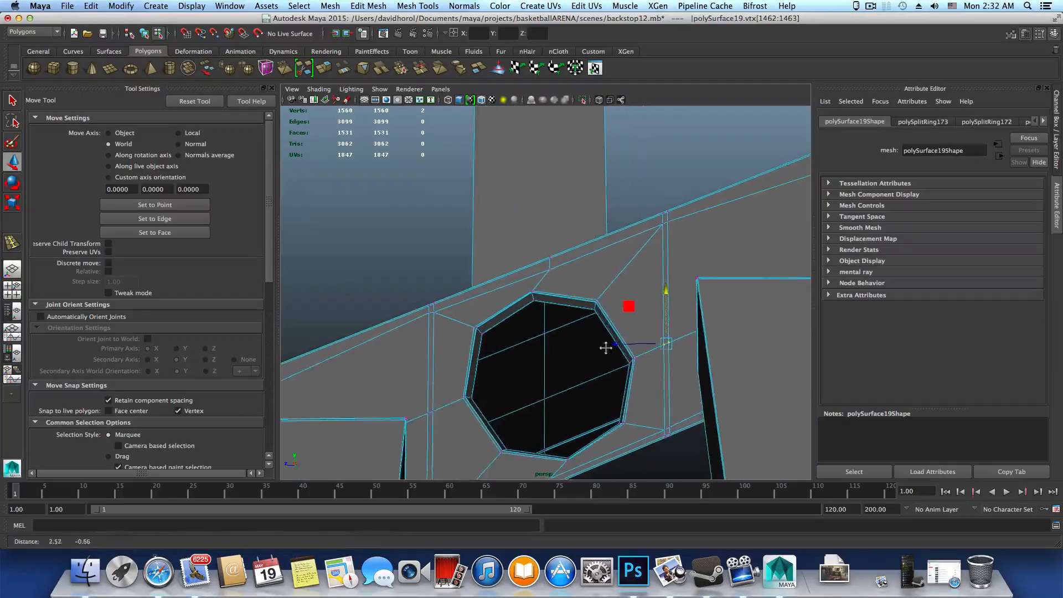
Step: Raise the two vertices at the top of the vertical edges right of the hole slightly toward the beam's upper edge
left_click(665, 222)
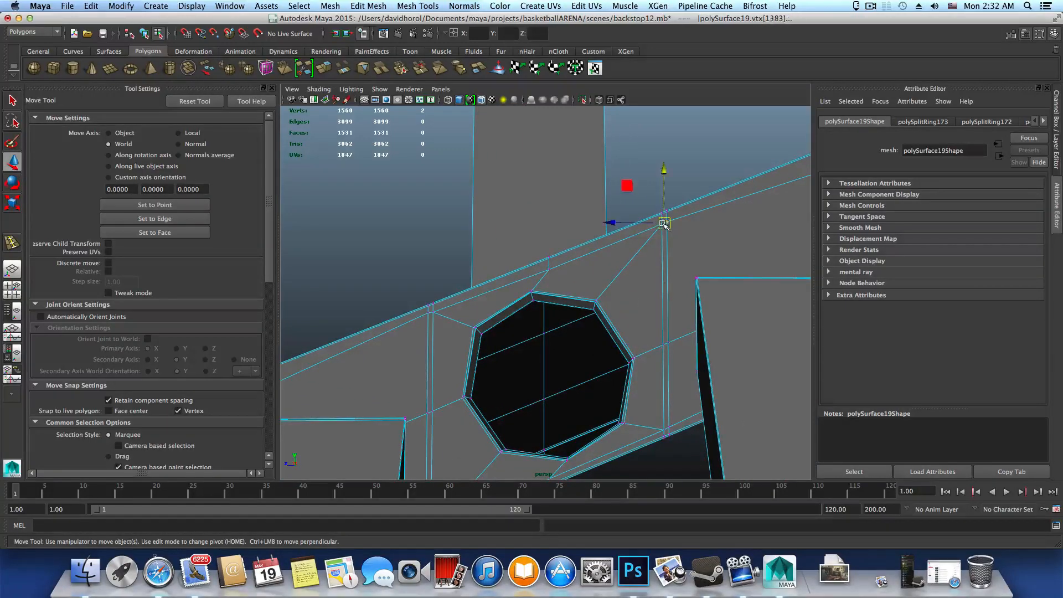
left_click_drag(704, 268, 729, 294, "alt")
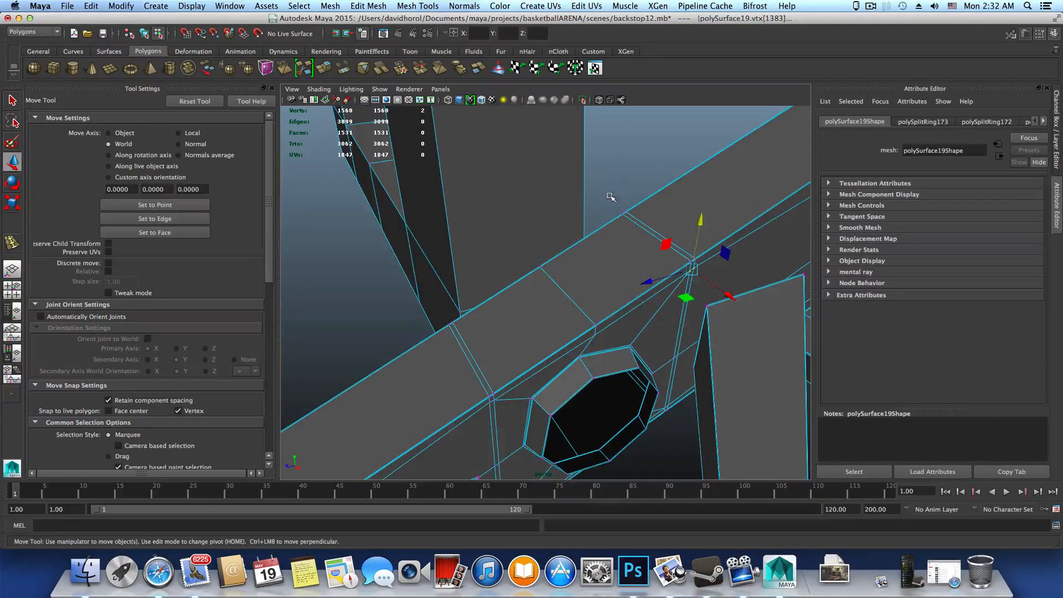
left_click_drag(654, 280, 603, 236, "alt")
left_click_drag(641, 173, 640, 171)
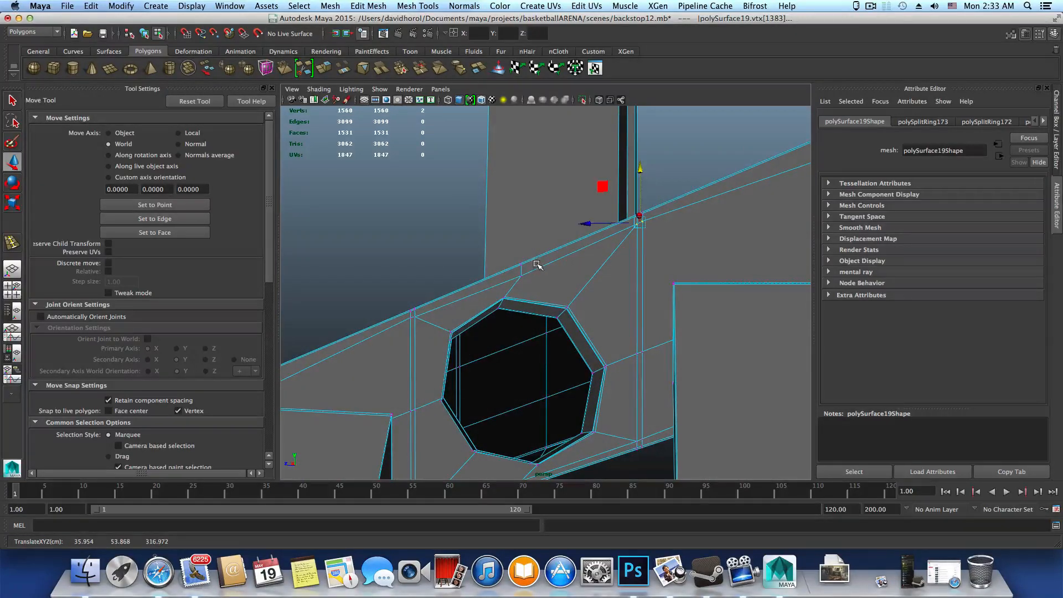
Step: Raise the vertex directly above the hole slightly toward the beam's upper edge
left_click(522, 278)
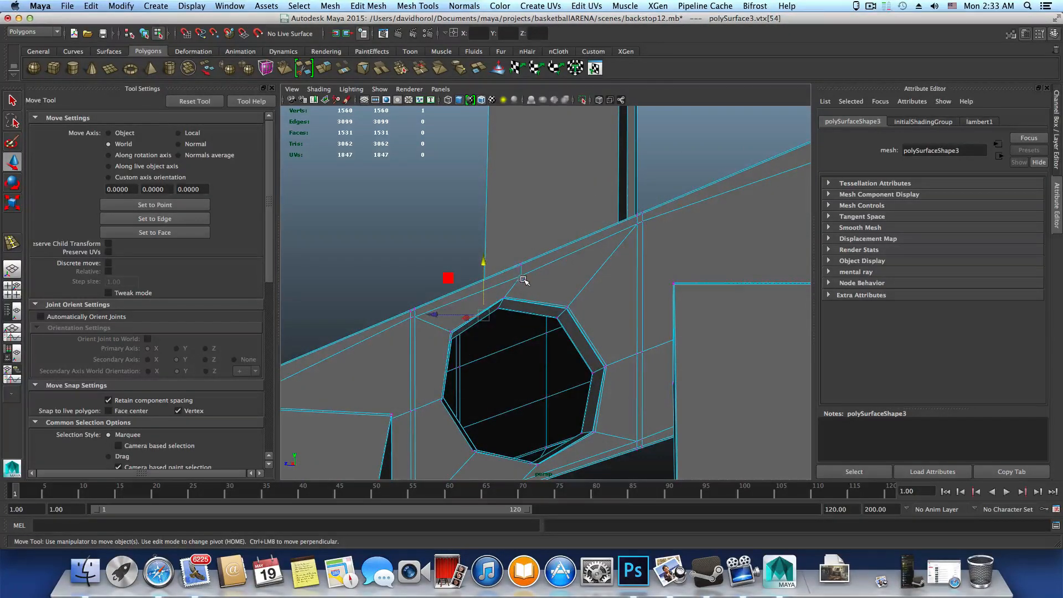
left_click(521, 276)
left_click(521, 219)
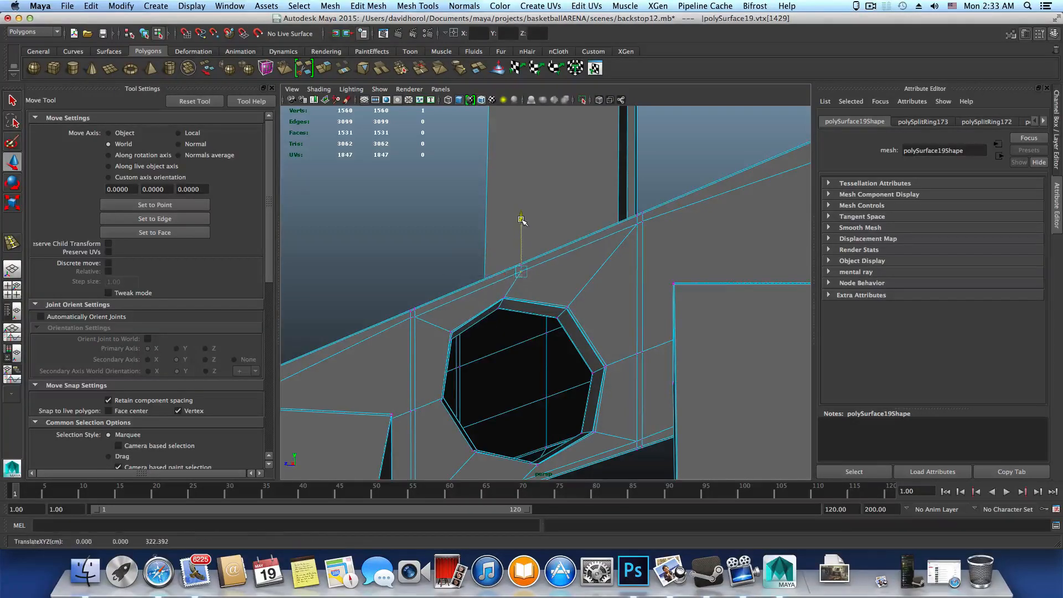
Step: Select the crosswise edge on the beam's underside below the hole
middle_click_drag(540, 284, 555, 240, "alt")
left_click_drag(579, 264, 592, 293, "alt")
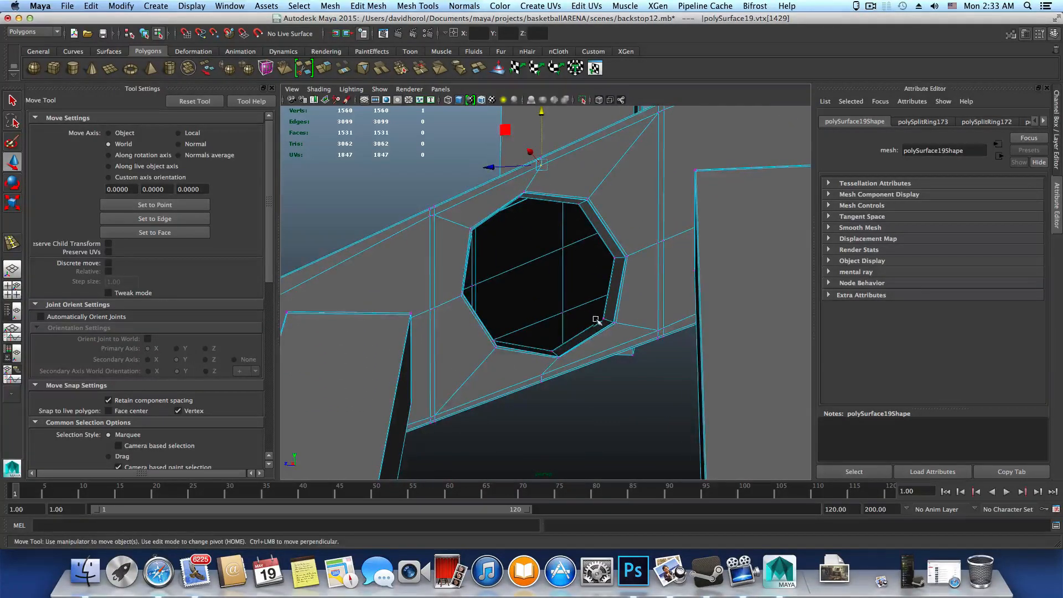
middle_click_drag(597, 321, 608, 316, "alt")
left_click_drag(591, 349, 529, 309, "alt")
right_click_drag(529, 309, 529, 306)
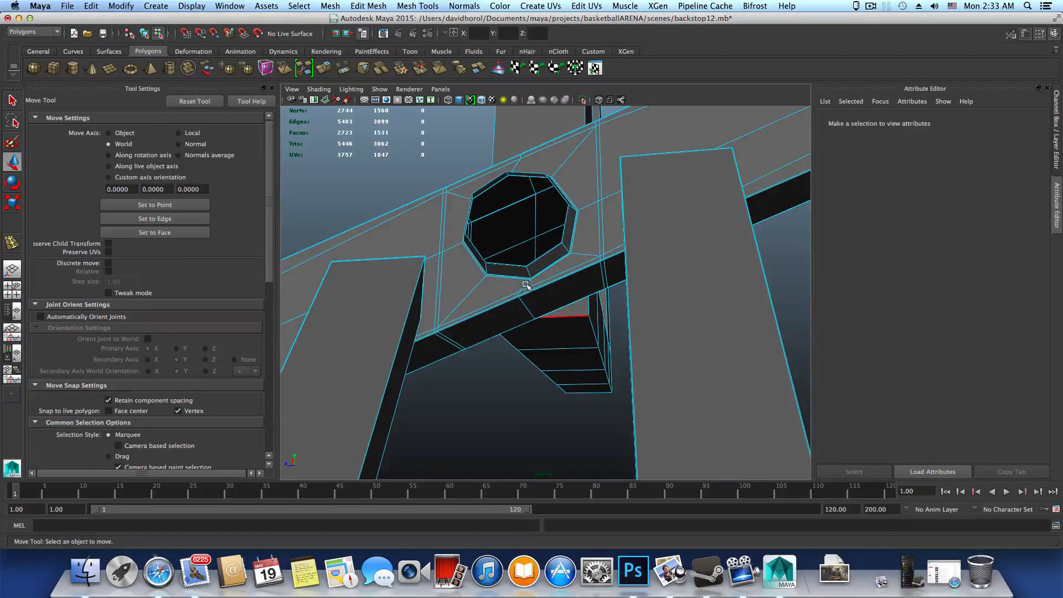
left_click_drag(534, 296, 536, 321, "alt")
right_click_drag(536, 322, 655, 344, "alt")
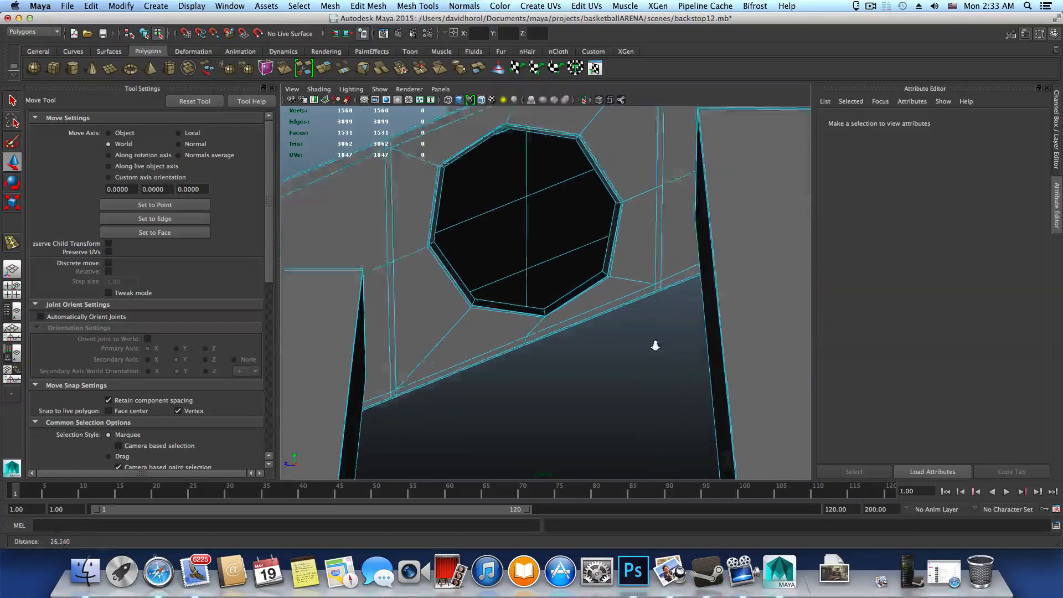
left_click_drag(553, 374, 568, 339, "alt")
right_click_drag(517, 311, 517, 311)
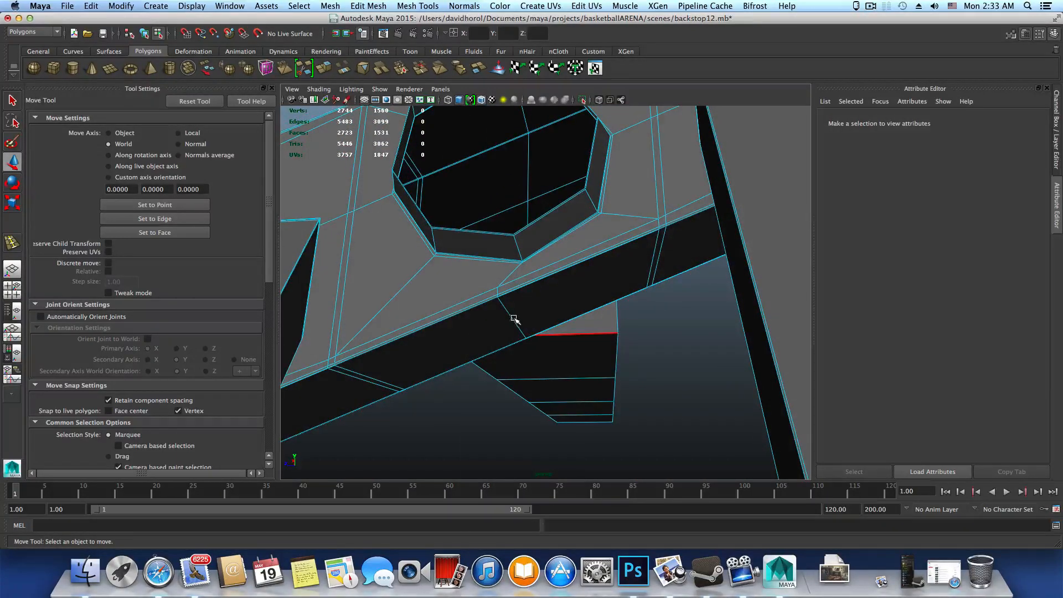
left_click(506, 313)
key("q")
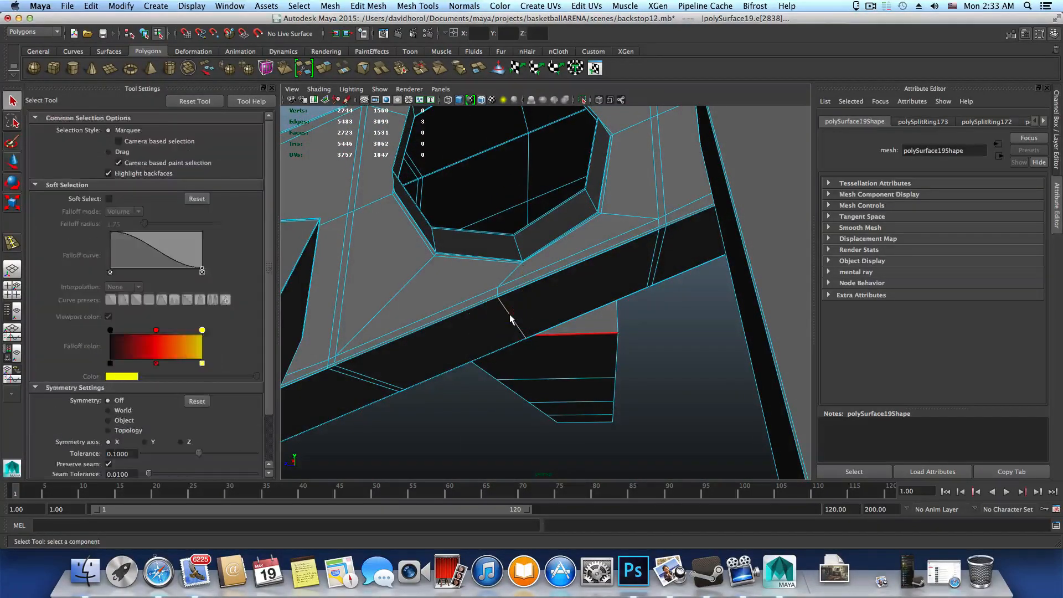
Step: Try to slide the single edge crossing the slanted beam's underside below the octagonal hole with the Slide Edge Tool
left_click_drag(507, 314, 520, 336, "alt")
left_click(505, 329)
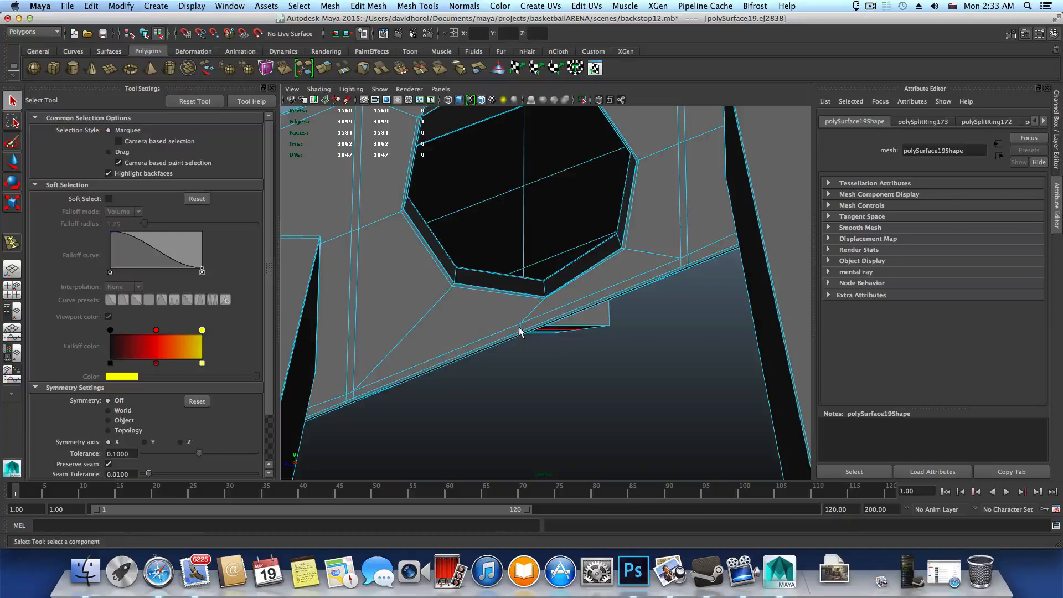
left_click_drag(580, 391, 517, 304, "alt")
right_click_drag(525, 297, 514, 376, "shift")
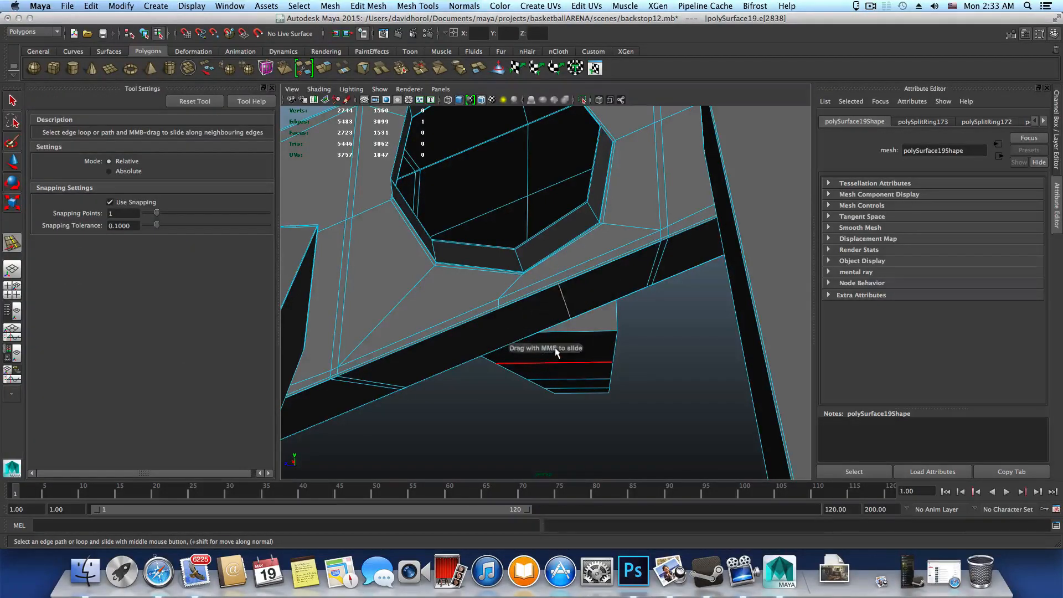
left_click_drag(533, 382, 550, 360, "alt")
key("q")
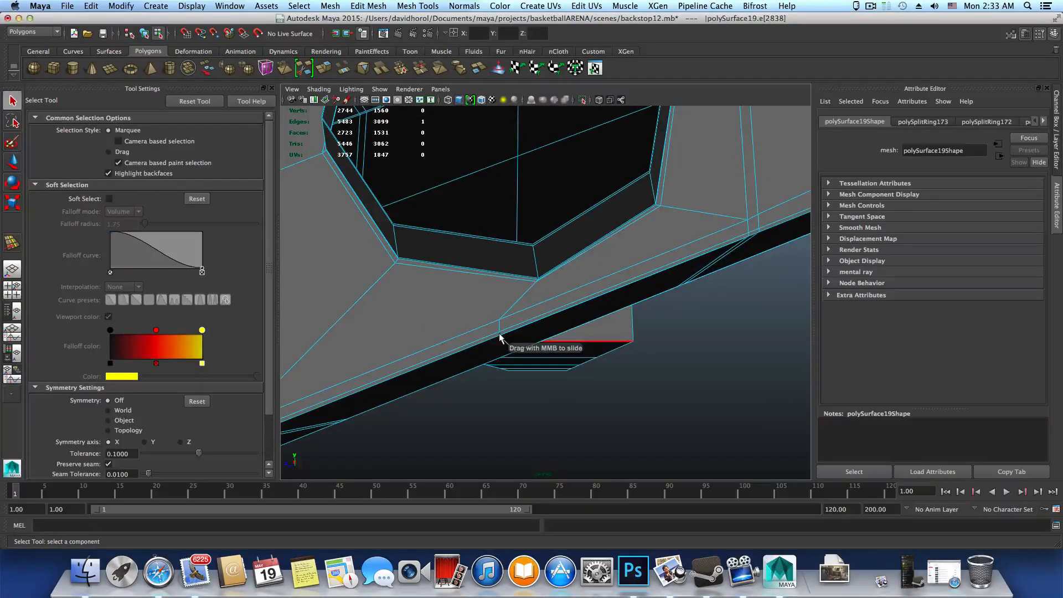
Step: Try to select the underside edge together with the short edge segments at the beam's lower rim
left_click(500, 337)
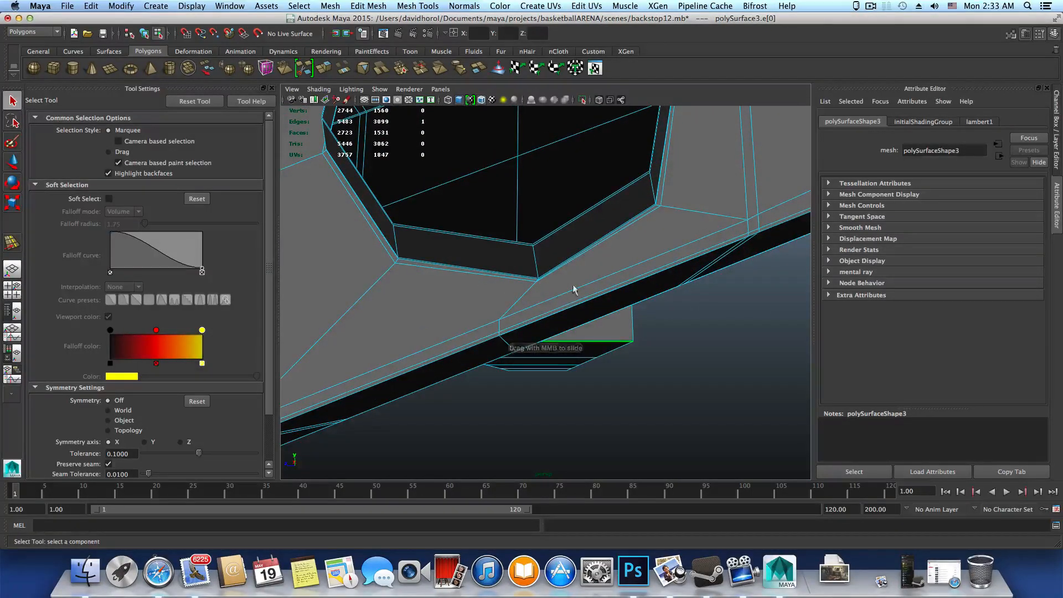
left_click_drag(574, 288, 537, 349, "alt")
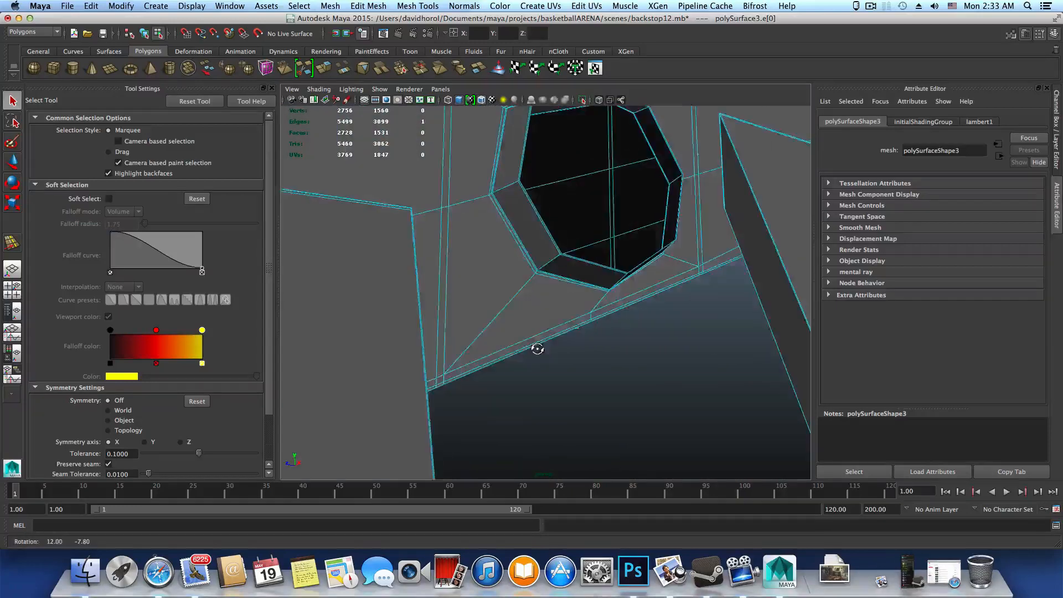
right_click_drag(537, 349, 554, 346, "alt")
right_click(515, 310)
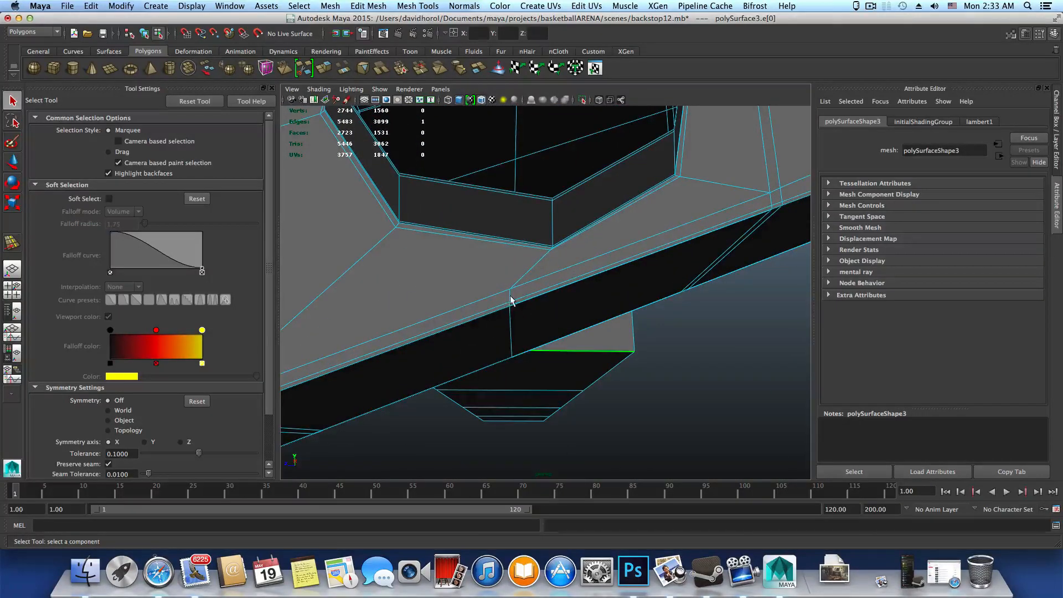
left_click(514, 302, "shift")
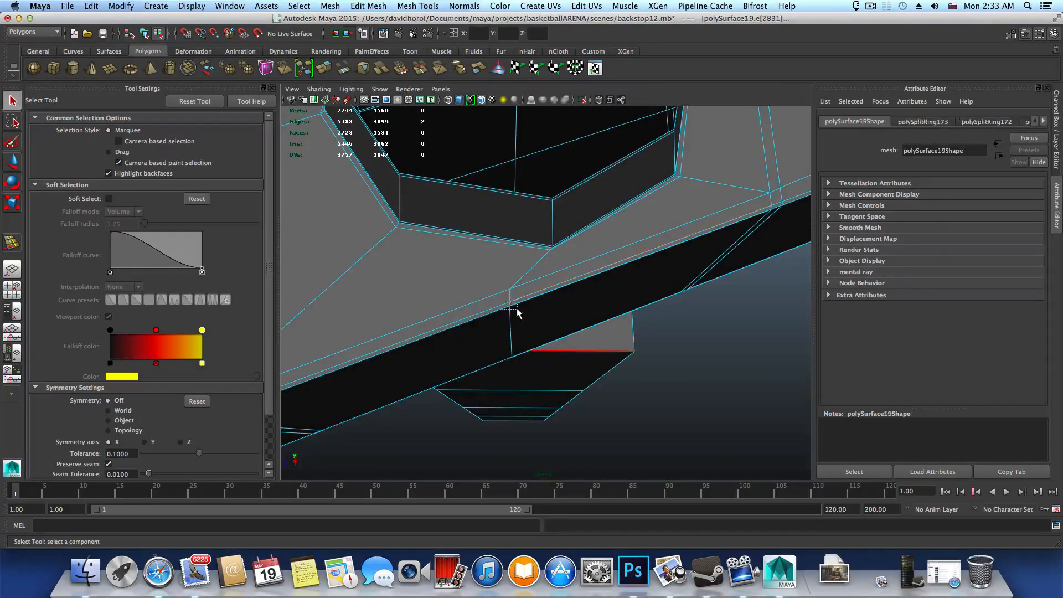
left_click(511, 323)
key("f")
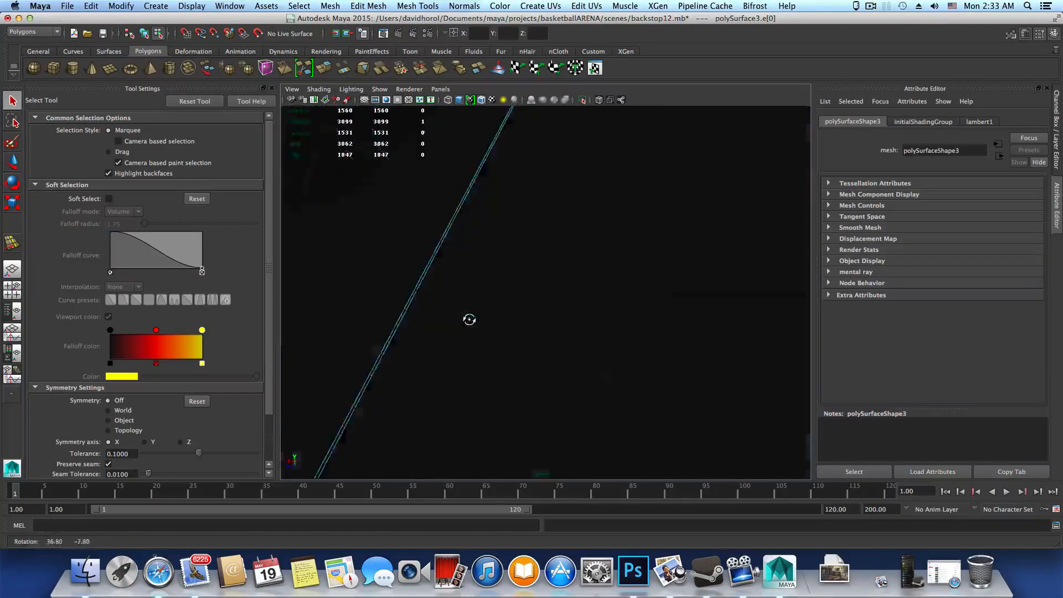
left_click(451, 351)
left_click_drag(491, 380, 571, 389, "alt")
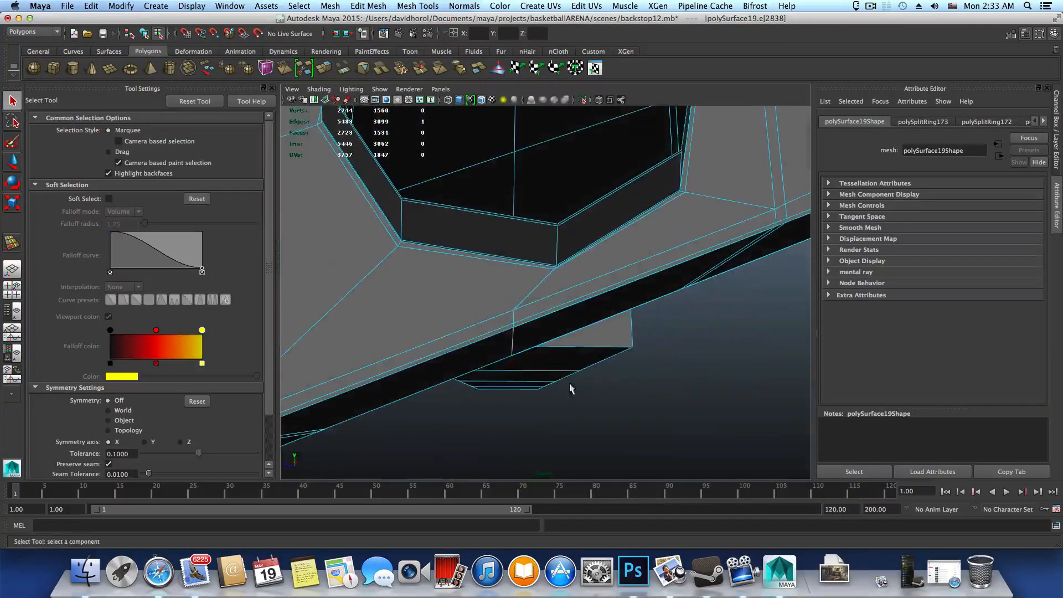
left_click(513, 320)
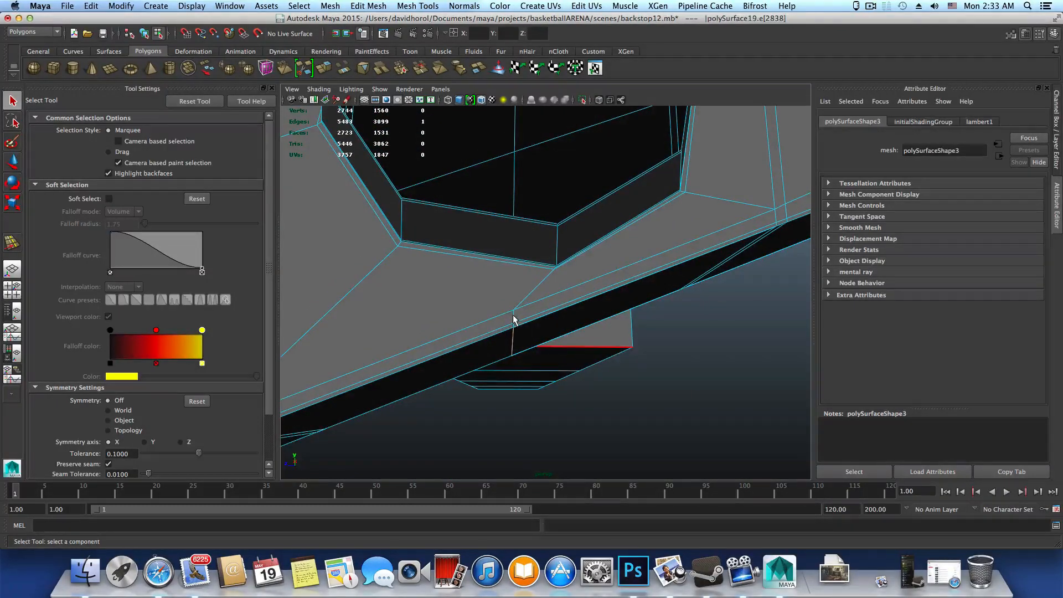
Step: Switch to face selection and select the ring of eight faces surrounding the octagonal hole in the slanted beam
left_click_drag(594, 358, 431, 360, "alt")
right_click_drag(586, 179, 583, 206)
left_click(621, 161)
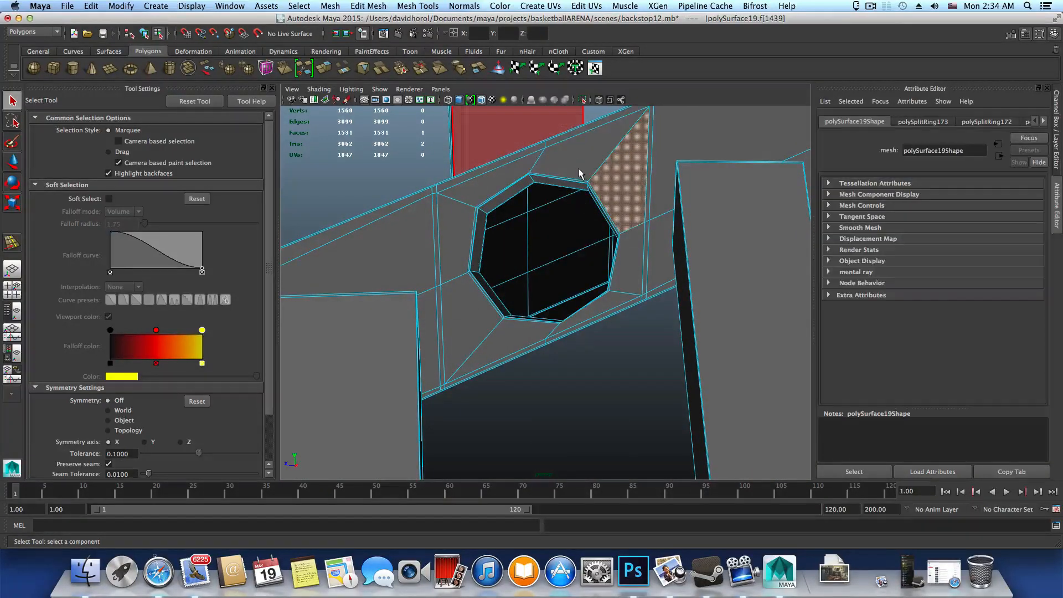
left_click_drag(597, 304, 595, 355, "alt")
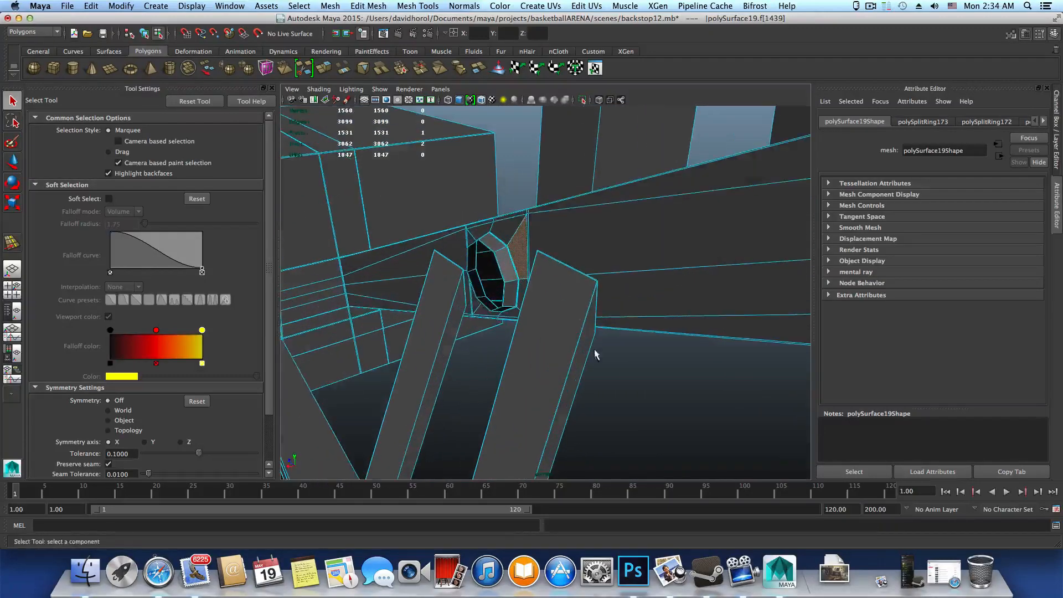
double_click(508, 235)
left_click_drag(508, 234, 557, 267, "alt")
right_click_drag(557, 266, 619, 289, "alt")
middle_click_drag(586, 274, 602, 348, "alt")
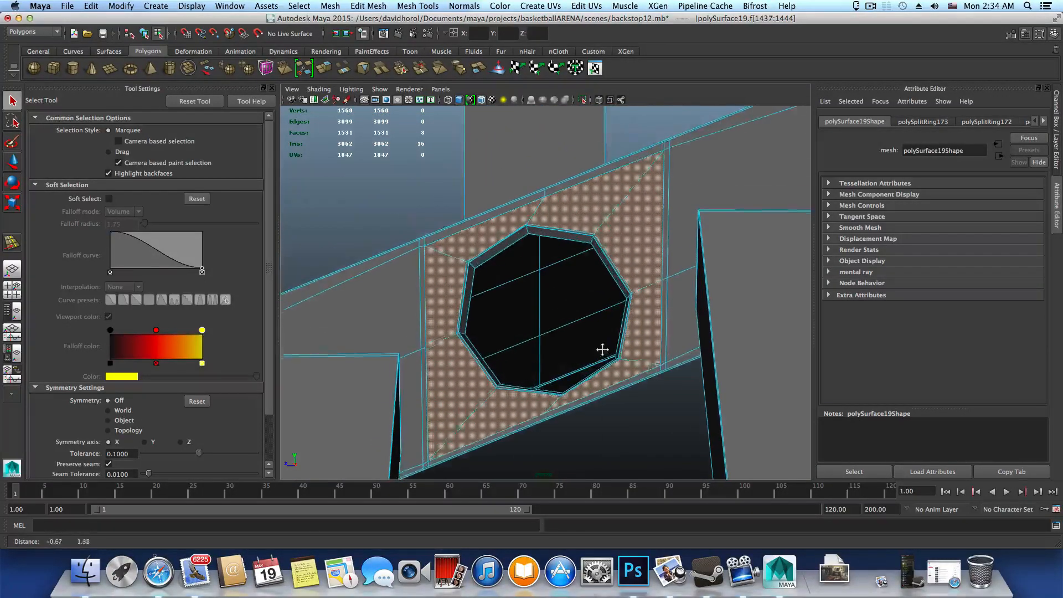
right_click_drag(575, 344, 624, 343, "alt")
left_click_drag(588, 339, 587, 267, "alt")
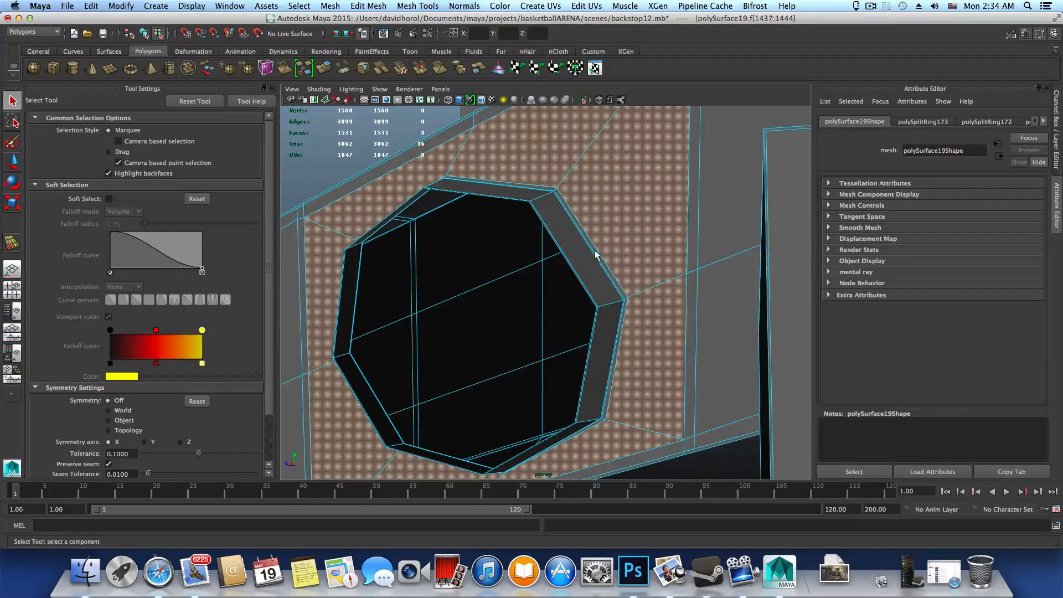
Step: Try to add the narrow bevel faces along the octagonal hole's rim to the face selection
left_click(596, 256, "shift")
right_click_drag(598, 257, 598, 289, "alt")
left_click_drag(598, 288, 576, 322, "alt")
right_click_drag(576, 322, 738, 365, "alt")
left_click(506, 364, "shift")
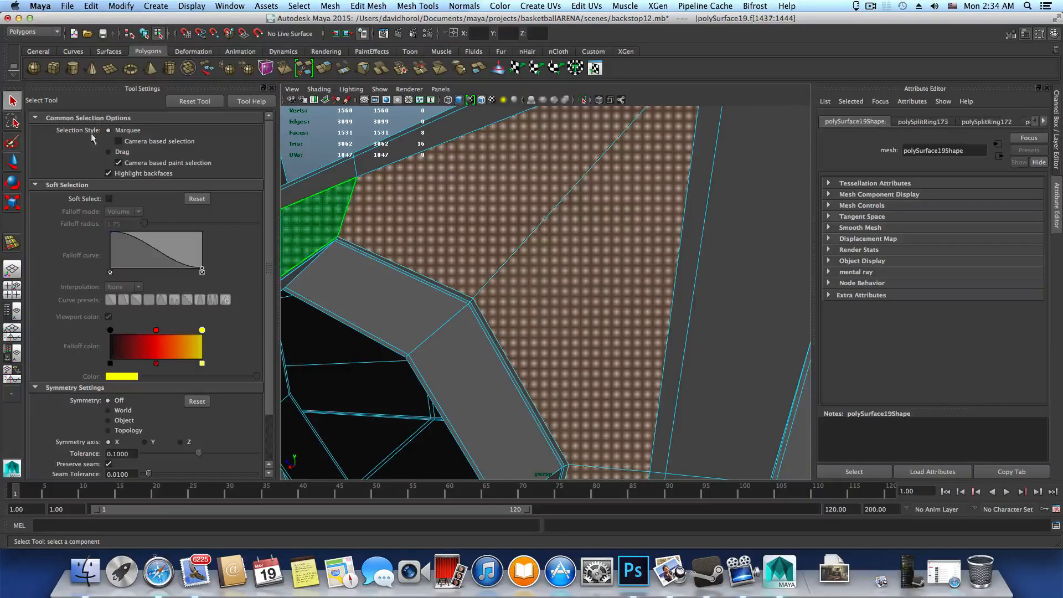
left_click(19, 18)
left_click(952, 582)
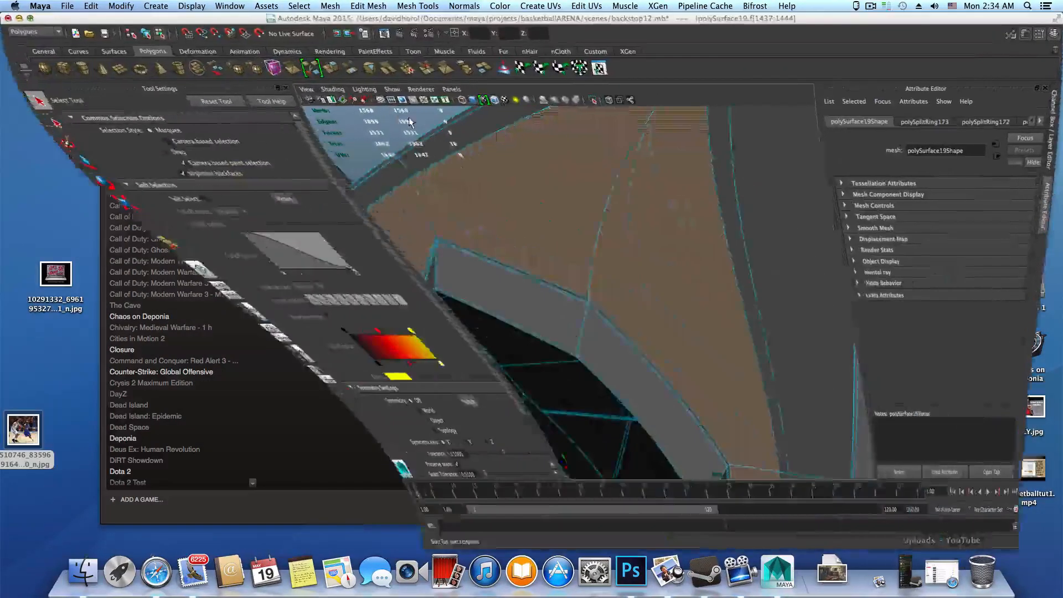
Step: Undo the stray face pick and try to extend the selection along the thin face loop at the hole's edge
right_click_drag(484, 266, 640, 270, "alt")
right_click(682, 274, "shift")
left_click(678, 272, "shift")
left_click(678, 272, "shift")
left_click_drag(641, 270, 599, 292, "alt")
key("super+z")
right_click_drag(599, 292, 611, 295, "alt")
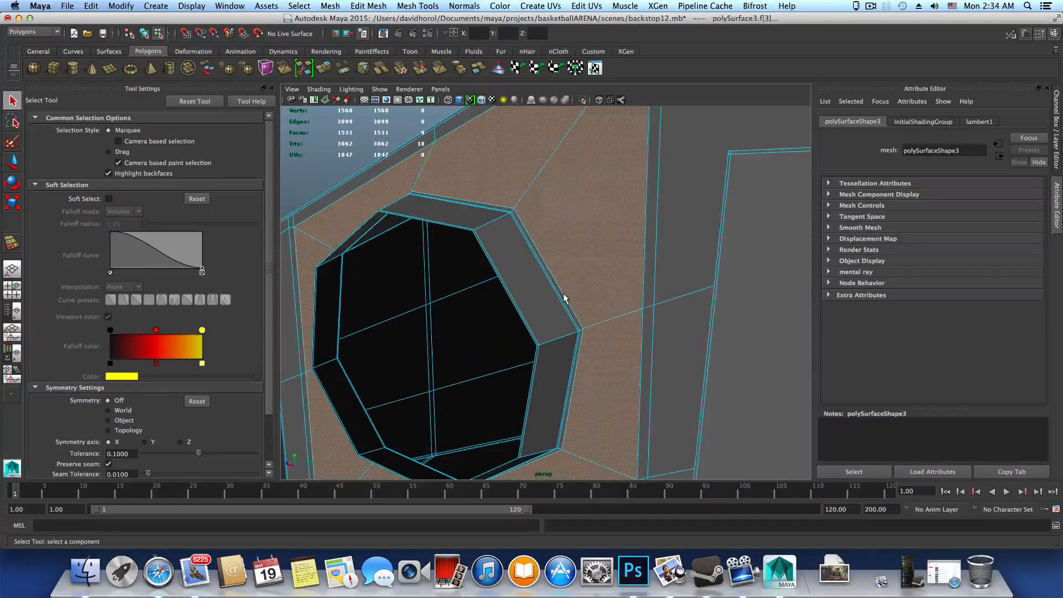
double_click(564, 295, "shift")
scroll(561, 298, "down", 6)
mouse_move(560, 301)
left_mouse_down("alt")
mouse_move(669, 312)
mouse_move(633, 327)
mouse_move(666, 323)
mouse_move(571, 299)
mouse_move(579, 330)
mouse_move(578, 308)
mouse_move(592, 304)
mouse_move(567, 300)
left_mouse_up("alt")
scroll(666, 322, "down", 5)
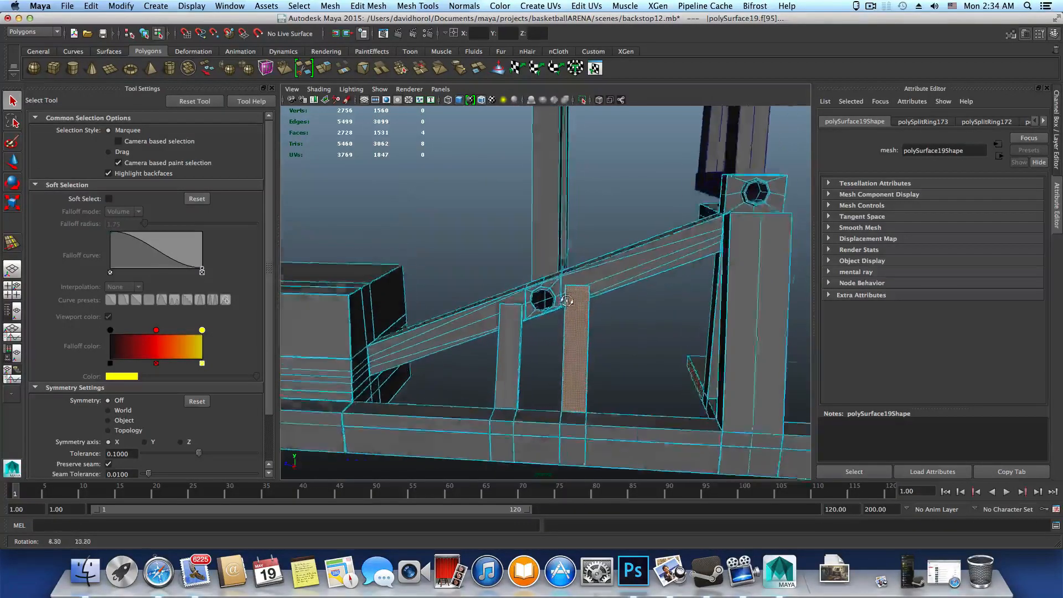
right_click_drag(566, 300, 725, 310, "alt")
right_click_drag(644, 221, 653, 240)
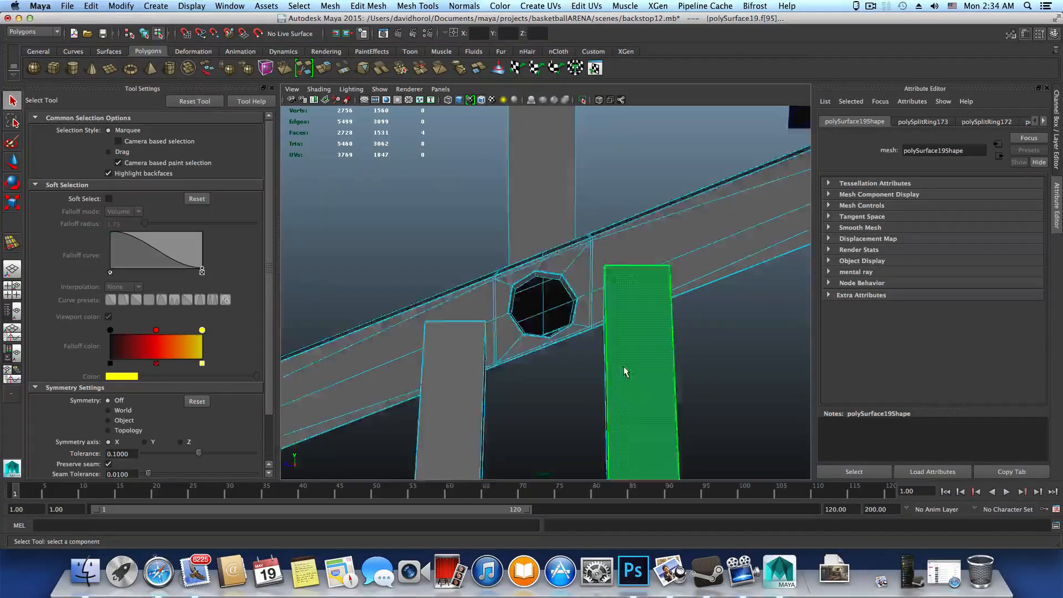
scroll(623, 379, "down", 3)
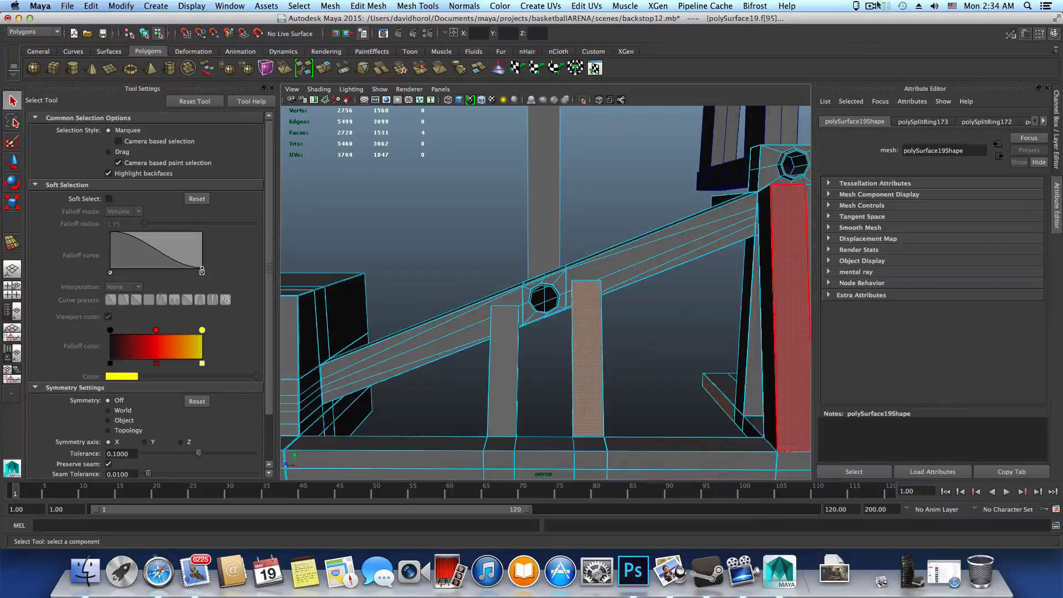
left_click(870, 6)
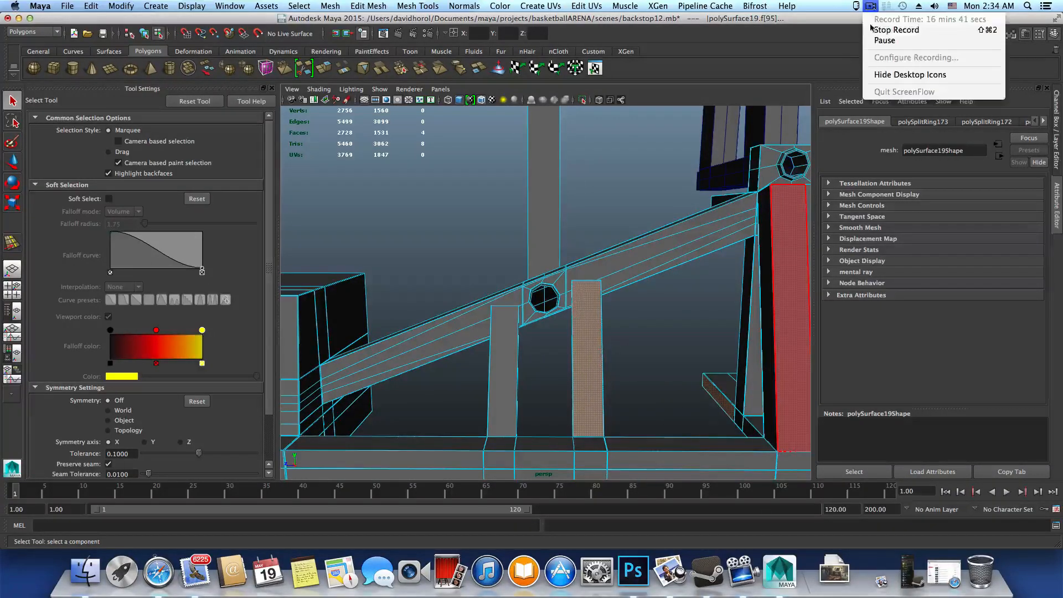
left_click(881, 23)
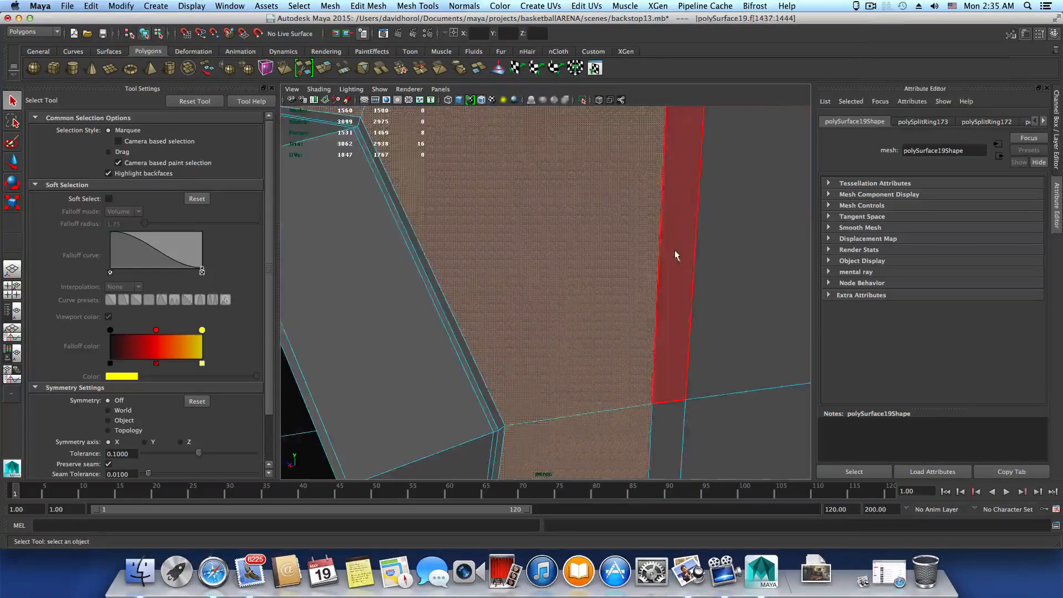
Step: Examine the selected face ring and the bevelled rim around the octagonal hole from several angles
right_click_drag(675, 255, 573, 260, "alt")
left_click_drag(572, 260, 616, 266, "alt")
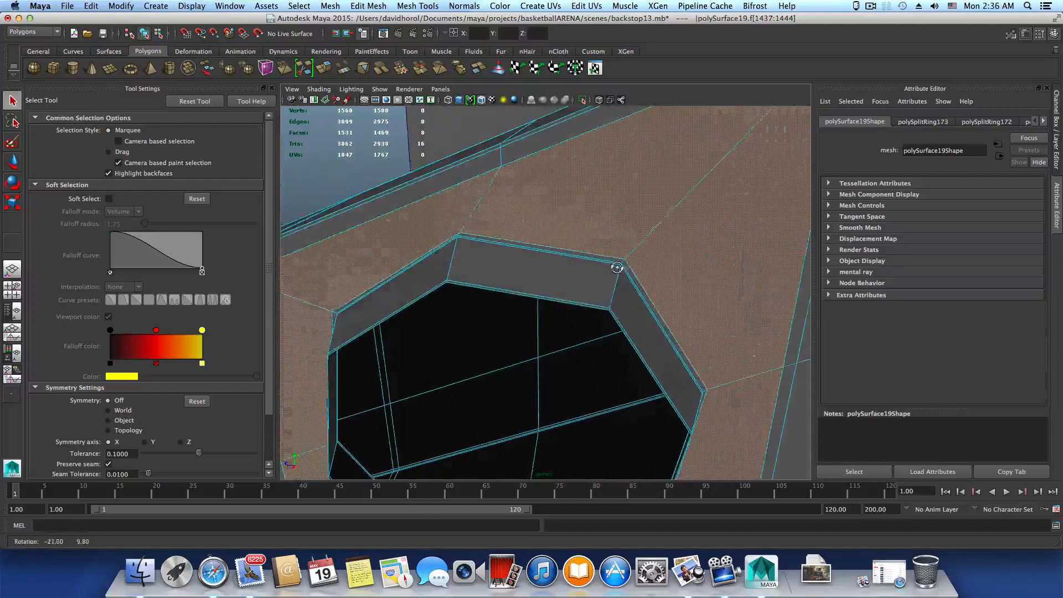
right_click_drag(617, 267, 696, 292, "alt")
left_click_drag(692, 285, 719, 278, "alt")
right_click_drag(720, 279, 648, 277, "alt")
left_click_drag(647, 277, 685, 271, "alt")
right_click_drag(685, 271, 643, 275, "alt")
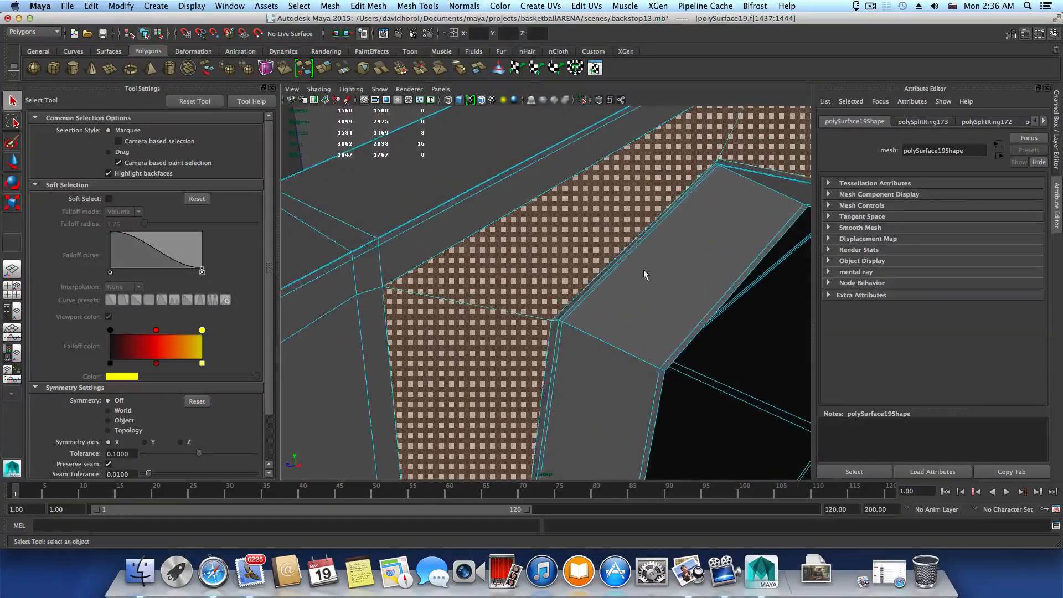
mouse_move(642, 275)
left_mouse_down("alt")
mouse_move(616, 264)
mouse_move(719, 273)
mouse_move(630, 262)
left_mouse_up("alt")
right_click_drag(630, 262, 537, 269, "alt")
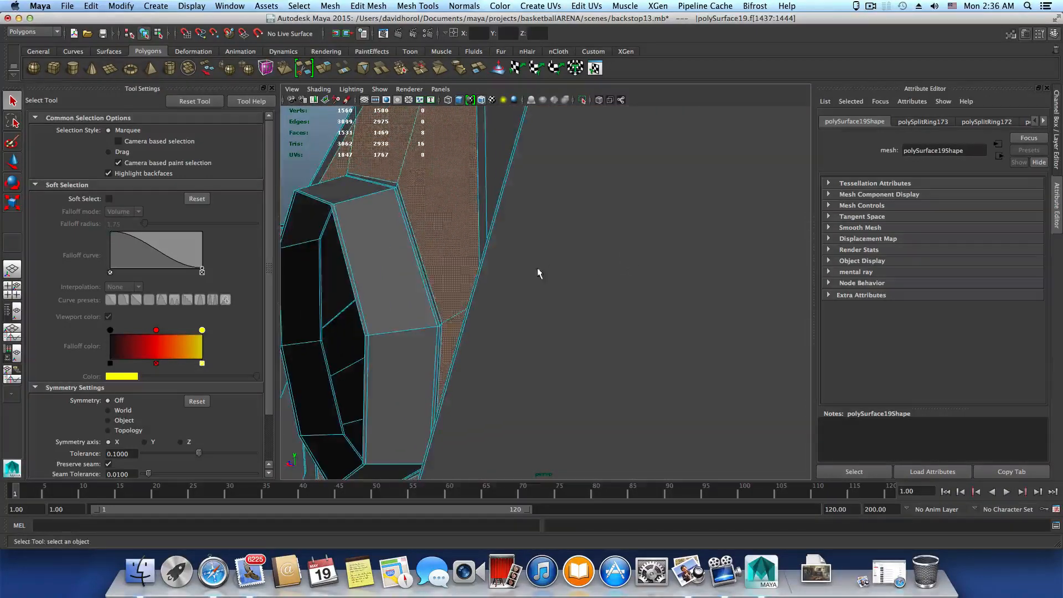
left_click_drag(537, 269, 681, 307, "alt")
scroll(642, 281, "up", 6)
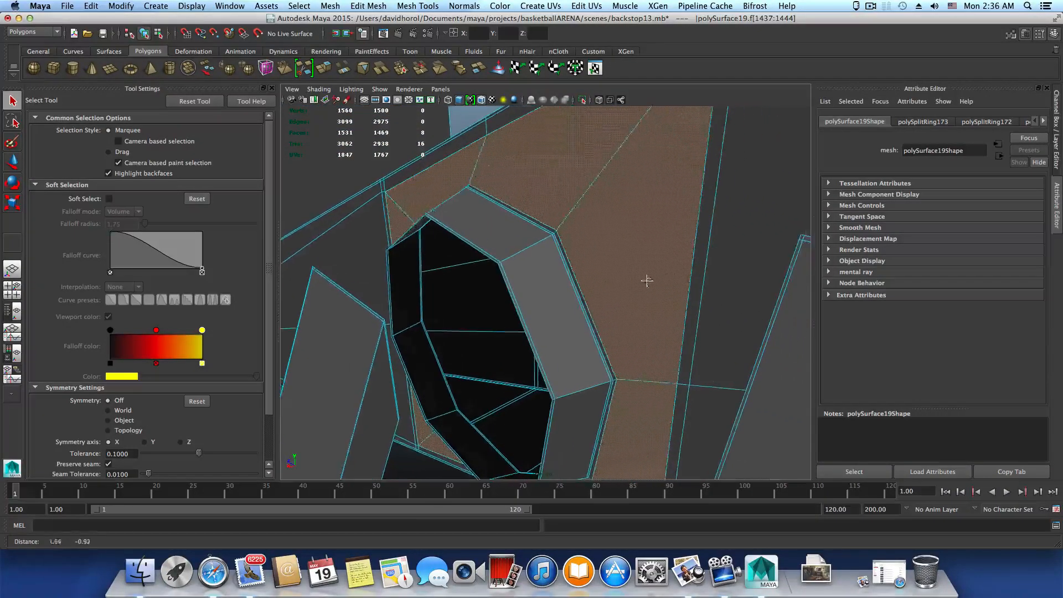
left_click_drag(641, 310, 573, 306, "alt")
middle_click_drag(594, 372, 592, 290, "alt")
right_click_drag(592, 290, 696, 333, "alt")
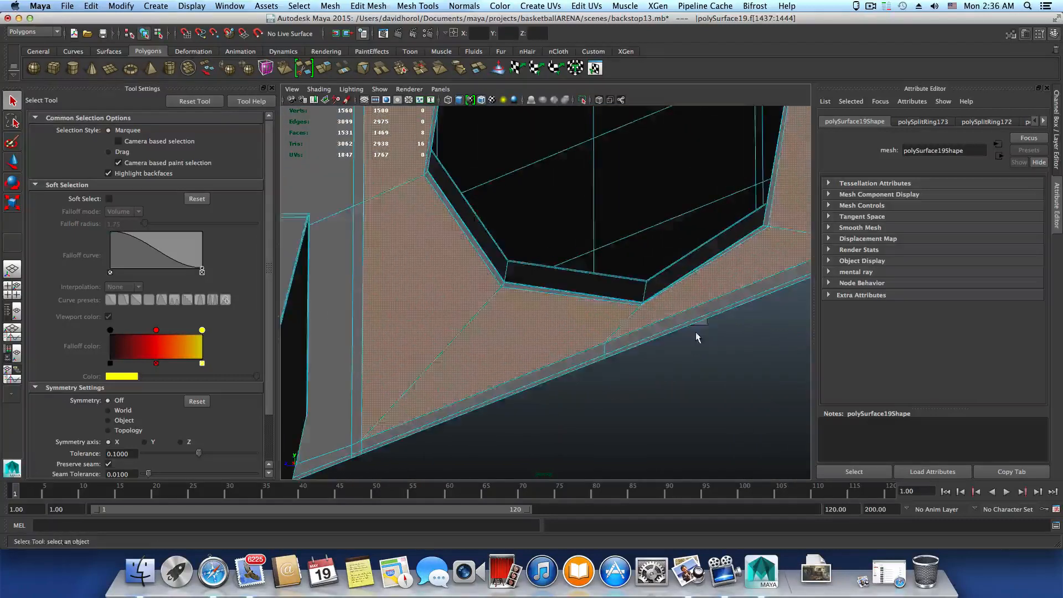
Step: Switch to edge selection and select the underside edge below the hole plus the two short segments continuing it onto the front face
left_click_drag(695, 333, 671, 293, "alt")
right_click_drag(671, 293, 671, 266)
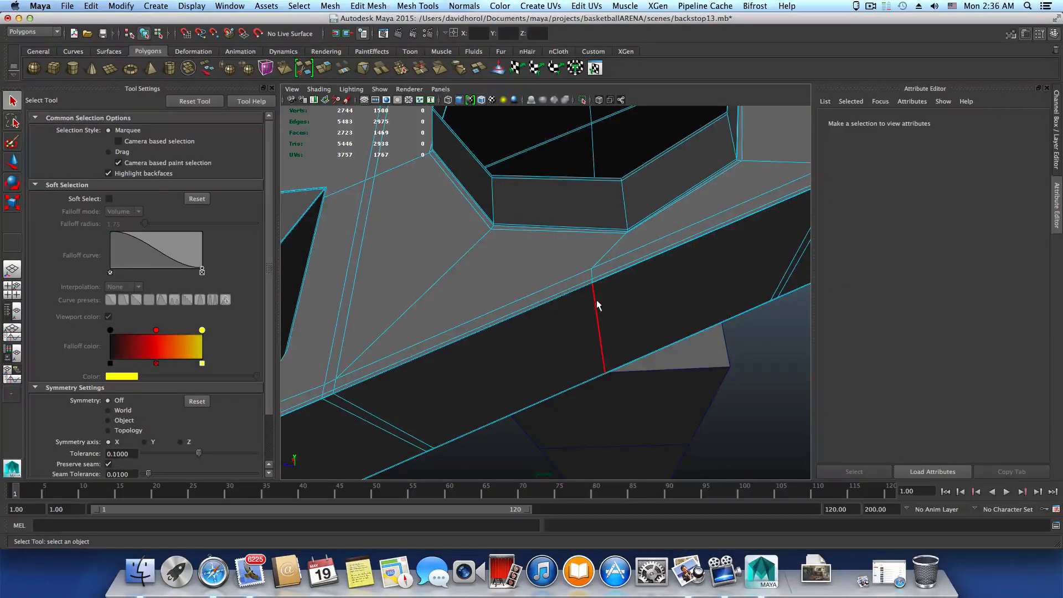
left_click(597, 305)
left_click(593, 275, "shift")
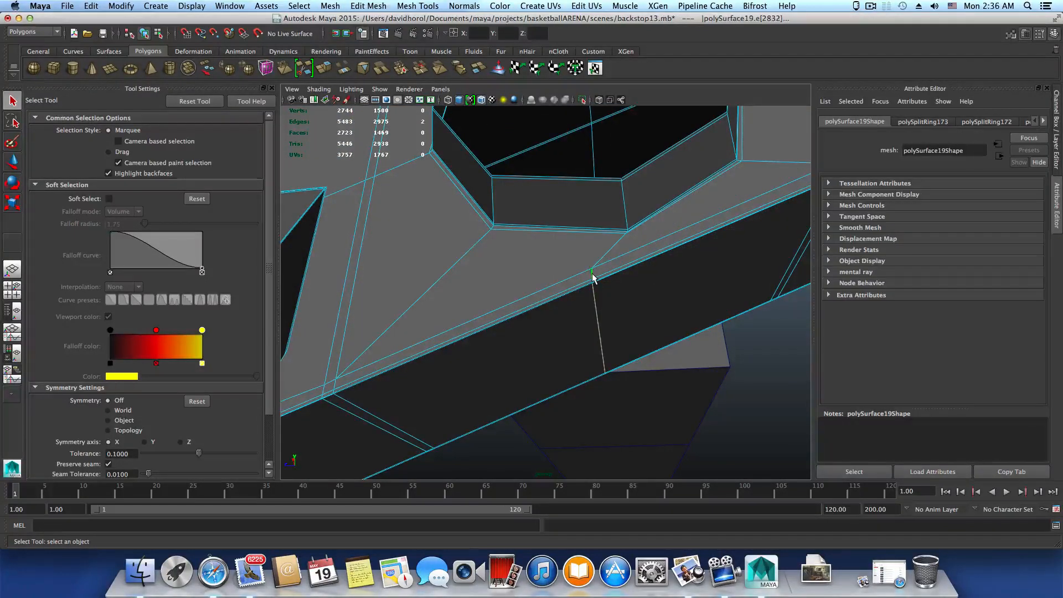
left_click(592, 280, "shift")
Step: Add the short segments that continue the underside edge onto the beam's opposite side to the edge selection
right_click_drag(593, 296, 749, 356, "alt")
middle_click_drag(750, 355, 650, 318, "alt")
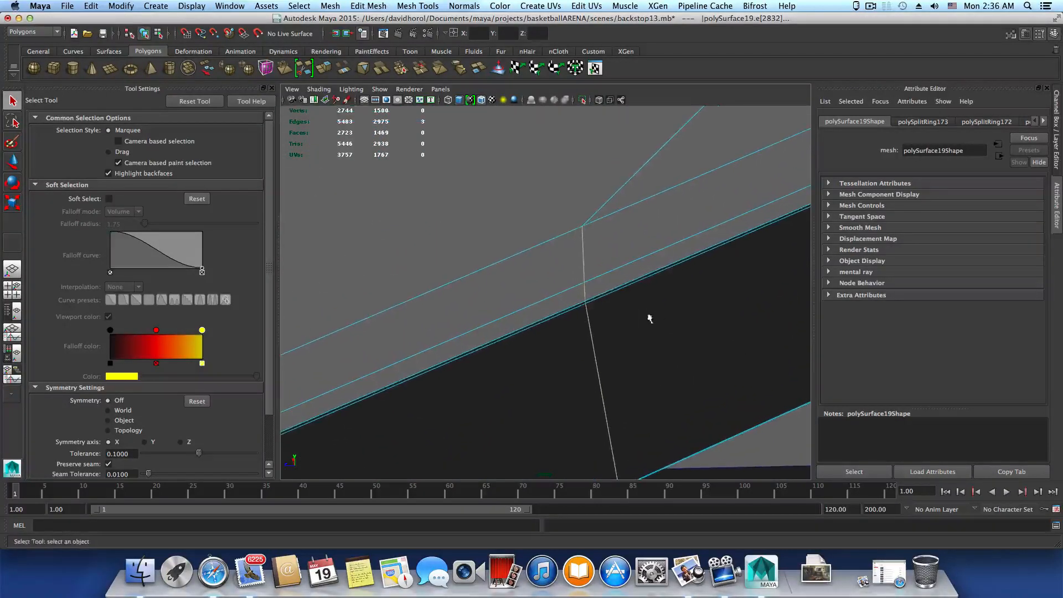
left_click_drag(651, 353, 497, 364, "alt")
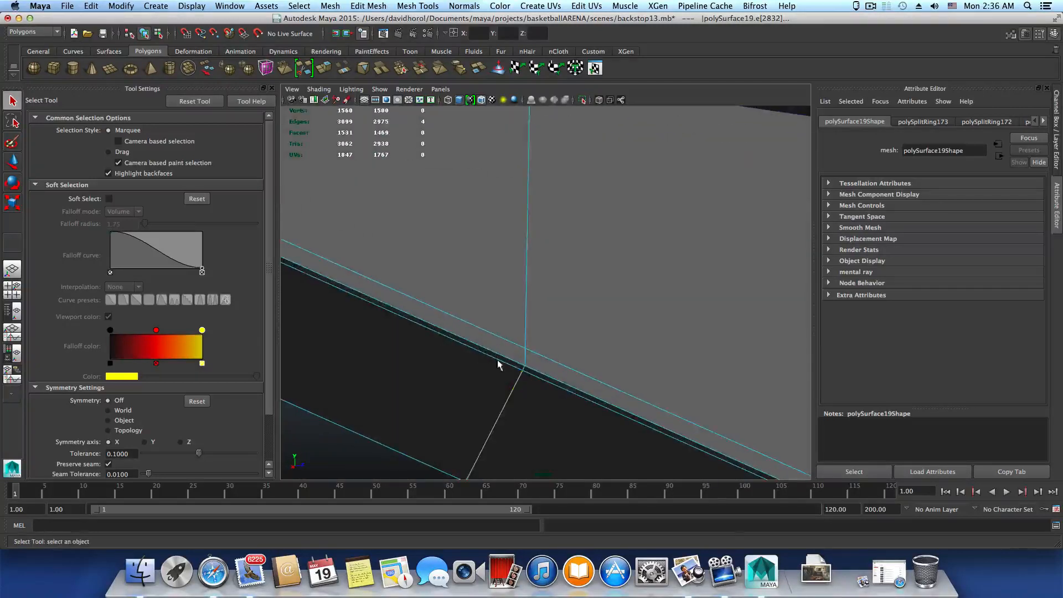
left_click(526, 364, "shift")
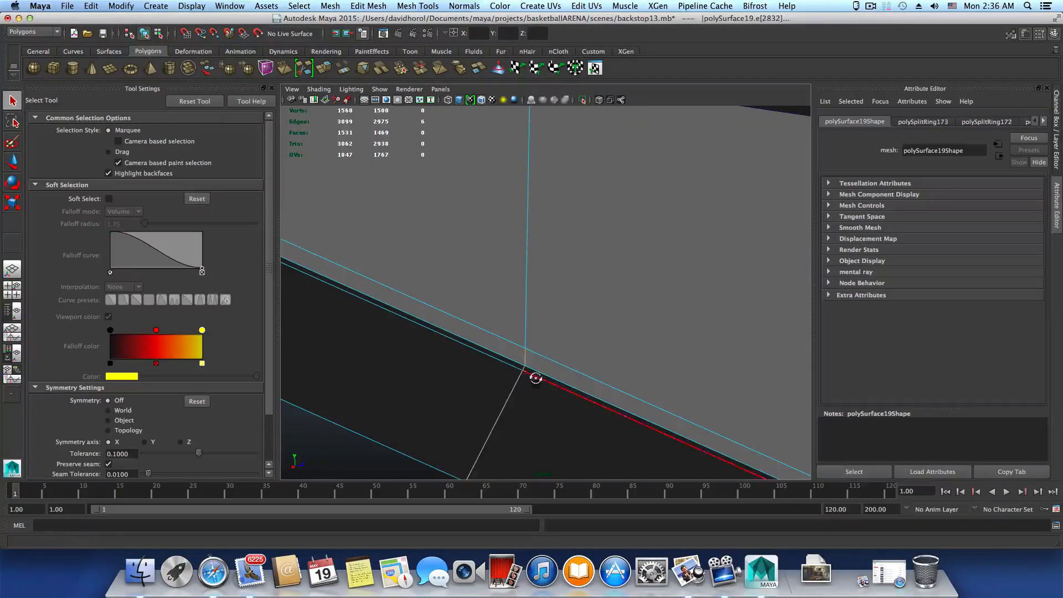
left_click_drag(534, 375, 611, 350, "alt")
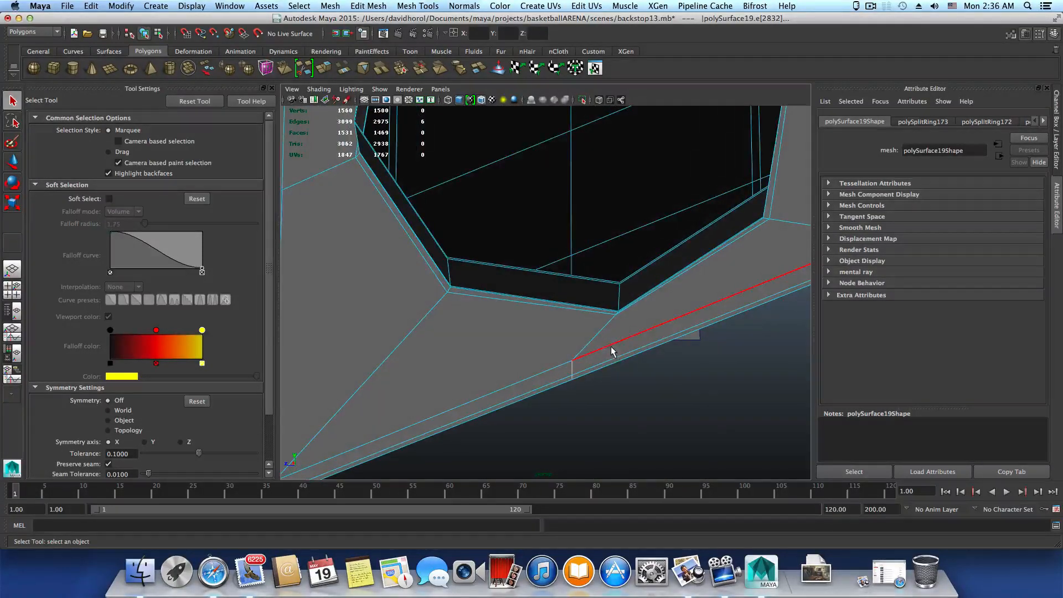
Step: Slide the selected edge path beneath the hole so it lines up with the hole's bottom corner, using the Slide Edge Tool
right_click(628, 350, "shift")
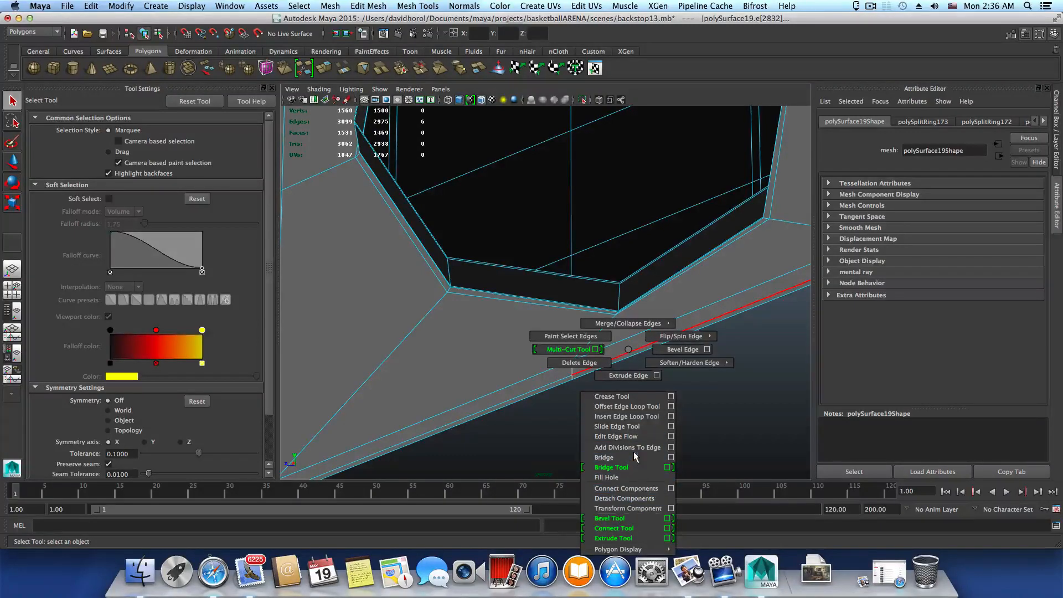
left_click(616, 426)
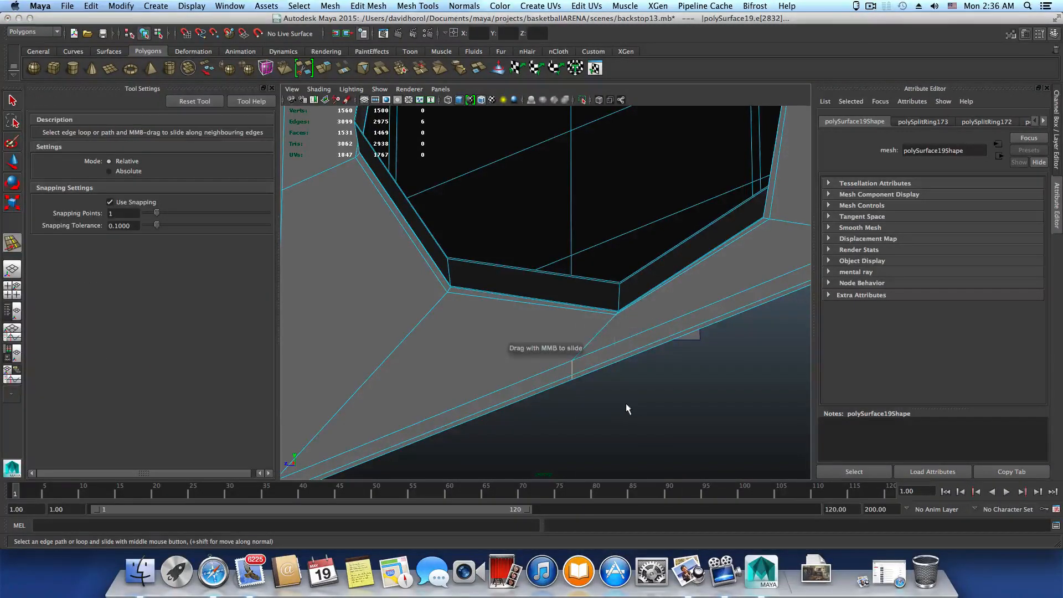
middle_click_drag(630, 403, 627, 400)
scroll(627, 404, "down", 5)
left_click_drag(627, 410, 620, 451, "alt")
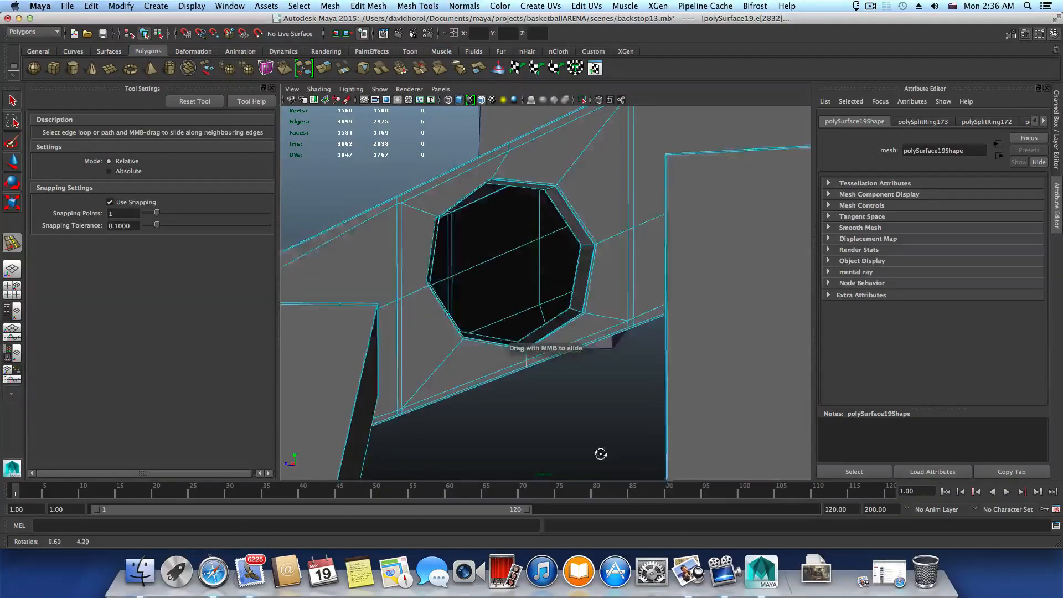
Step: Select the edge crossing the beam's upper side above the hole and the two short segments continuing it onto the front face
middle_click_drag(600, 407, 637, 495, "alt")
middle_click_drag(576, 303, 596, 389, "alt")
left_click_drag(595, 389, 598, 397, "alt")
right_click_drag(598, 396, 659, 363, "alt")
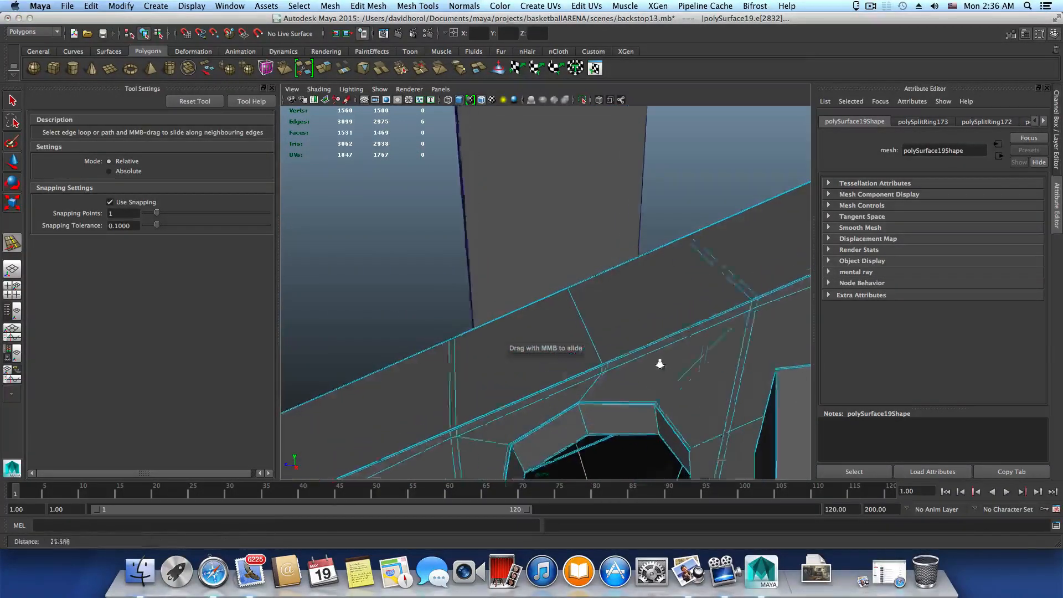
middle_click_drag(623, 350, 652, 310, "alt")
scroll(658, 320, "up", 4)
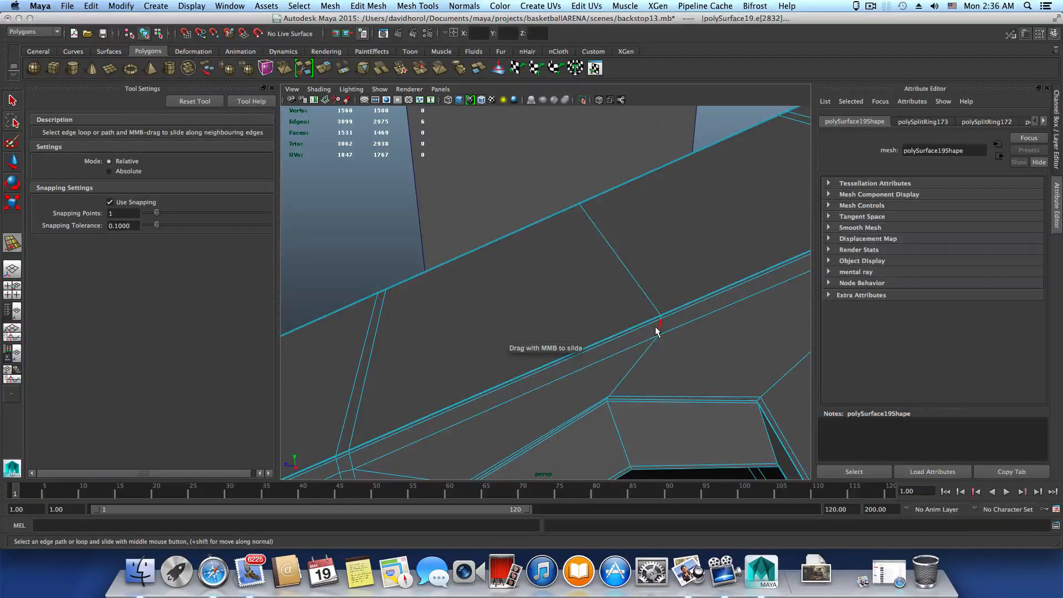
left_click(658, 327)
left_click(660, 317, "shift")
right_click_drag(660, 319, 727, 335, "alt")
middle_click_drag(726, 335, 679, 355, "alt")
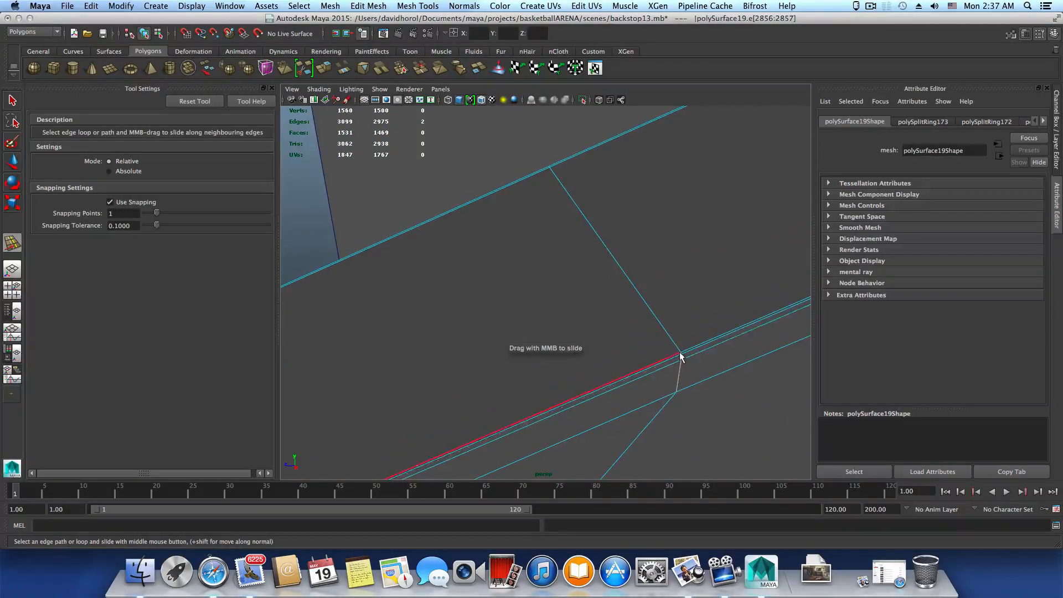
left_click(681, 353)
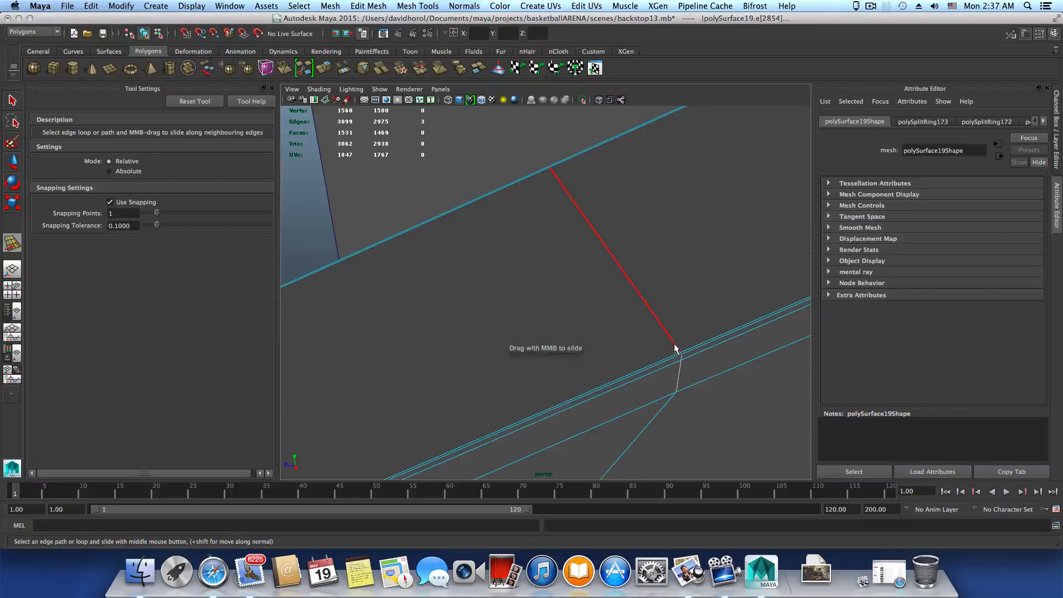
Step: Add the short segments that continue the upper crossing edge onto the beam's opposite side to the selection
left_click_drag(607, 315, 482, 292, "alt")
right_click_drag(468, 307, 514, 344, "alt")
middle_click_drag(513, 345, 674, 360, "alt")
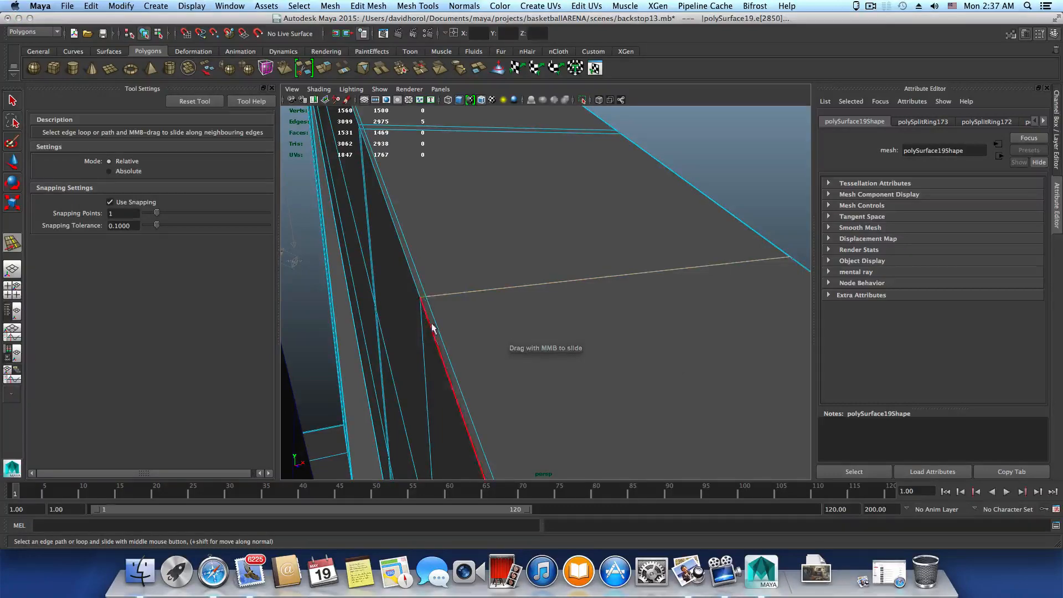
left_click_drag(432, 328, 411, 314, "alt")
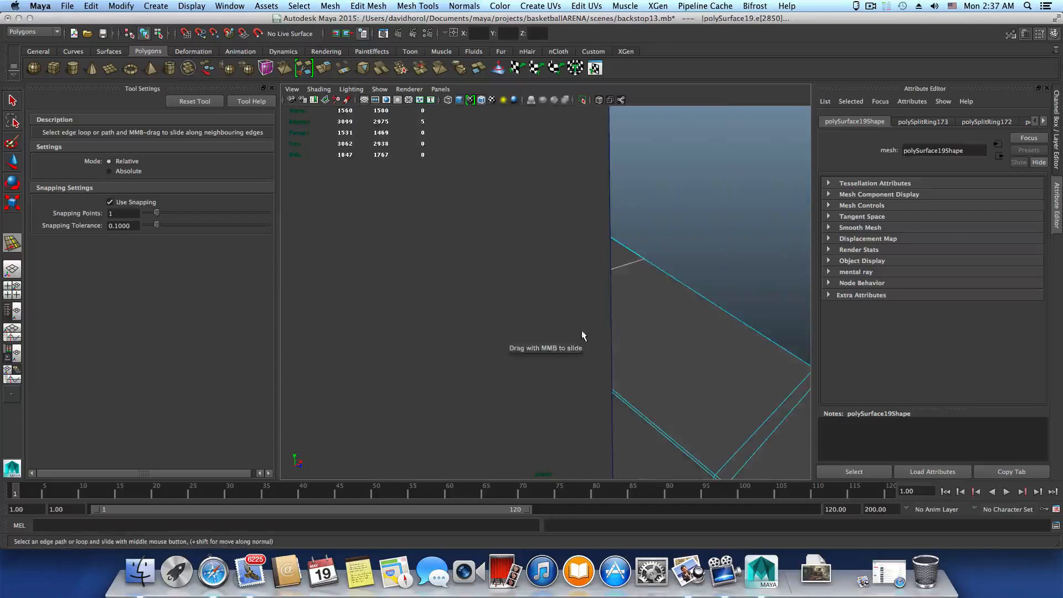
left_click_drag(582, 331, 460, 331, "alt")
left_click(460, 336)
Step: Slide the selected edge path above the hole along the beam until it lines up with the hole's top corner
right_click_drag(523, 336, 516, 411, "shift")
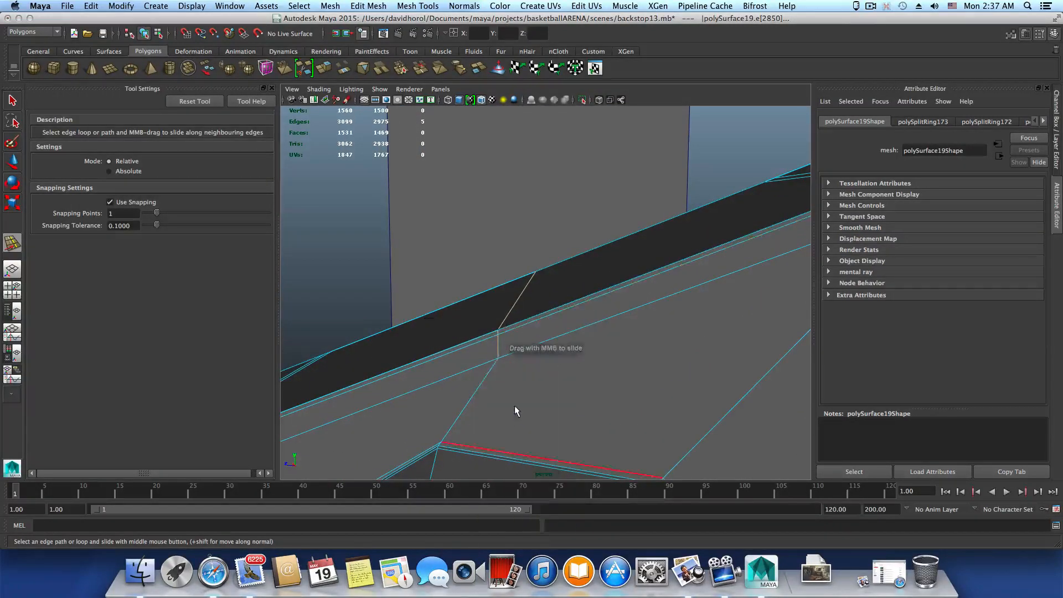
middle_click_drag(506, 395, 580, 232)
right_click_drag(580, 232, 534, 276, "alt")
left_click_drag(534, 275, 540, 275, "alt")
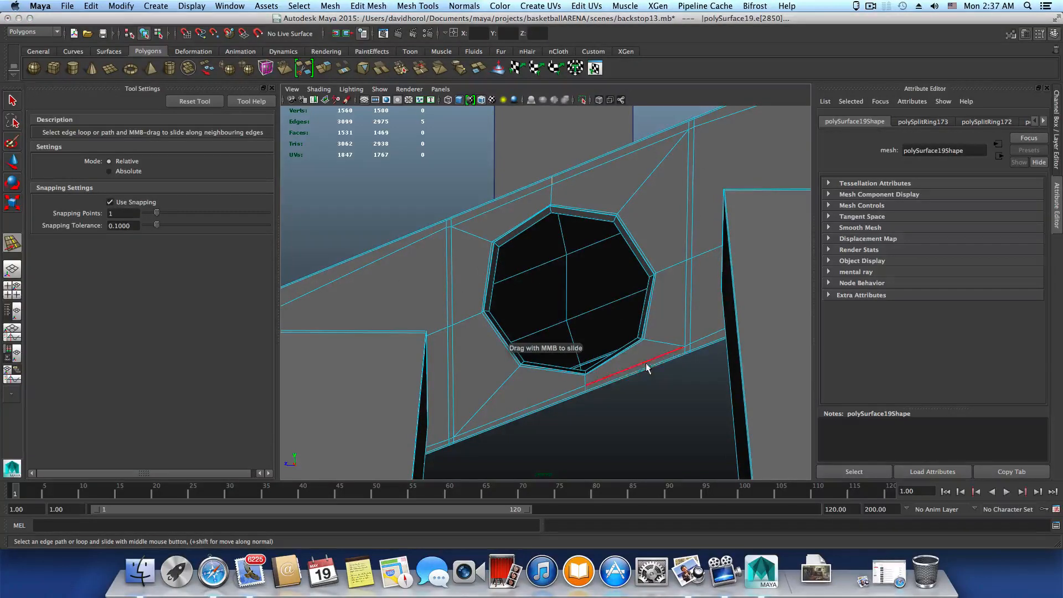
mouse_move(640, 342)
left_mouse_down("alt")
mouse_move(627, 342)
mouse_move(636, 341)
left_mouse_up("alt")
Step: Select the ring of eight faces surrounding the octagonal hole and duplicate them as a separate piece
key("F9")
key("F8")
right_click_drag(666, 279, 663, 307)
left_click(664, 307)
double_click(662, 240, "shift")
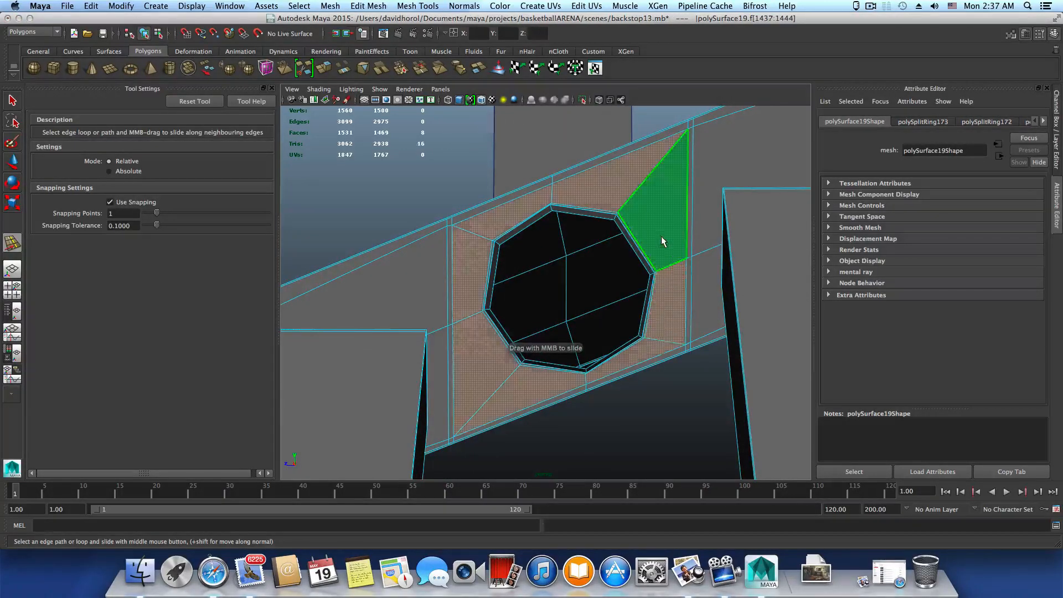
left_click_drag(647, 265, 624, 278, "alt")
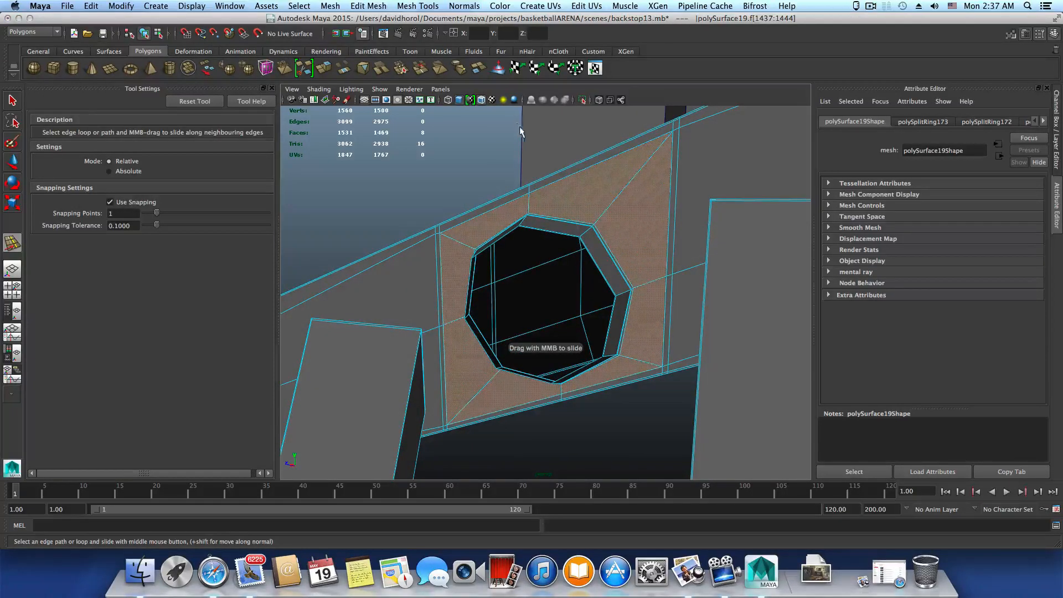
left_click(363, 6)
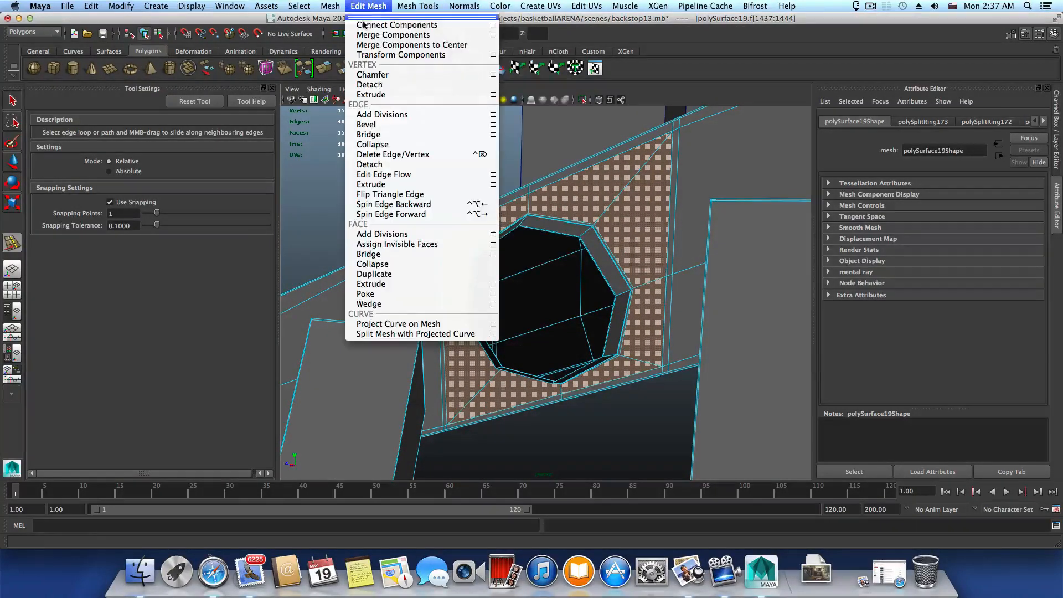
left_click(375, 273)
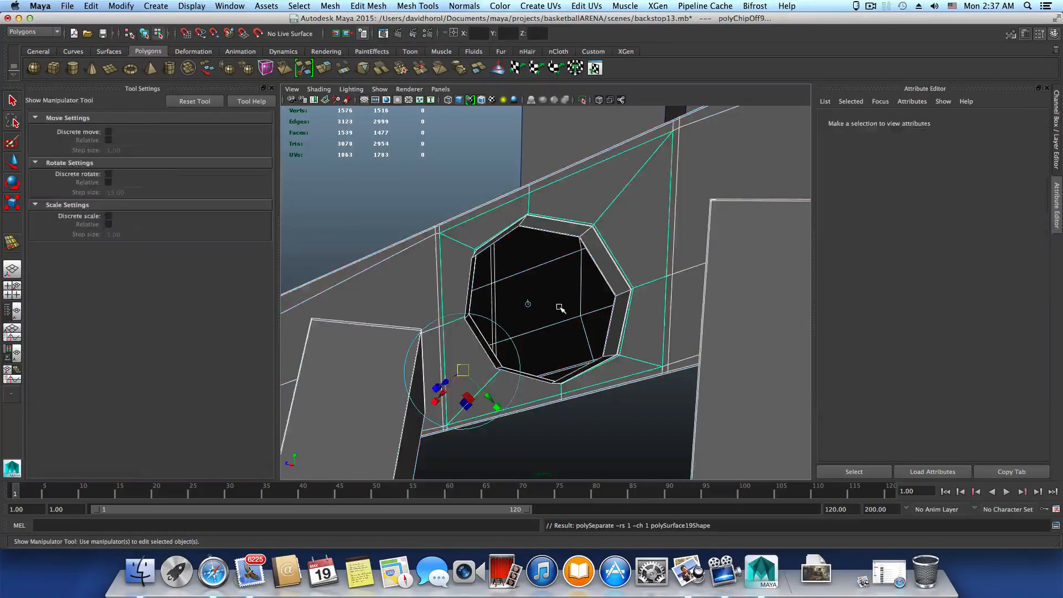
Step: Select the duplicated face ring as an object, center its pivot and move it outward off the beam
left_click_drag(580, 218, 640, 221, "alt")
key("F8")
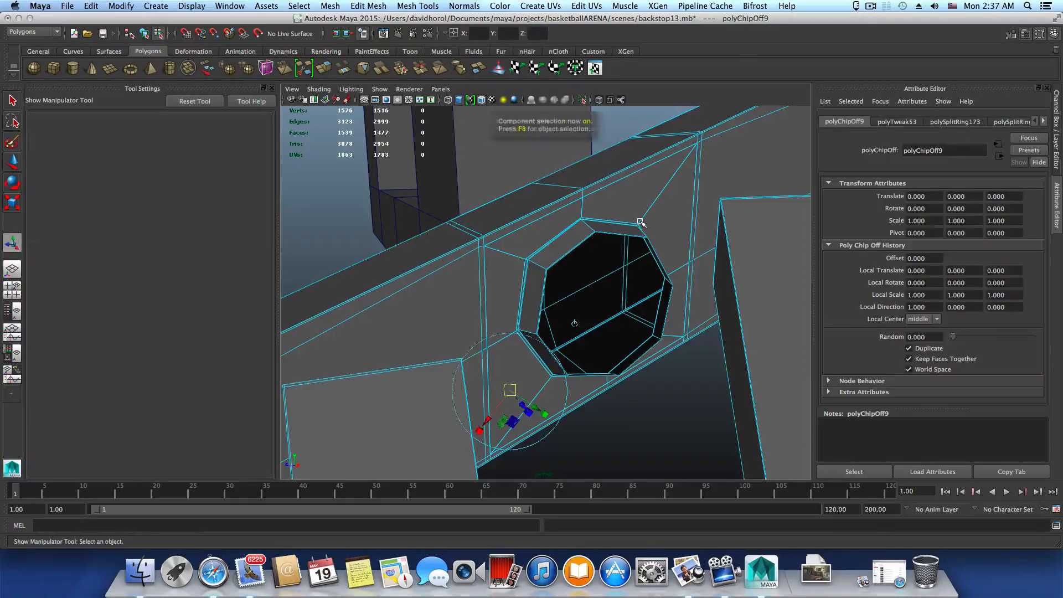
left_click(727, 170, "ctrl")
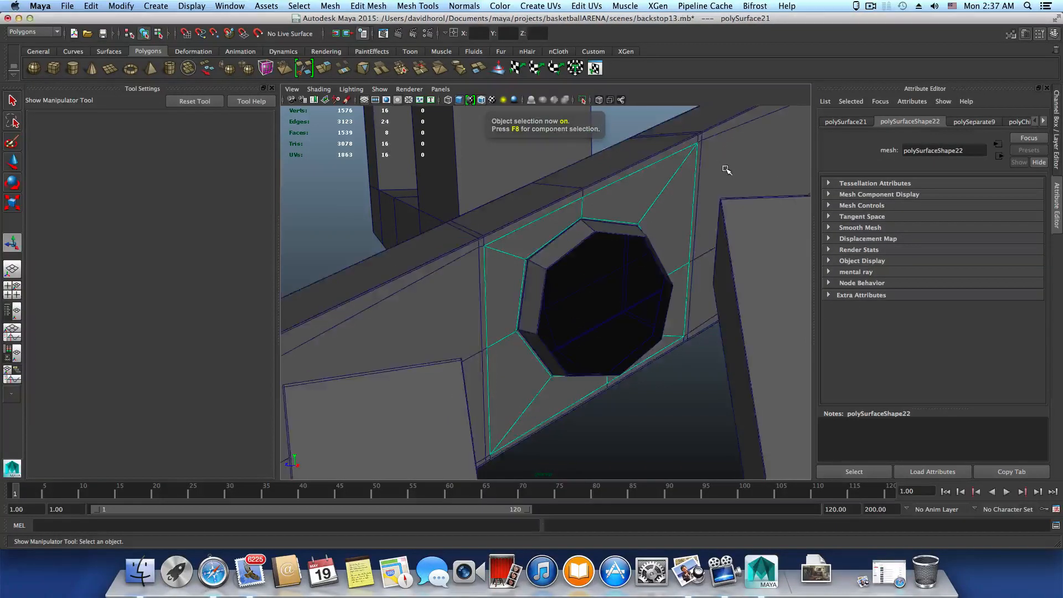
key("w")
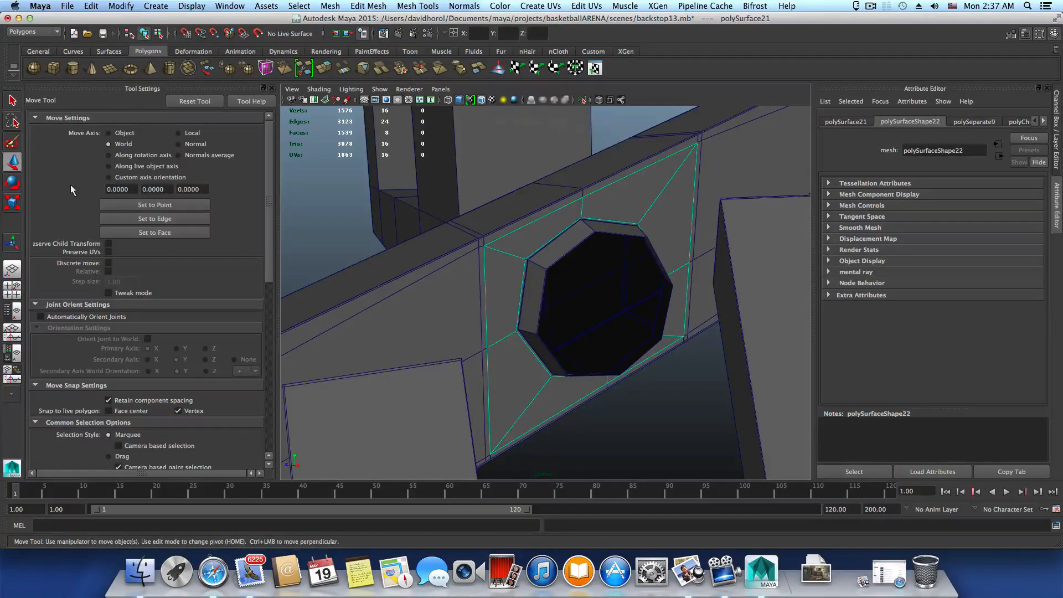
left_click(121, 5)
left_click(136, 126)
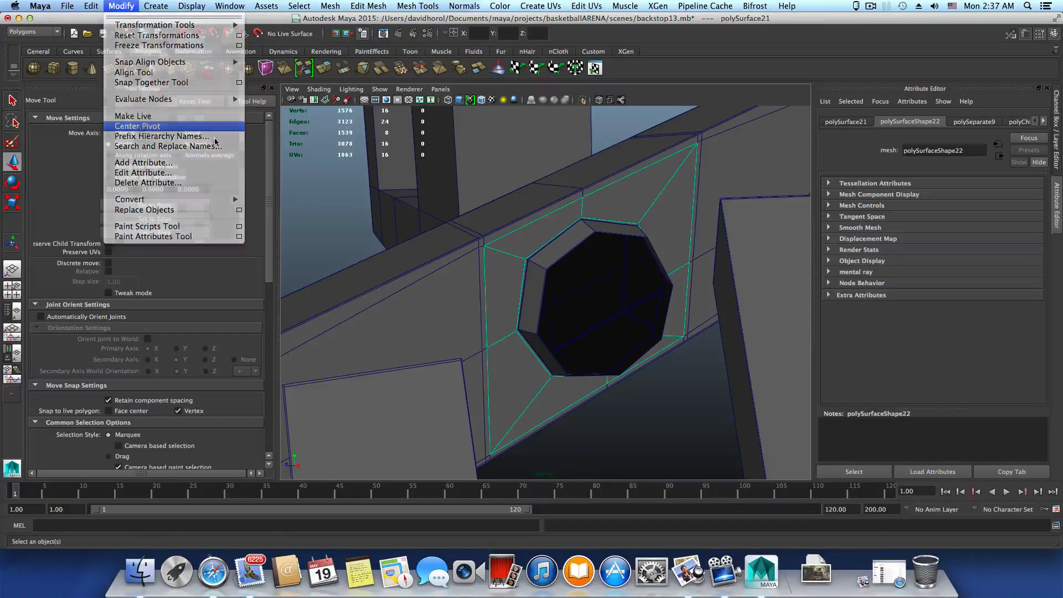
left_click_drag(667, 320, 526, 300, "alt")
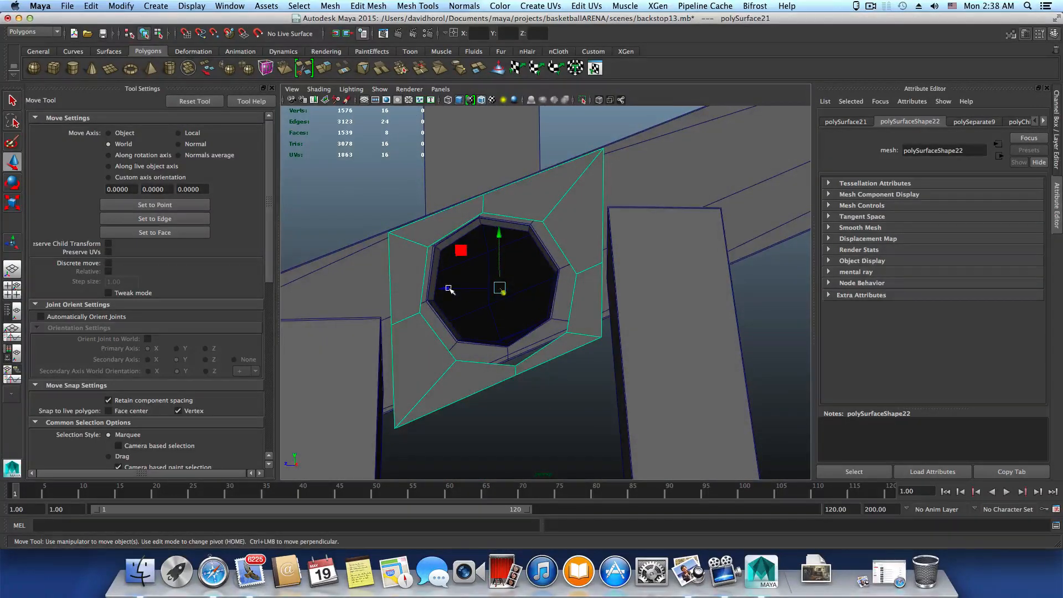
left_click_drag(539, 281, 550, 244, "alt")
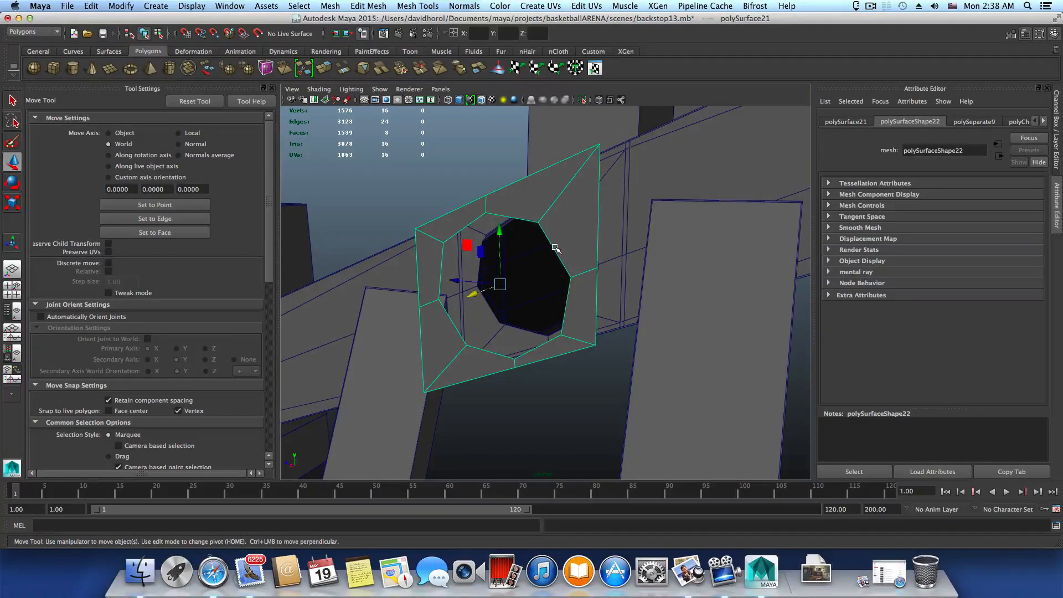
Step: Try to turn the duplicated ring around with the Rotate Tool in 15-degree steps, and undo the rotations
key("r")
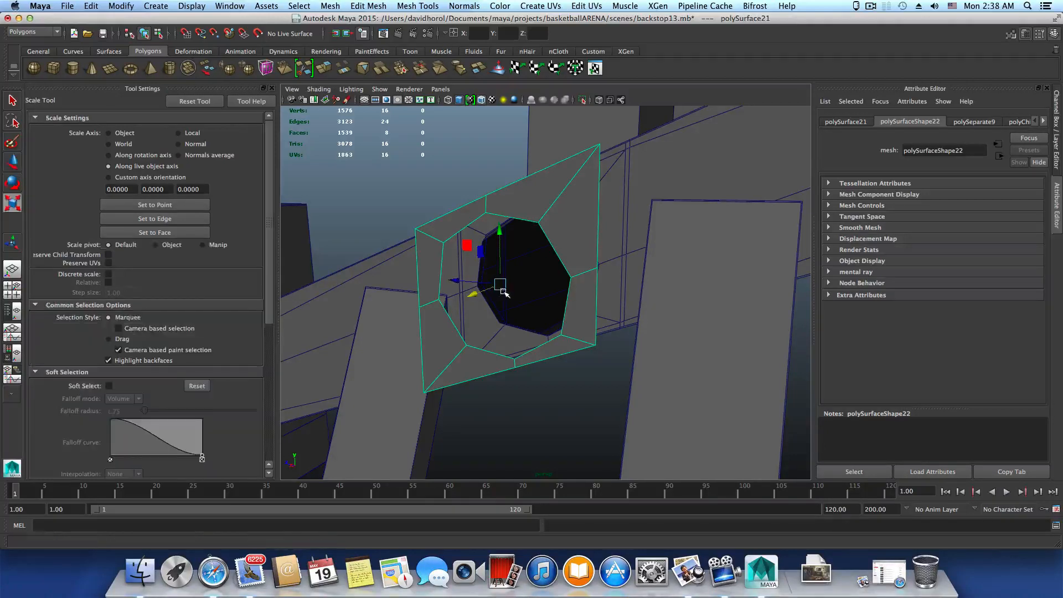
key("e")
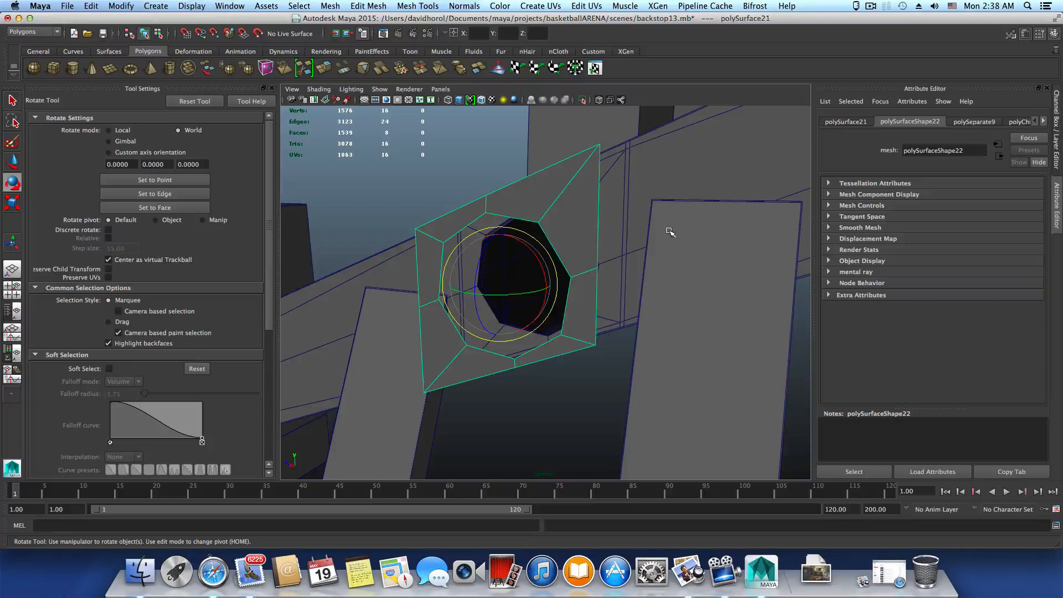
left_click_drag(542, 266, 650, 285)
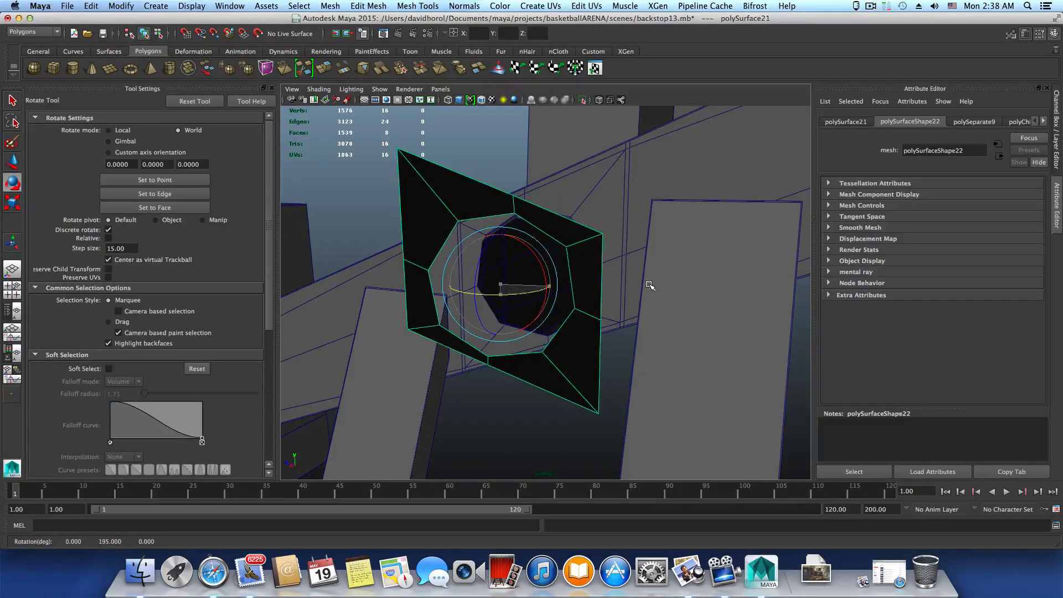
left_click_drag(530, 252, 551, 309)
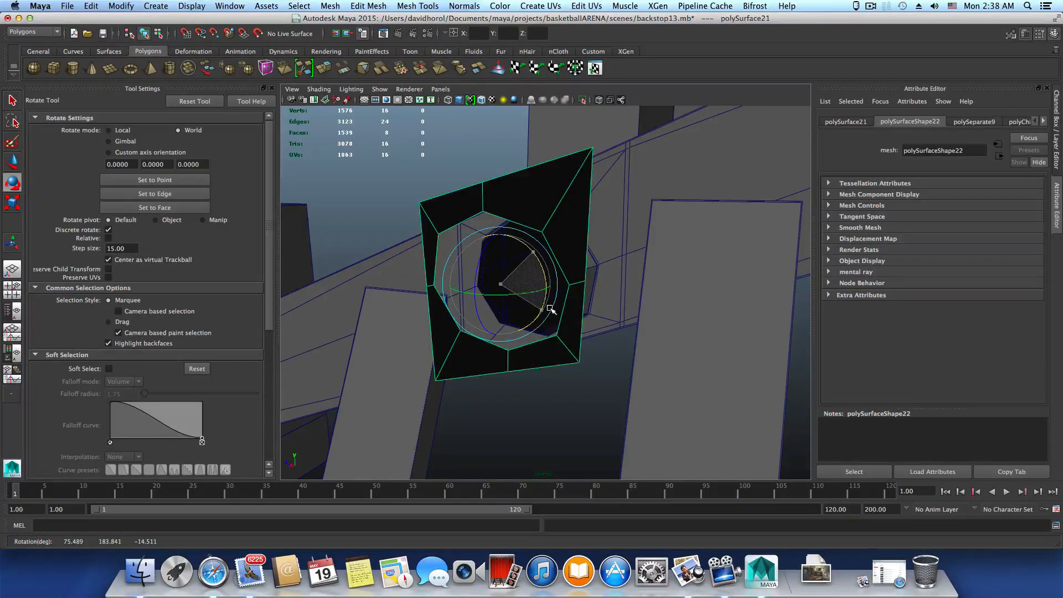
mouse_move(550, 309)
left_mouse_down()
mouse_move(523, 253)
mouse_move(543, 309)
left_mouse_up()
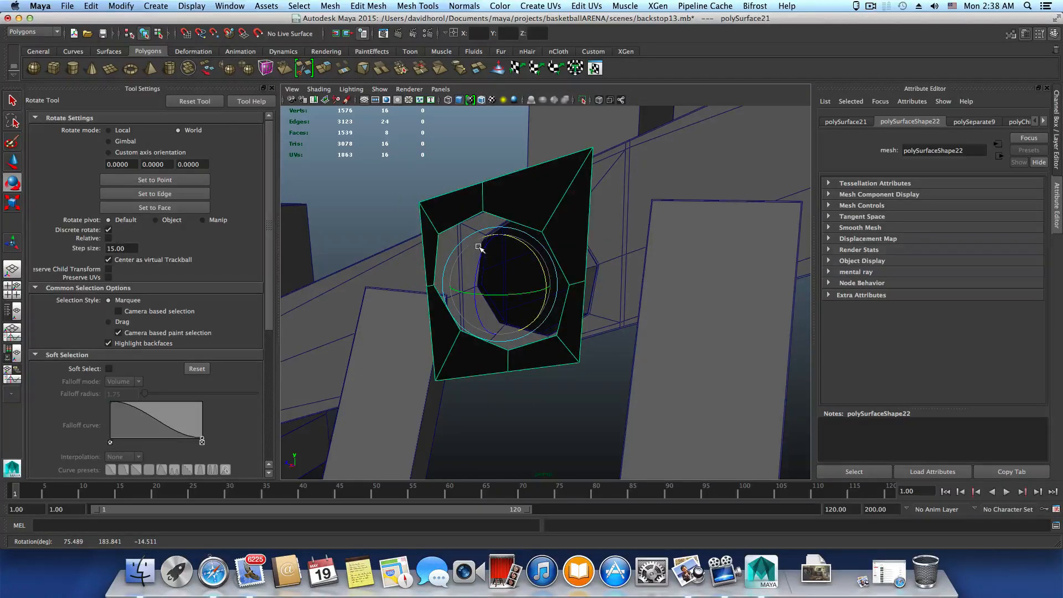
left_click_drag(483, 250, 576, 243)
key("z")
key("z")
Step: Reverse the normals of the duplicated face ring and return to object selection
left_click(459, 5)
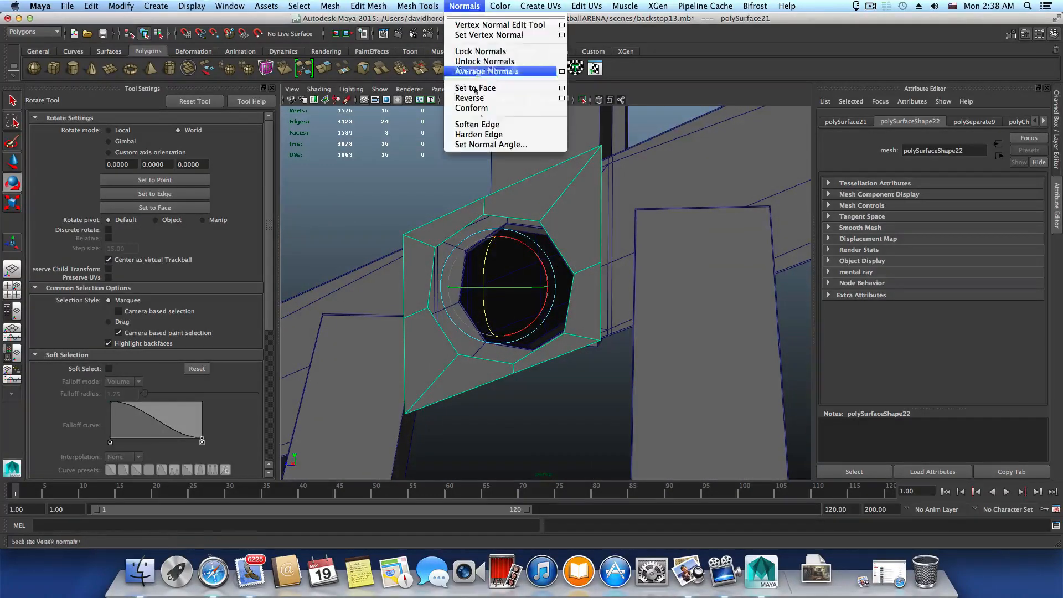
left_click(531, 102)
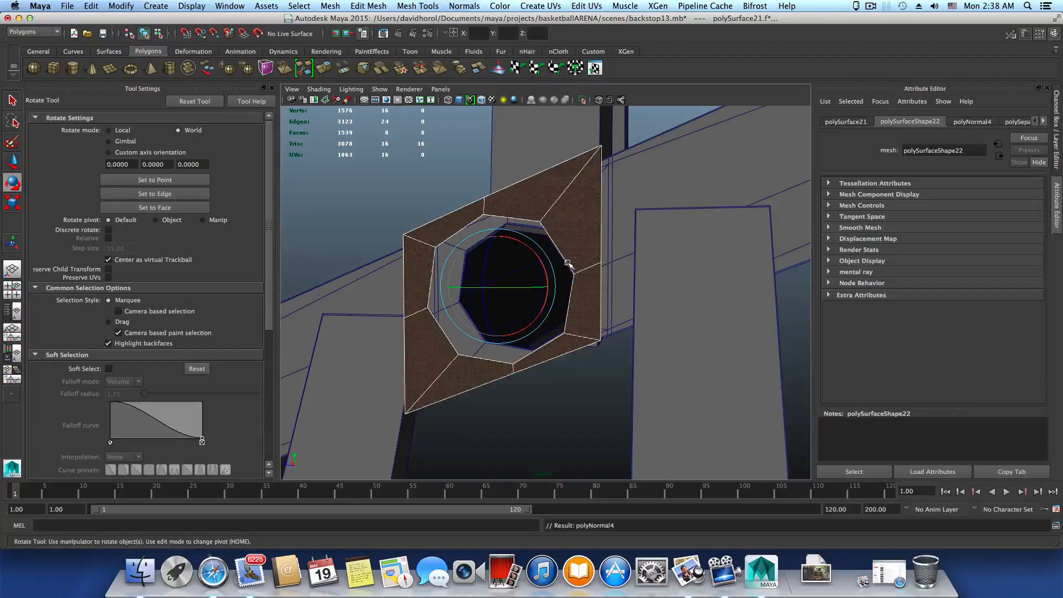
left_click_drag(529, 265, 527, 275, "alt")
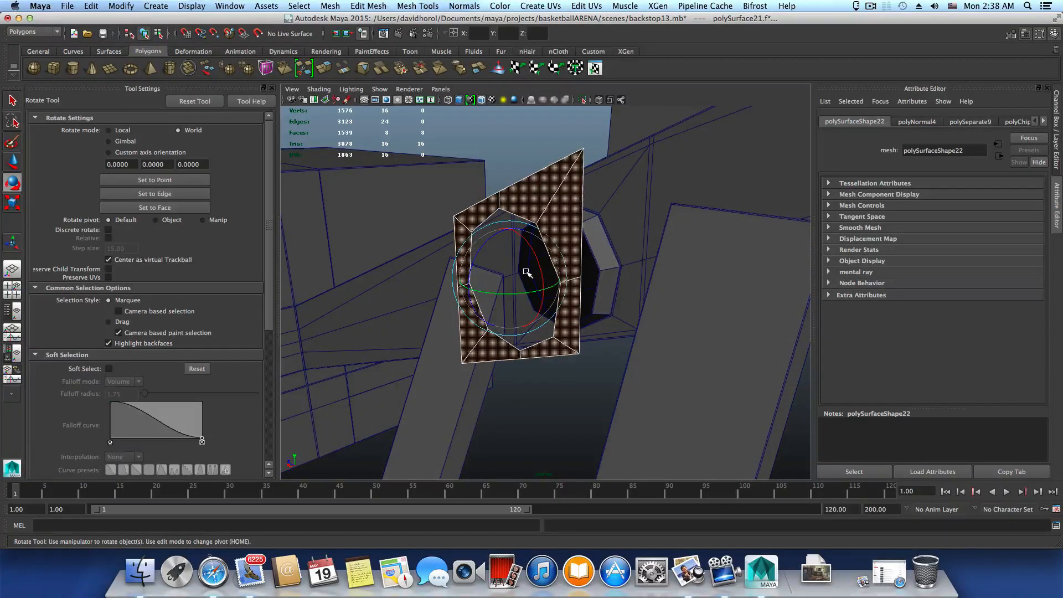
key("F8")
Step: Move the reversed face ring through the beam to the opposite side that has no hole
key("w")
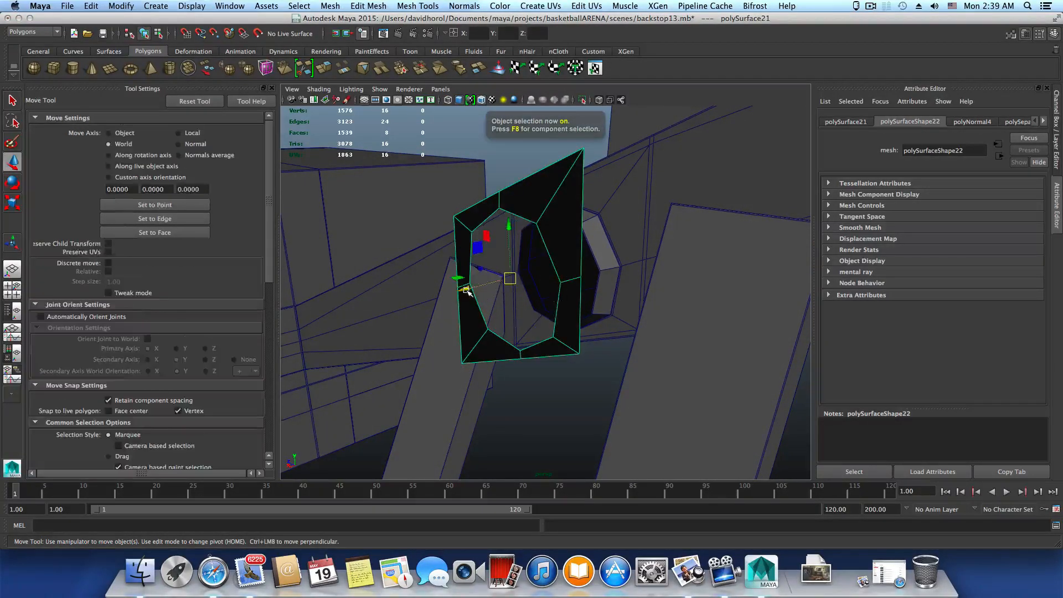
left_click_drag(467, 291, 515, 295, "alt")
mouse_move(514, 294)
right_mouse_down("alt")
mouse_move(551, 306)
mouse_move(465, 296)
mouse_move(500, 293)
right_mouse_up("alt")
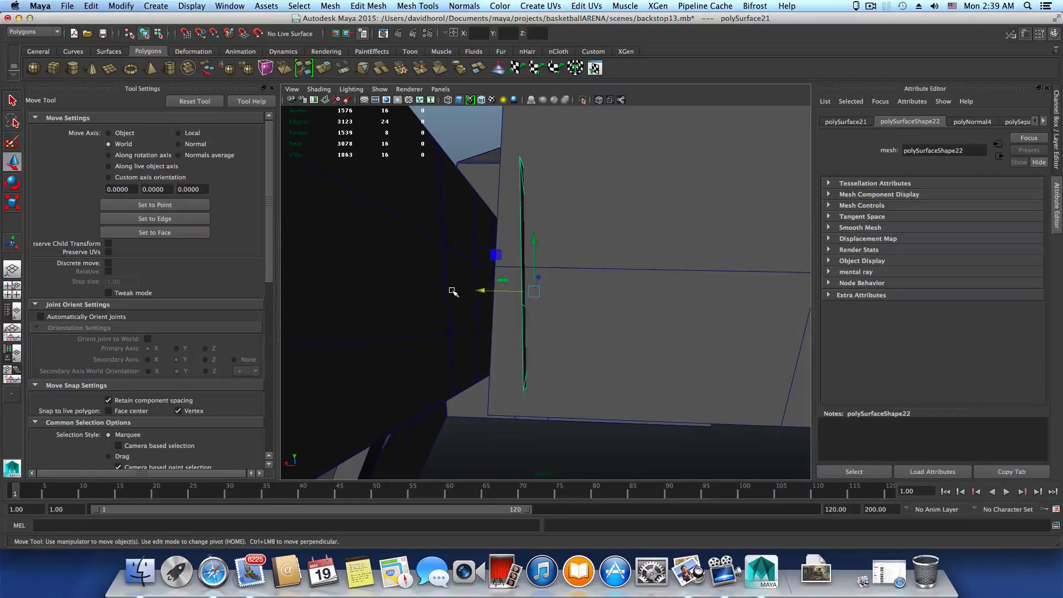
Step: Add the backstop frame to the selection and isolate it together with the face ring in the viewport
left_click(424, 291)
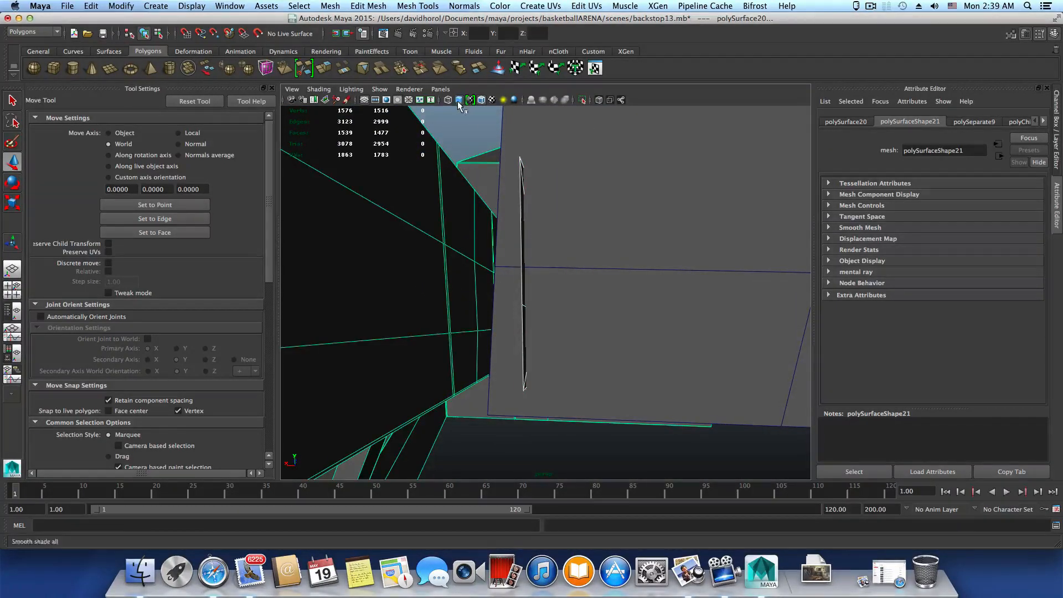
left_click(581, 100)
left_click_drag(591, 204, 486, 210, "alt")
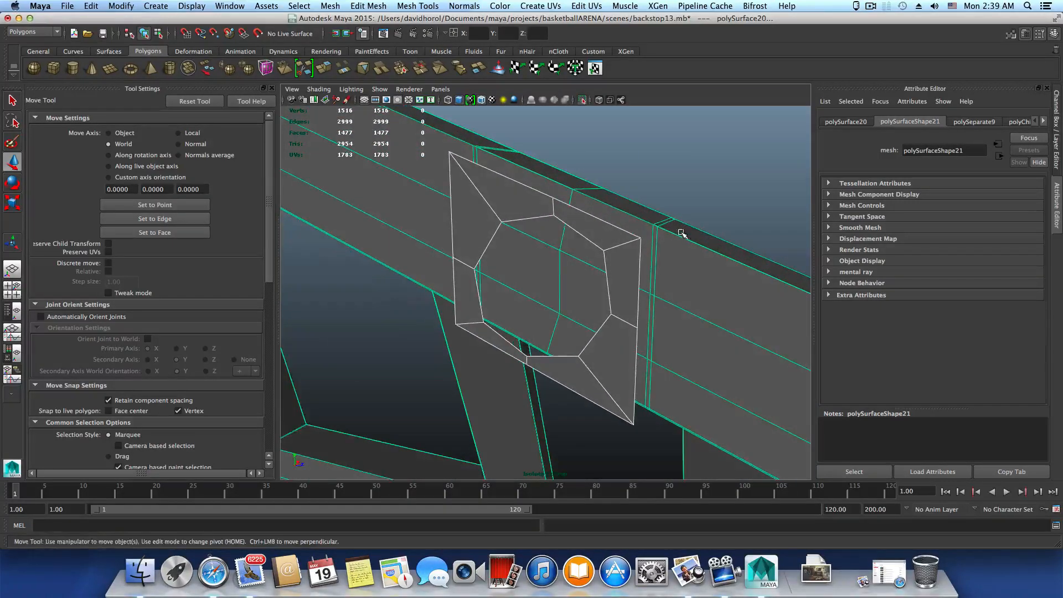
left_click_drag(682, 233, 572, 221, "alt")
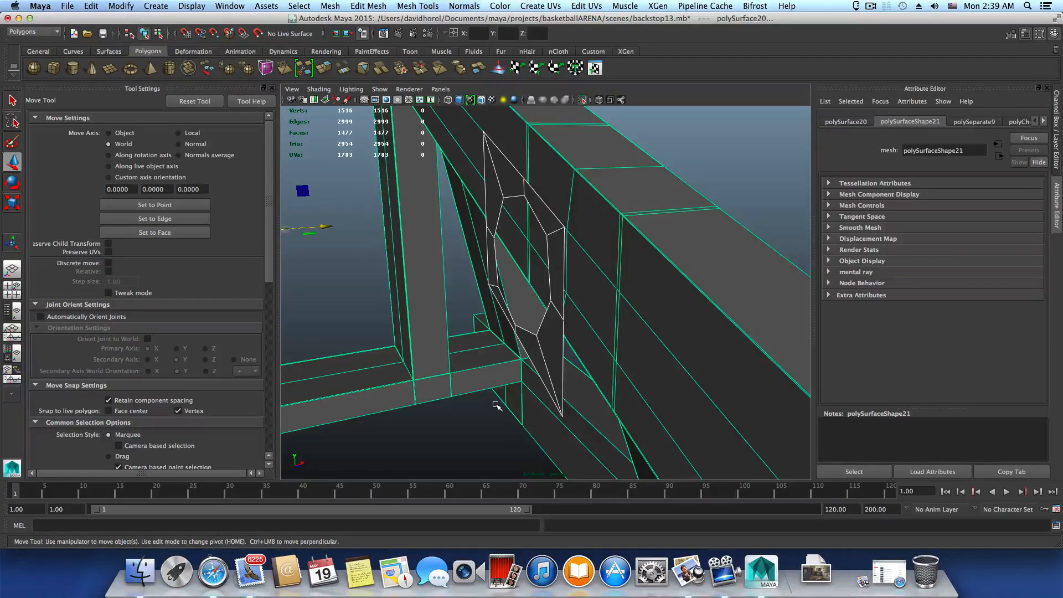
Step: Clear the selection and switch the backstop frame to vertex editing near the face ring
left_click(496, 405)
left_click_drag(674, 287, 711, 263, "alt")
left_click_drag(618, 293, 570, 295, "alt")
right_click_drag(633, 306, 617, 292)
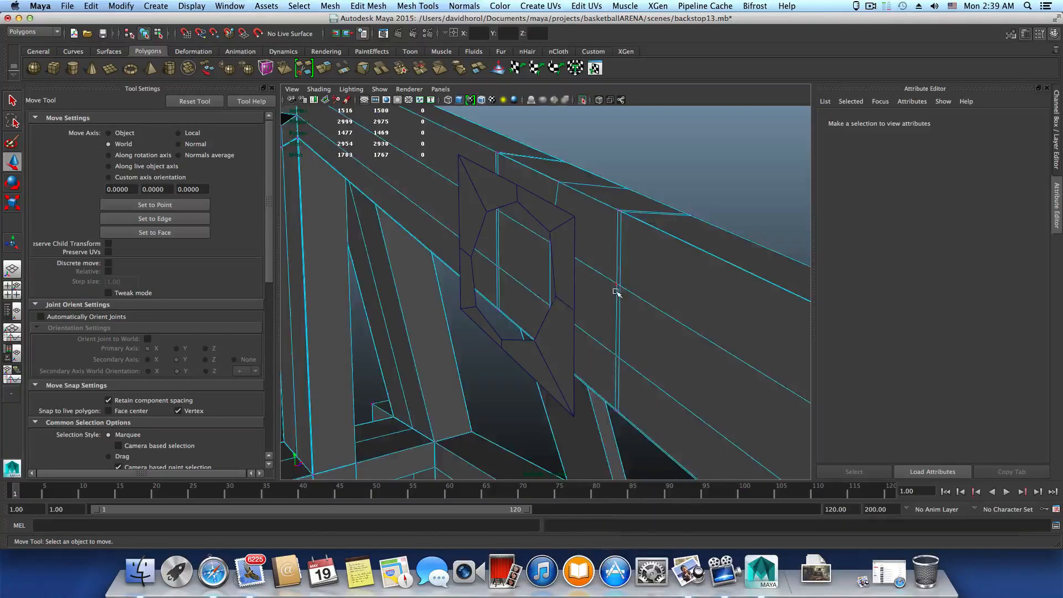
Step: Select the vertices behind the face ring where the two inner lengthwise edges cross the outer edge-loop pairs on the beam's solid side
mouse_move(624, 297)
left_mouse_down("alt")
mouse_move(515, 287)
mouse_move(600, 289)
mouse_move(604, 275)
mouse_move(624, 294)
left_mouse_up("alt")
left_click_drag(619, 309, 540, 311, "alt")
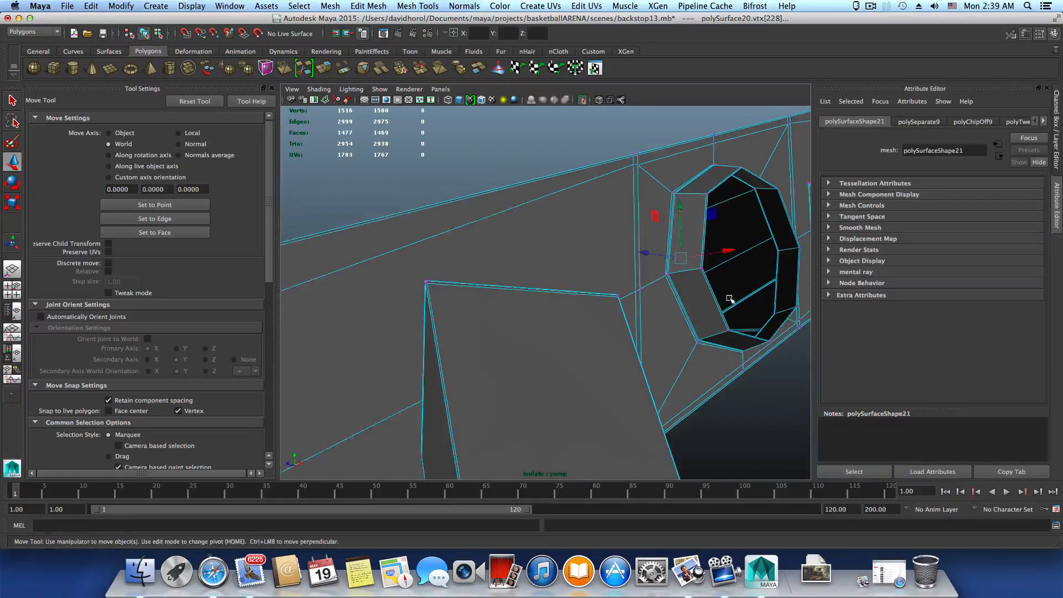
left_click_drag(730, 299, 632, 303, "alt")
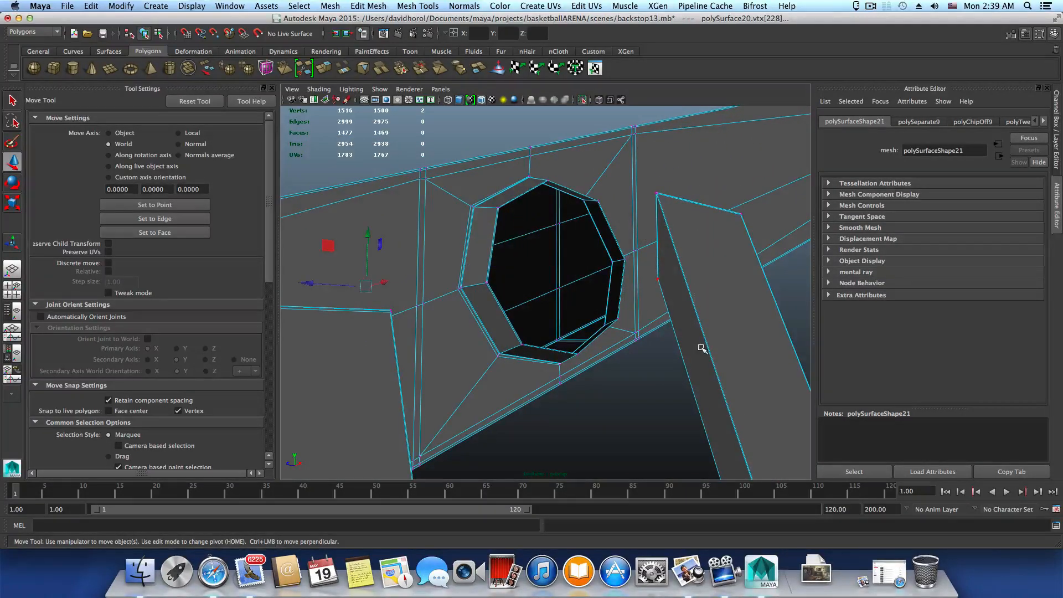
left_click_drag(559, 320, 668, 317, "alt")
left_click_drag(690, 322, 683, 314, "alt")
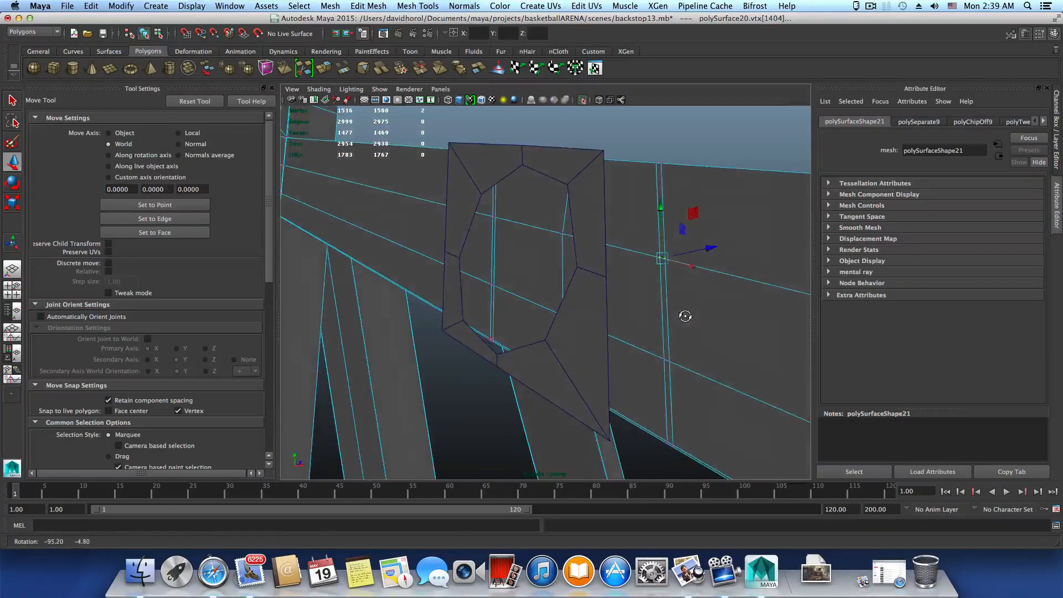
mouse_move(547, 239)
left_mouse_down("alt")
mouse_move(423, 261)
mouse_move(361, 253)
mouse_move(571, 244)
mouse_move(550, 238)
left_mouse_up("alt")
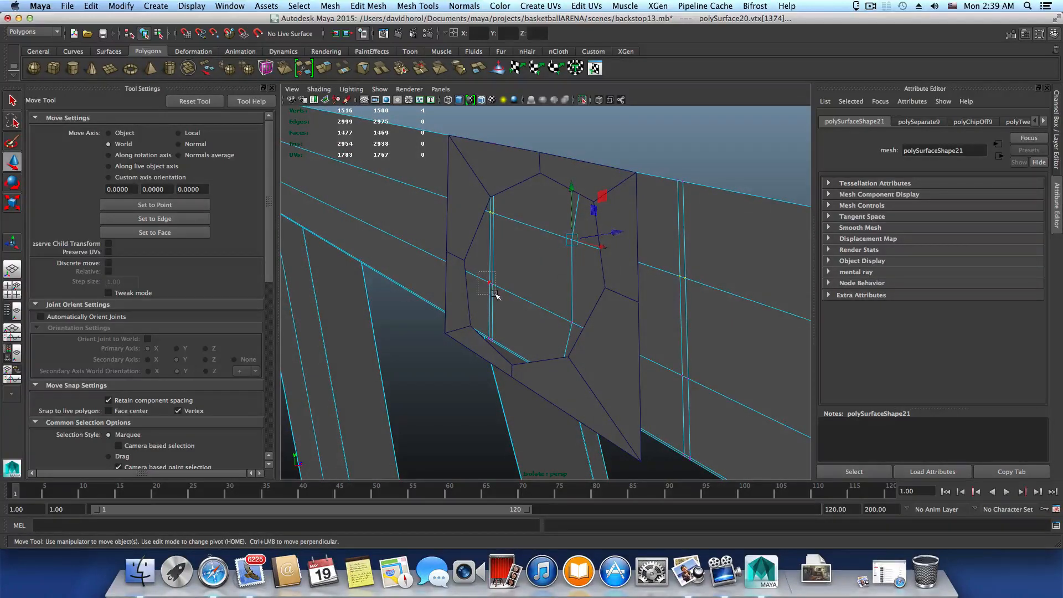
left_click_drag(500, 295, 499, 295)
left_click_drag(500, 295, 563, 351, "alt")
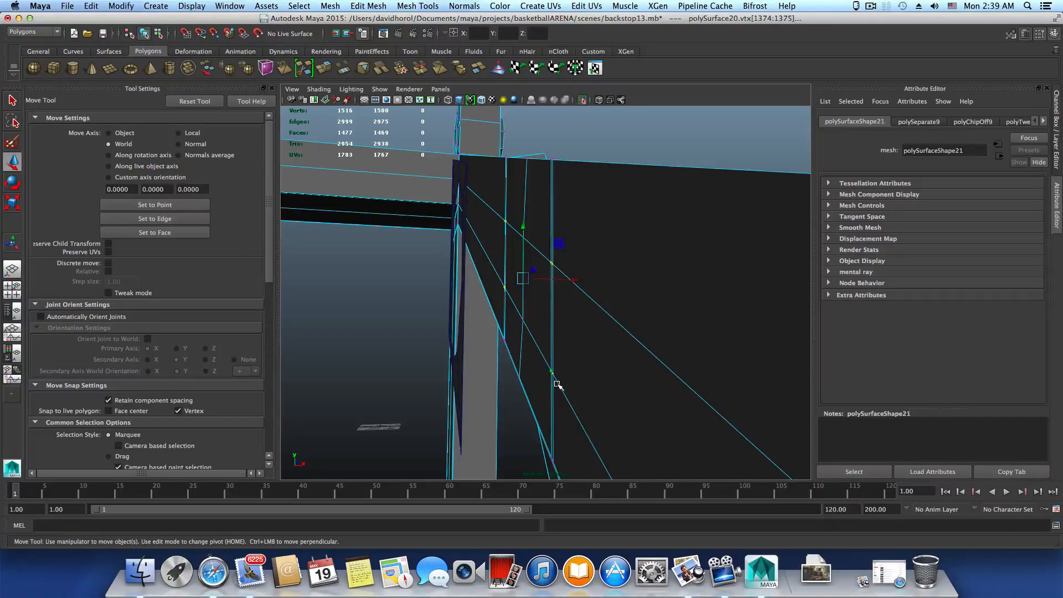
left_click_drag(557, 383, 723, 409, "alt")
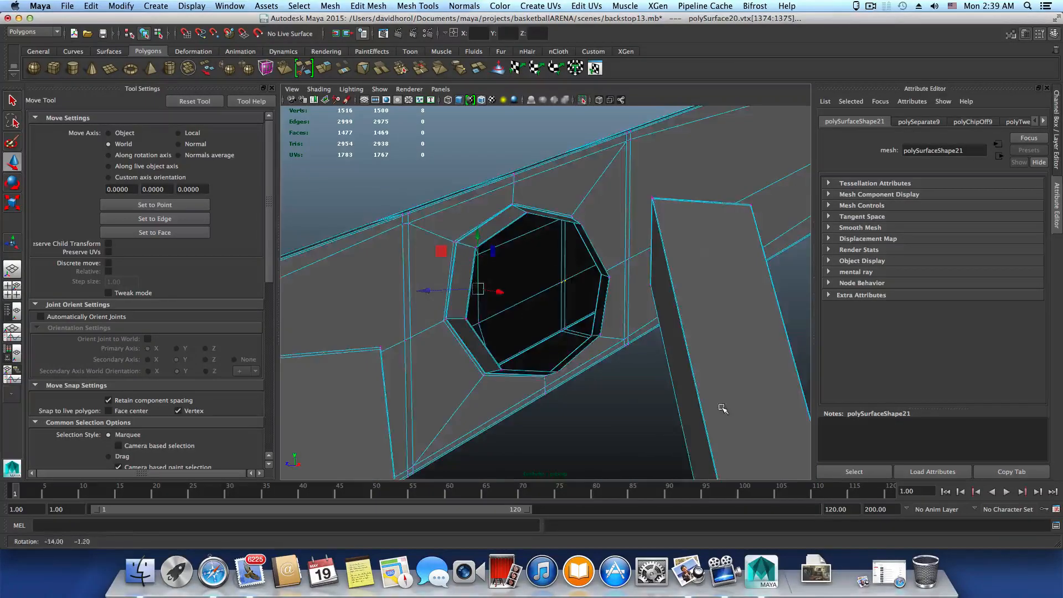
Step: Check the vertex selection from both sides of the beam and exclude stray vertices on the adjoining support leg
right_click_drag(723, 408, 531, 420, "alt")
middle_click_drag(531, 420, 299, 429, "alt")
left_click_drag(524, 413, 572, 413, "alt")
right_click_drag(572, 413, 532, 410, "alt")
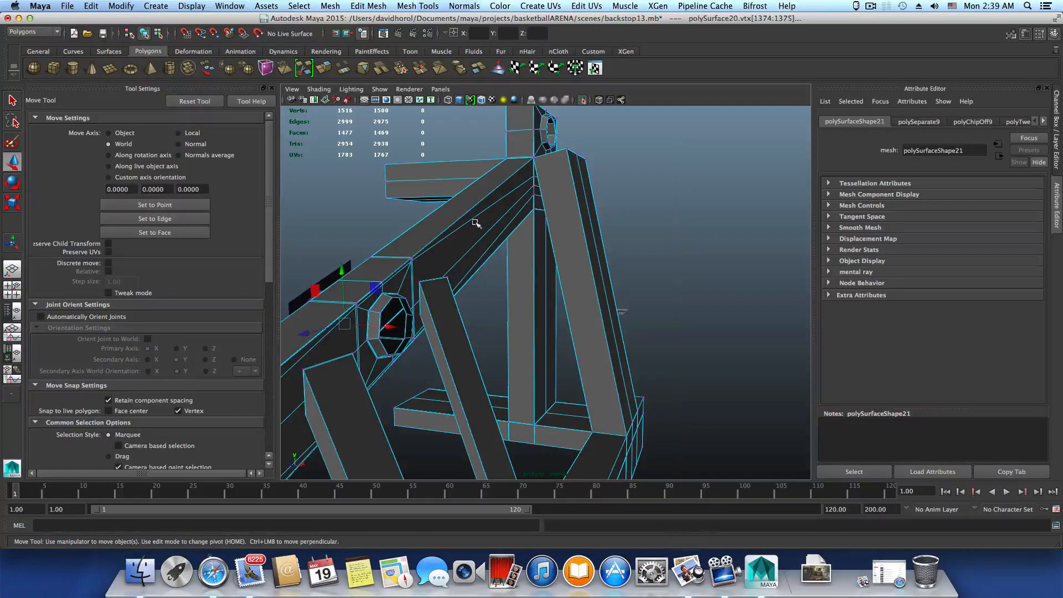
left_click_drag(552, 375, 419, 277, "alt")
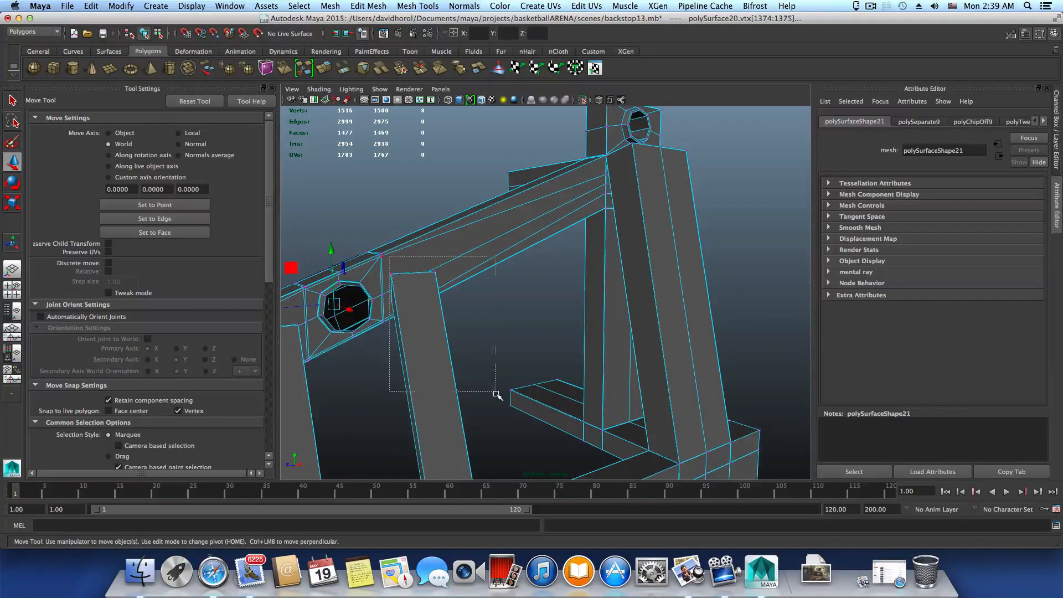
left_click_drag(443, 424, 625, 378, "alt")
middle_click_drag(625, 378, 586, 415, "alt")
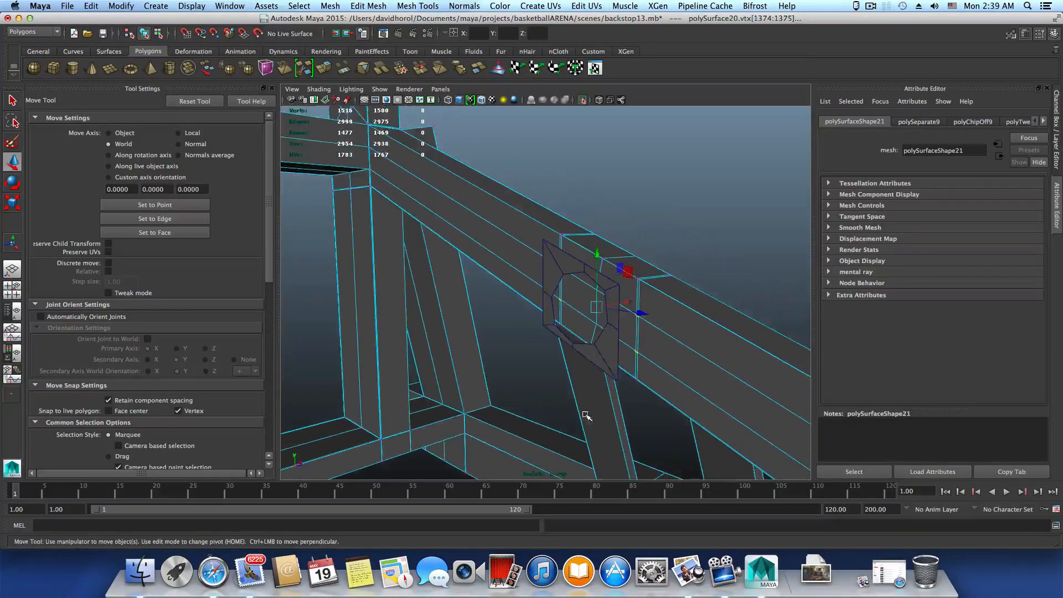
Step: Add the two middle-column vertices to the selection and scale it vertically to spread the lengthwise edges apart
key("r")
left_click_drag(596, 255, 597, 238)
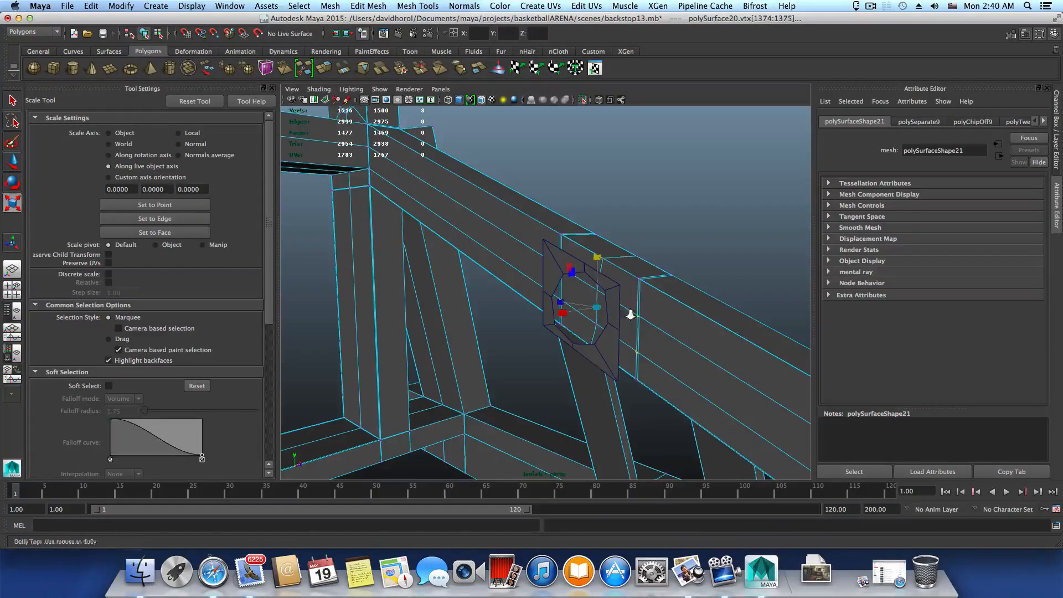
right_click_drag(636, 311, 657, 314, "alt")
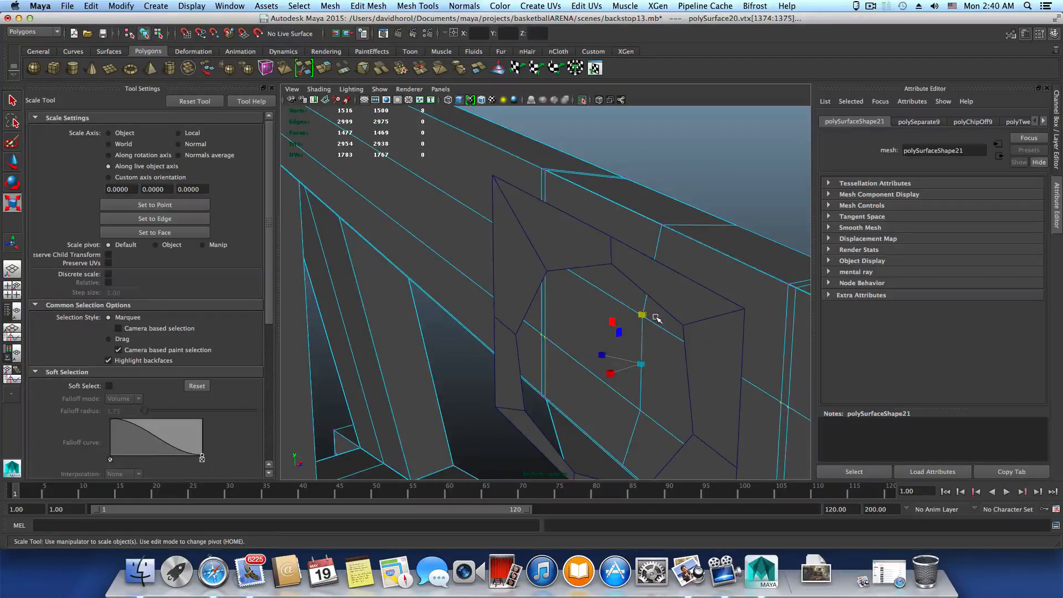
key("q")
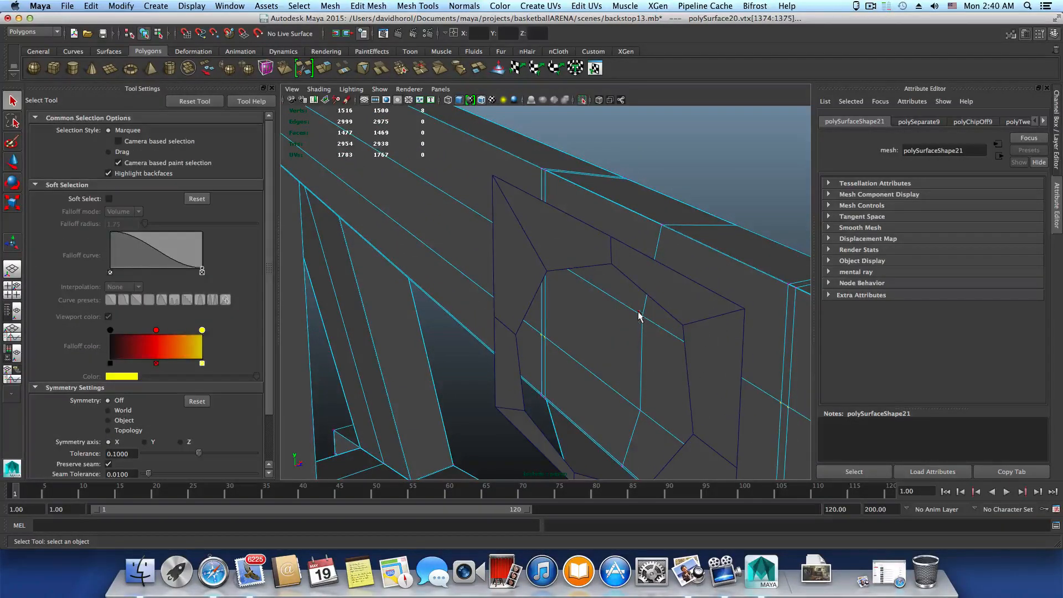
left_click_drag(654, 333, 631, 329, "alt")
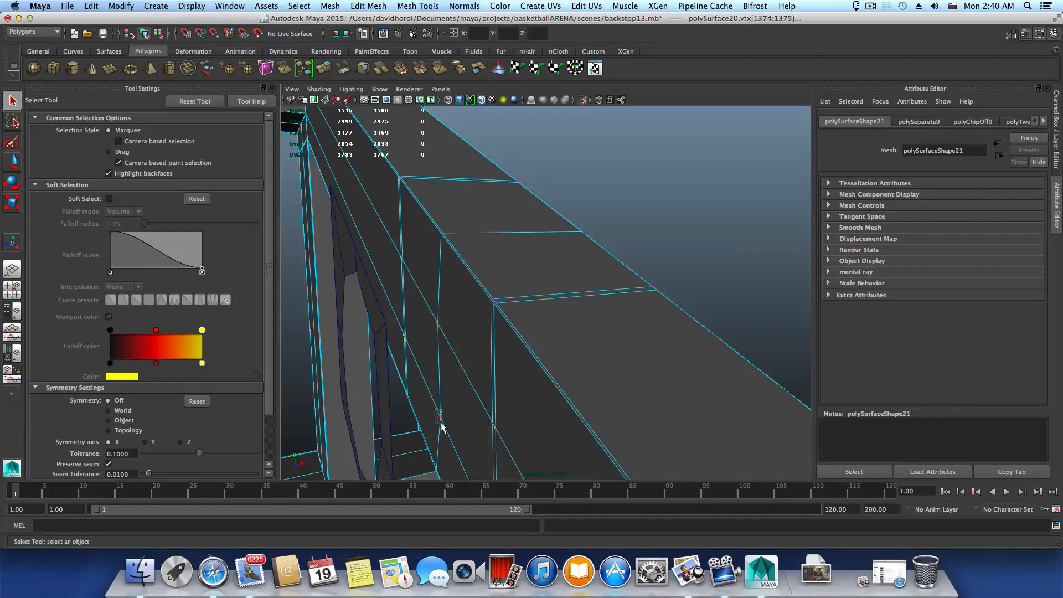
left_click_drag(475, 429, 622, 368, "alt")
key("r")
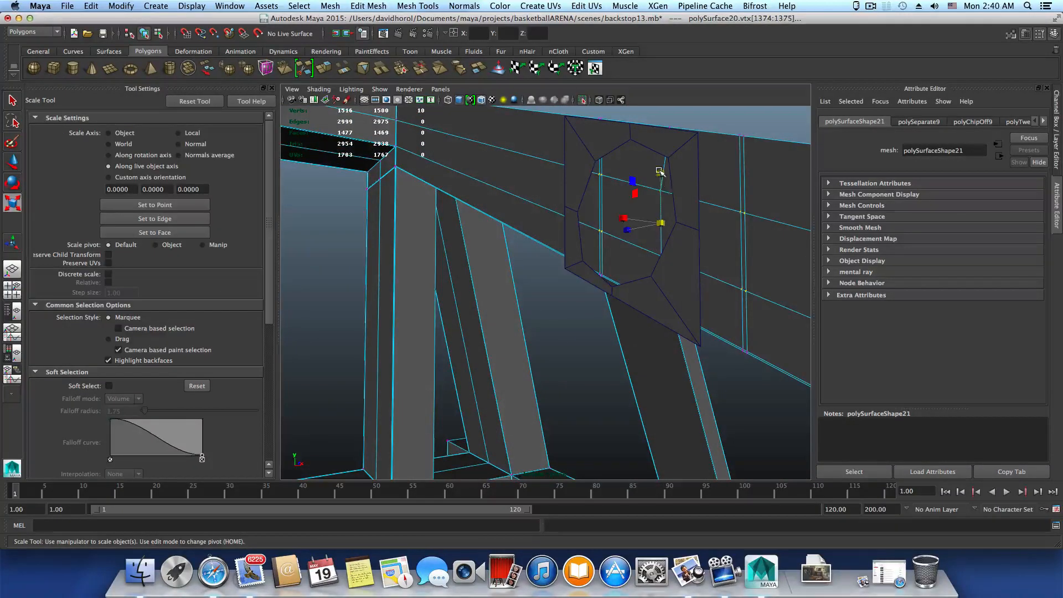
left_click_drag(659, 170, 659, 142)
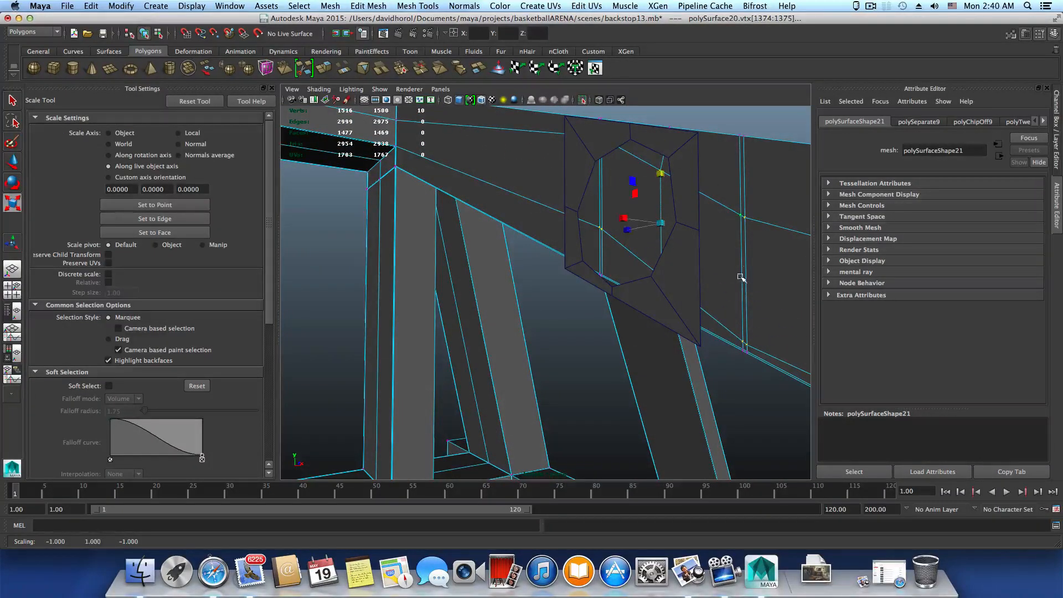
Step: Move the upper vertex pair on the edge loops at the ring's downhill end up to the beam's top edge
left_click_drag(730, 205, 737, 259)
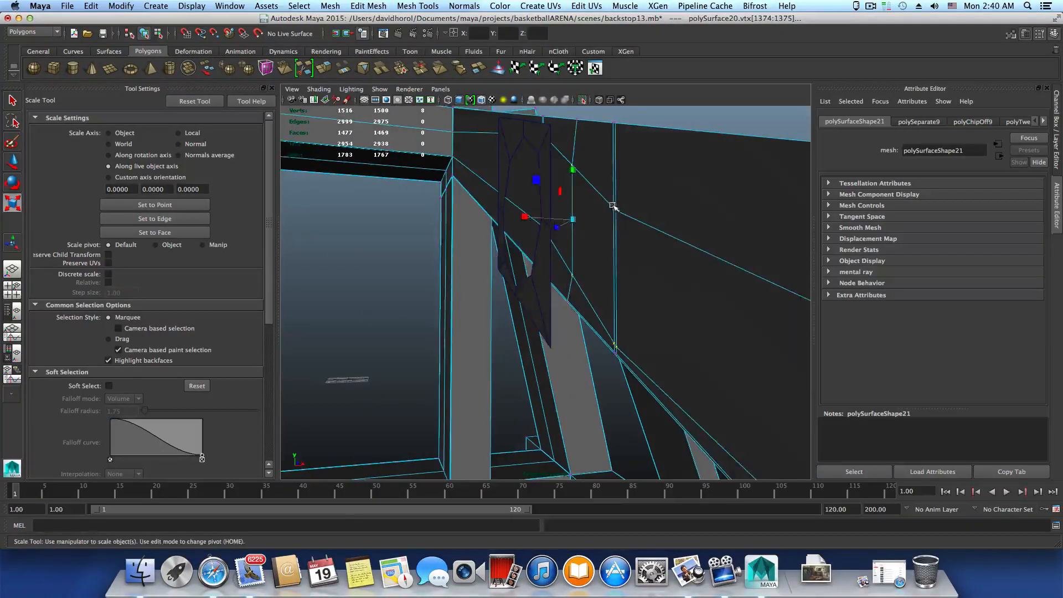
left_click_drag(601, 197, 629, 225)
key("w")
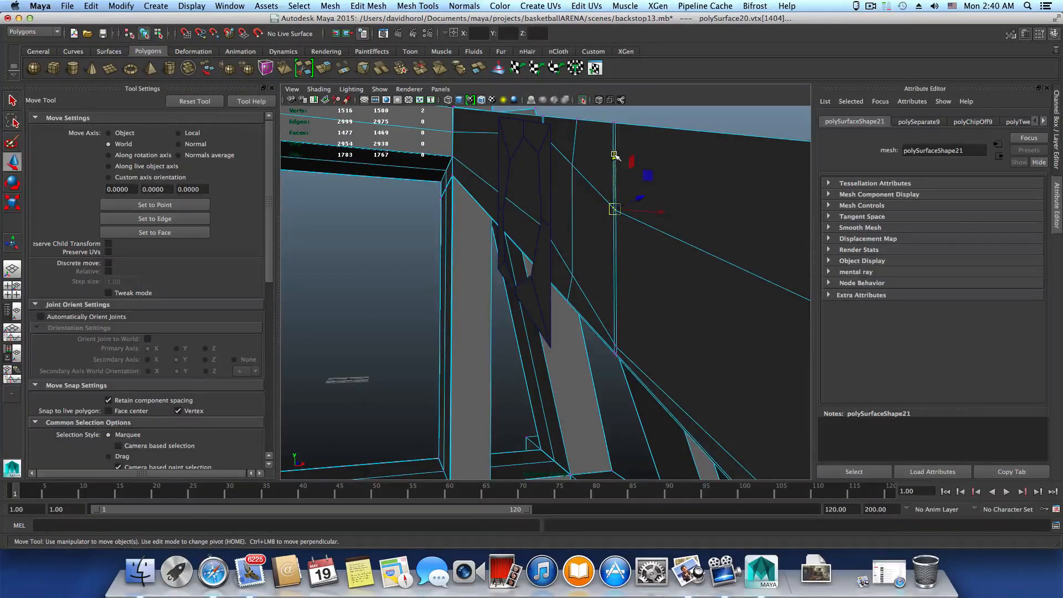
left_click_drag(614, 155, 615, 73)
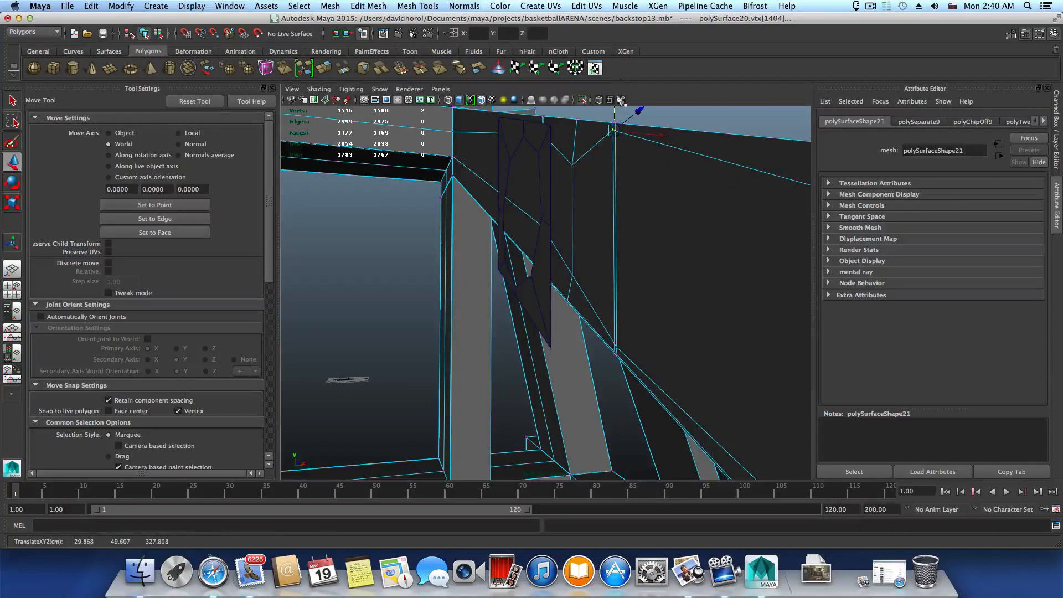
Step: Raise the upper vertices of the middle column and the uphill edge loops to the beam's top edge
left_click_drag(633, 210, 585, 274, "alt")
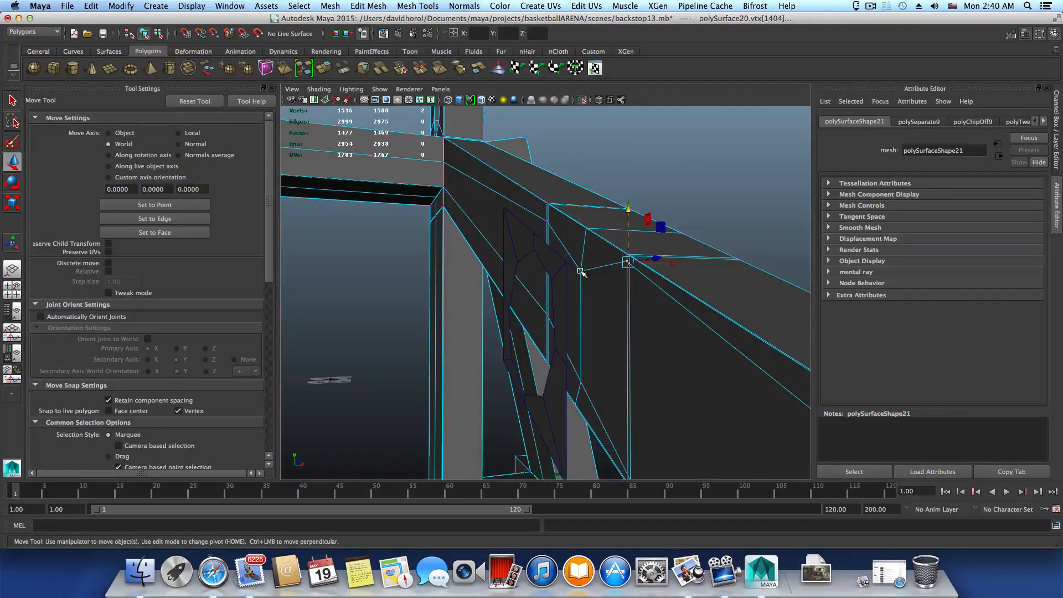
left_click(580, 271)
left_click_drag(578, 216, 626, 284)
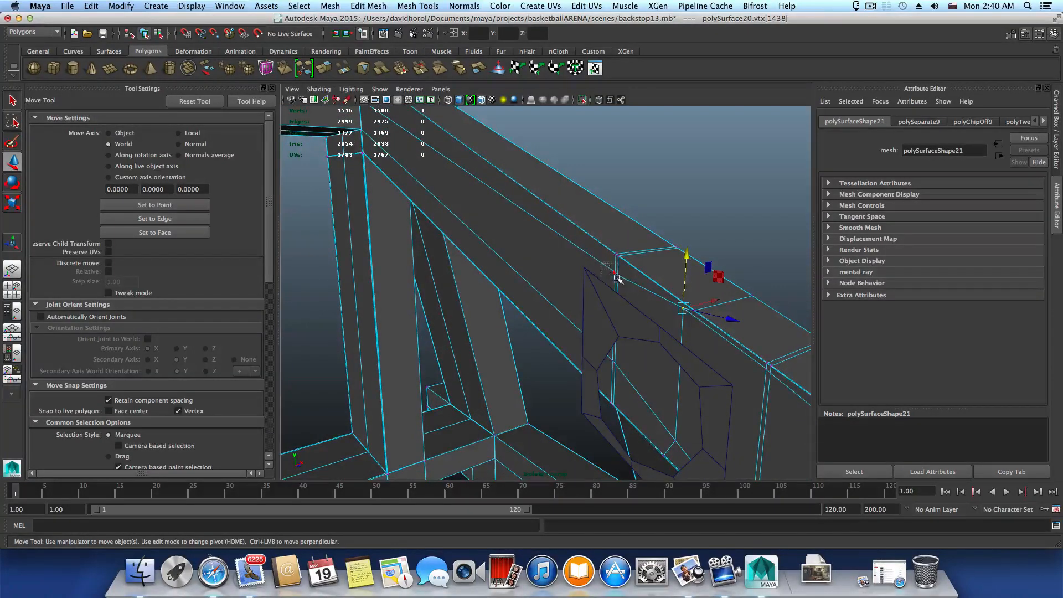
left_click(620, 261, "shift")
left_click_drag(618, 216, 714, 276, "alt")
left_click_drag(526, 179, 529, 166)
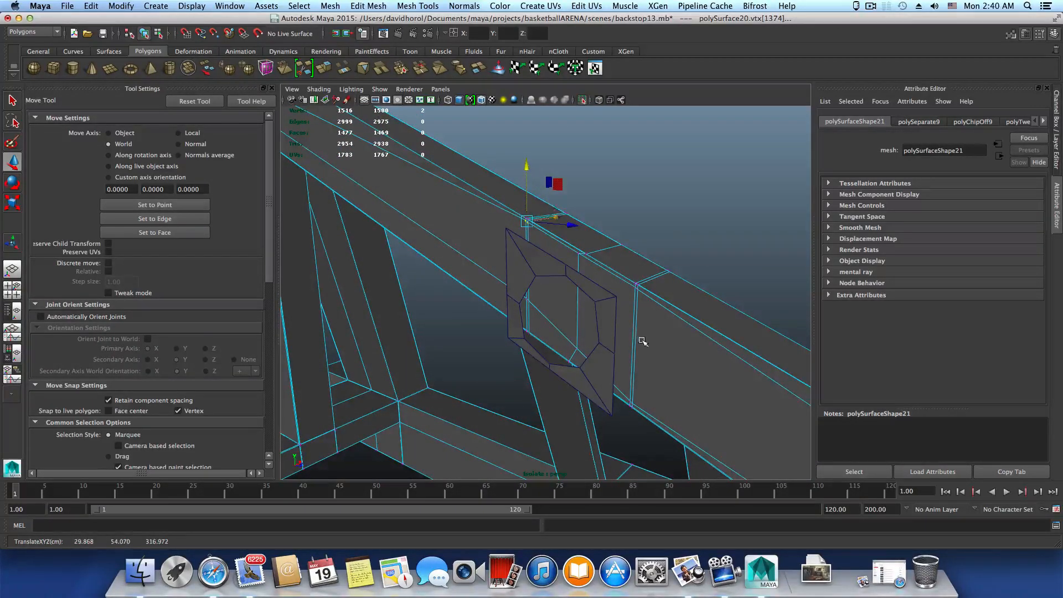
Step: Try to lower the lower vertices on the uphill edge loops, undo the move, and drop stray support-leg vertices from the selection
left_click_drag(642, 342, 505, 275, "alt")
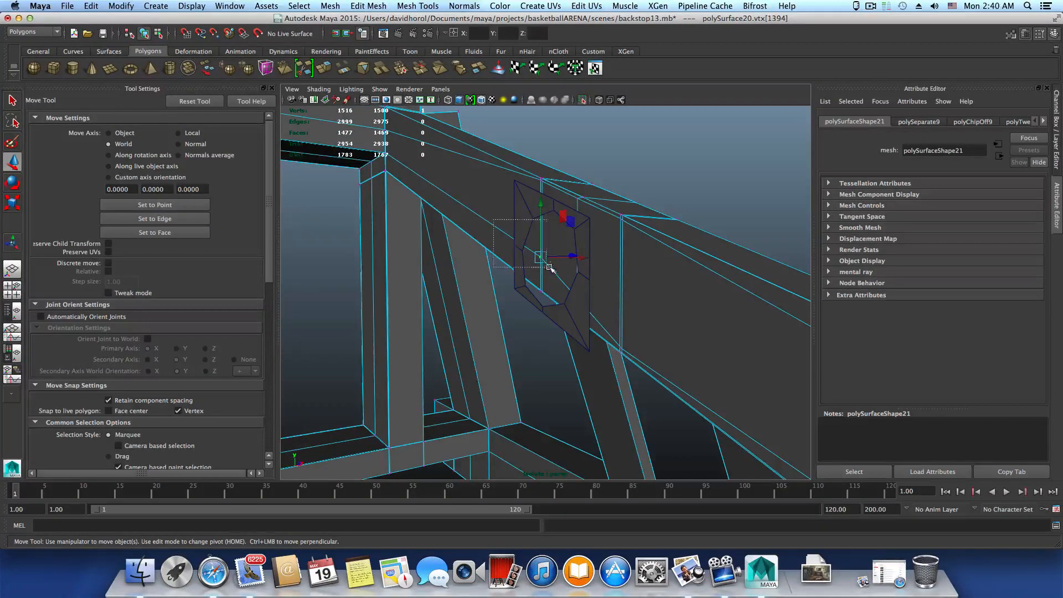
left_click_drag(541, 255, 546, 252)
left_click_drag(543, 191, 543, 205)
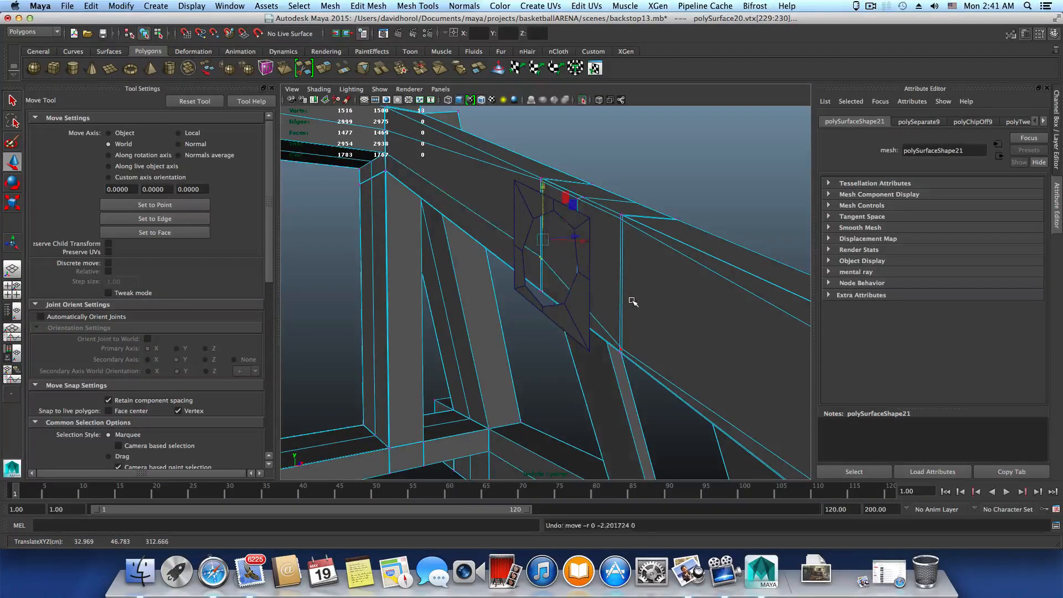
left_click_drag(636, 298, 567, 303, "alt")
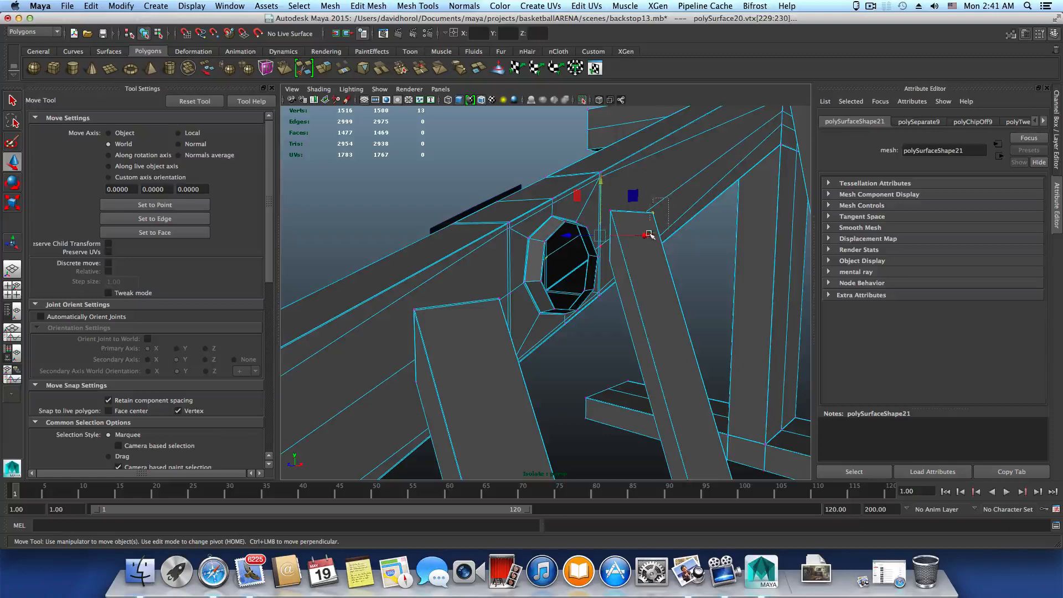
left_click_drag(649, 234, 644, 239, "ctrl")
left_click_drag(619, 285, 762, 289, "alt")
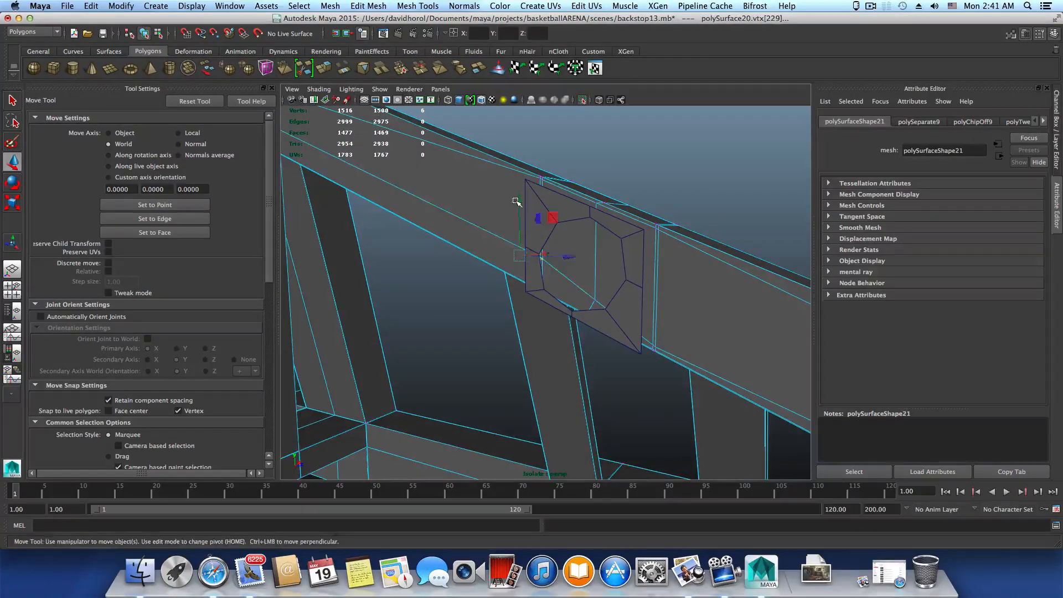
left_click_drag(516, 201, 364, 257, "alt")
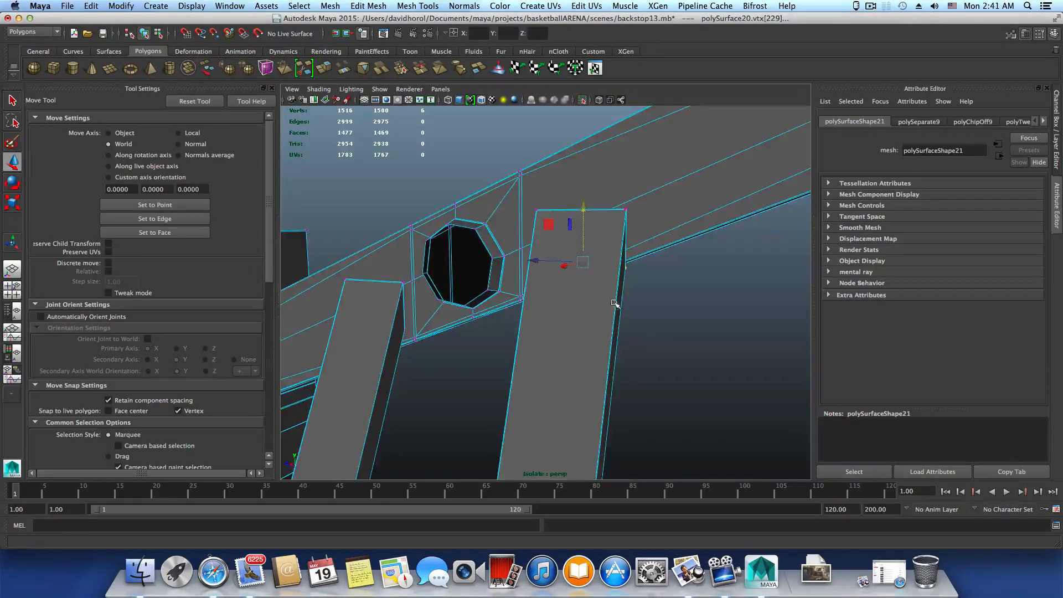
left_click_drag(614, 303, 424, 298, "alt")
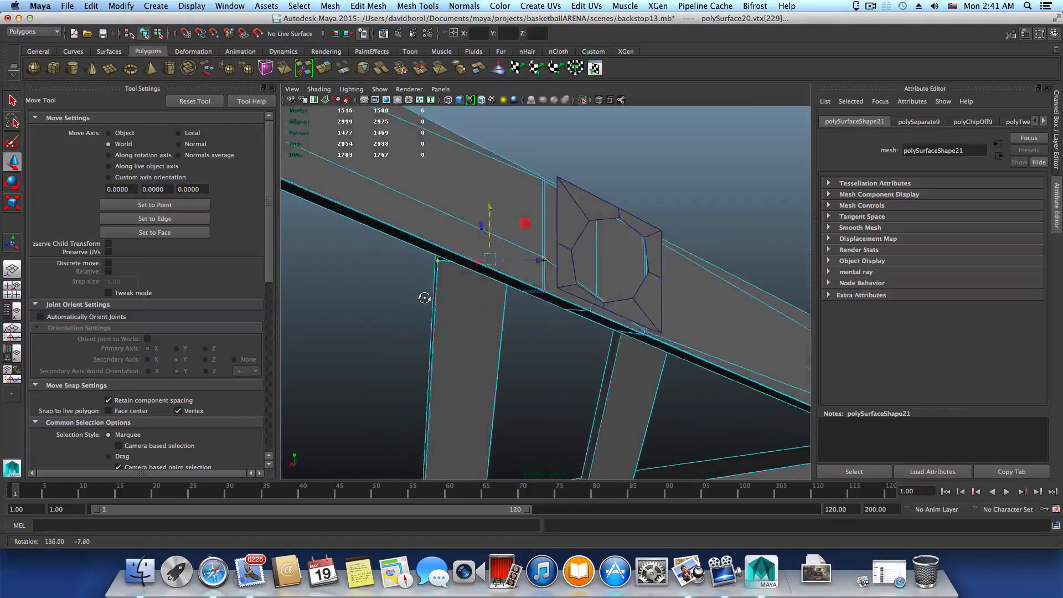
Step: Undo the recent vertex selections and moves back to before the downhill upper pair was raised
key("ctrl+z")
key("ctrl+z")
key("ctrl+z")
key("ctrl+z")
key("ctrl+z")
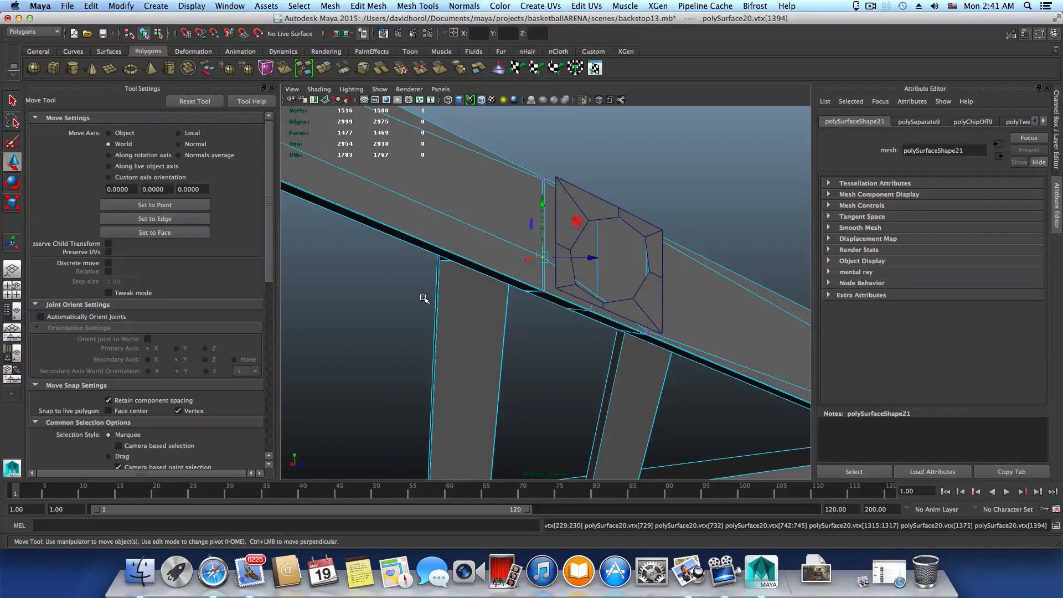
key("ctrl+z")
key("ctrl+z")
key("ctrl+z")
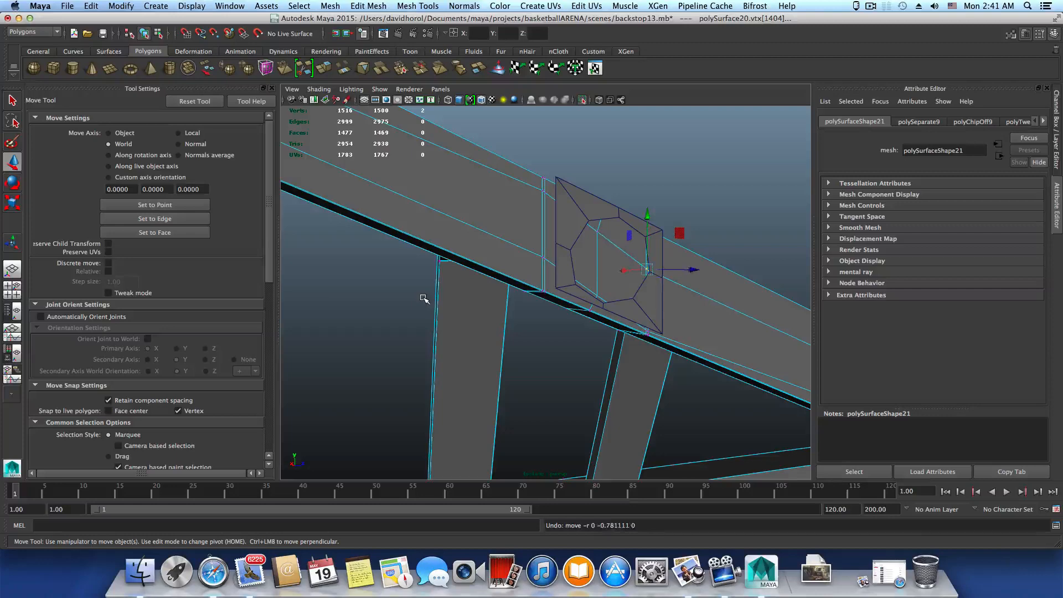
key("ctrl+z")
left_click_drag(435, 309, 395, 258, "alt")
Step: Redo the undone vertex moves and selections up to the selection around the lower uphill vertices
key("shift+z")
key("shift+z")
key("shift+z")
key("shift+z")
key("shift+z")
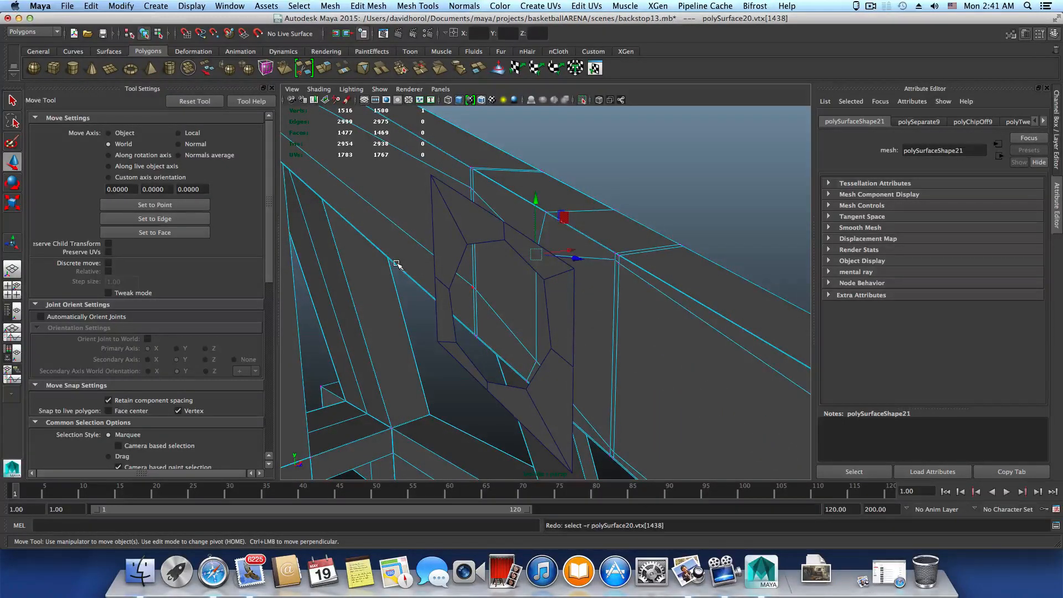
key("shift+z")
left_click_drag(398, 268, 493, 255, "alt")
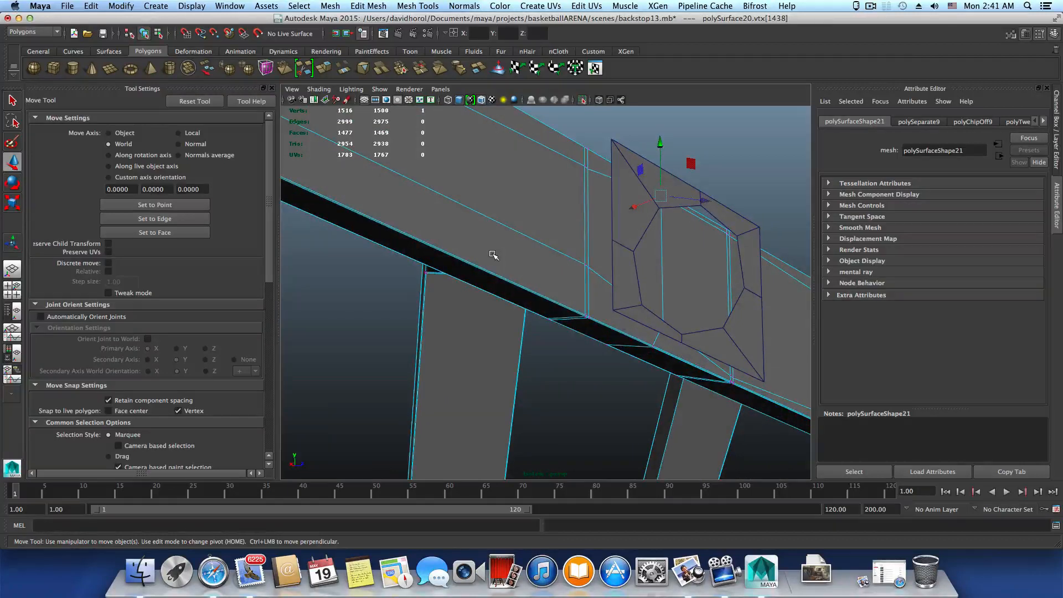
key("shift+z")
key("shift+z")
key("shift+z")
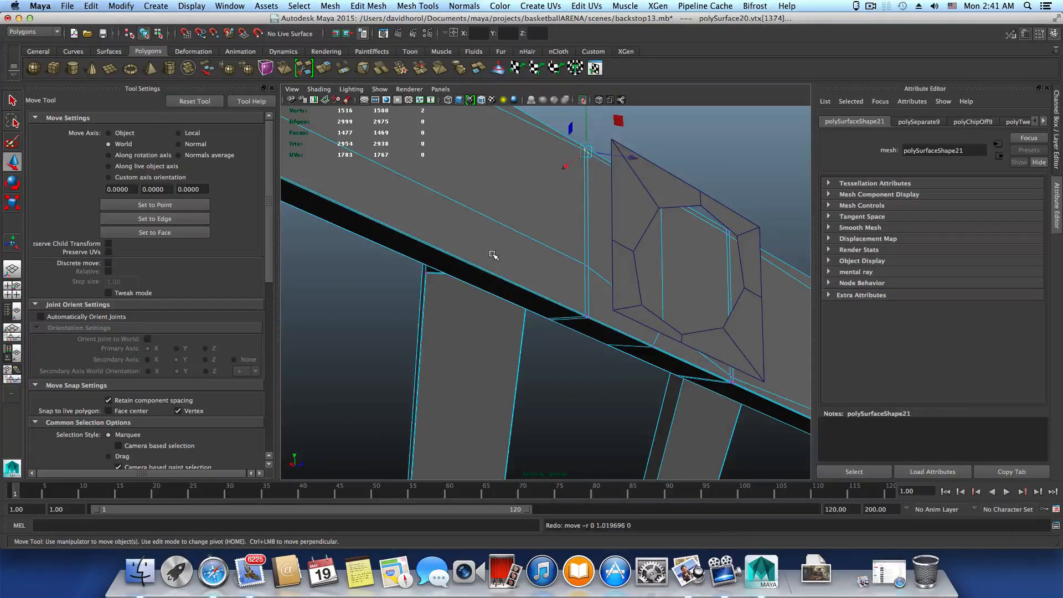
key("shift+z")
key("shift+z")
key("shift+z")
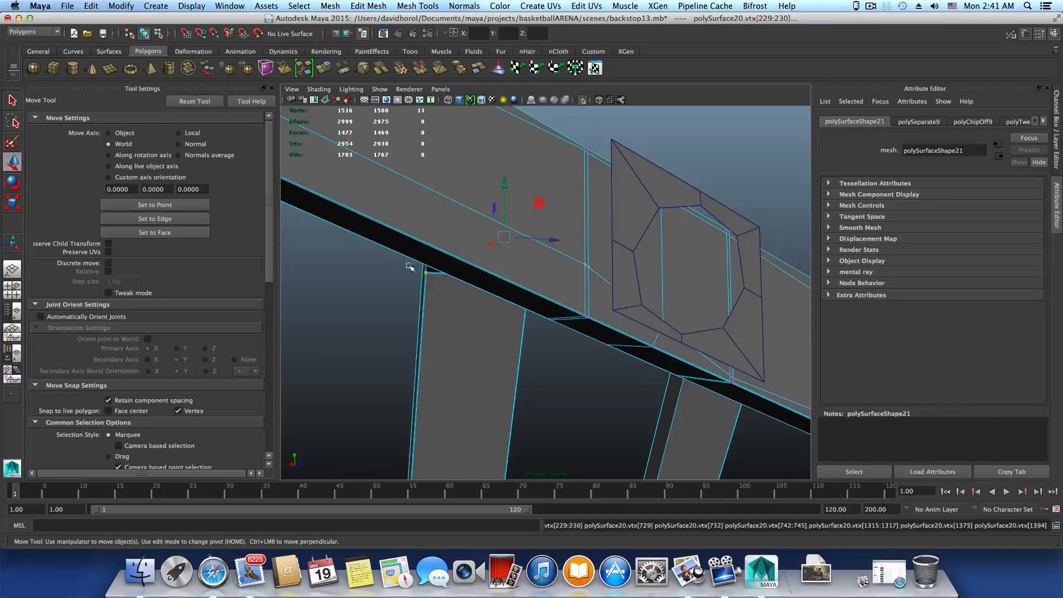
Step: Deselect the support-leg vertices and move the remaining lower vertices of the uphill edge loops down to the beam's bottom edge
left_click_drag(409, 266, 443, 283, "ctrl")
left_click_drag(515, 179, 504, 222)
Step: Select the lower vertex of the middle column, move it down to the beam's bottom edge and adjust it sideways
left_click_drag(574, 248, 619, 304, "alt")
mouse_move(567, 250)
left_mouse_down()
mouse_move(602, 226)
mouse_move(593, 261)
mouse_move(567, 241)
left_mouse_up()
key("ctrl+z")
key("ctrl+z")
left_click(607, 252)
left_click(571, 236)
left_click_drag(571, 192, 571, 205)
left_click_drag(623, 244, 615, 245)
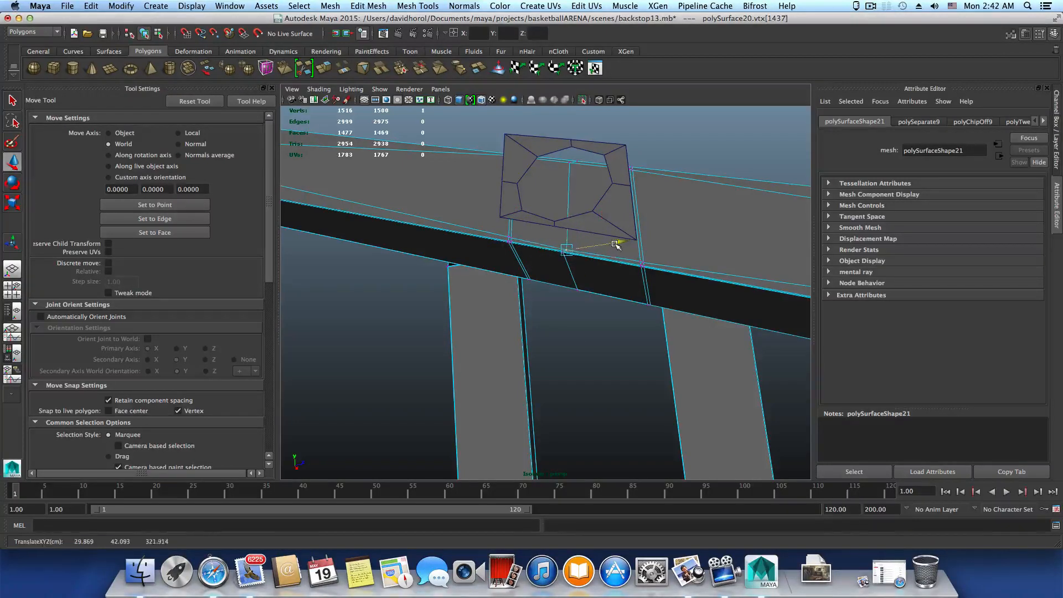
Step: Split the beam's edge ring with a lengthwise loop through the middle, starting from the upright edge beside the duplicated face ring
left_click_drag(563, 209, 616, 260)
right_click(615, 260)
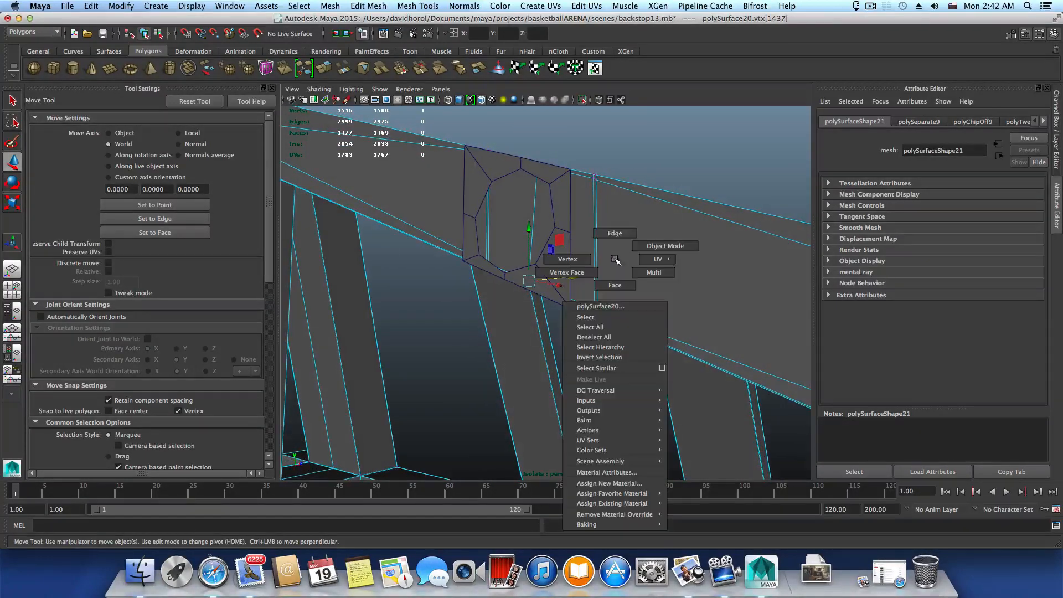
left_click(615, 233)
left_click(596, 243)
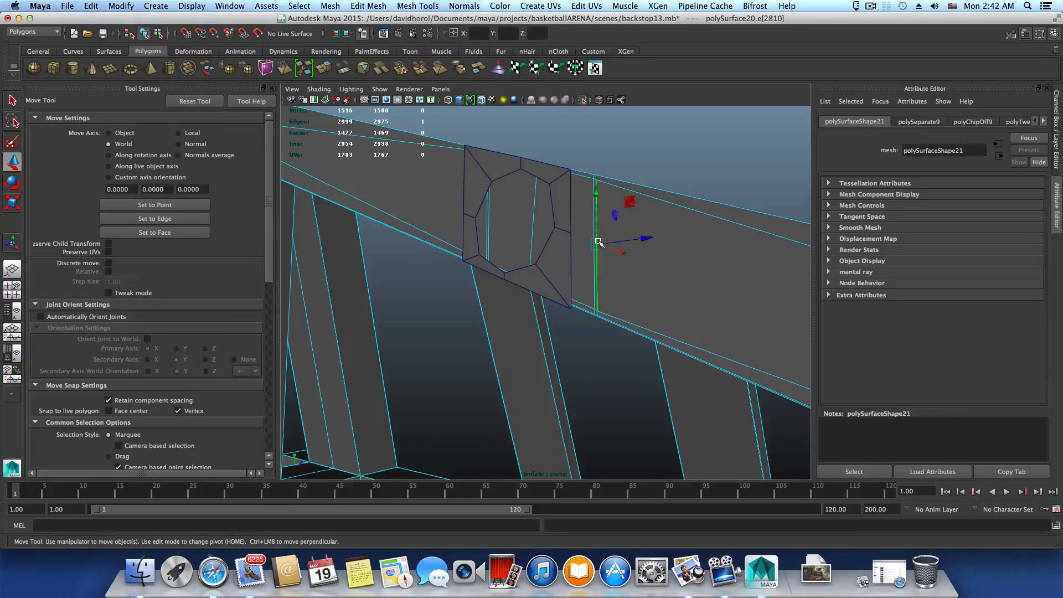
right_click(598, 243, "shift")
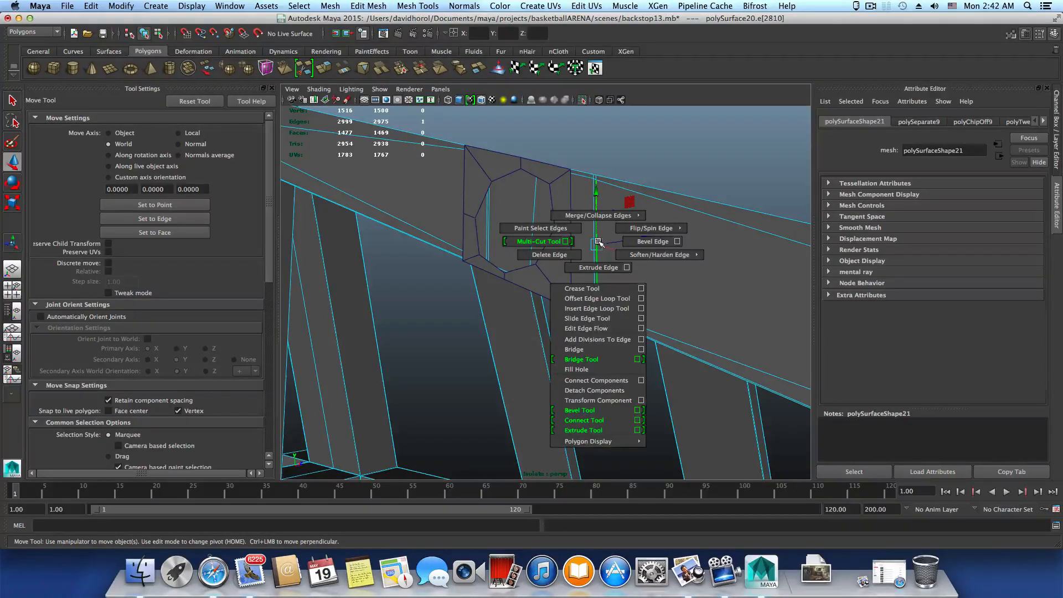
right_click_drag(599, 242, 603, 267, "ctrl")
key("f")
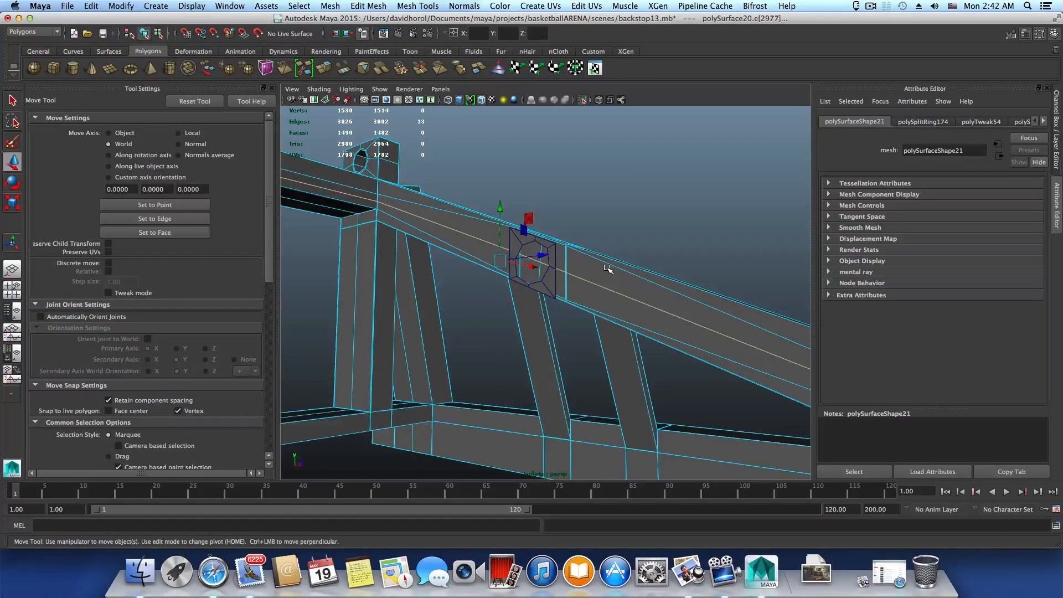
scroll(718, 311, "up", 5)
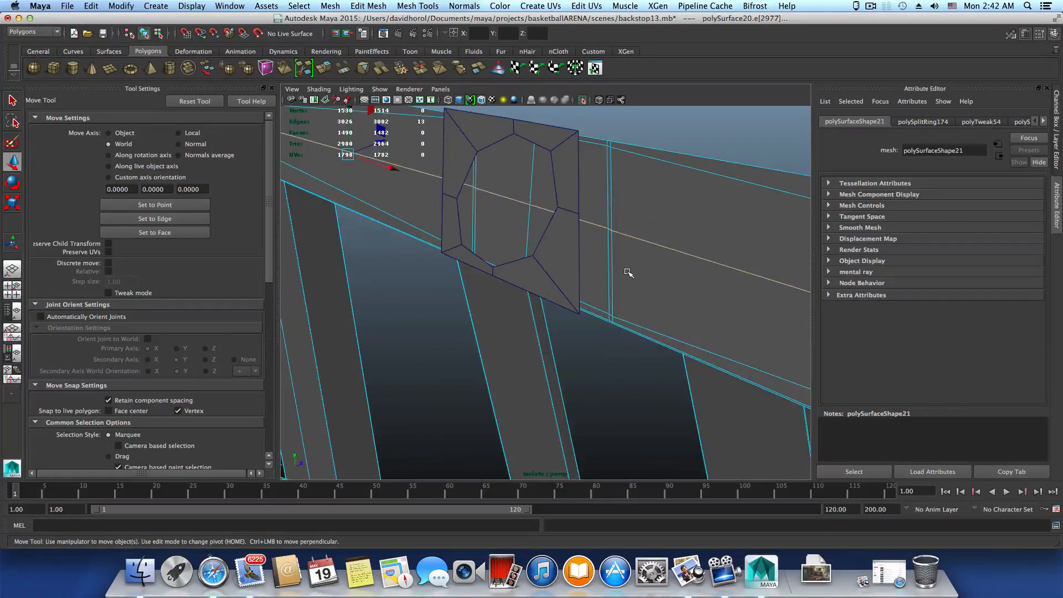
Step: Select the four beam faces behind the duplicated face ring and delete them to open a rectangular gap
right_click(617, 251)
left_click(616, 275)
left_click(598, 255)
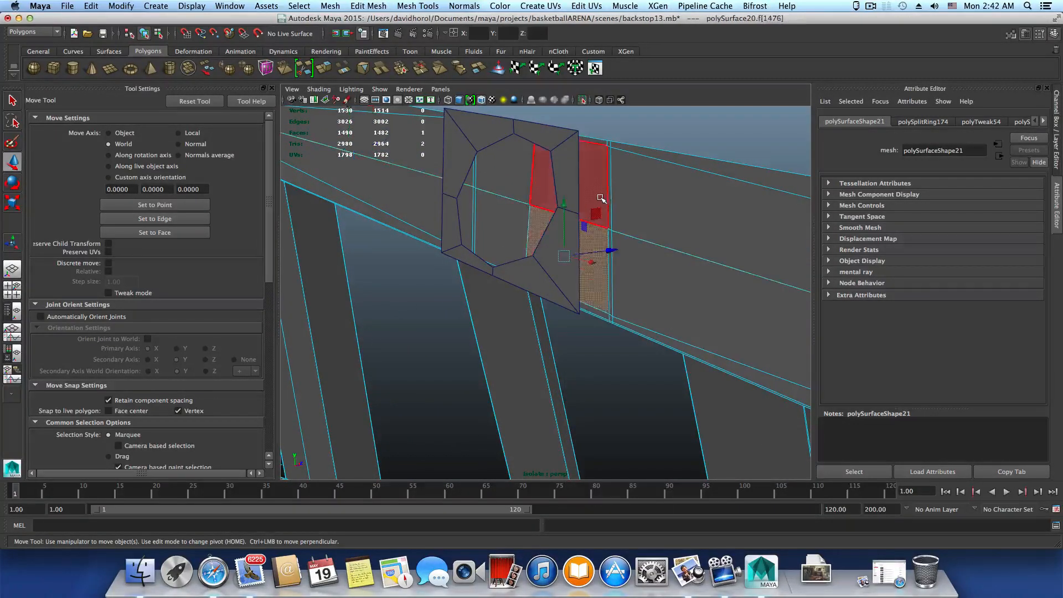
left_click(599, 197, "shift")
left_click(528, 183, "shift")
left_click(511, 239, "shift")
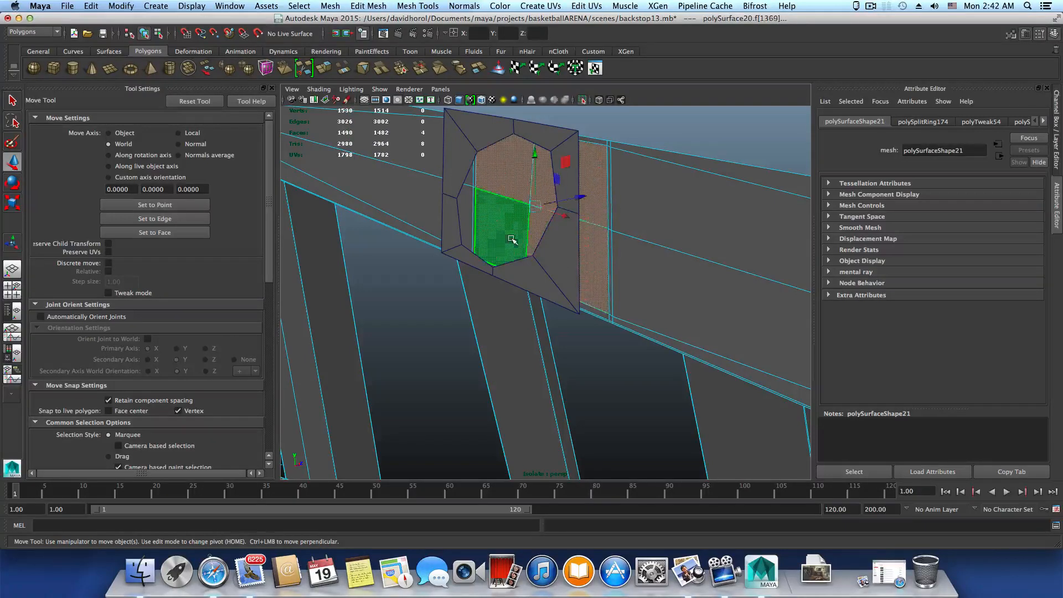
key("Delete")
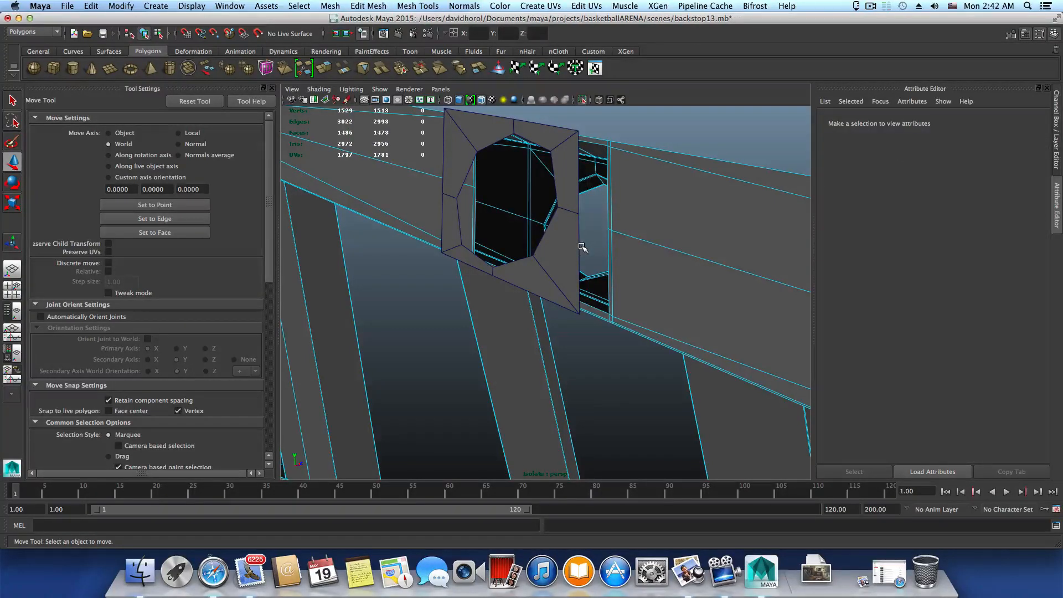
Step: Select the duplicated face ring and move it along the beam into the rectangular opening
left_click(572, 247)
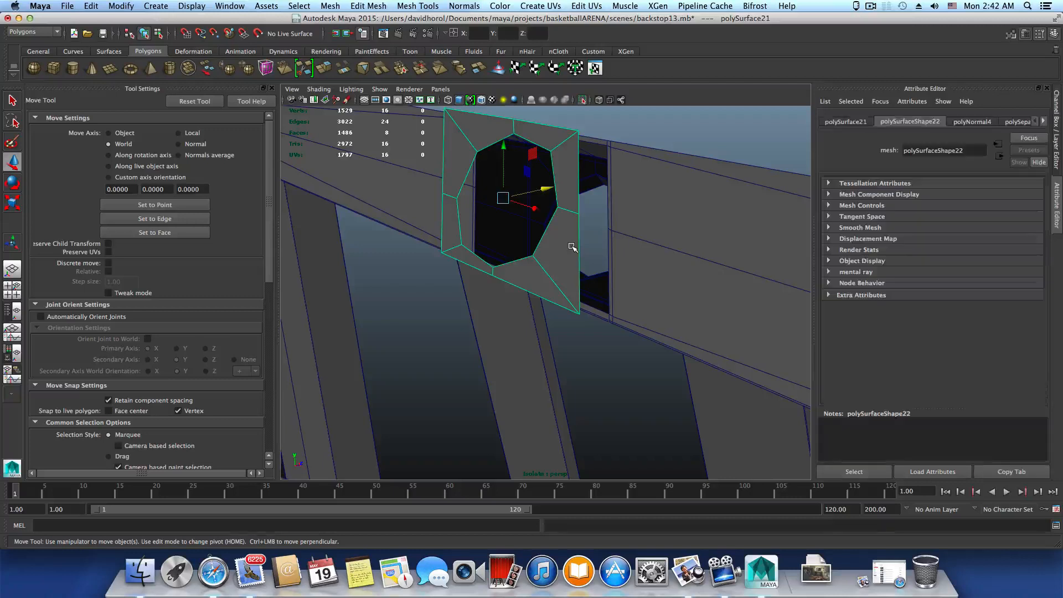
left_click_drag(545, 191, 550, 246)
key("super+z")
left_click_drag(479, 244, 405, 263, "alt")
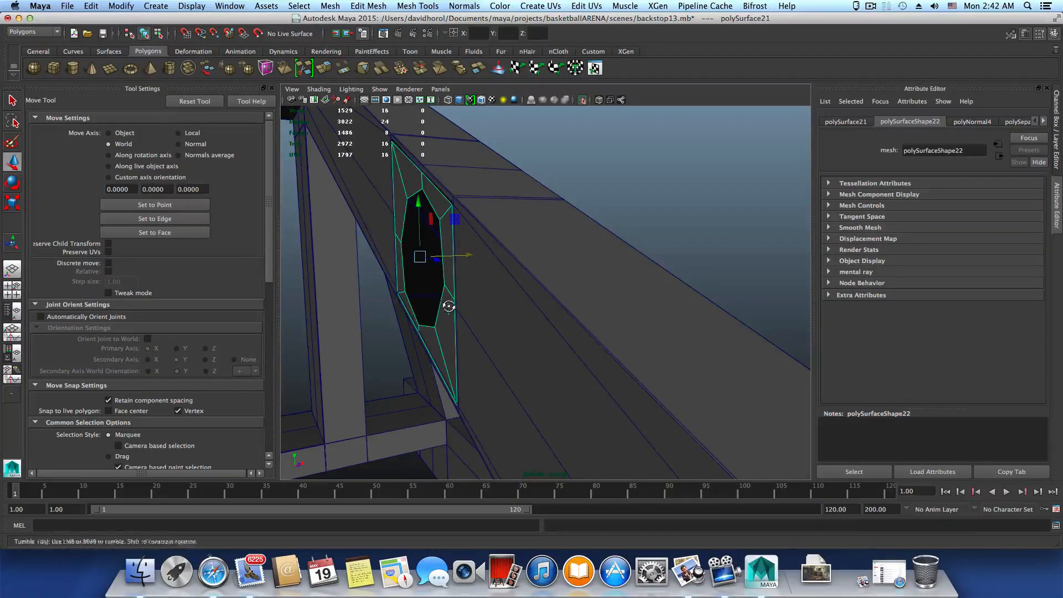
left_click_drag(448, 306, 593, 320, "alt")
Step: Isolate the face ring and move its three outer vertices on the downhill side inward
right_click_drag(567, 319, 529, 308)
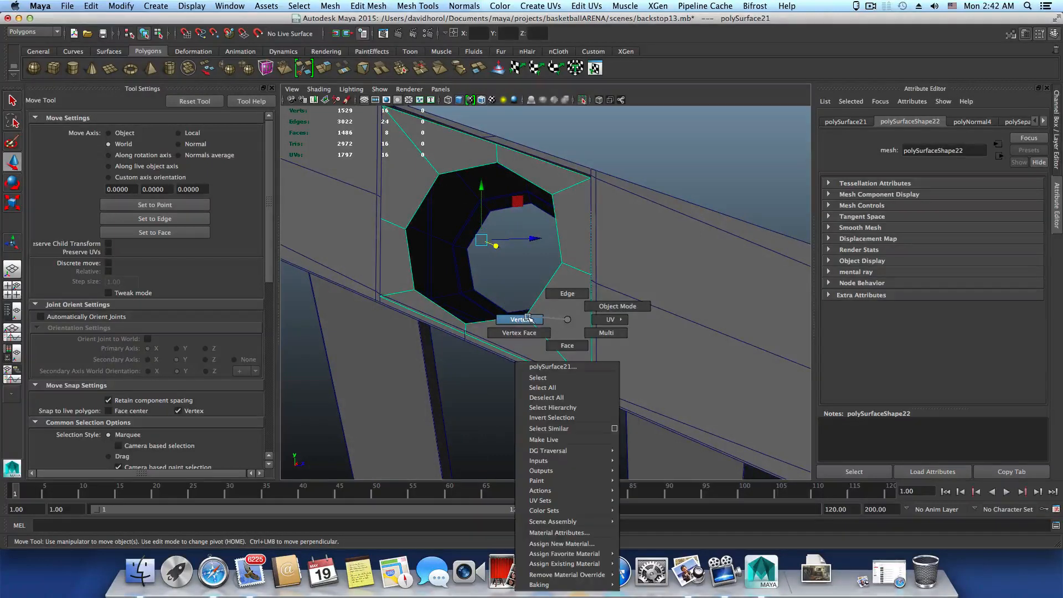
right_click_drag(566, 317, 567, 315)
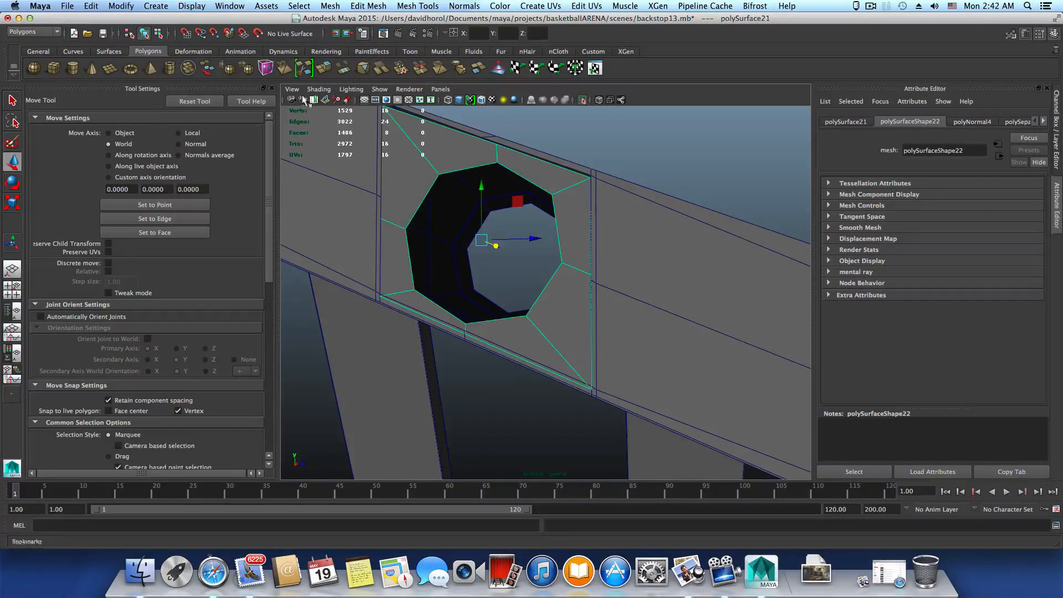
left_click(585, 98)
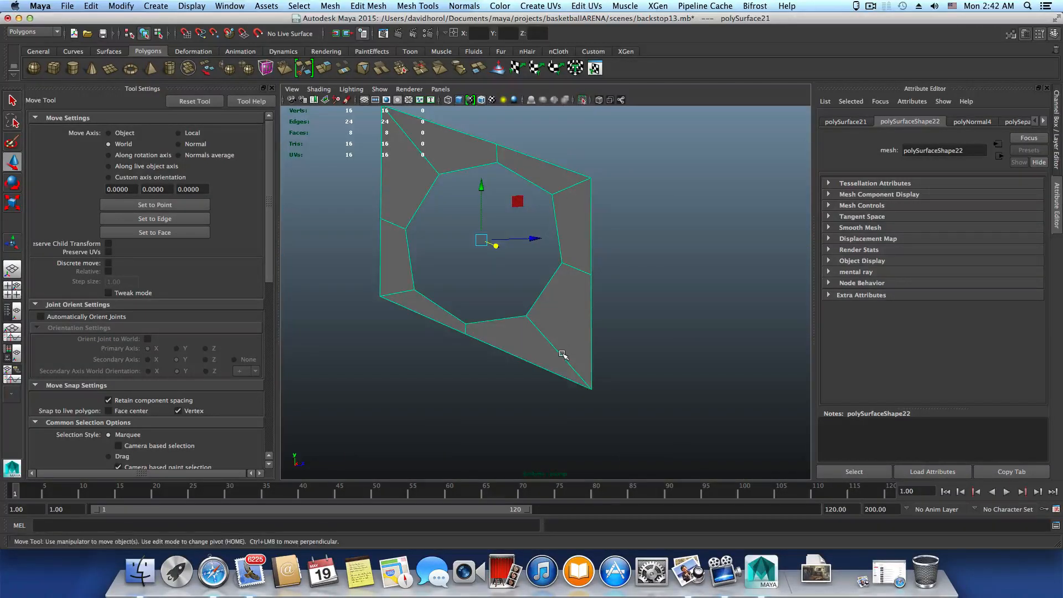
right_click_drag(562, 322, 527, 325)
left_click(591, 389)
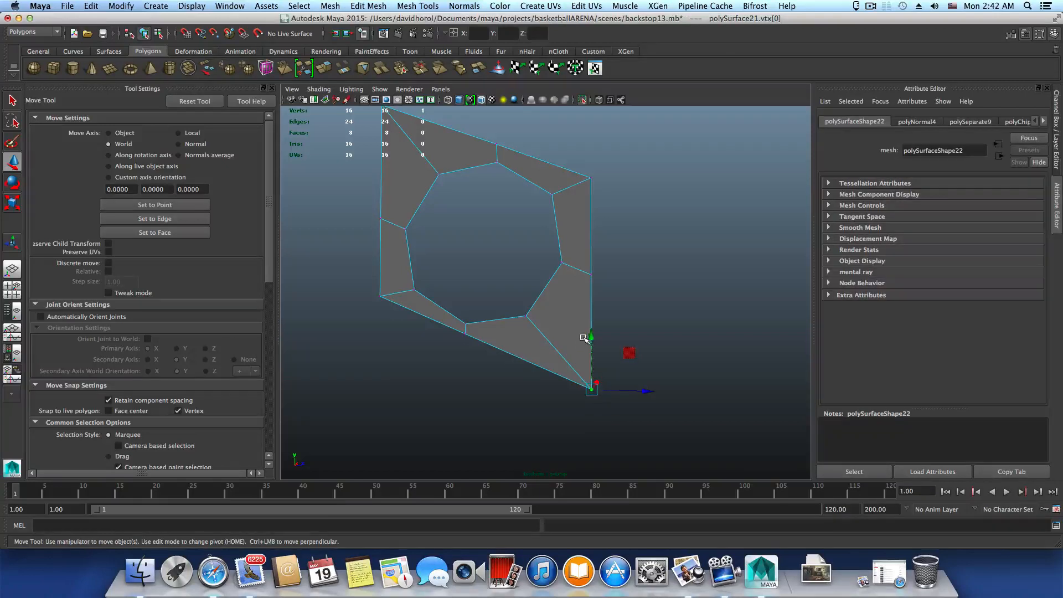
middle_click_drag(591, 336, 574, 316)
left_click(584, 271)
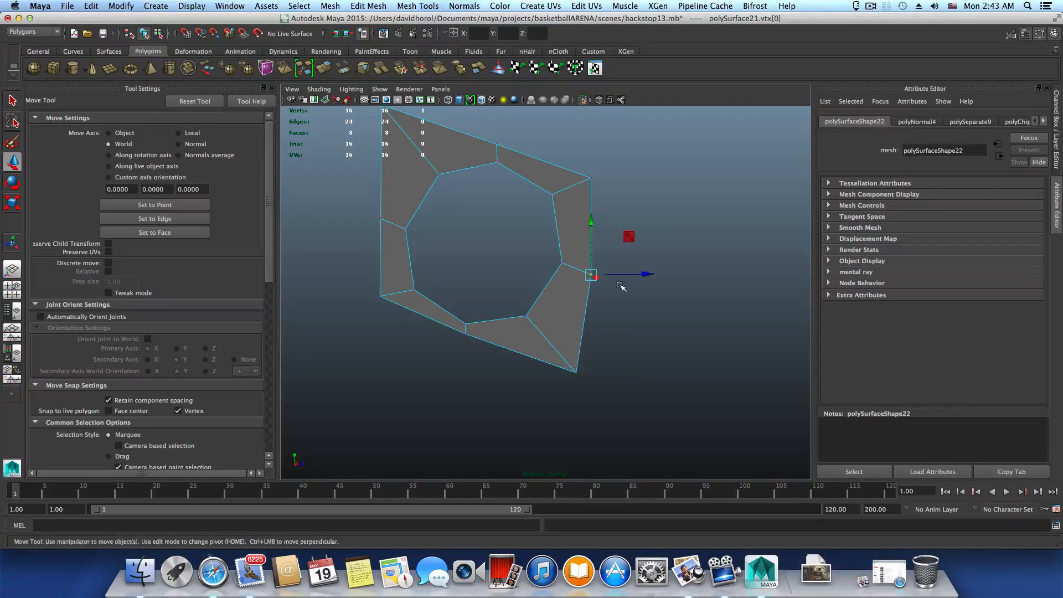
left_click_drag(648, 273, 636, 275)
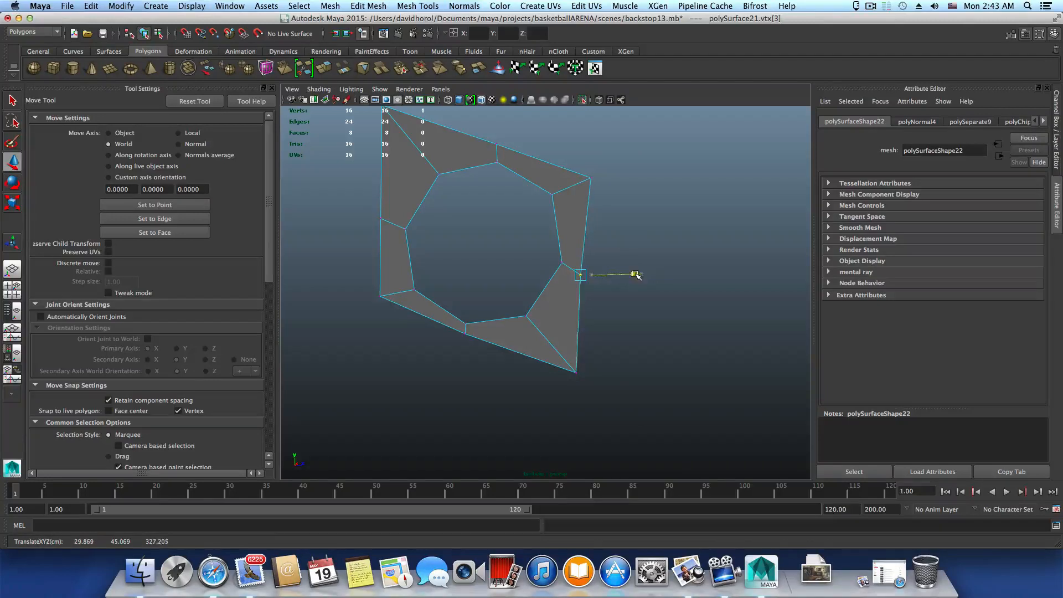
left_click(589, 179)
left_click_drag(647, 175, 626, 174)
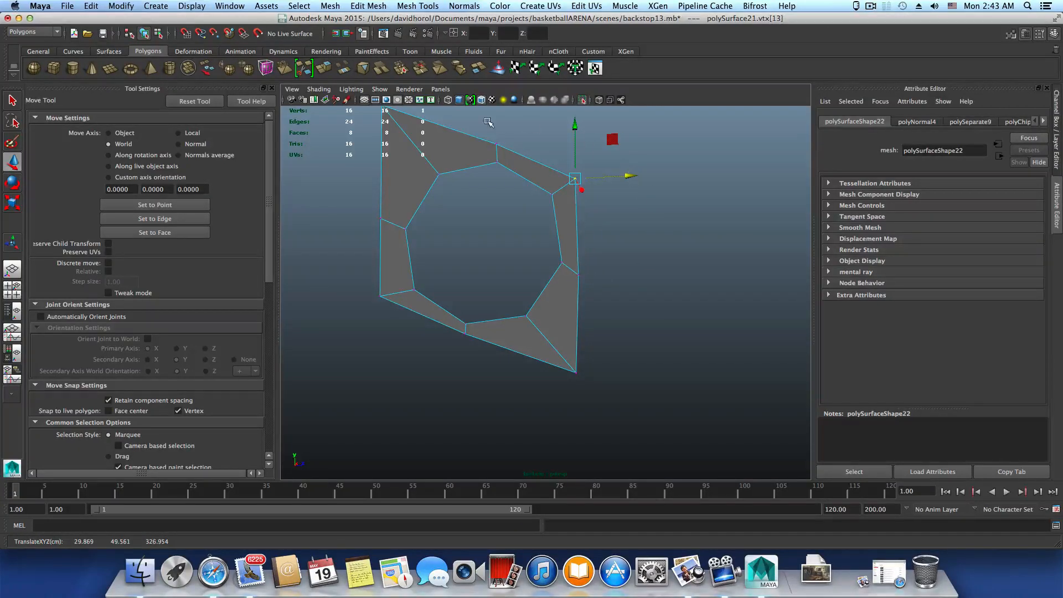
Step: Move the ring's outer vertices along the upper edge, uphill side and lower edge inward, including the upper uphill corner
left_click(496, 144)
left_click_drag(500, 110, 498, 123)
left_click_drag(357, 204, 431, 225)
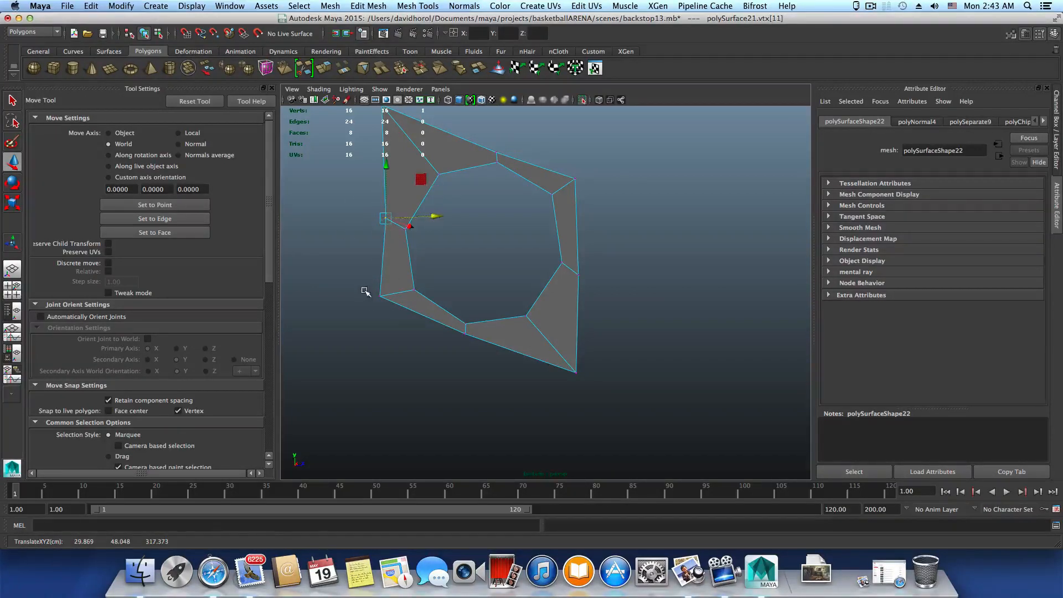
left_click_drag(363, 289, 473, 342)
left_click_drag(466, 279, 467, 273)
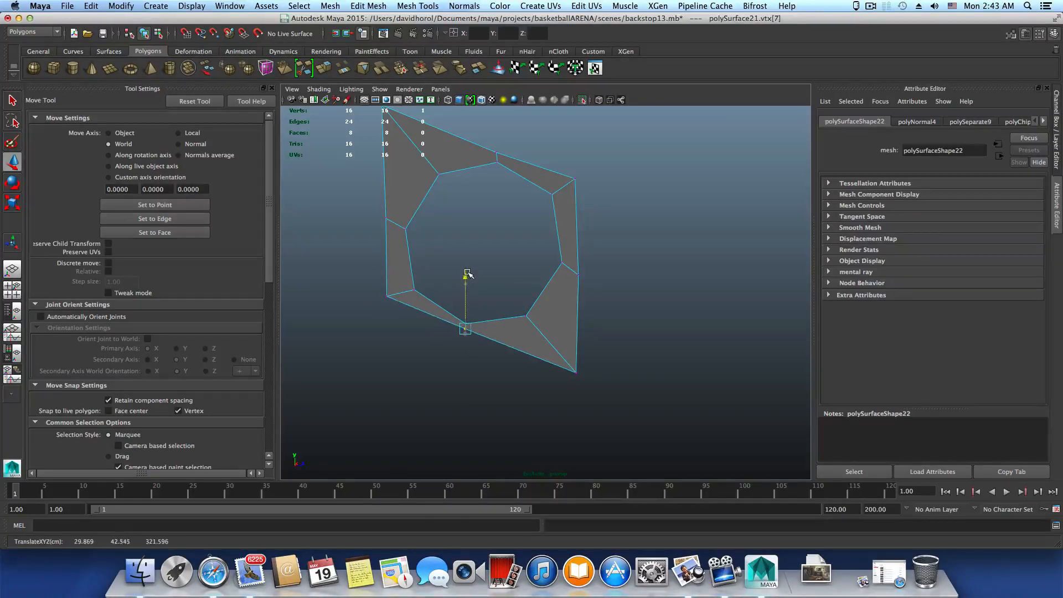
middle_click_drag(439, 201, 454, 288, "alt")
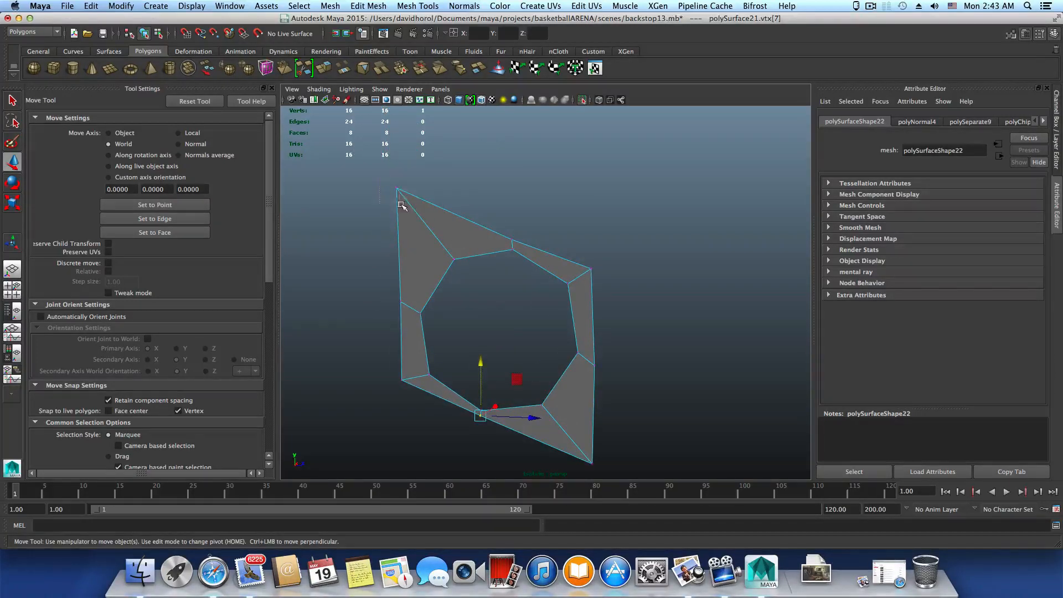
left_click_drag(401, 205, 405, 207)
left_click_drag(399, 135, 399, 150)
left_click_drag(449, 203, 459, 204)
Step: Leave the ring's isolation, add the beam to the selection, and isolate both as whole objects
left_click(583, 100)
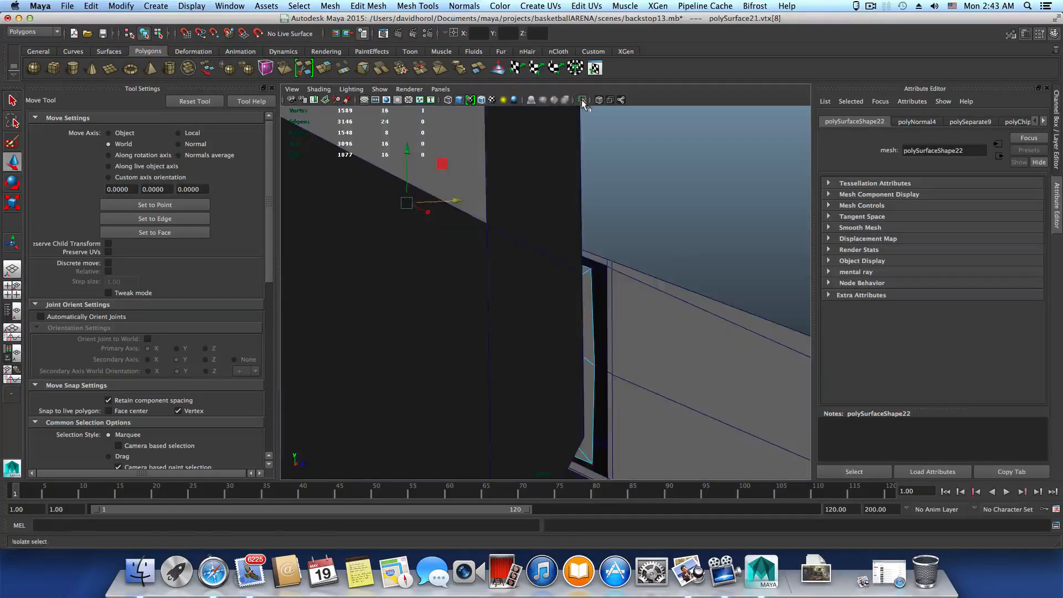
left_click_drag(642, 324, 612, 325, "alt")
left_click(603, 327, "shift")
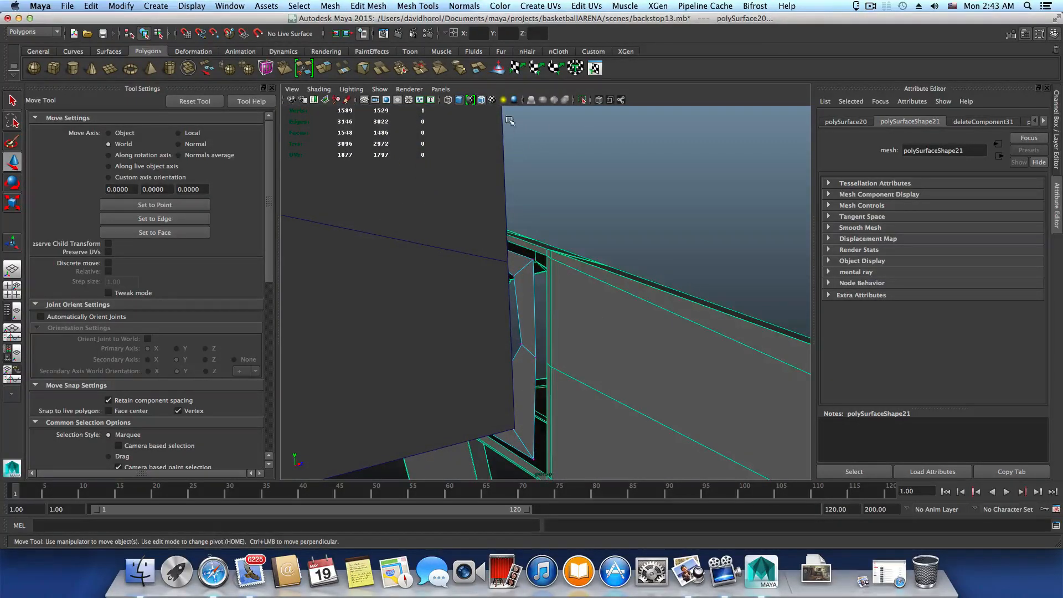
left_click_drag(595, 168, 592, 223, "alt")
left_click(582, 100)
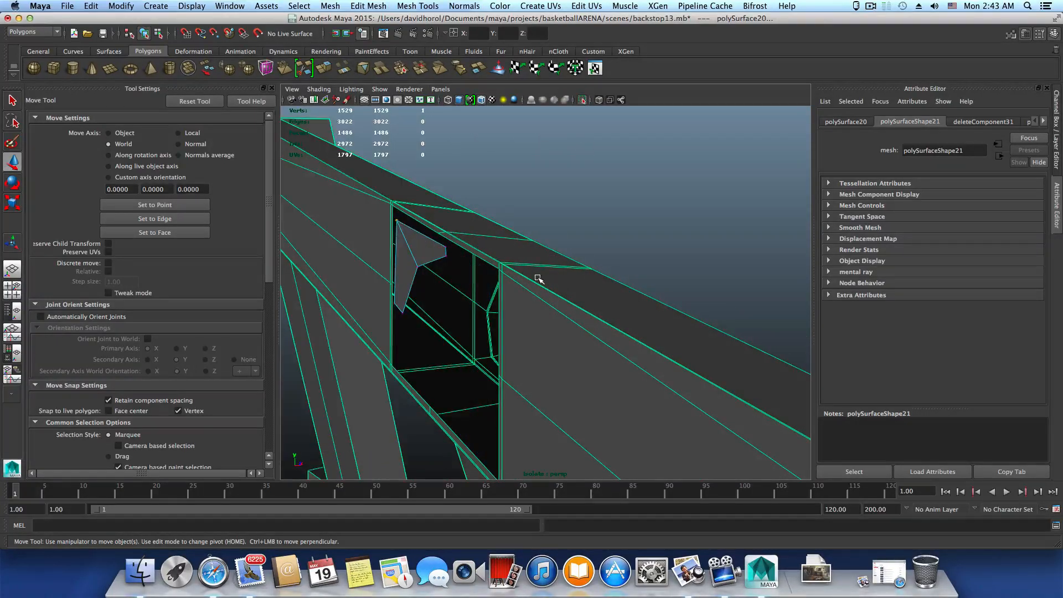
key("super+z")
left_click_drag(532, 290, 515, 303, "alt")
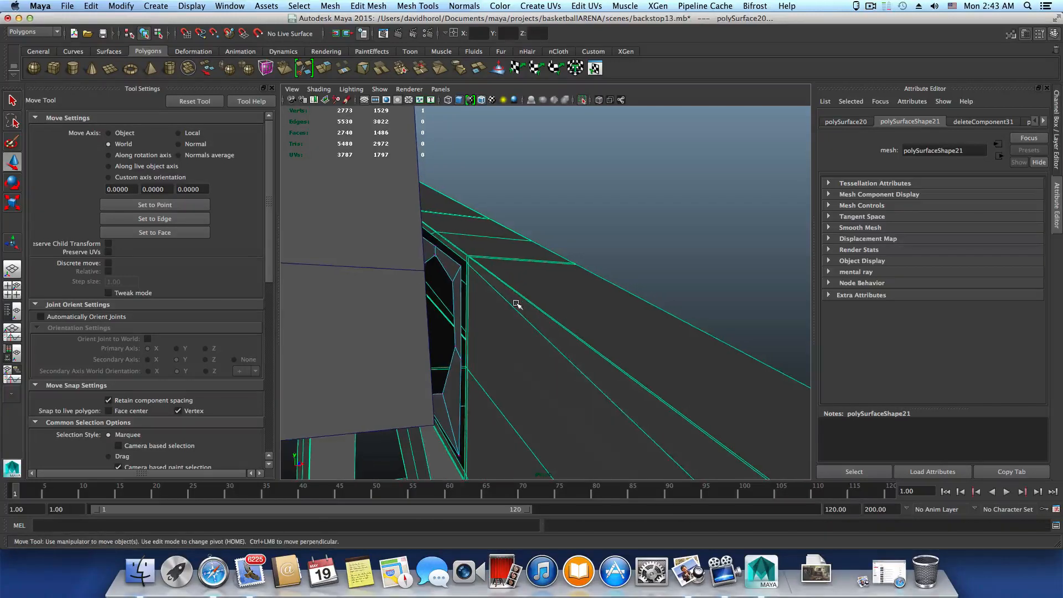
key("F8")
key("F8")
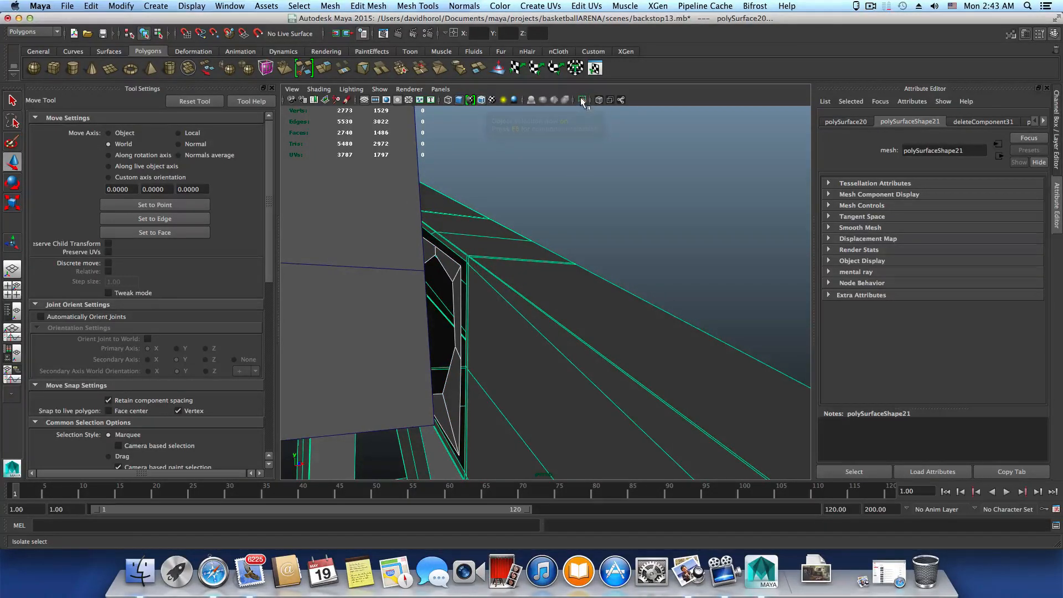
left_click(581, 100)
left_click_drag(506, 247, 582, 250, "alt")
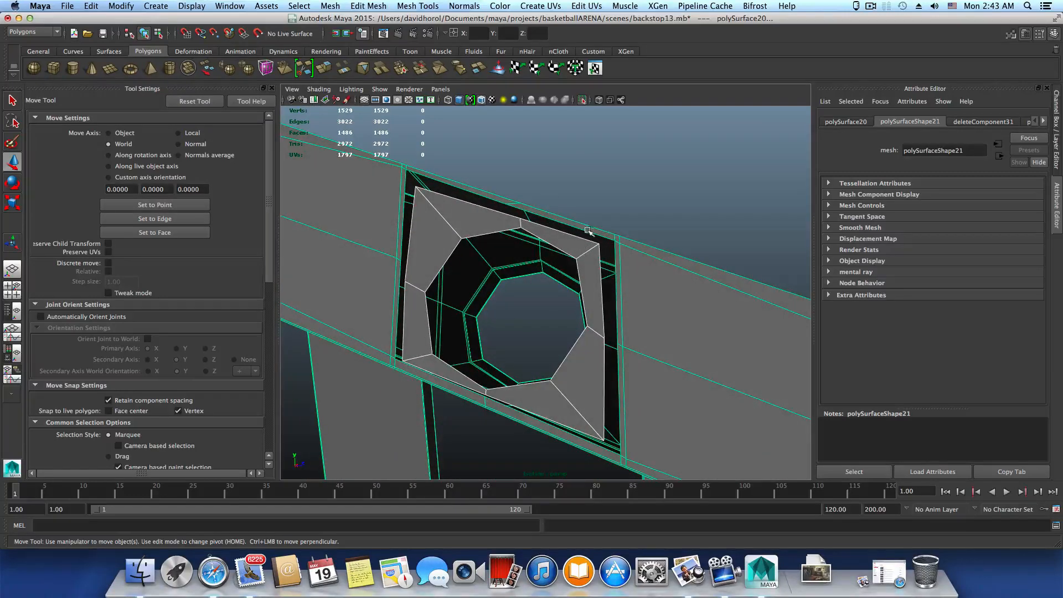
left_click_drag(552, 291, 577, 303, "alt")
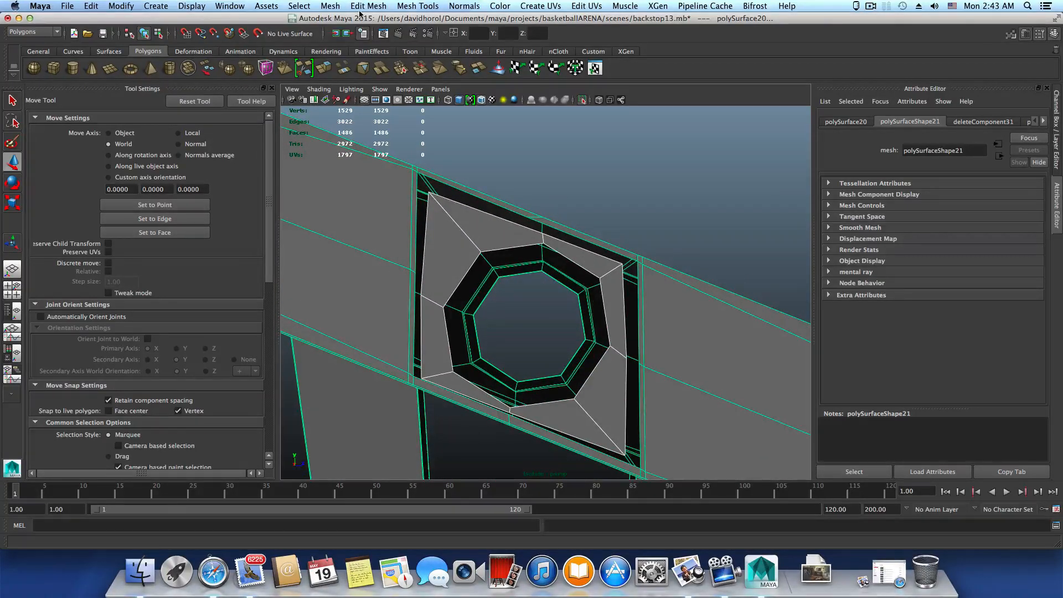
Step: Combine the face ring and the beam into one mesh and restore the hidden objects to the view
left_click(330, 5)
left_click(342, 44)
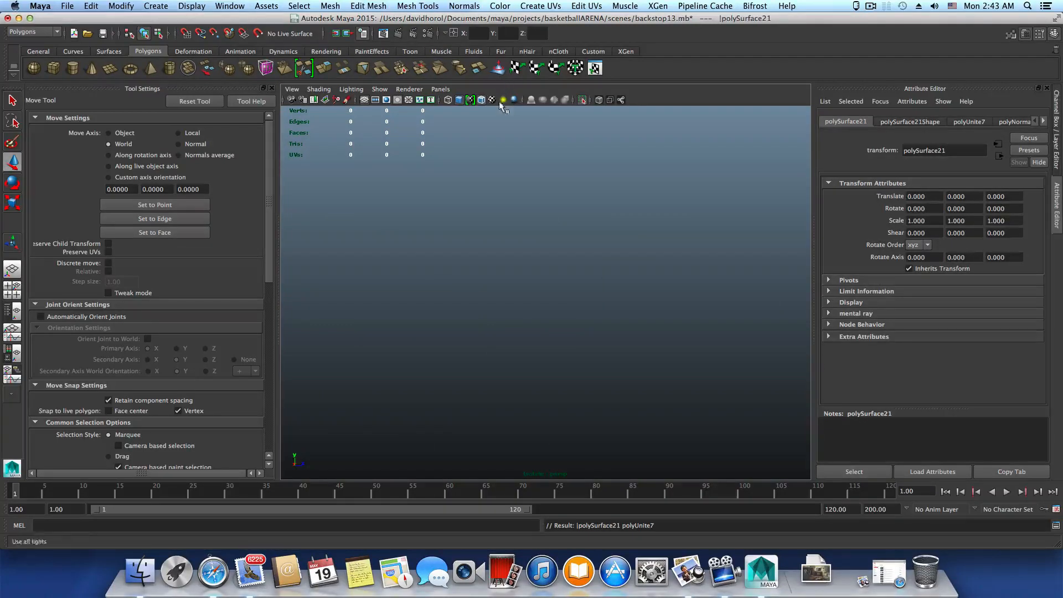
left_click(581, 100)
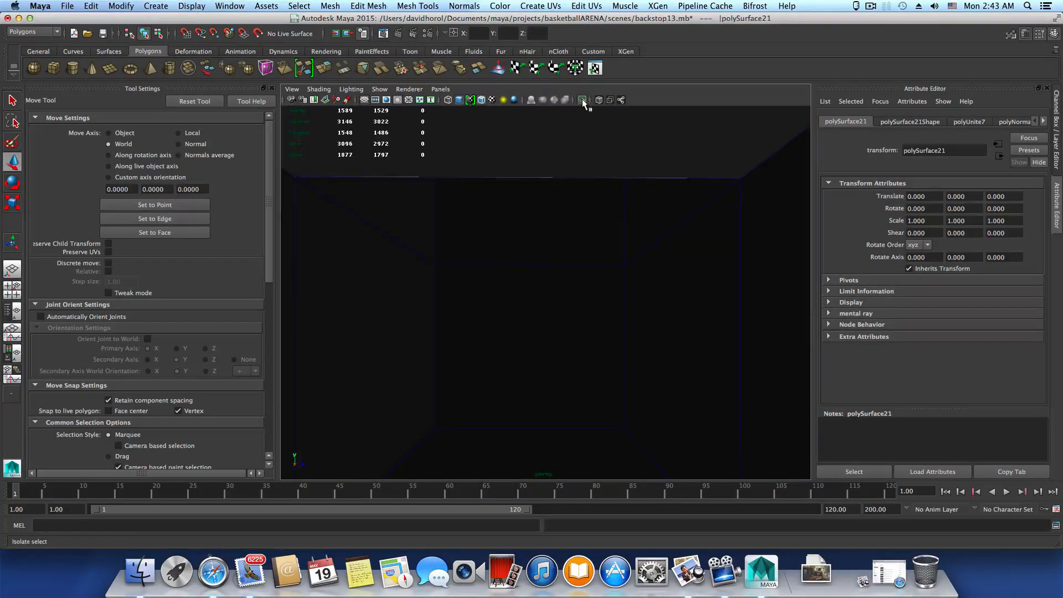
Step: Merge the ring's two upper corners, uphill middle vertex and lower uphill corner into the matching beam vertices with the Merge Vertex Tool
left_click(416, 6)
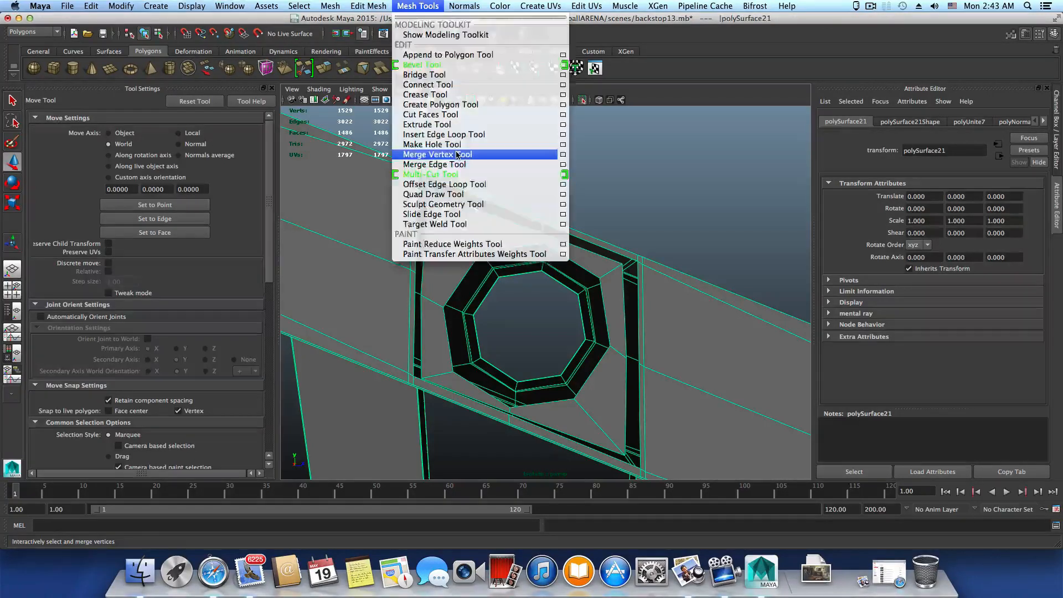
left_click(457, 154)
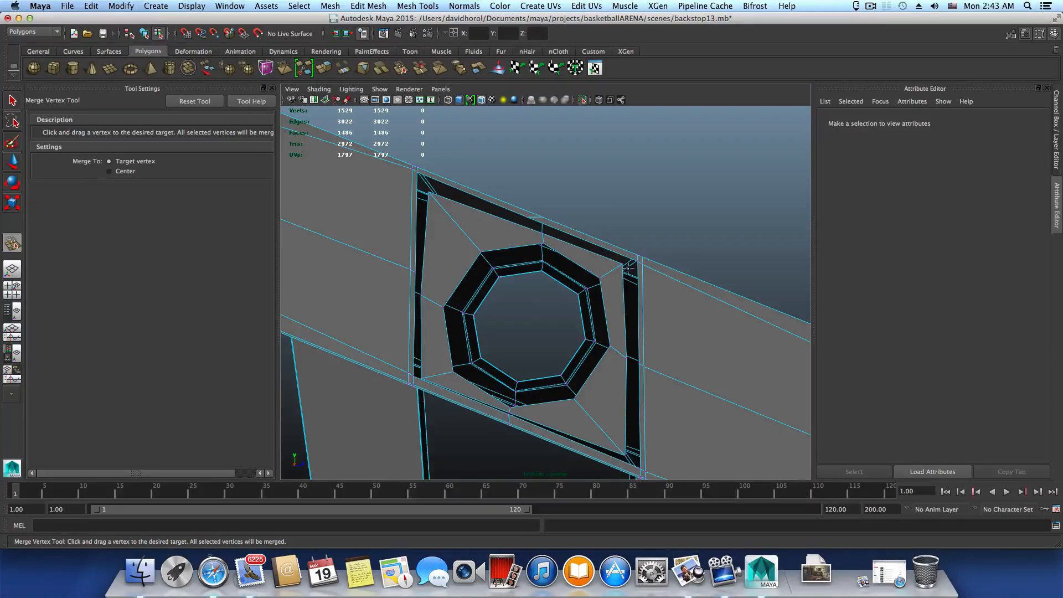
left_click_drag(634, 262, 418, 179)
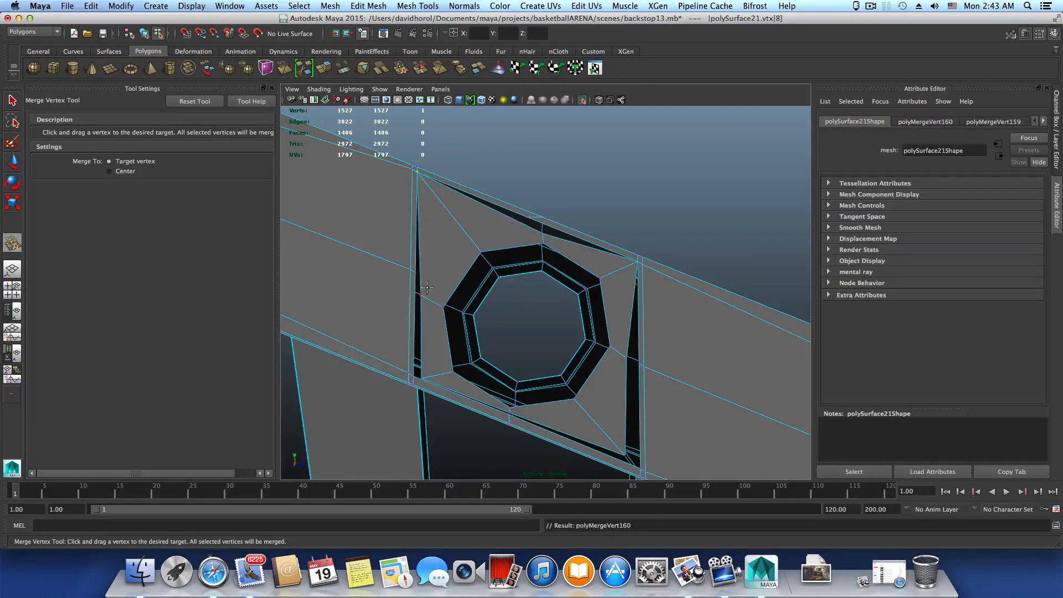
left_click_drag(421, 295, 415, 272)
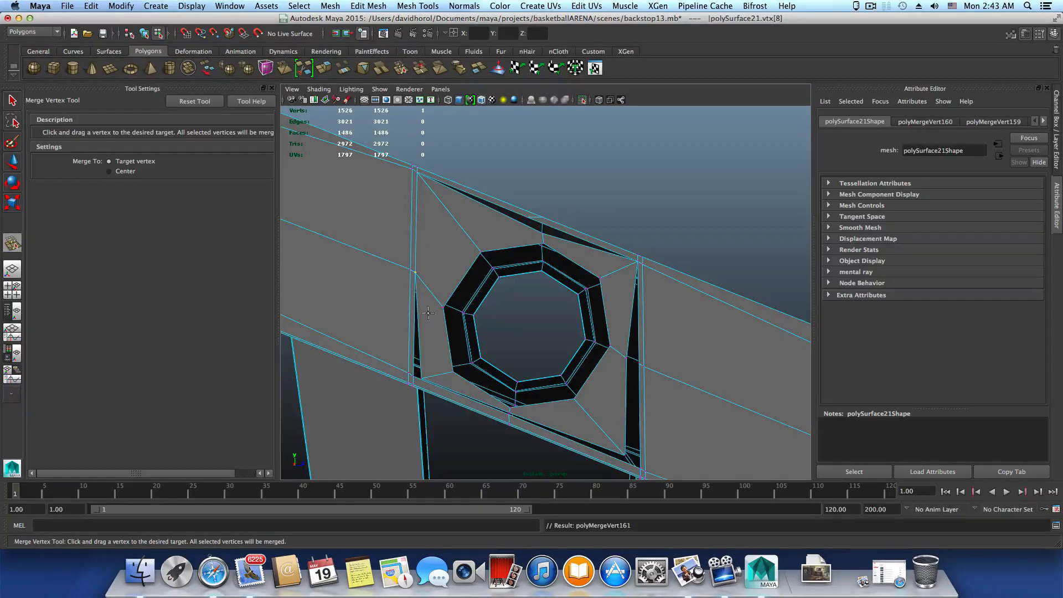
left_click_drag(413, 374, 412, 375)
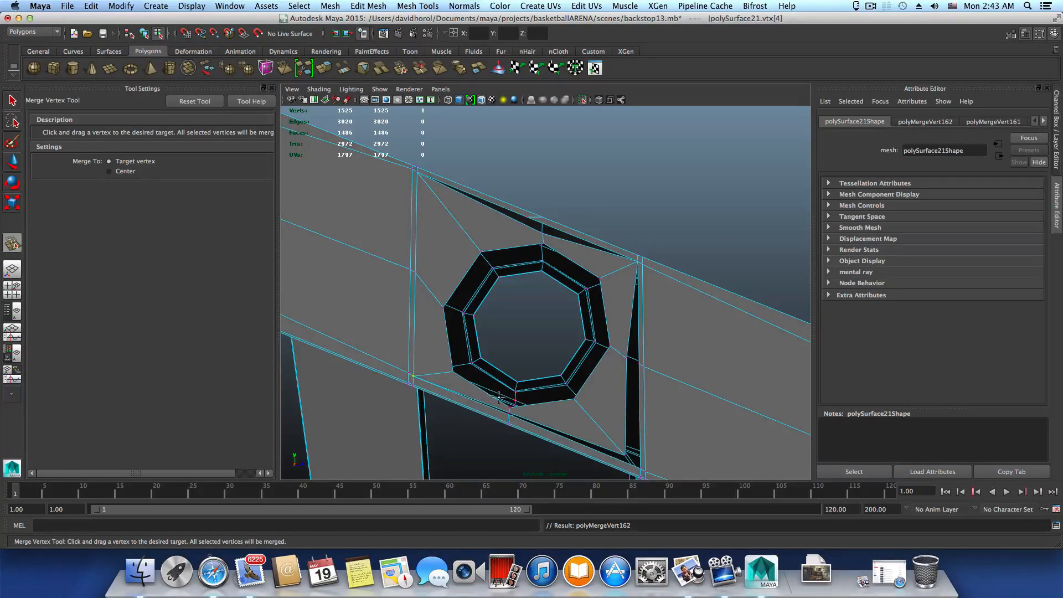
Step: Merge the ring's lower middle, lower downhill corner, downhill middle and upper middle vertices into the matching vertices of the beam opening
middle_click_drag(516, 404, 459, 377, "alt")
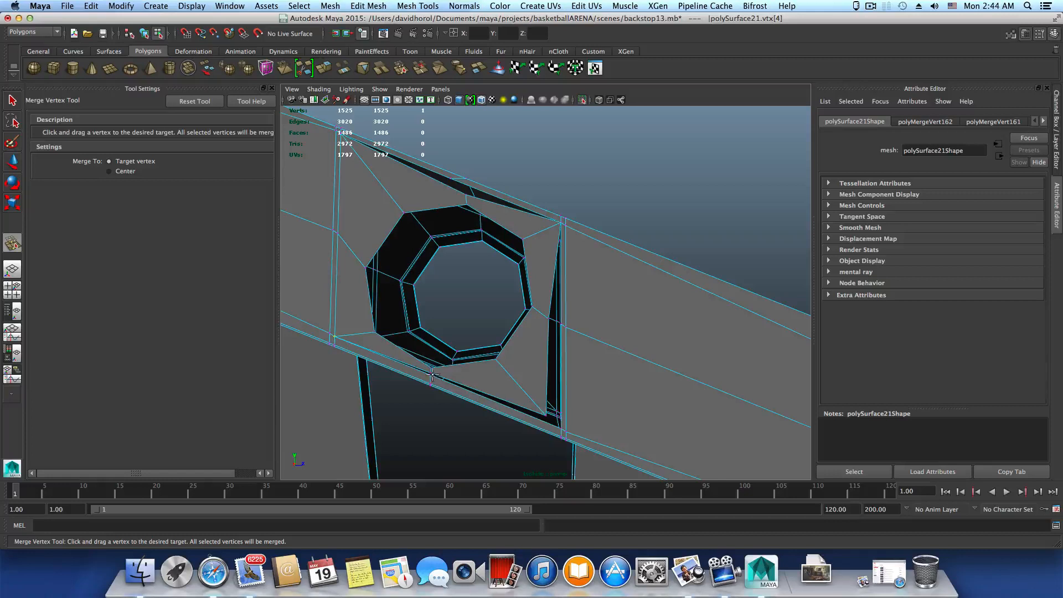
left_click_drag(430, 372, 430, 375)
left_click_drag(543, 412, 560, 428)
left_click_drag(547, 317, 560, 325)
middle_click_drag(544, 242, 562, 295, "alt")
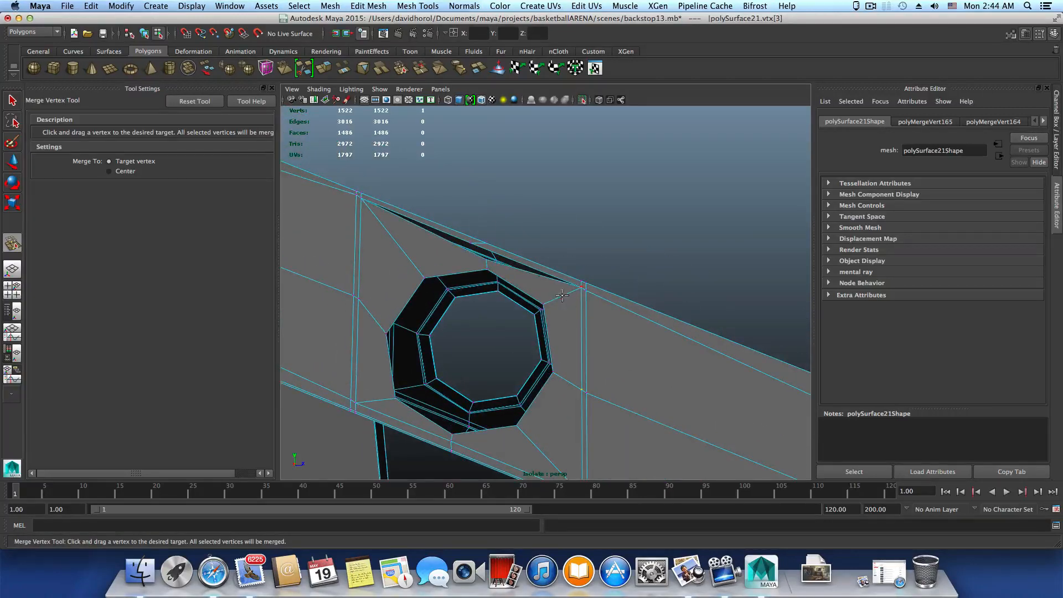
left_click_drag(470, 245, 470, 247)
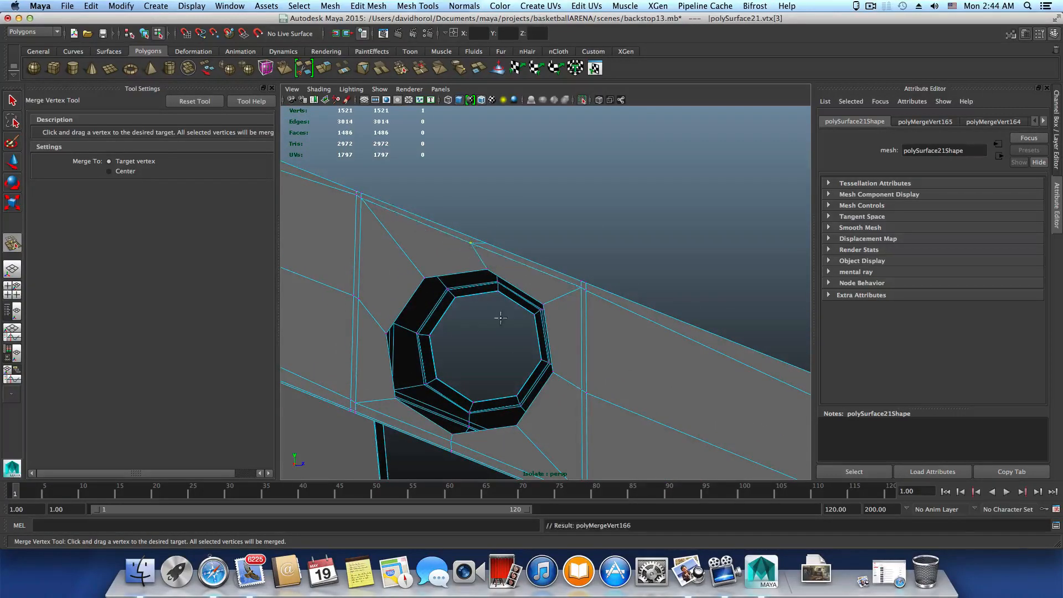
left_click_drag(496, 302, 511, 377, "alt")
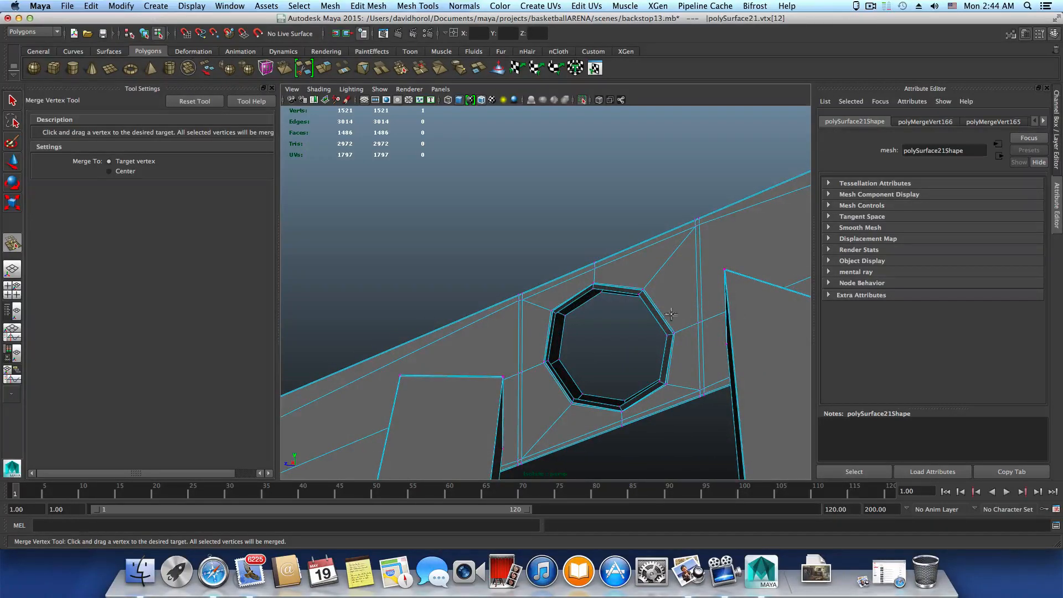
left_click_drag(658, 250, 640, 294, "alt")
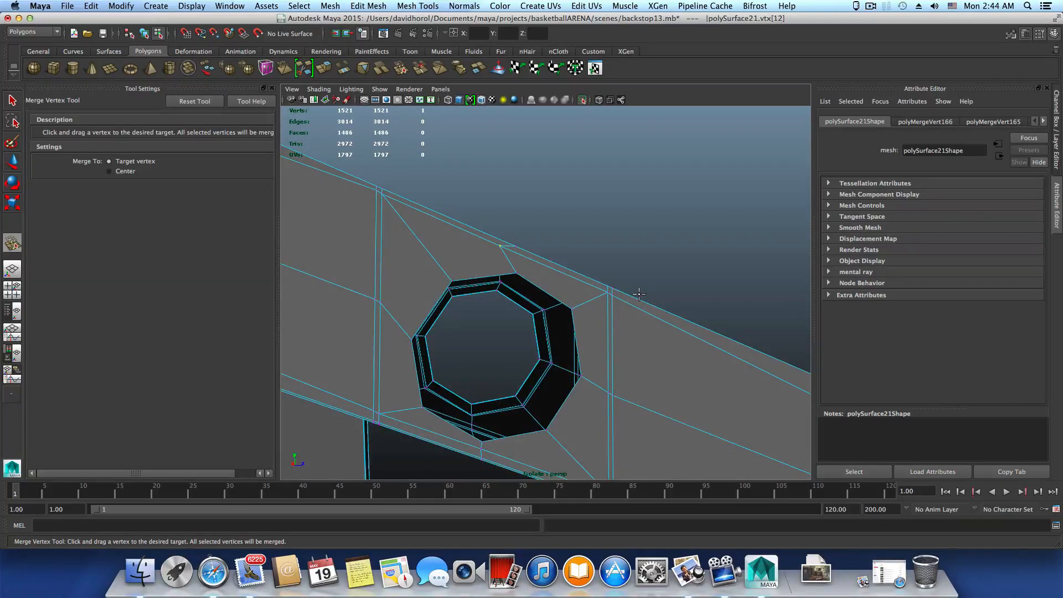
left_click(871, 7)
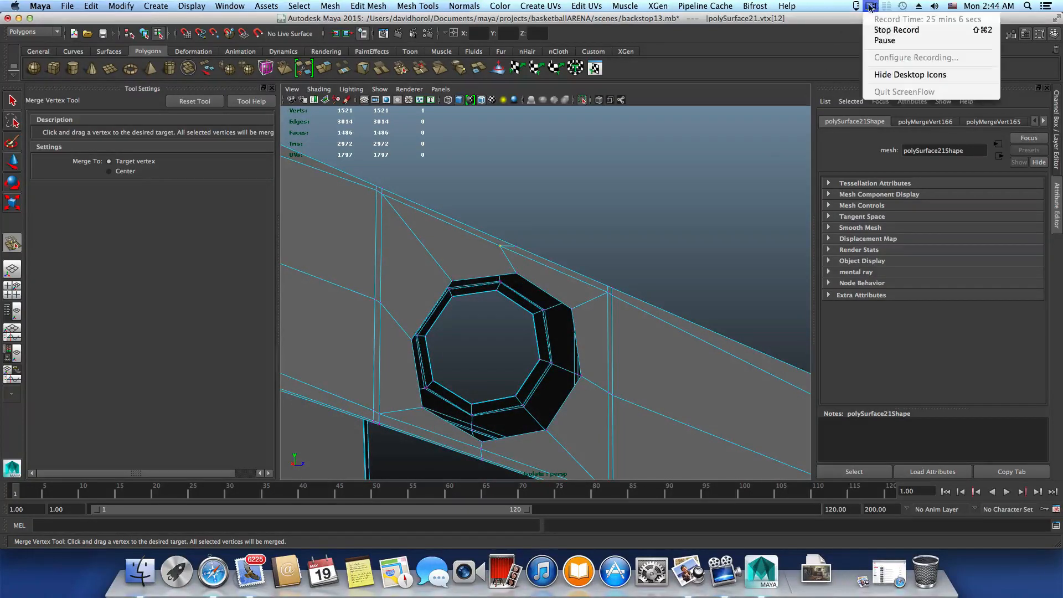
left_click(882, 41)
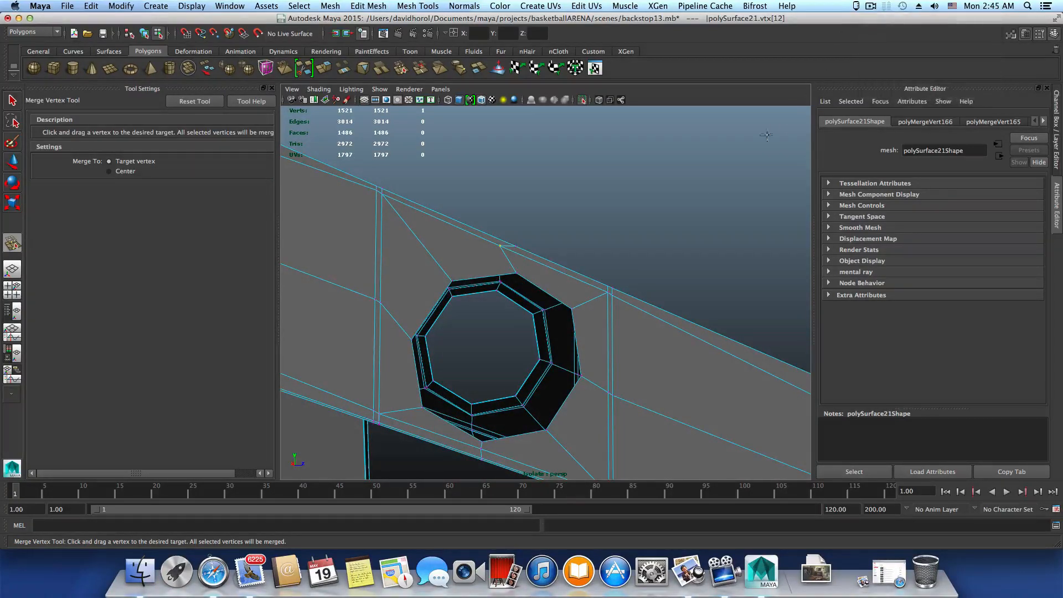
Step: Move the merged vertex above the hole along the beam's upper border line to line up with the hole's top vertex
middle_click_drag(608, 243, 603, 244, "alt")
left_click_drag(603, 244, 536, 228, "alt")
right_click_drag(536, 227, 612, 245, "alt")
middle_click_drag(613, 245, 653, 275, "alt")
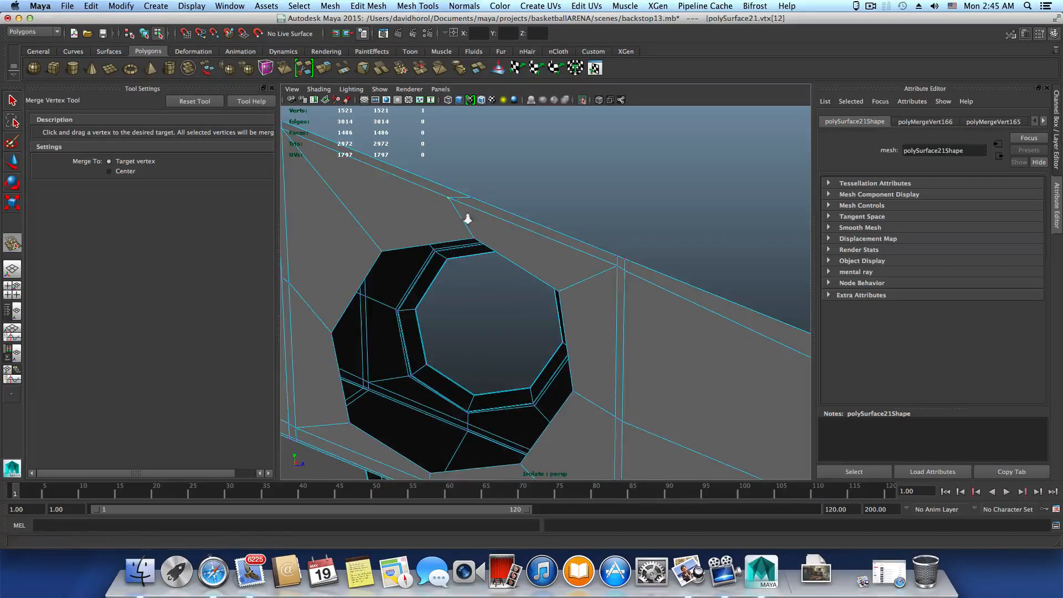
right_click_drag(468, 218, 500, 216, "alt")
middle_click_drag(499, 216, 551, 266, "alt")
left_click(14, 100)
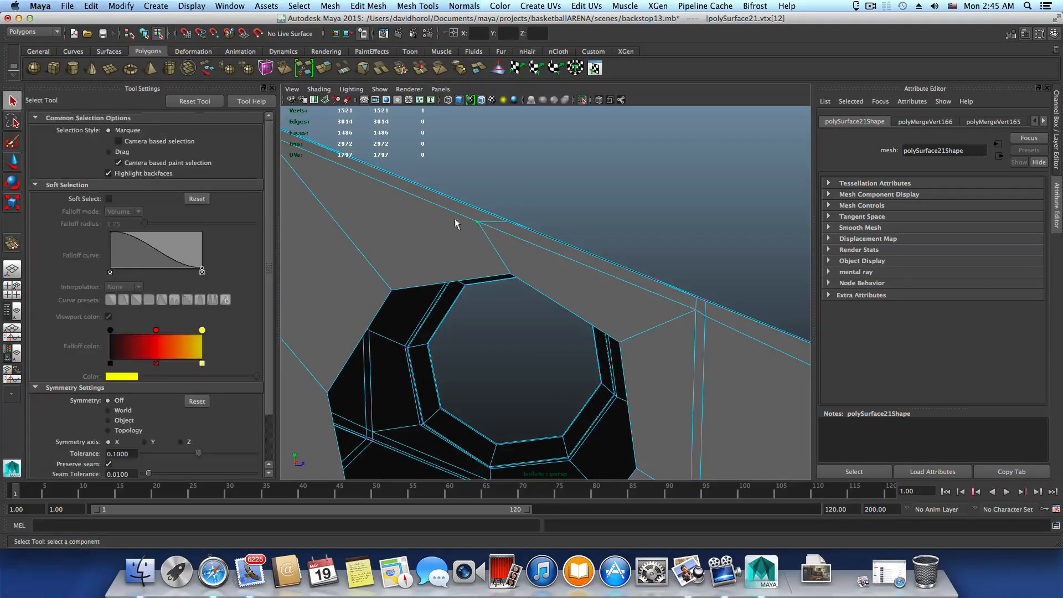
left_click_drag(471, 224, 577, 244, "alt")
key("w")
left_click_drag(524, 197, 587, 250)
scroll(622, 273, "down", 5)
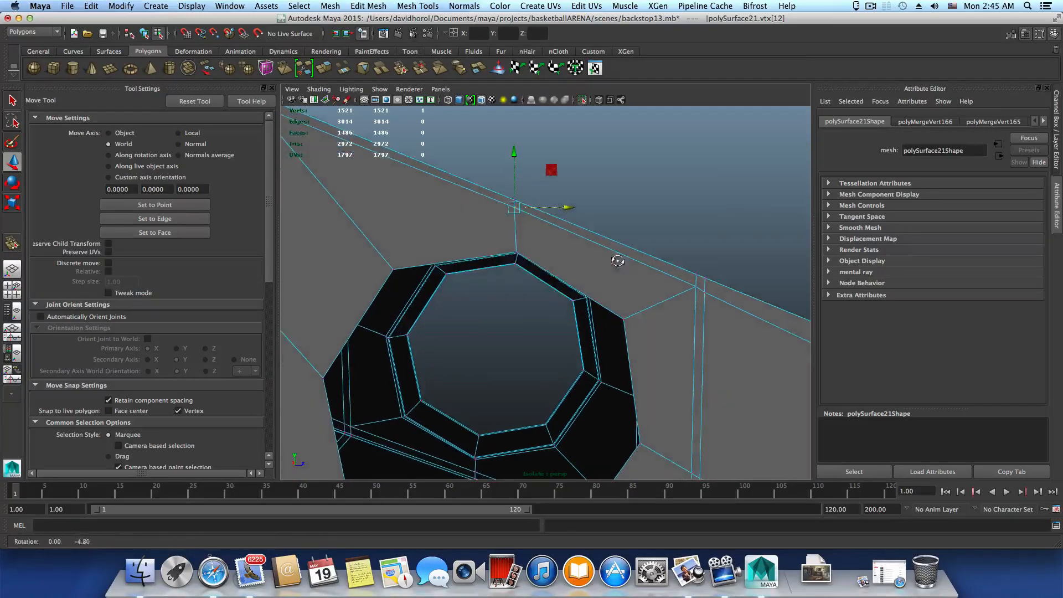
scroll(579, 320, "up", 6)
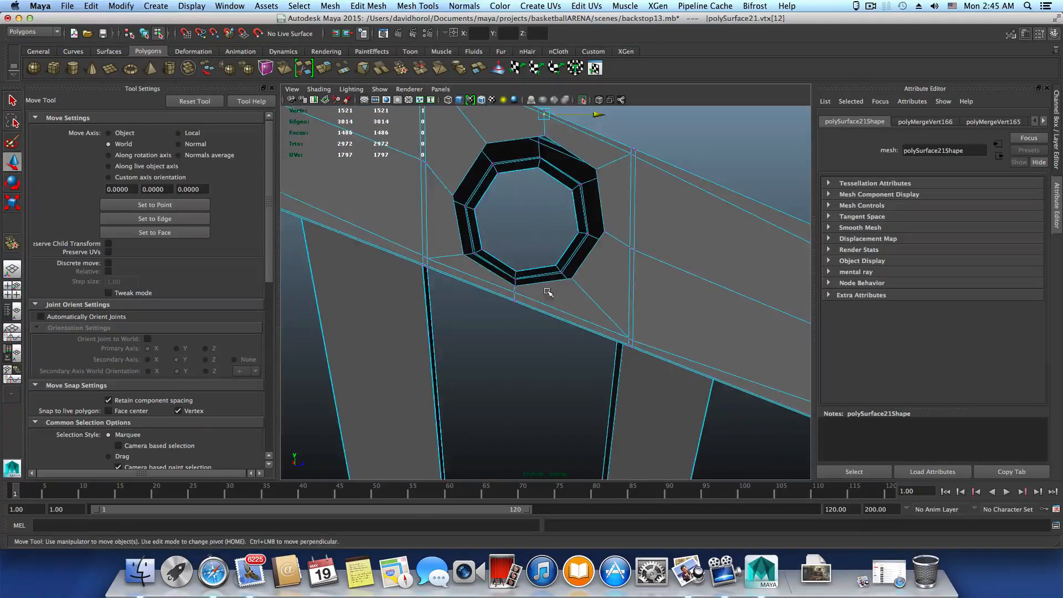
Step: Move the border vertex below the hole slightly downhill and down to line up with the hole's bottom vertex
left_click(507, 283)
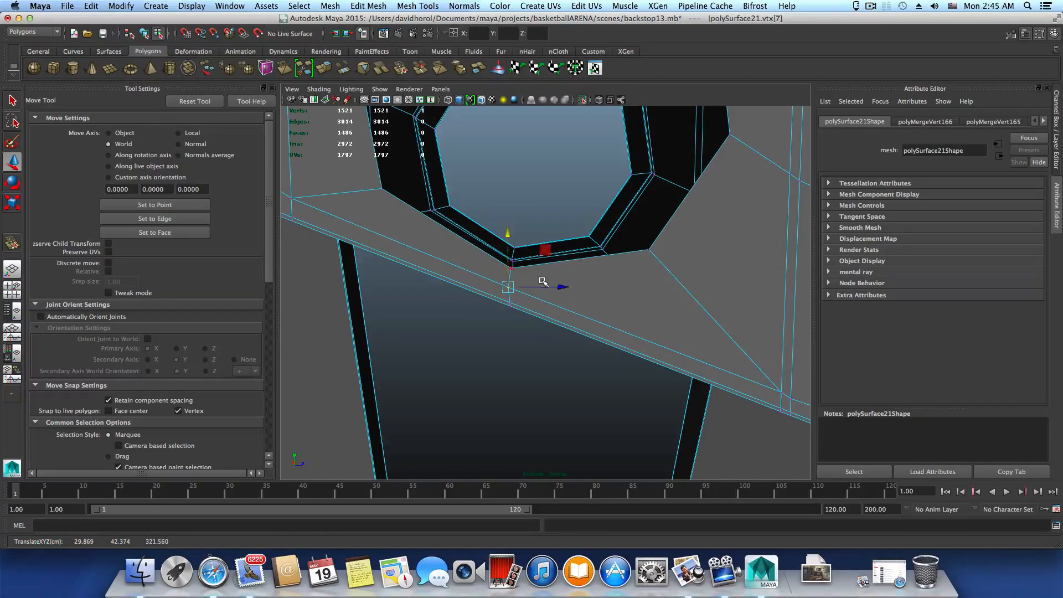
left_click_drag(544, 285, 555, 287)
left_click_drag(508, 235, 508, 237)
Step: Lower the border vertices at the lower uphill and lower downhill corners of the hole section slightly to straighten the lower border line
middle_click_drag(504, 258, 653, 336, "alt")
middle_click_drag(533, 328, 527, 340, "alt")
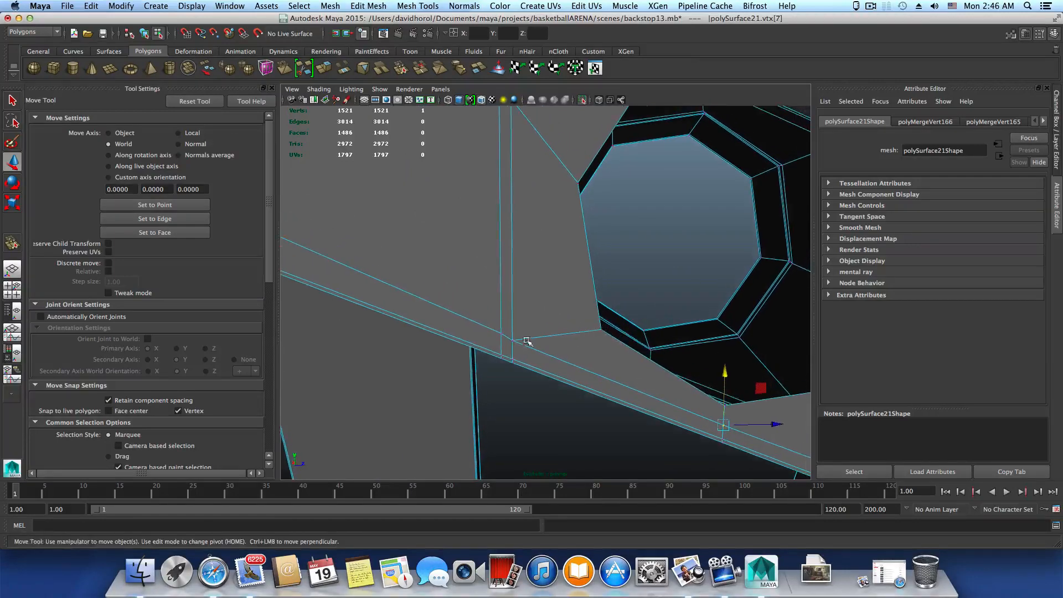
left_click(499, 303)
left_click_drag(501, 284, 501, 287)
right_click_drag(681, 365, 534, 340, "alt")
middle_click_drag(648, 369, 474, 342, "alt")
middle_click_drag(590, 372, 529, 323, "alt")
right_click_drag(529, 323, 574, 352, "alt")
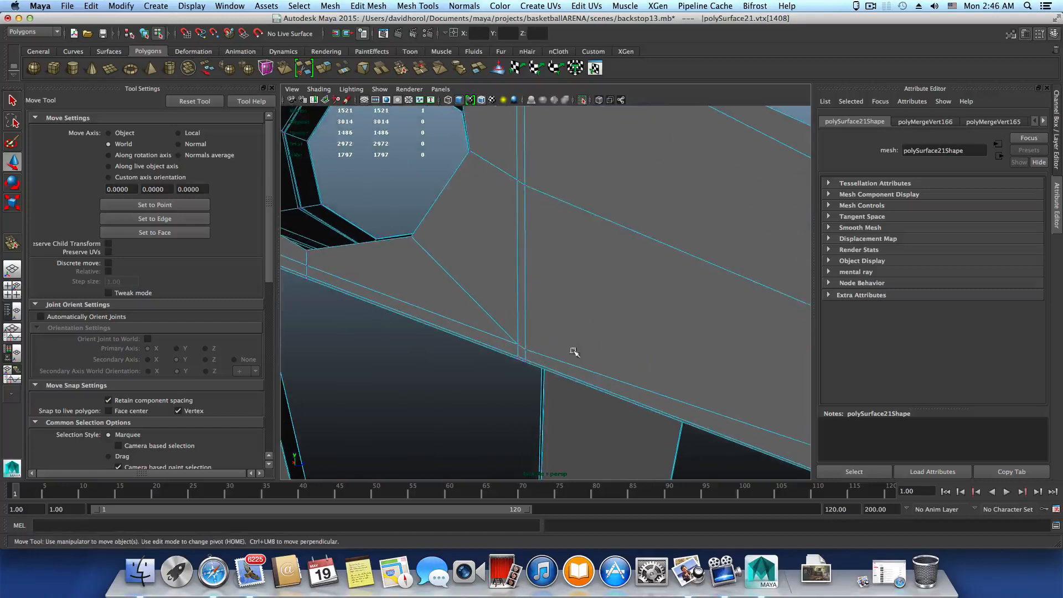
left_click(519, 351)
left_click(516, 296)
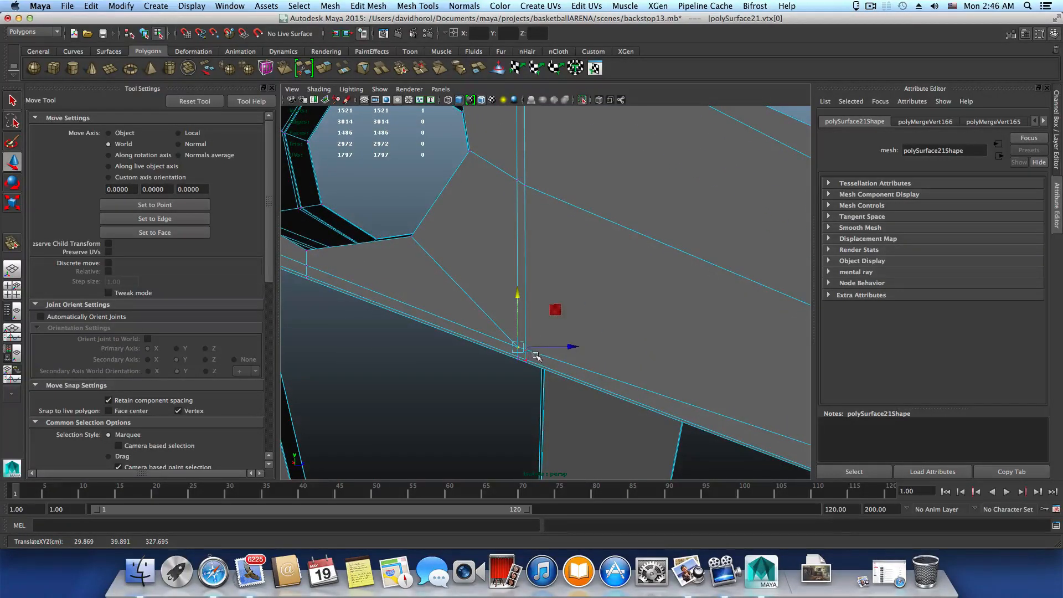
Step: Raise the two middle vertices on the hole section's downhill side, and raise the outer one a little more to straighten the middle line
middle_click_drag(533, 309, 571, 443, "alt")
middle_click_drag(555, 324, 485, 305, "alt")
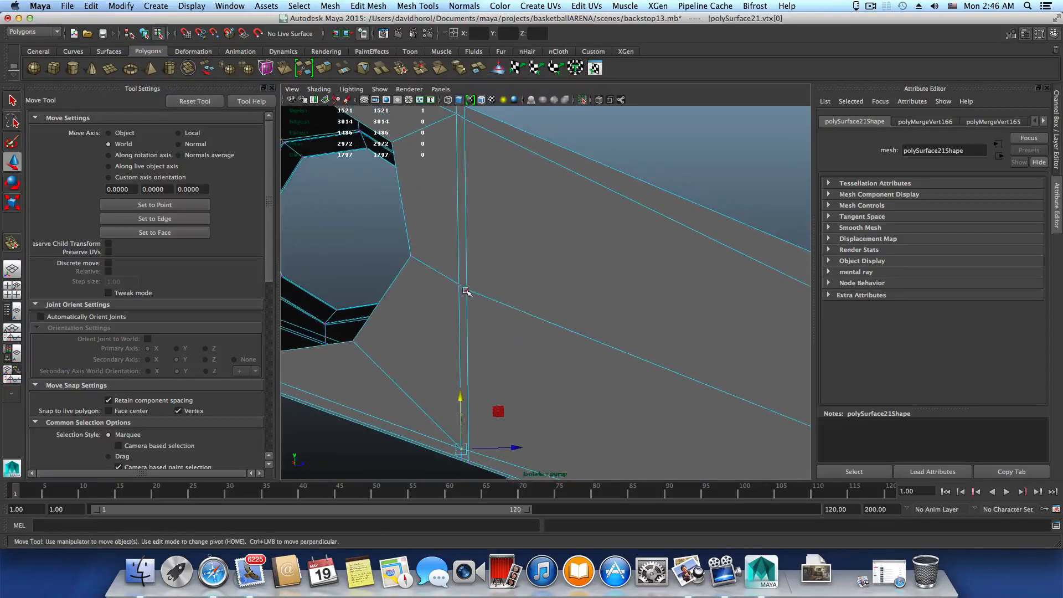
left_click(467, 289)
key("q")
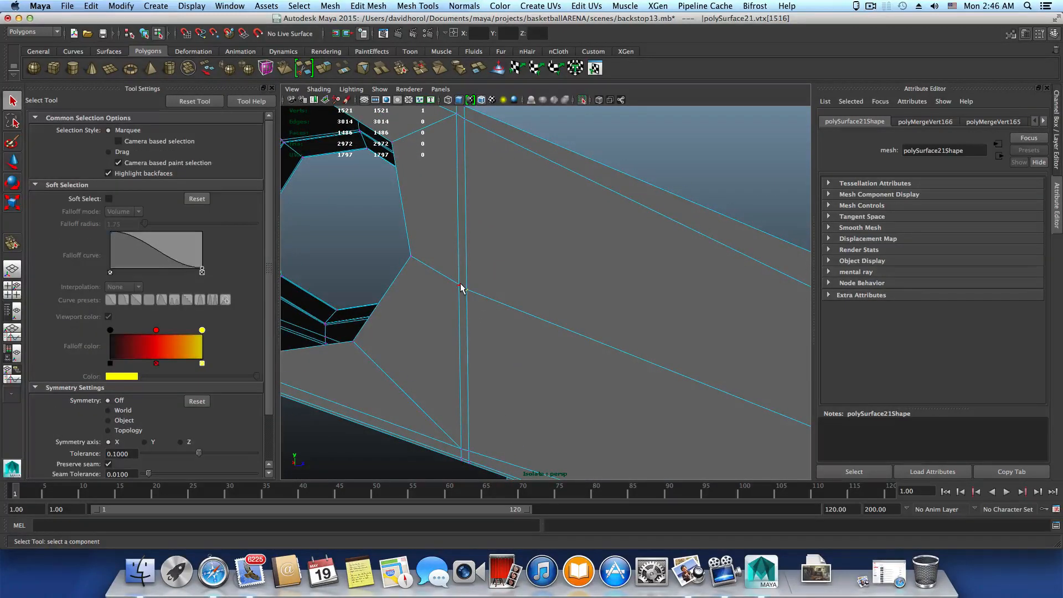
left_click(460, 285, "shift")
key("w")
left_click_drag(462, 232, 463, 220)
key("e")
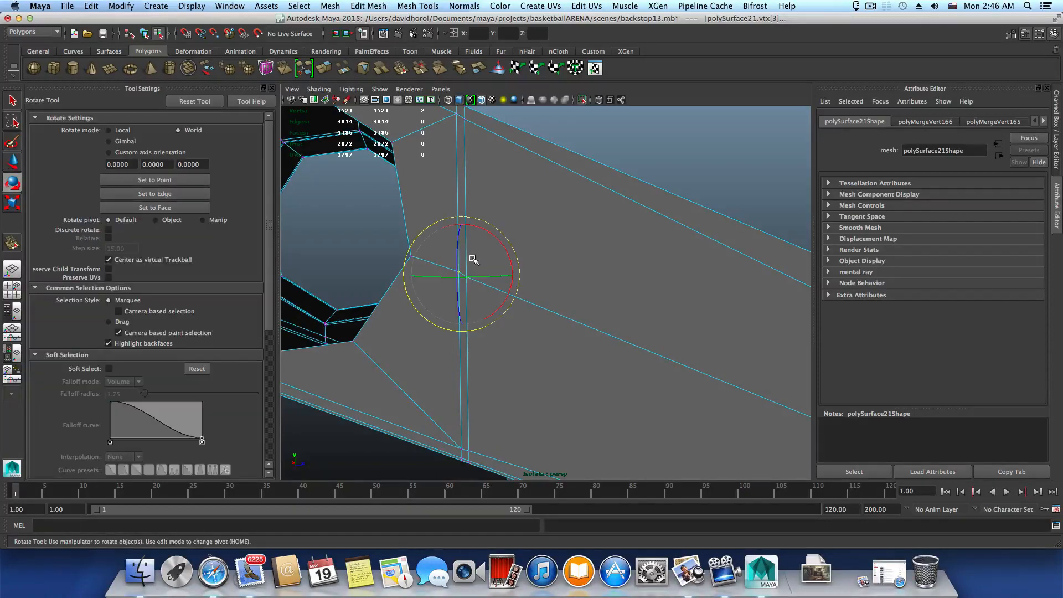
key("w")
left_click(478, 285)
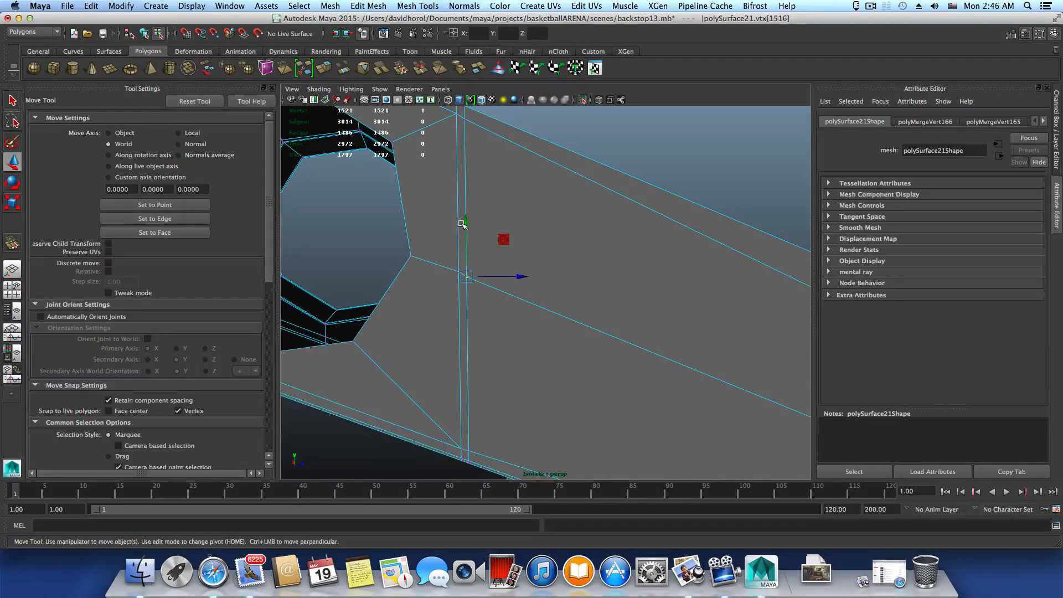
left_click_drag(462, 223, 467, 220)
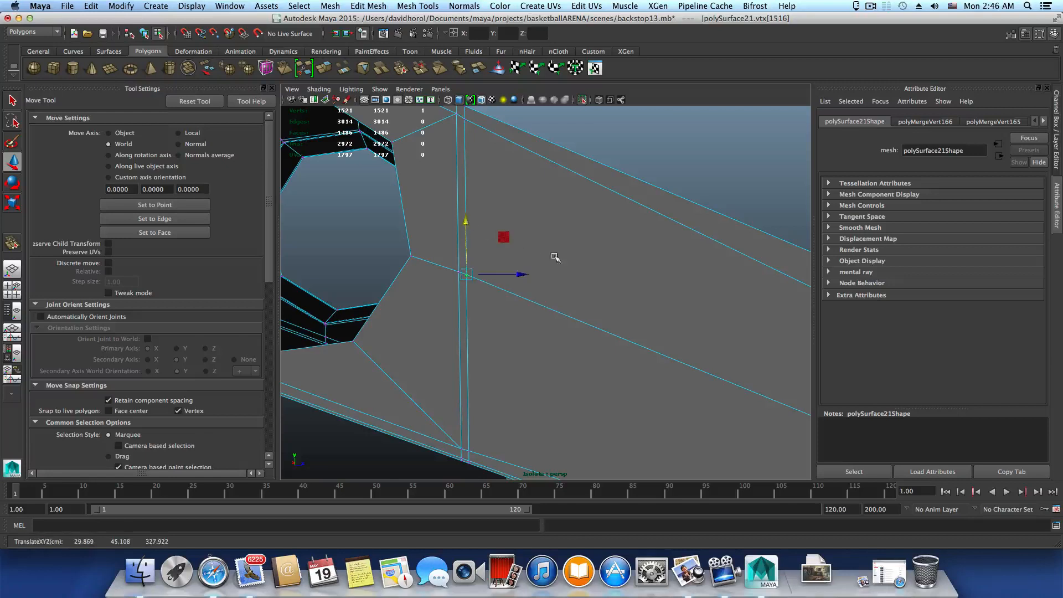
Step: Raise the outer vertex at the hole section's upper downhill corner slightly to align it with the upper border line
right_click_drag(555, 256, 495, 278, "alt")
middle_click_drag(494, 278, 504, 349, "alt")
right_click_drag(512, 288, 565, 304, "alt")
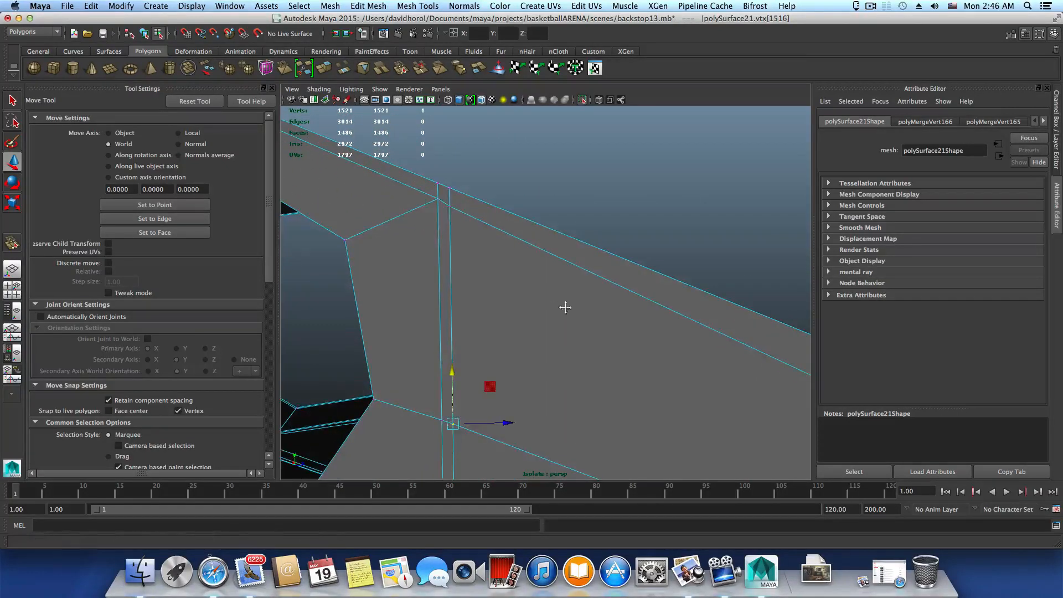
middle_click_drag(564, 304, 616, 359, "alt")
left_click(499, 264)
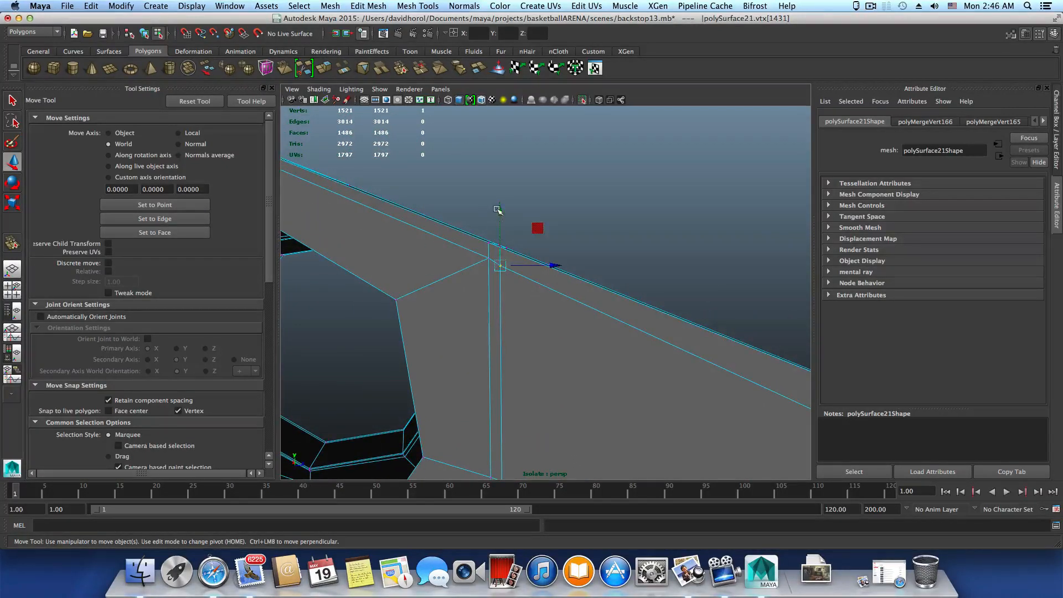
mouse_move(498, 210)
left_mouse_down()
mouse_move(487, 195)
mouse_move(500, 202)
left_mouse_up()
left_click(489, 257)
left_click(500, 261)
Step: Lower the outer vertex at the hole section's upper uphill corner slightly to align it with the upper border line
scroll(468, 253, "down", 4)
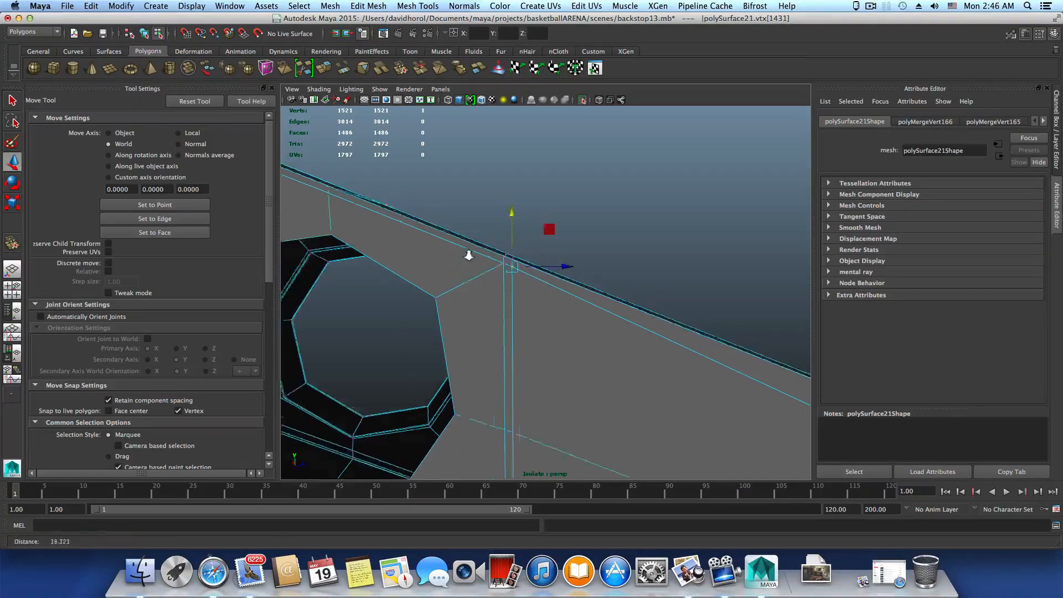
middle_click_drag(463, 259, 651, 308, "alt")
middle_click_drag(523, 274, 605, 397, "alt")
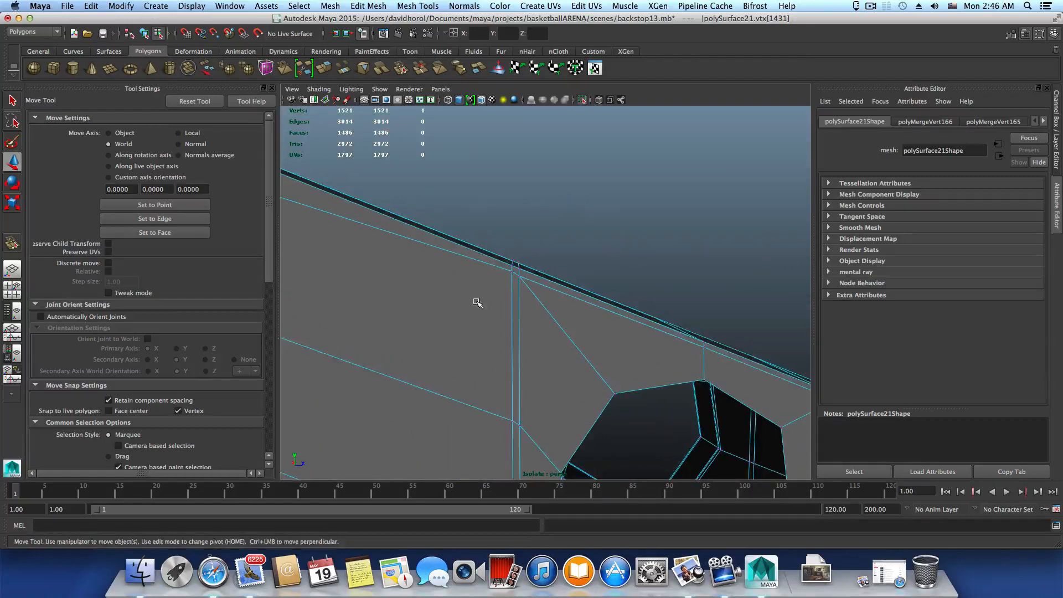
scroll(477, 293, "up", 4)
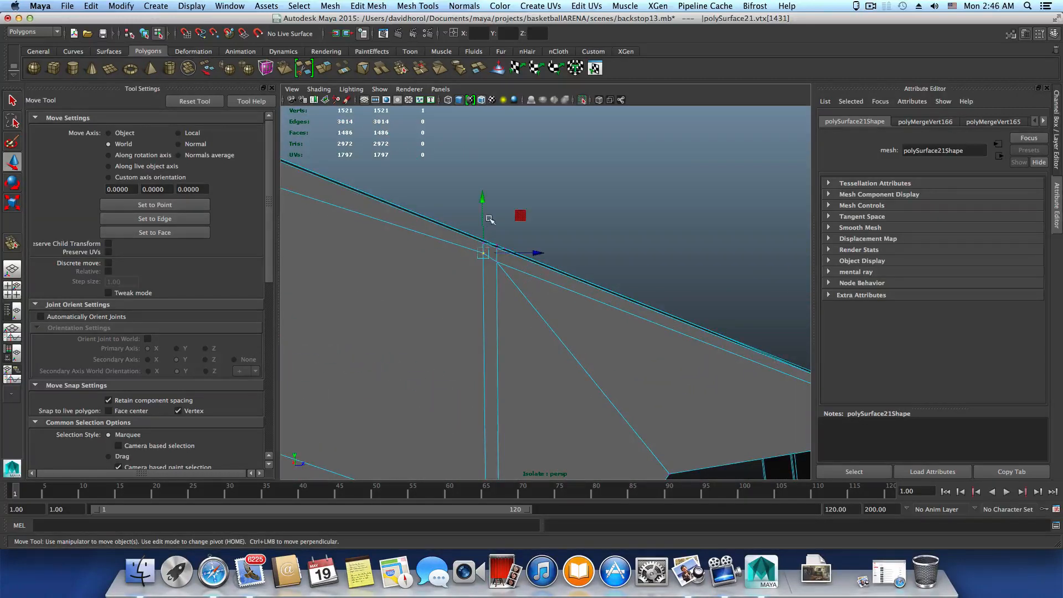
left_click_drag(483, 202, 484, 204)
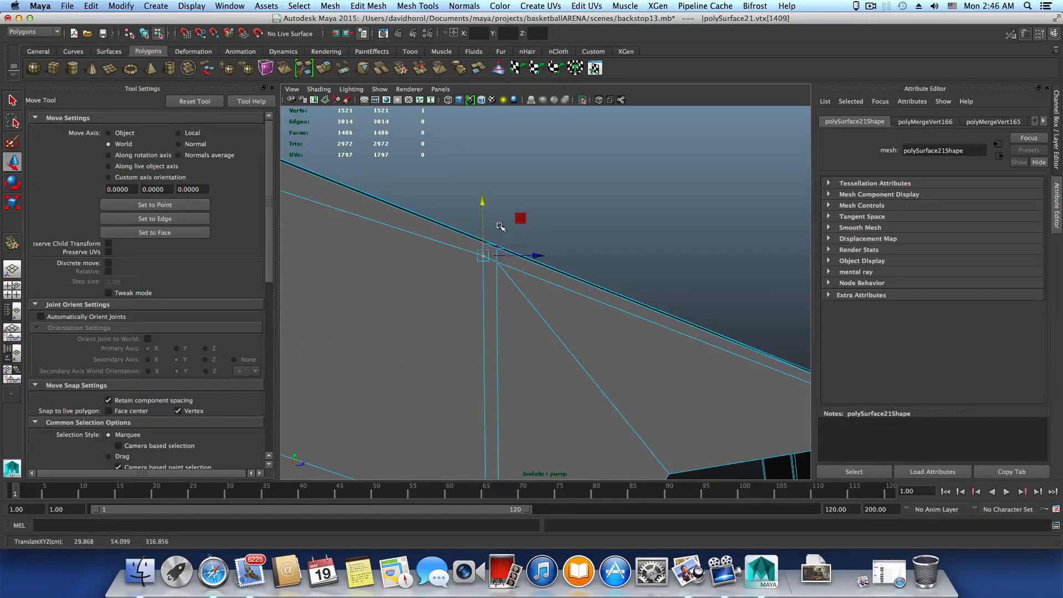
Step: Select the two middle vertices on the hole section's uphill side and lower them to straighten the beam's middle line
scroll(600, 357, "down", 1)
scroll(534, 370, "down", 4)
middle_click_drag(503, 304, 506, 199, "alt")
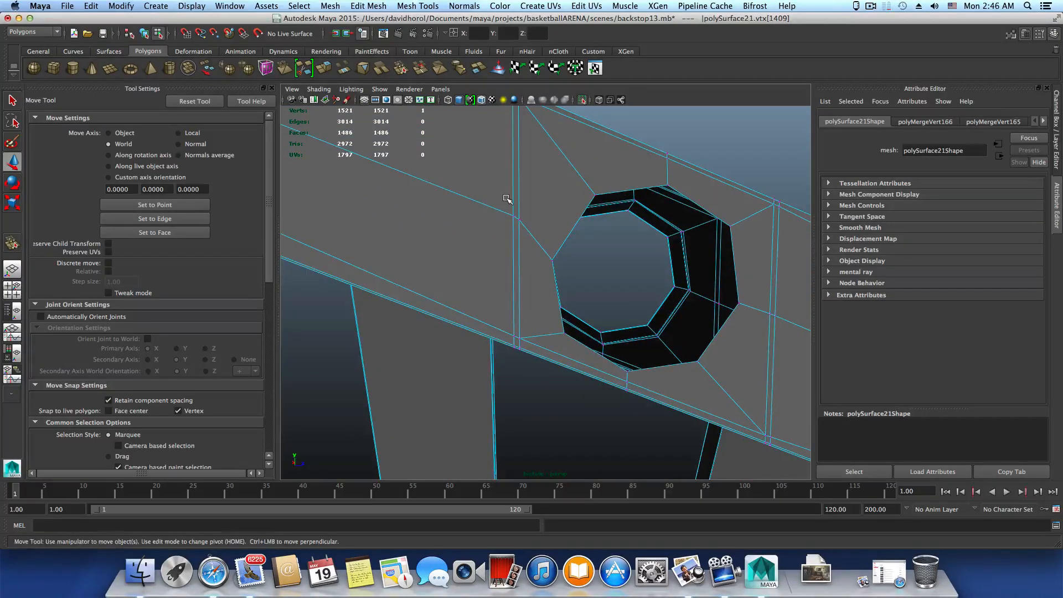
left_click(520, 222, "shift")
left_click_drag(520, 222, 489, 249, "alt")
left_click_drag(464, 161, 466, 186)
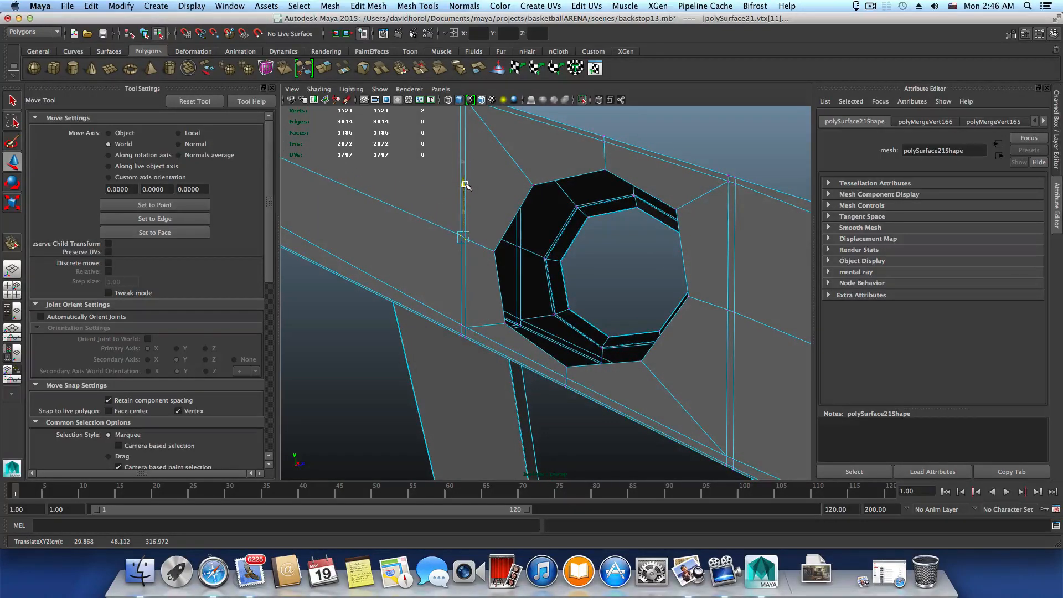
left_click_drag(511, 249, 538, 256, "alt")
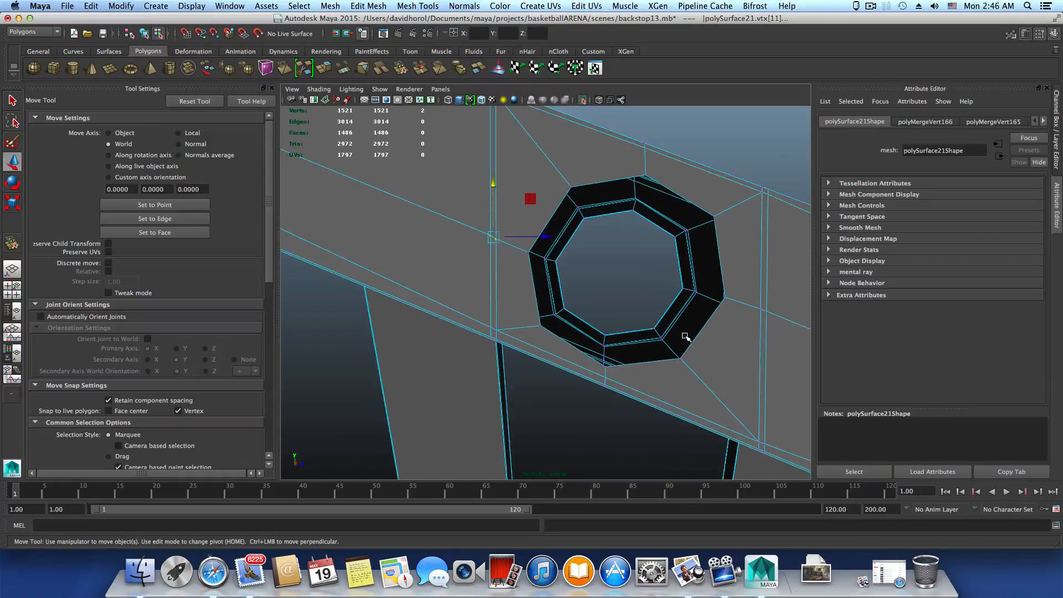
middle_click_drag(569, 335, 508, 329, "alt")
middle_click_drag(604, 348, 662, 354, "alt")
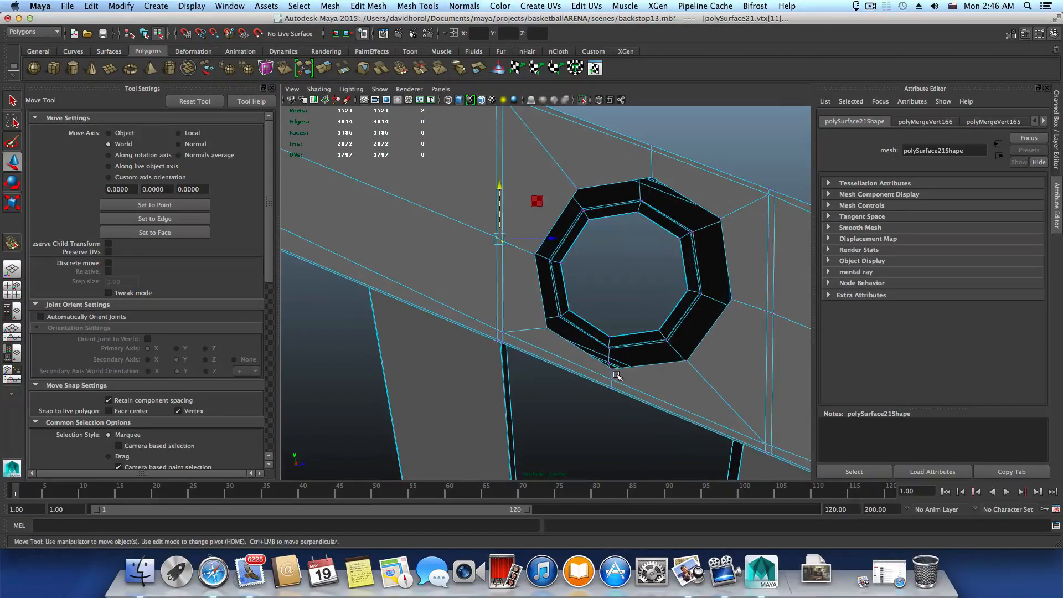
Step: Return to object selection and examine the finished beam hole and its straightened border lines from both sides and from farther away
middle_click_drag(561, 373, 462, 378, "alt")
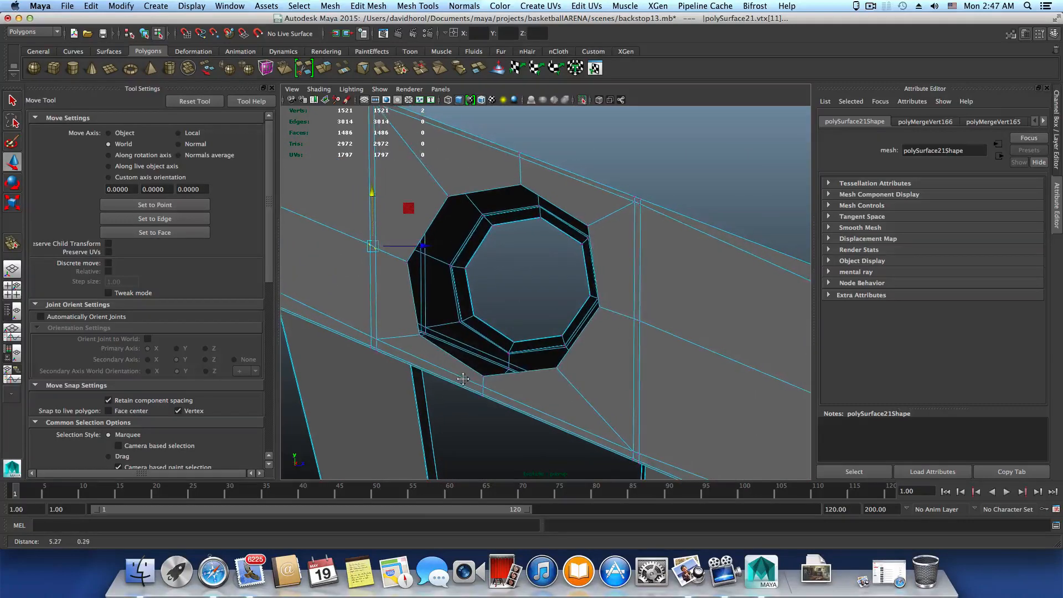
left_click_drag(463, 378, 336, 399, "alt")
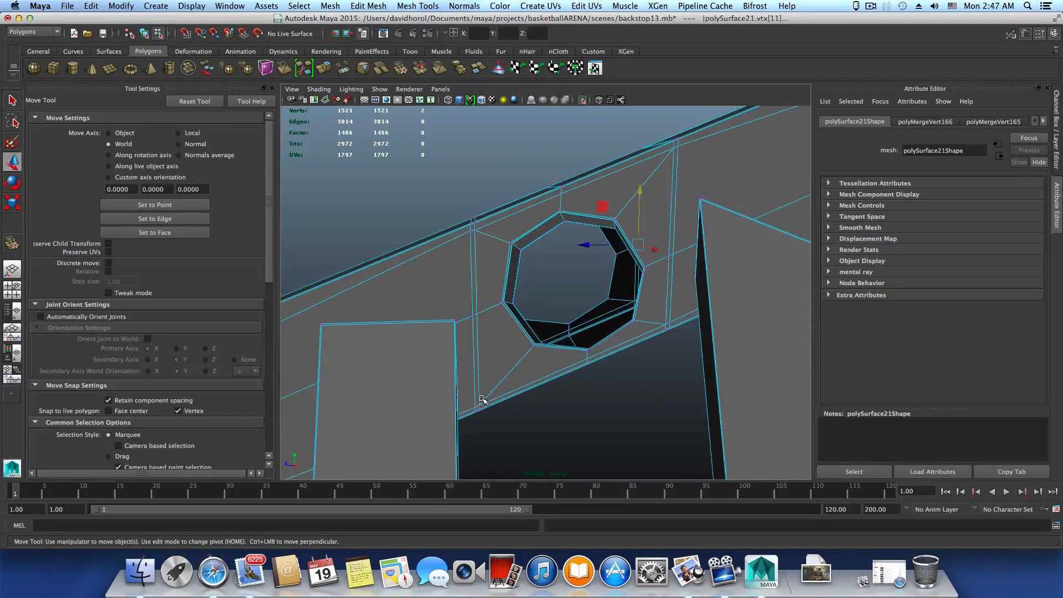
key("F8")
scroll(490, 399, "down", 3)
scroll(591, 341, "up", 5)
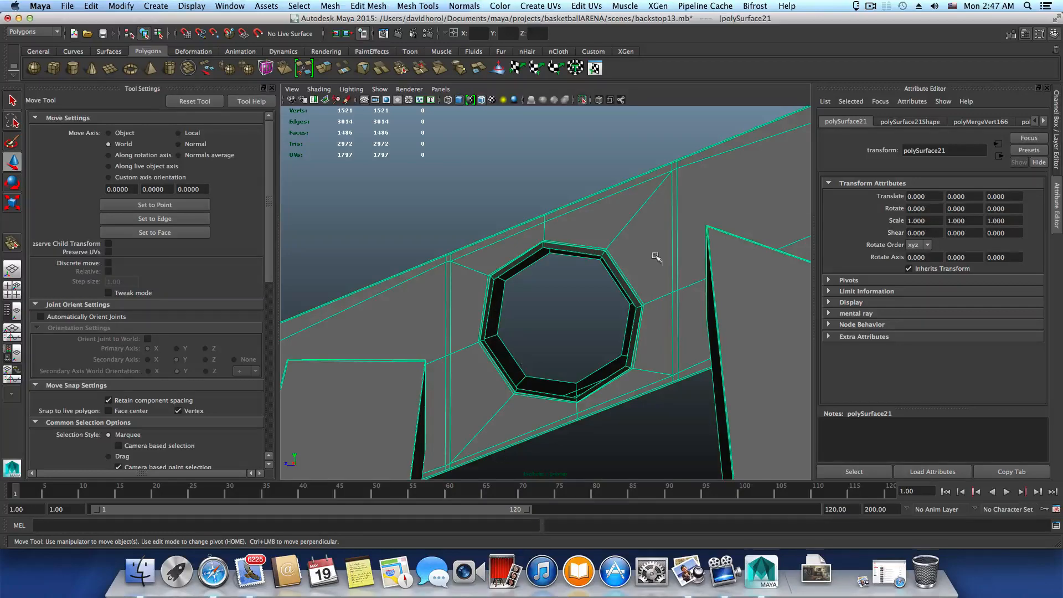
left_click_drag(598, 392, 643, 373, "alt")
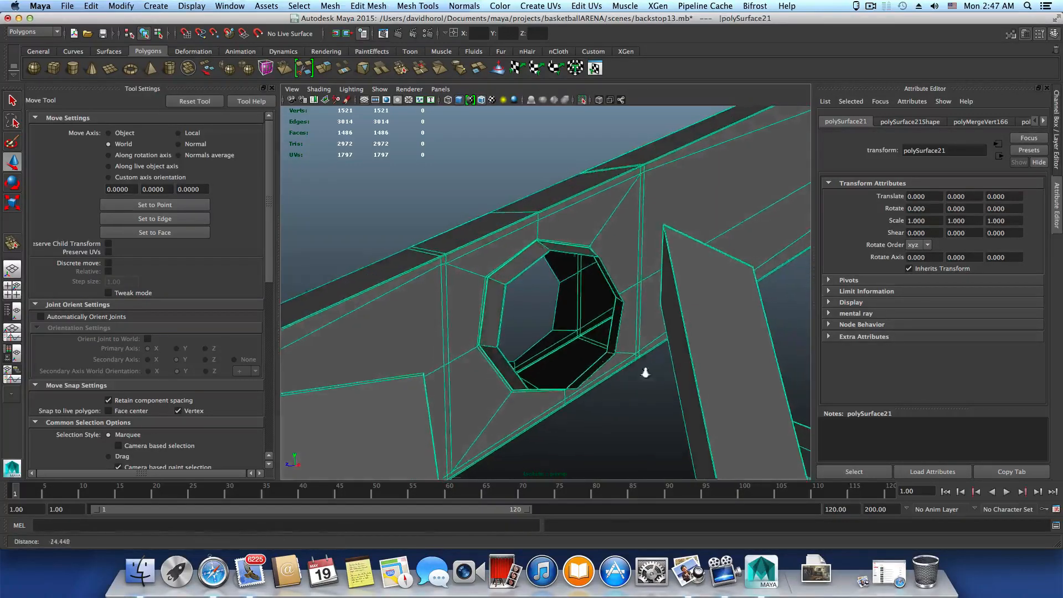
right_click_drag(643, 373, 592, 271, "alt")
middle_click_drag(572, 395, 501, 470, "alt")
middle_click_drag(627, 313, 700, 227, "alt")
right_click_drag(570, 271, 628, 299, "alt")
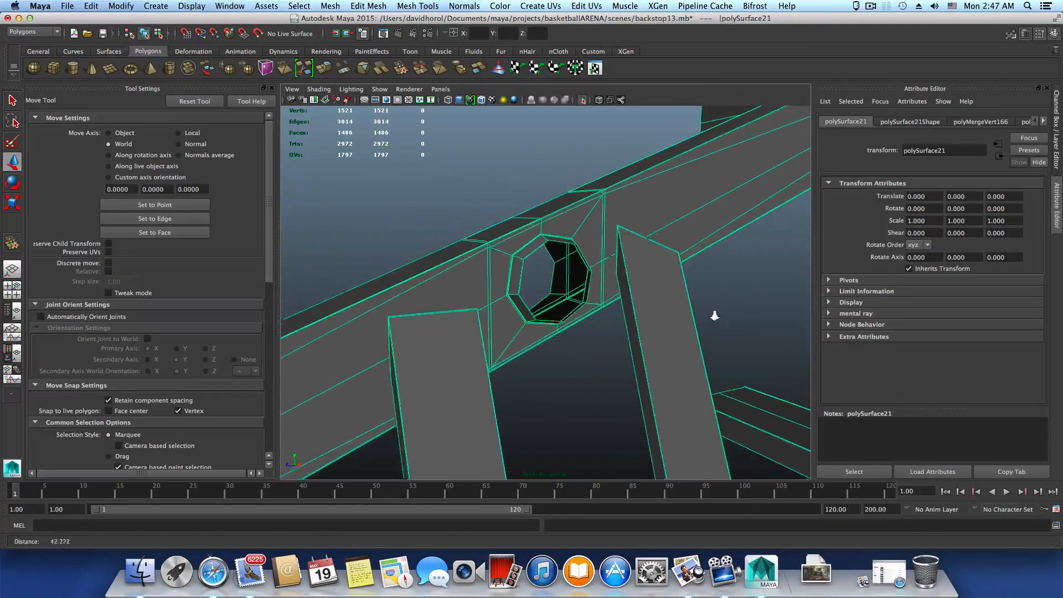
right_click_drag(485, 277, 670, 315, "alt")
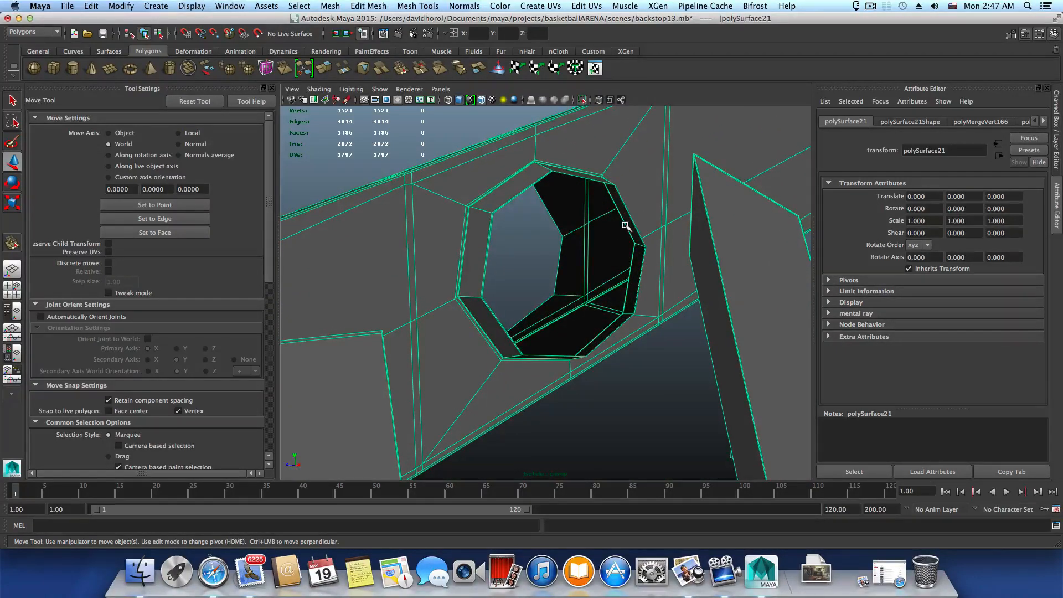
scroll(646, 347, "down", 10)
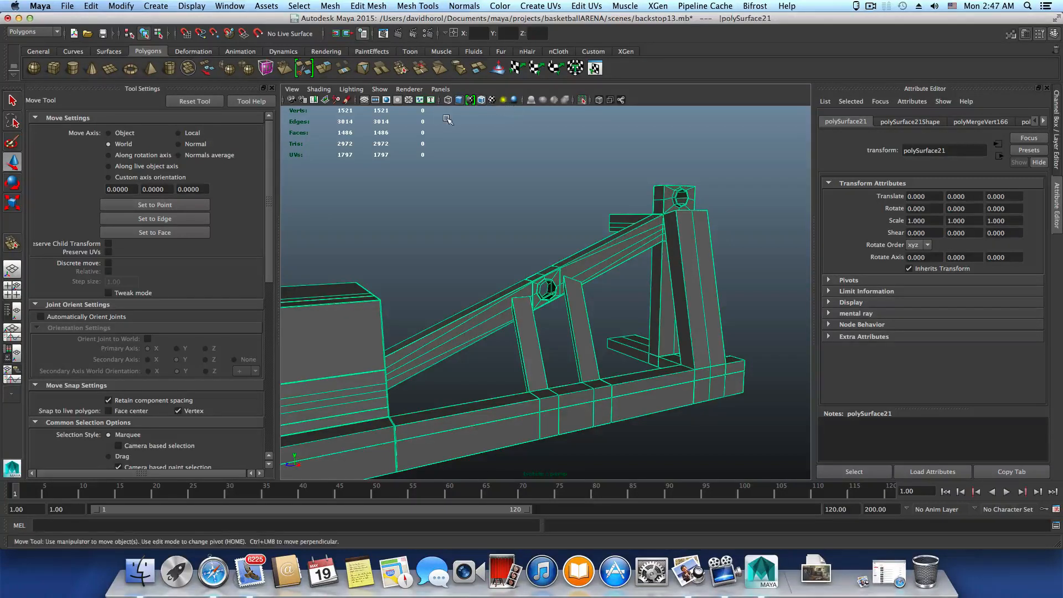
Step: Turn off the isolated display of the base so the rest of the backstop shows, and view the beam hole up close
left_click(581, 100)
left_click_drag(597, 232, 562, 235, "alt")
right_click_drag(563, 235, 775, 338, "alt")
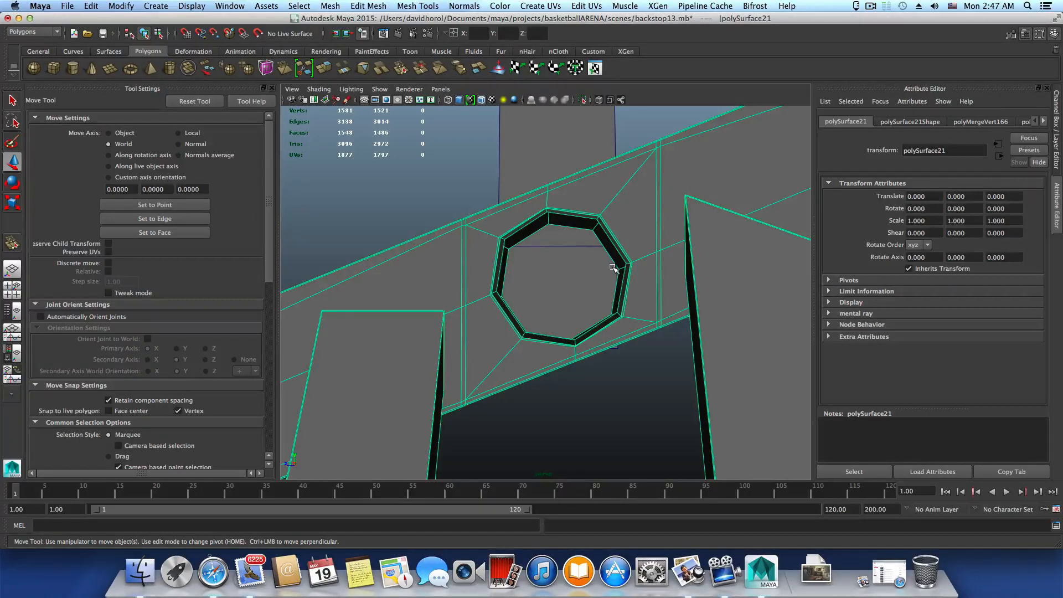
Step: Select the open border edge loop inside the beam hole, extrude it and scale the new edges inward into a narrow ring
right_click_drag(613, 238, 600, 226)
left_click_drag(605, 237, 538, 260, "alt")
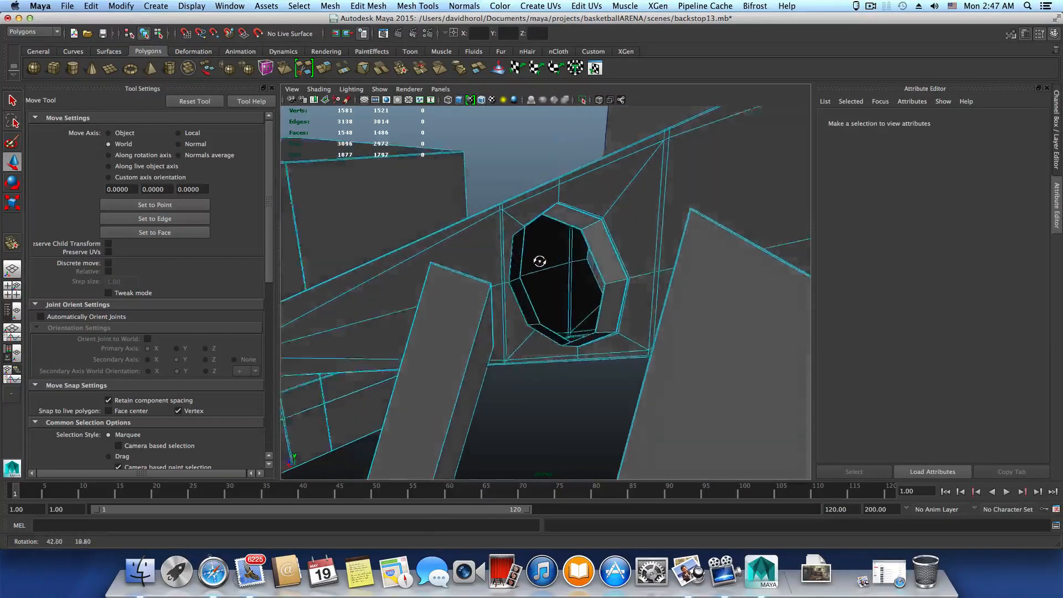
right_click_drag(539, 262, 585, 282, "alt")
left_click_drag(586, 283, 605, 292, "alt")
mouse_move(605, 292)
right_mouse_down("alt")
mouse_move(615, 299)
mouse_move(612, 273)
right_mouse_up("alt")
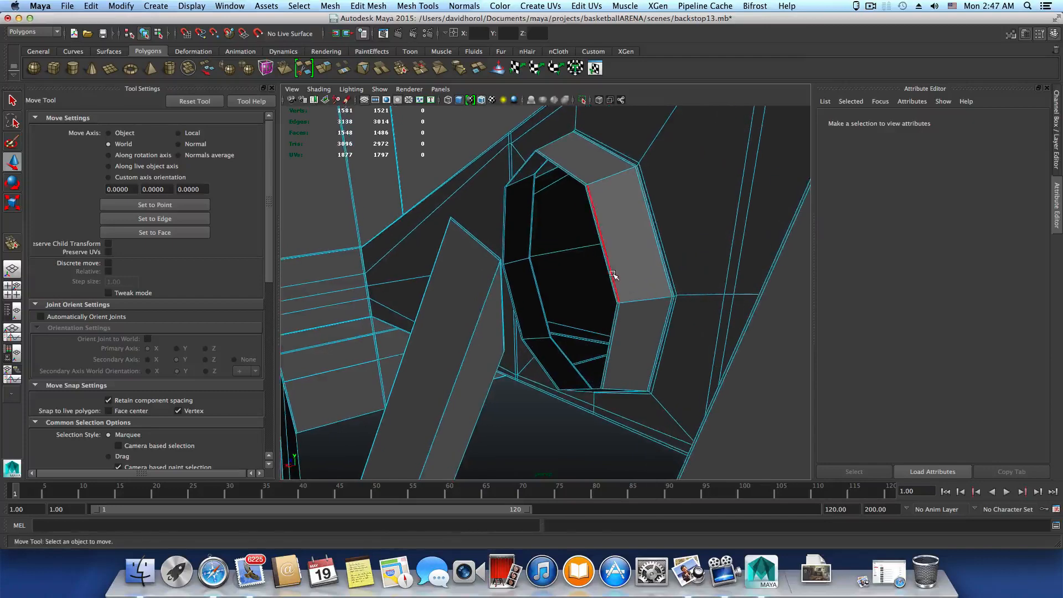
left_click(608, 269)
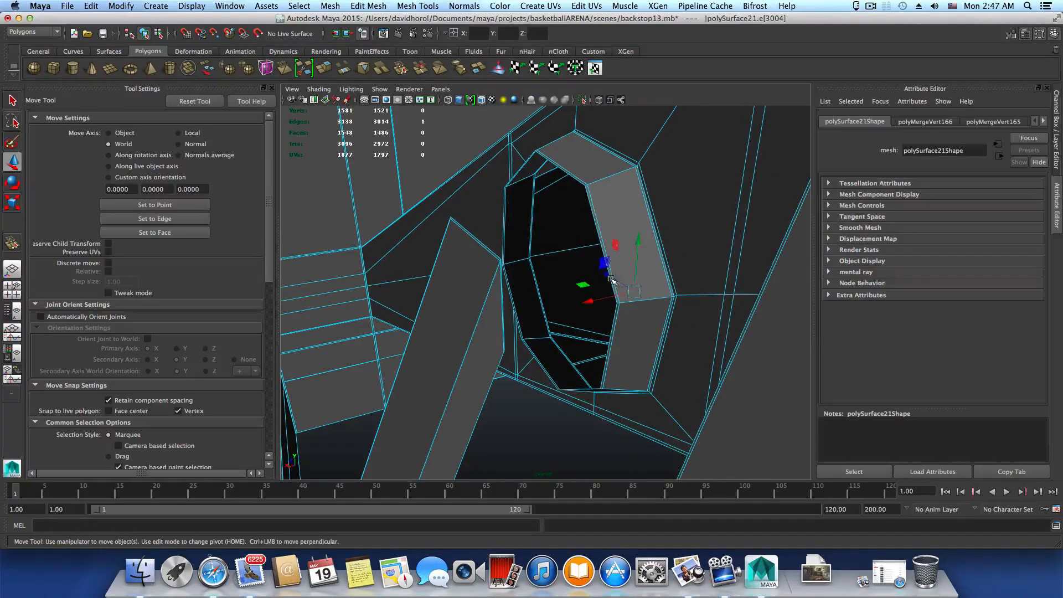
double_click(597, 228)
left_click_drag(621, 249, 678, 248, "alt")
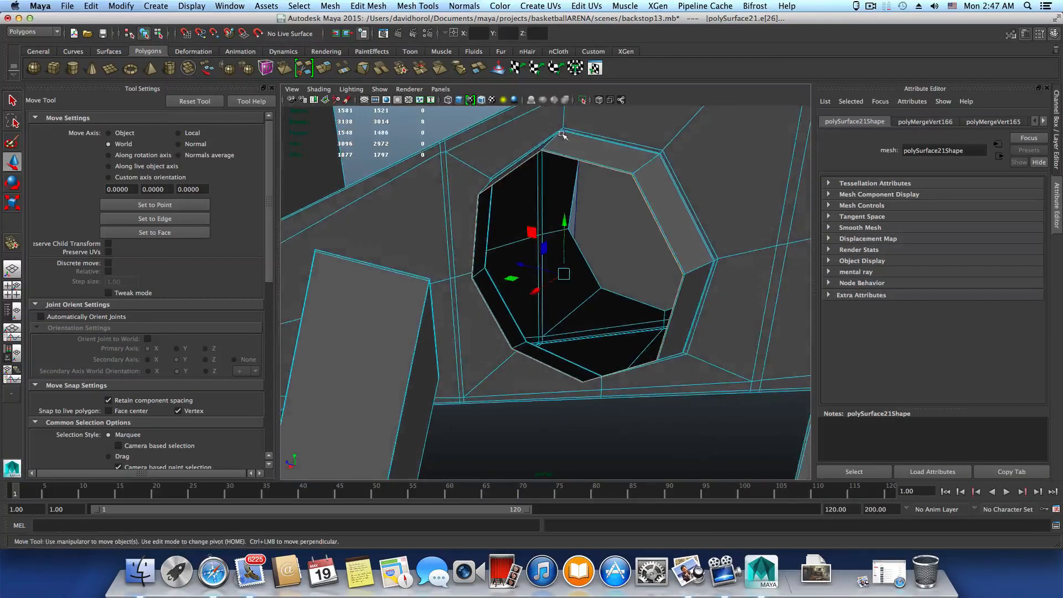
left_click(327, 68)
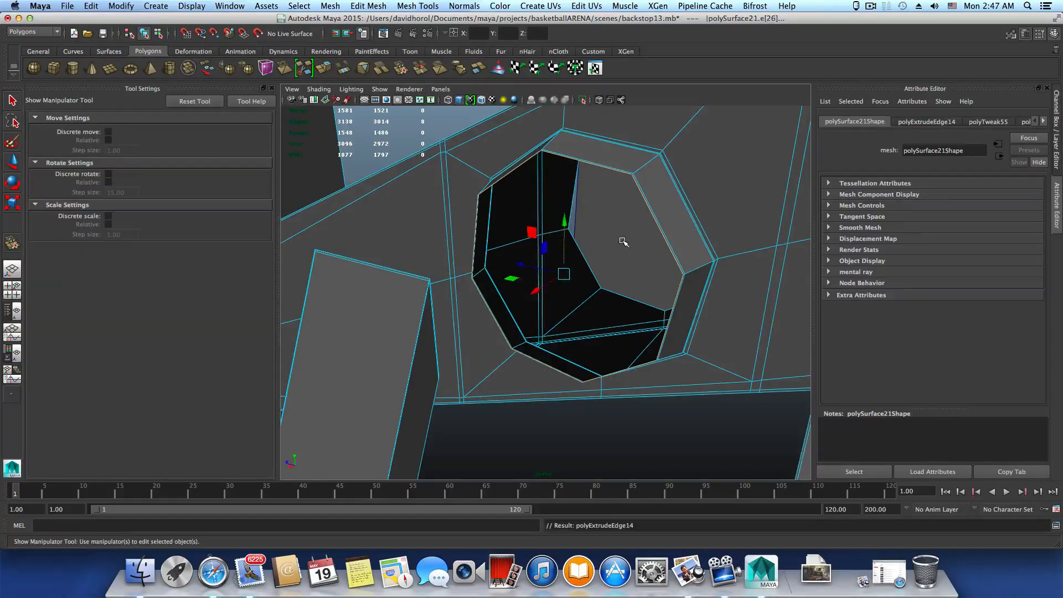
left_click_drag(641, 236, 674, 262, "alt")
key("r")
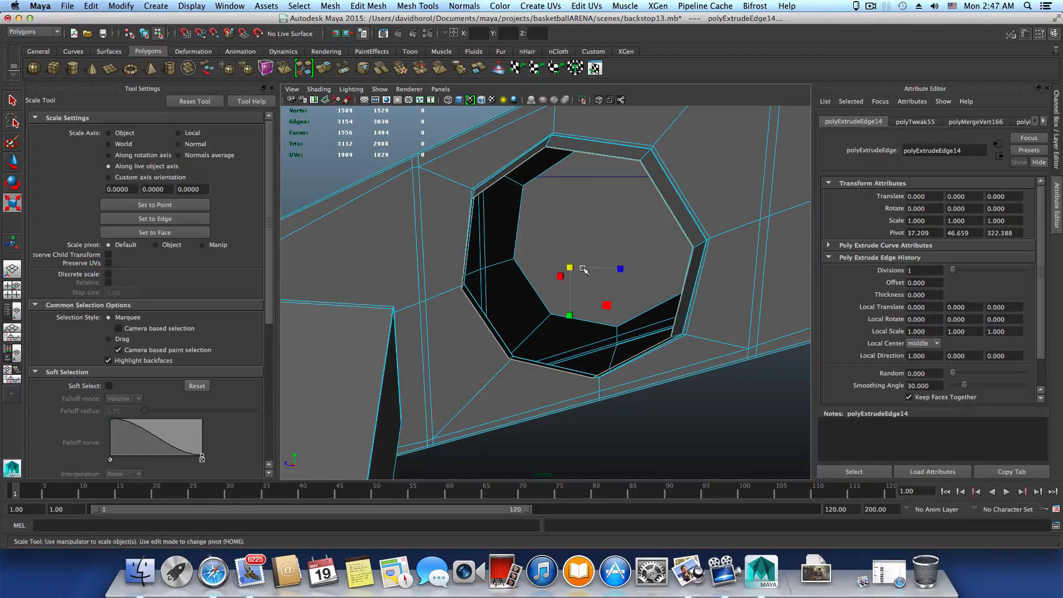
left_click_drag(572, 268, 630, 273)
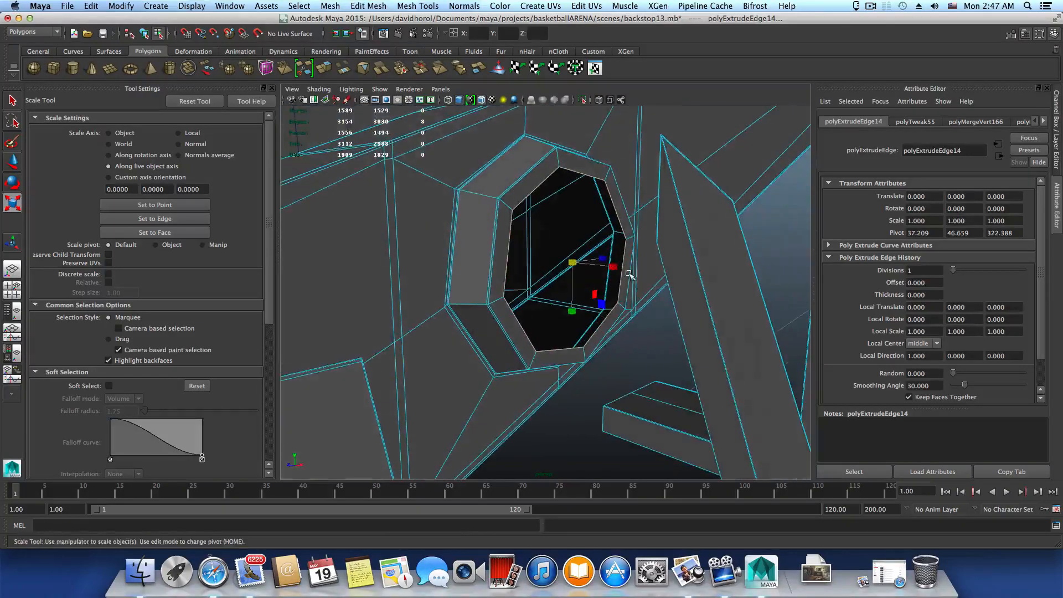
Step: Extrude the ring's inner edges again and push them through the beam by about -7.34 in local Z
left_click(324, 68)
mouse_move(557, 245)
left_mouse_down("alt")
mouse_move(467, 218)
mouse_move(507, 238)
mouse_move(559, 233)
left_mouse_up("alt")
key("g")
left_click_drag(643, 266, 757, 301)
left_click_drag(597, 304, 624, 311, "alt")
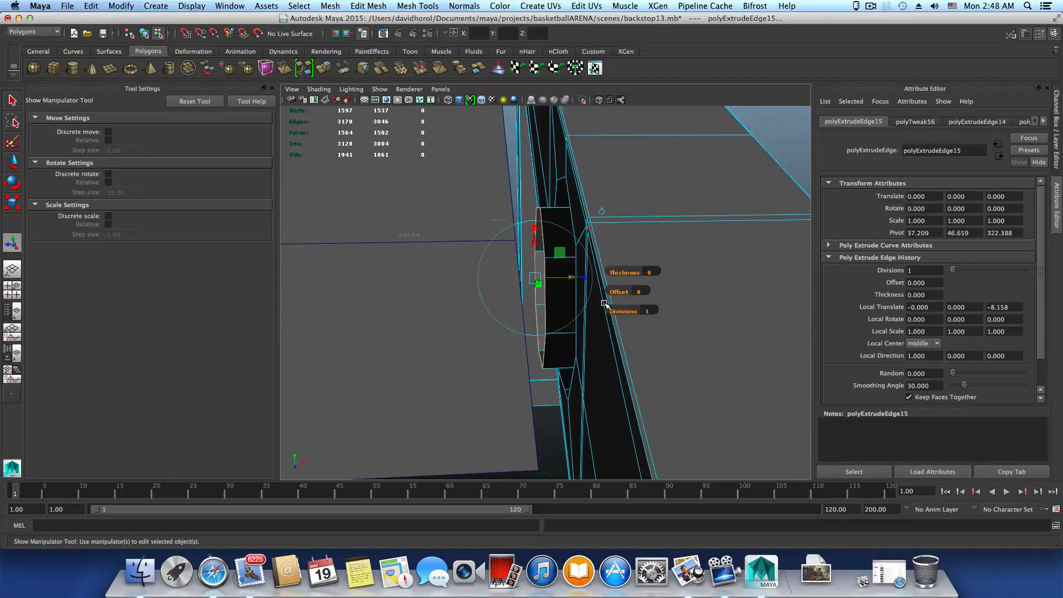
left_click_drag(570, 277, 576, 278)
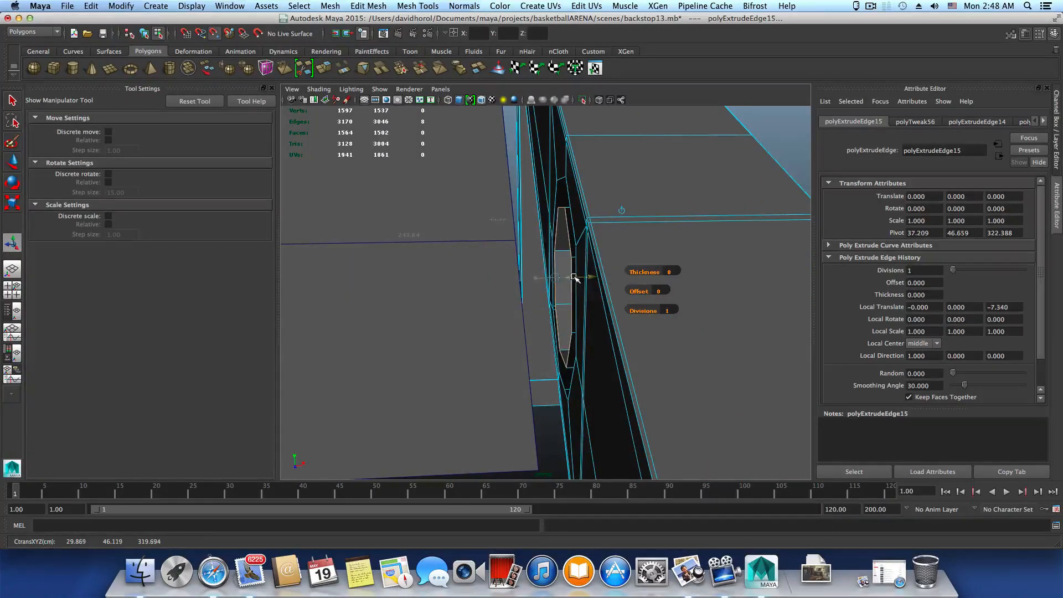
left_click_drag(712, 313, 586, 331, "alt")
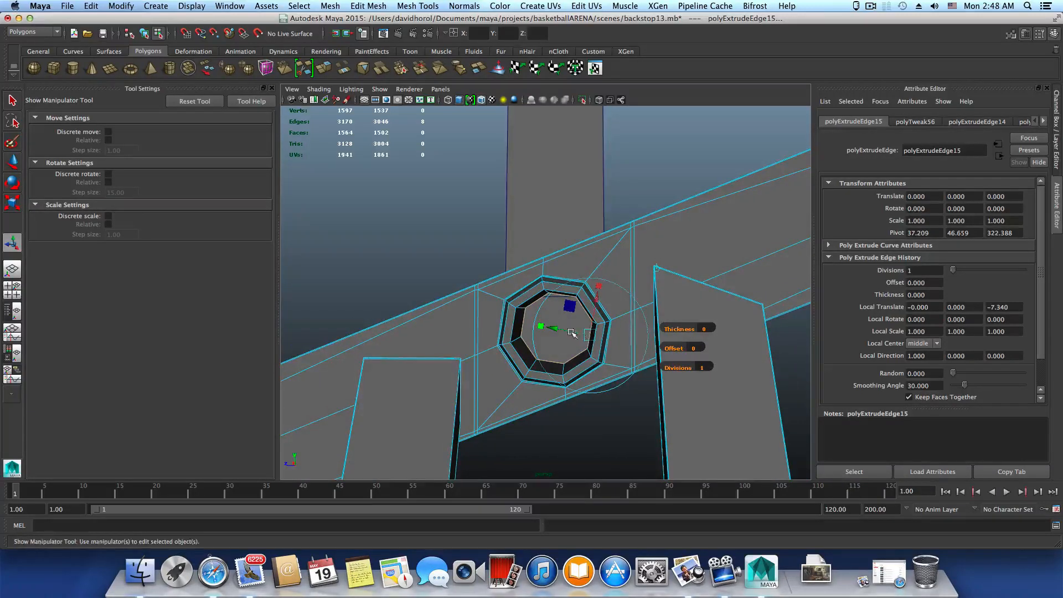
Step: Return to object selection and examine the extruded hole from several sides in relation to the beam and the vertical posts
key("F8")
scroll(583, 344, "down", 5)
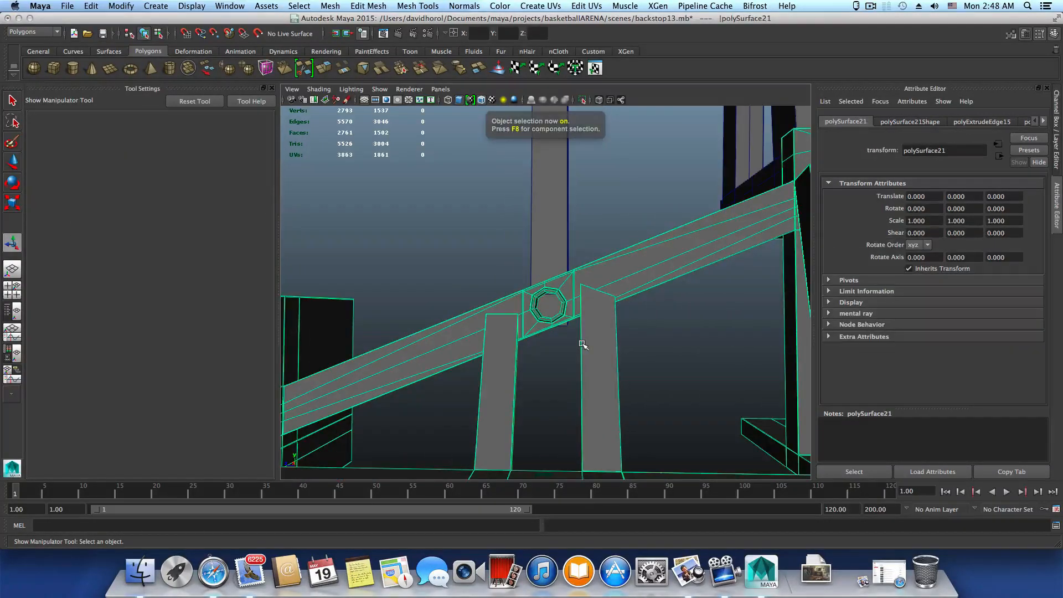
left_click_drag(590, 335, 695, 355, "alt")
left_click_drag(493, 368, 534, 383, "alt")
right_click_drag(535, 383, 572, 368, "alt")
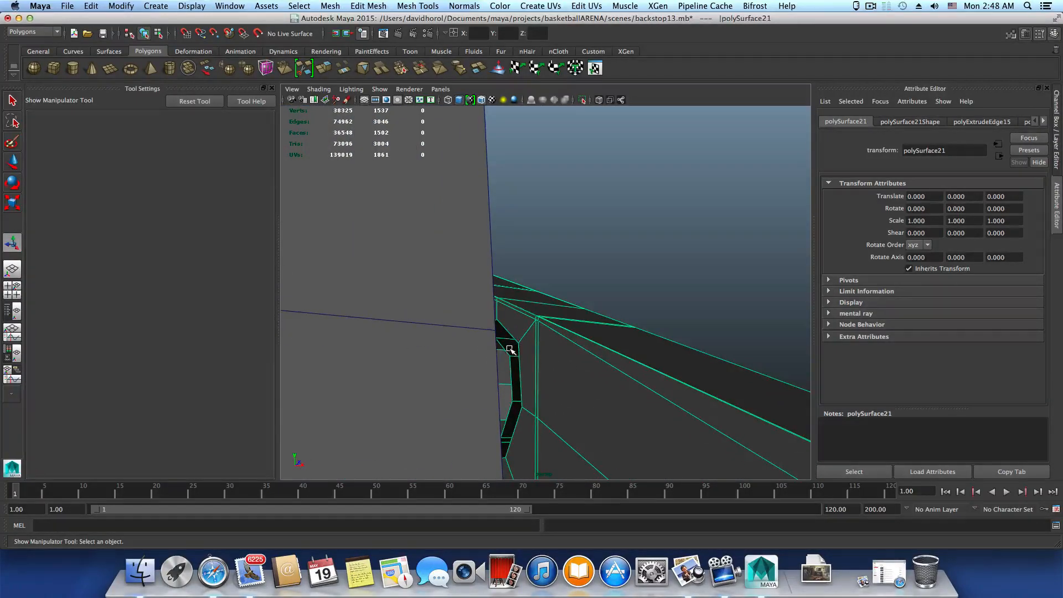
left_click_drag(564, 360, 428, 376, "alt")
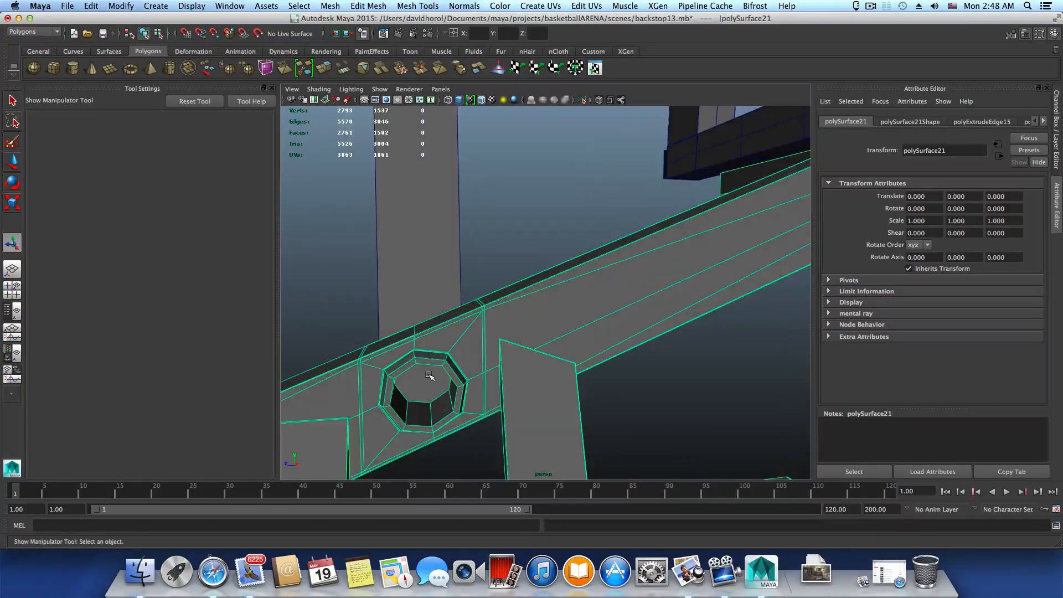
key("F8")
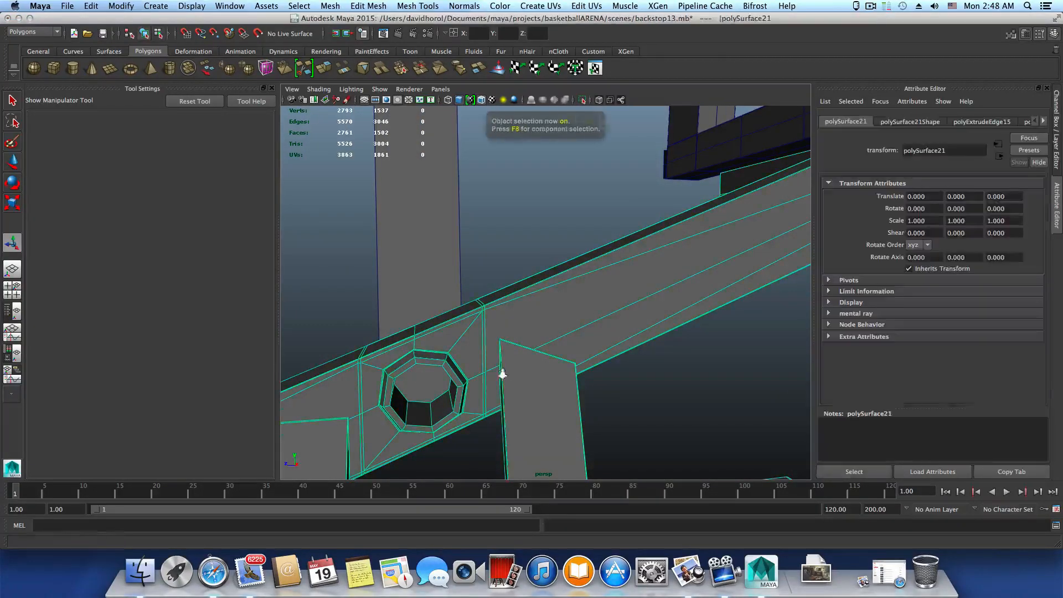
scroll(503, 375, "down", 4)
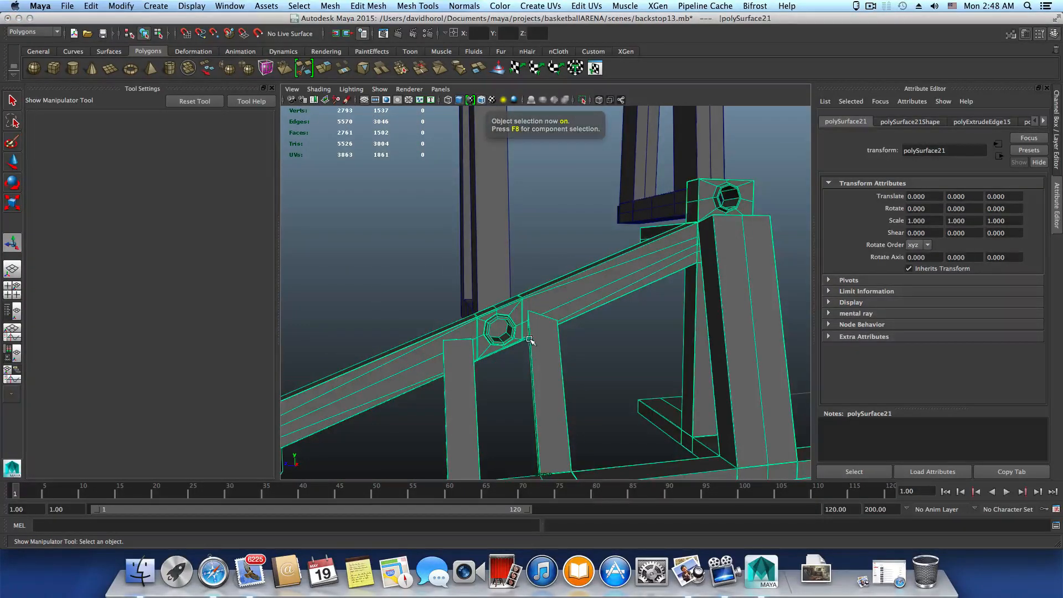
left_click_drag(530, 340, 555, 327, "alt")
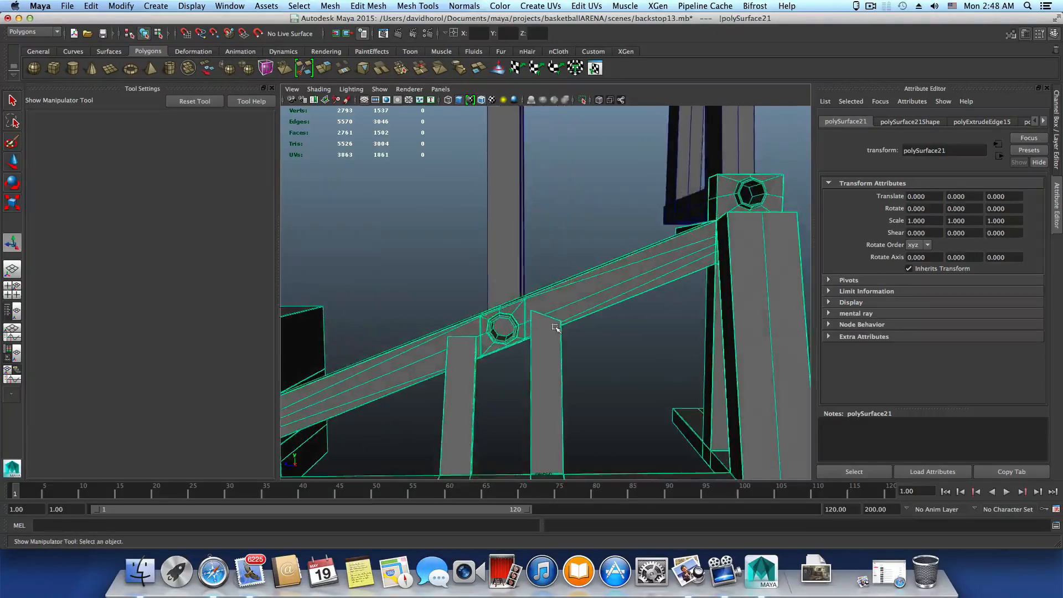
Step: Delete the old vertical post standing above the beam hole
middle_click_drag(555, 327, 557, 448, "alt")
right_click_drag(557, 448, 432, 383, "alt")
left_click(508, 278)
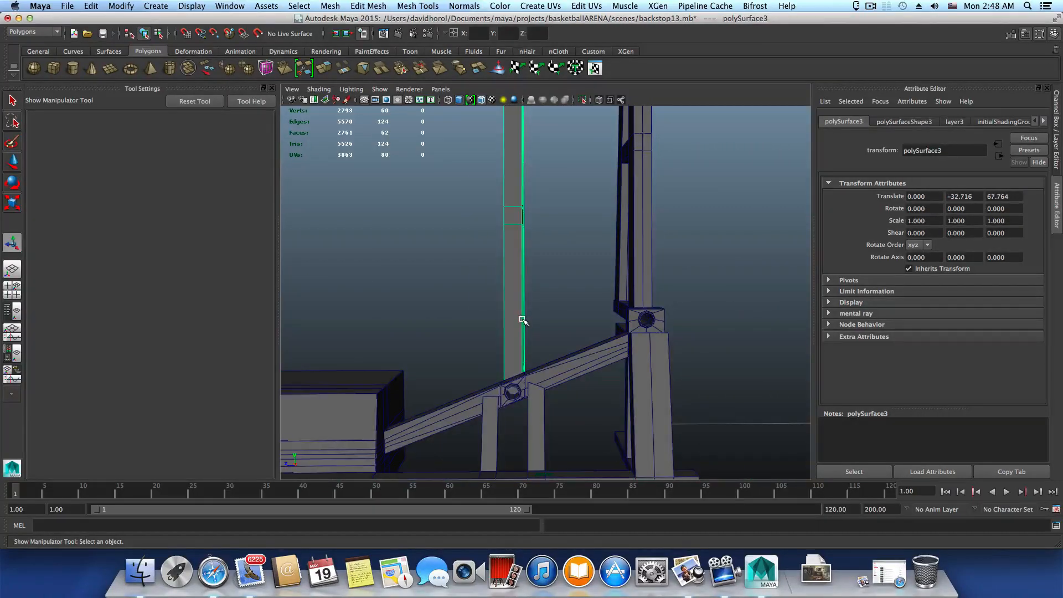
key("Delete")
Step: Duplicate the vertical post mounted on the tall support and move the copy over and down to the beam hole
left_click(642, 229)
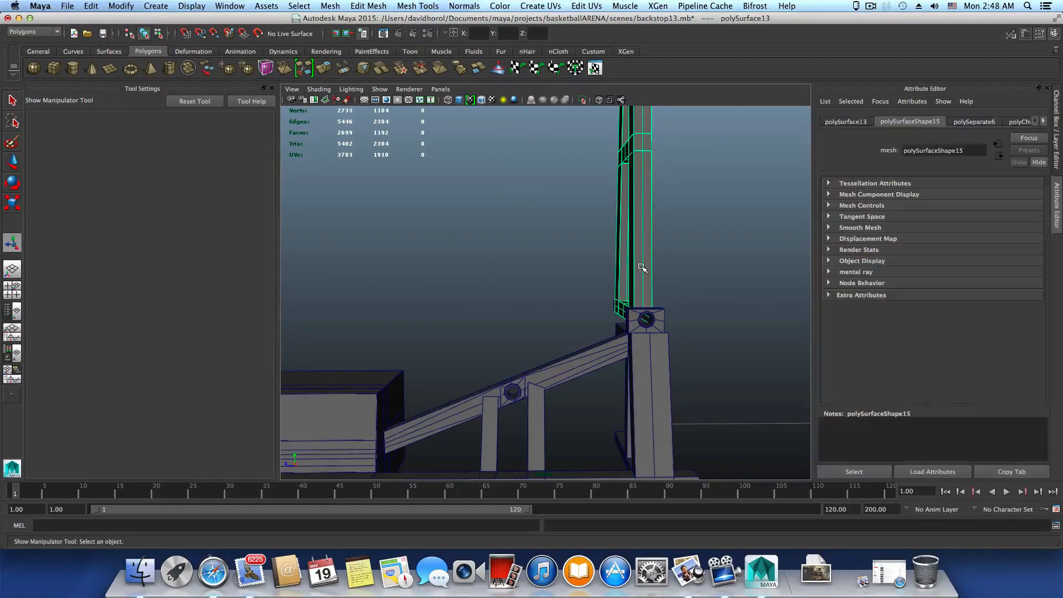
scroll(640, 277, "down", 5)
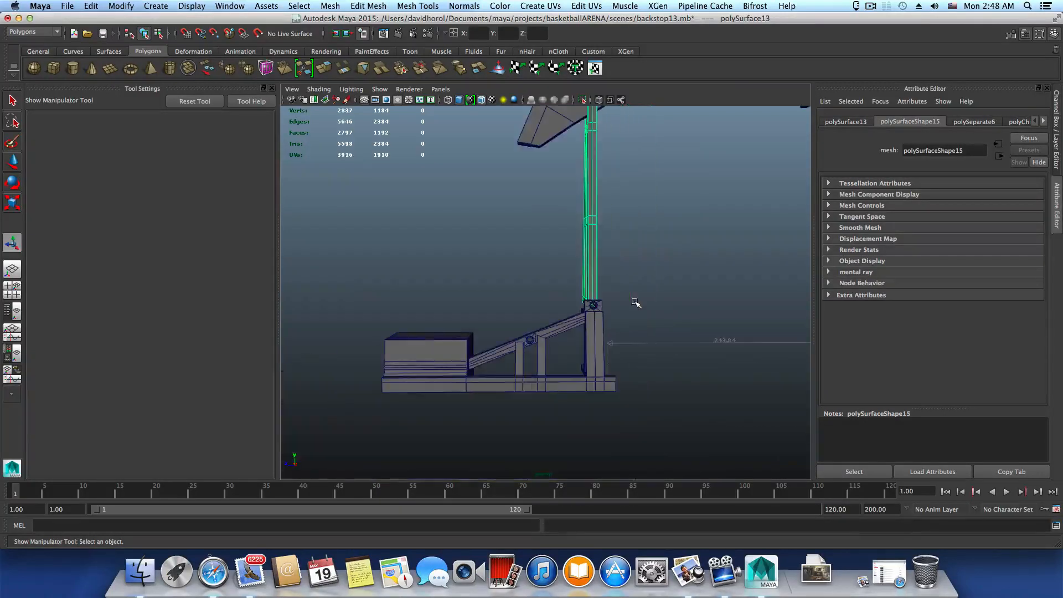
key("ctrl+d")
middle_click_drag(615, 236, 612, 306, "alt")
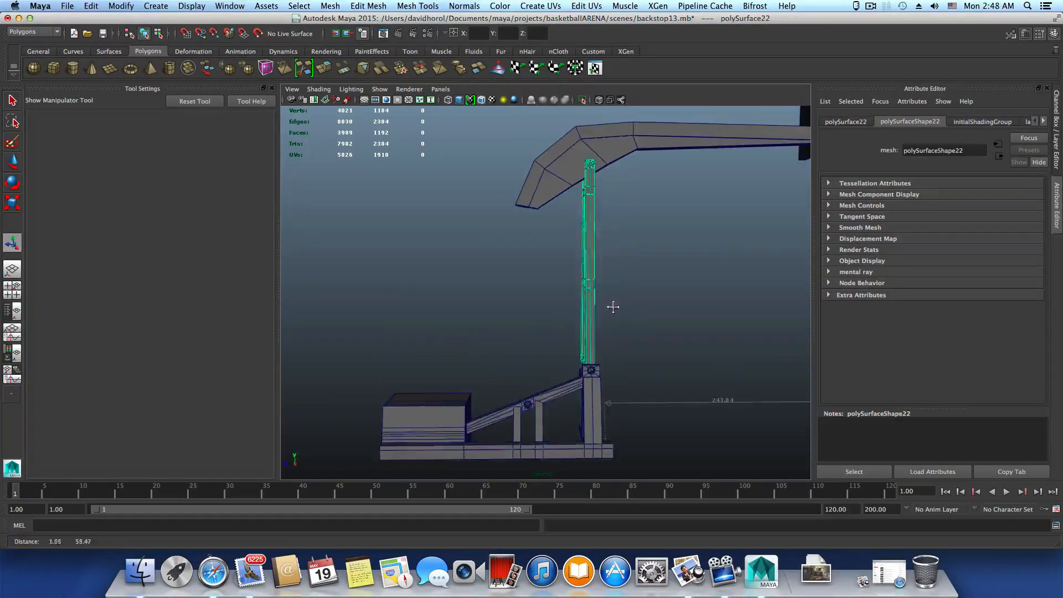
key("w")
left_click_drag(537, 358, 485, 370)
middle_click_drag(500, 370, 507, 301, "alt")
right_click_drag(653, 465, 797, 354, "alt")
middle_click_drag(624, 359, 660, 275, "alt")
left_click_drag(534, 176, 535, 280)
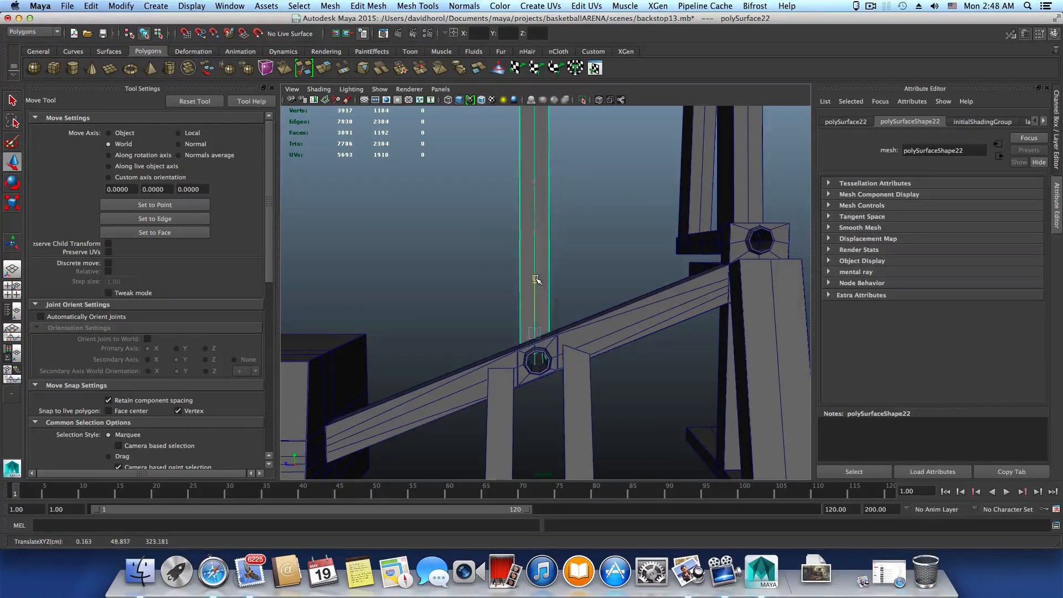
Step: In the side view, align the copied post's hole with the beam hole, placing it at about Y 50.17 and Z 322.66 cm
left_click(12, 289)
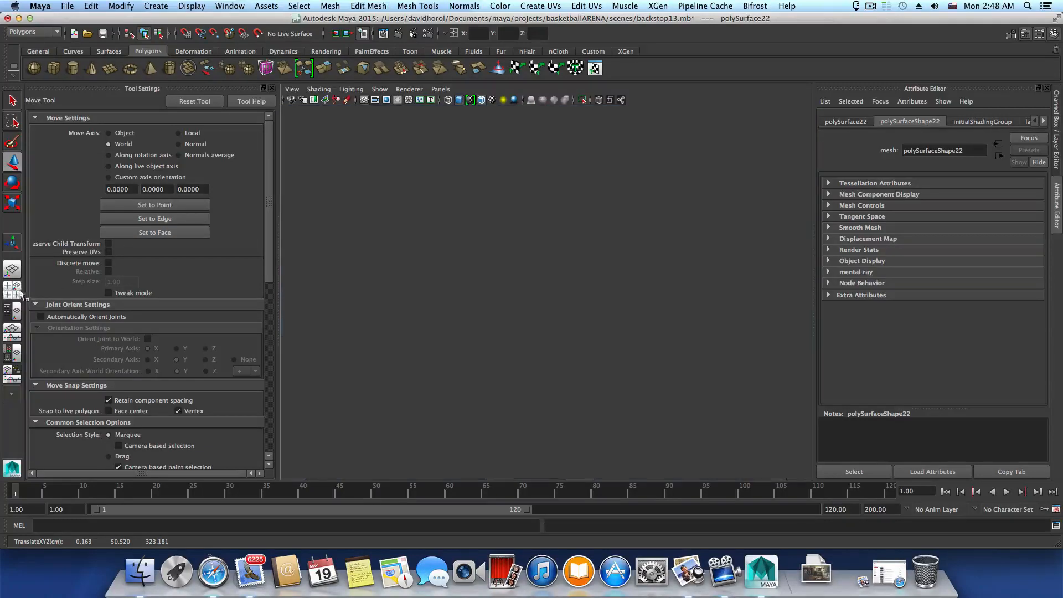
key("space")
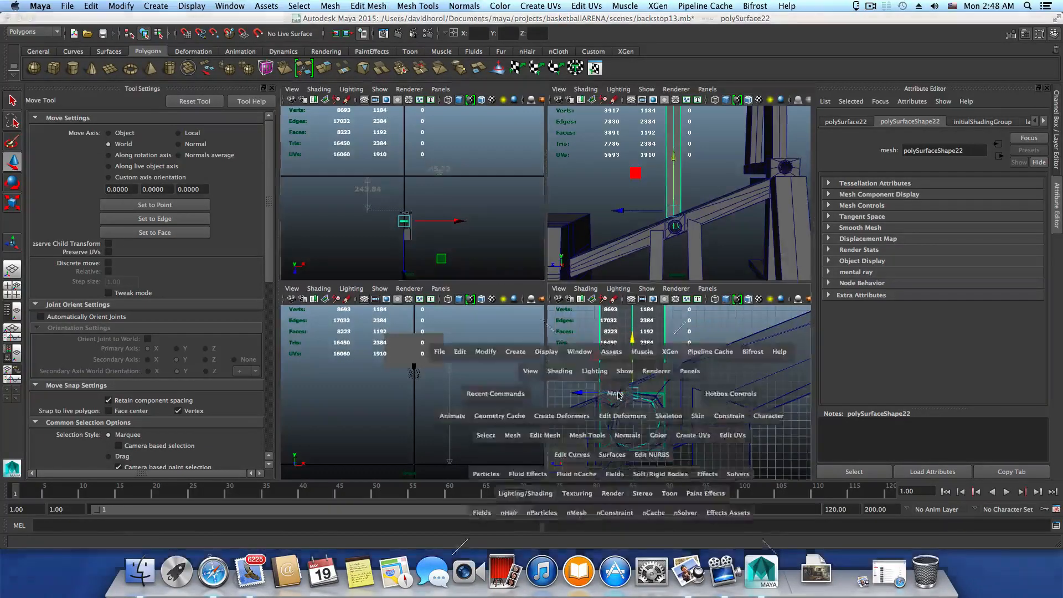
left_click_drag(593, 380, 500, 222, "alt")
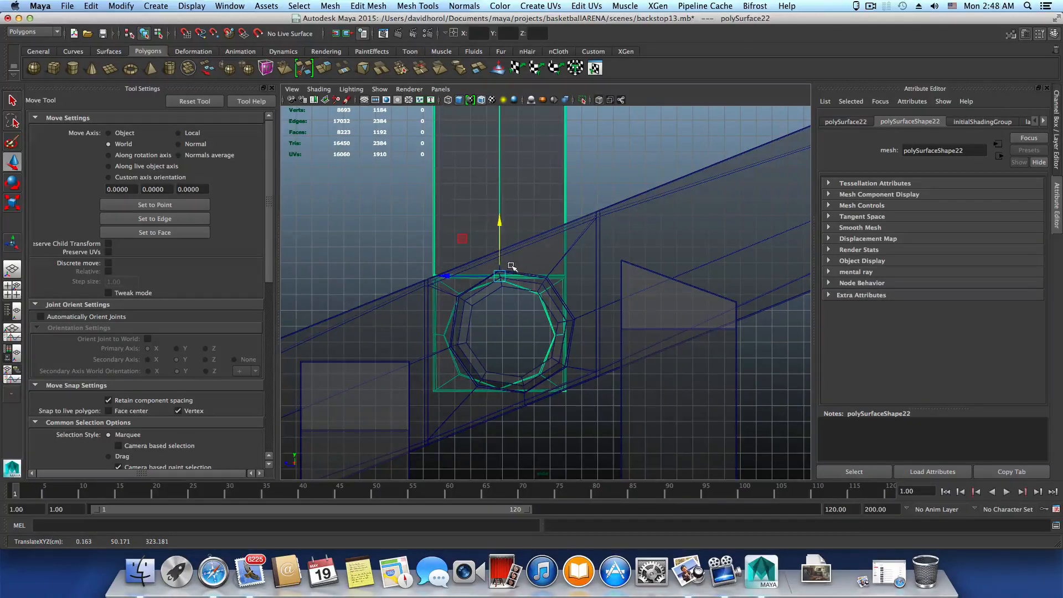
left_click_drag(442, 277, 453, 278)
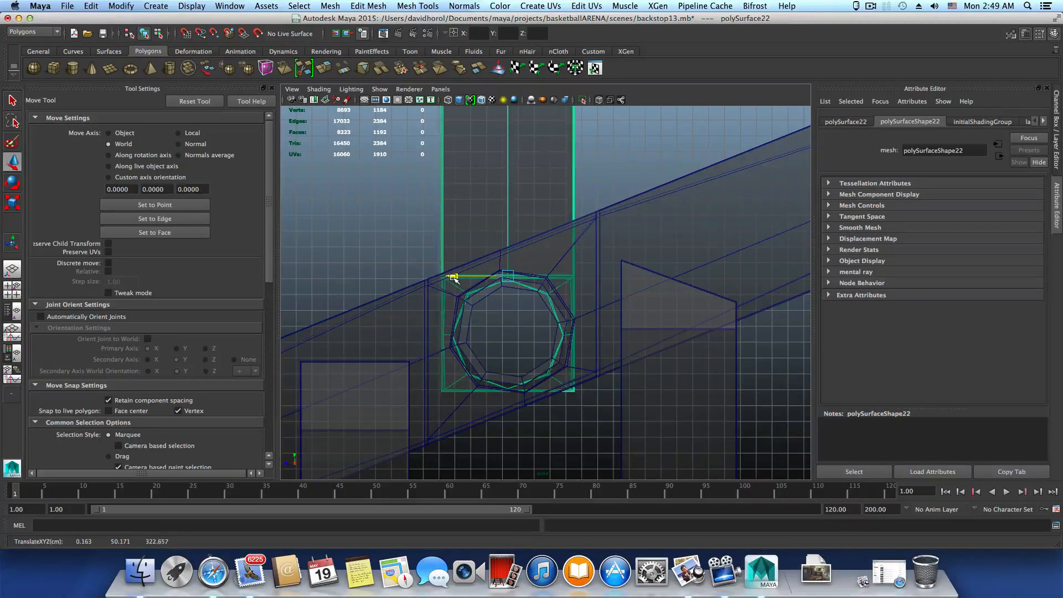
Step: Turn on the smooth mesh preview for the copied post and for the base with the beam
key("3")
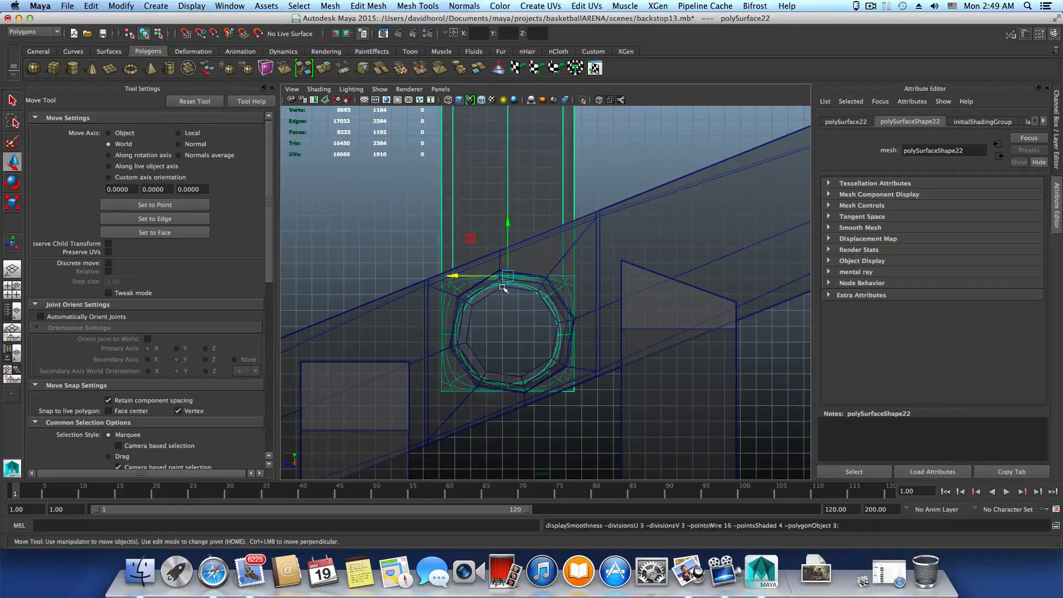
left_click(597, 271)
key("3")
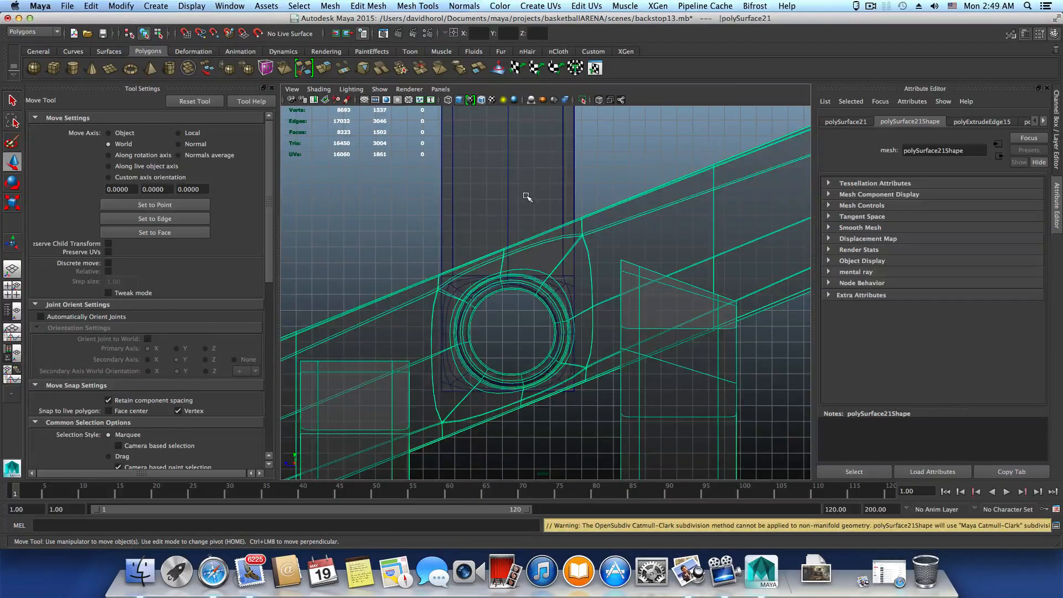
Step: Fine-tune the copied post's position so its hole centres on the beam hole, at about Y 50.22 and Z 322.41 cm
left_click(540, 228)
left_click_drag(503, 219, 507, 221)
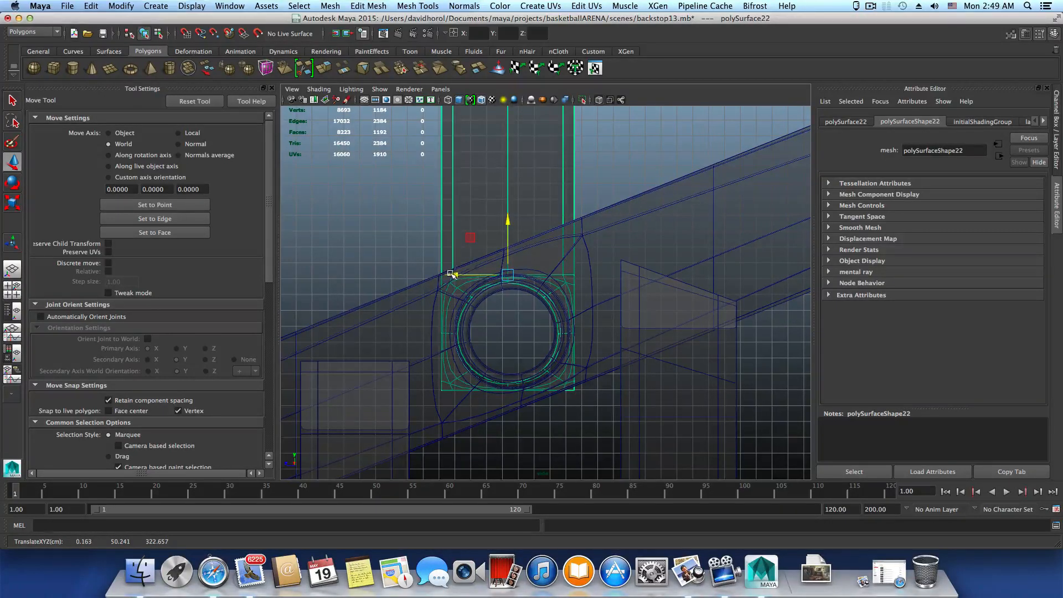
left_click_drag(452, 274, 455, 274)
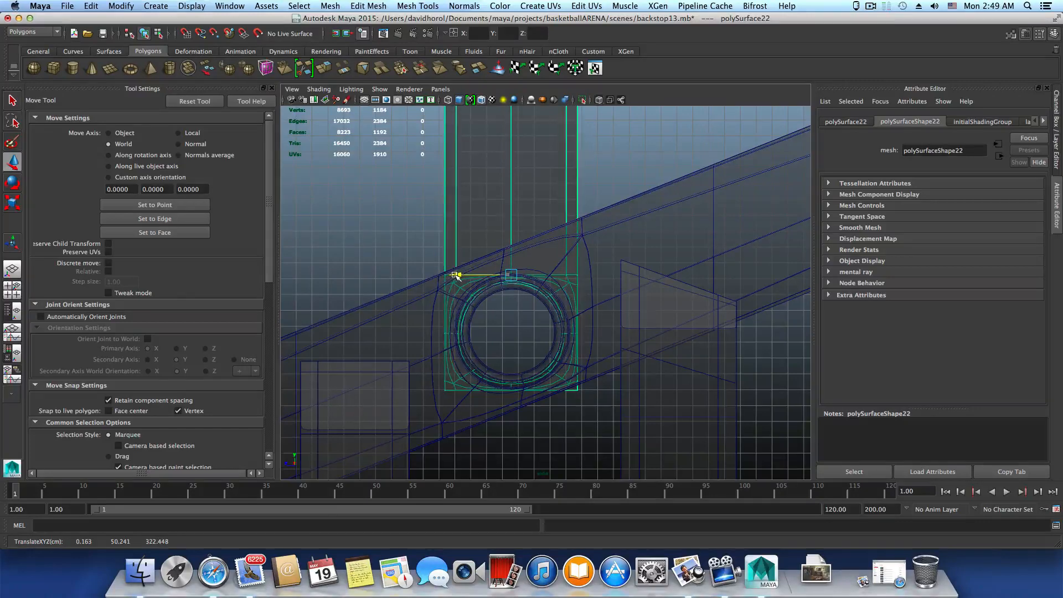
left_click_drag(456, 275, 457, 274)
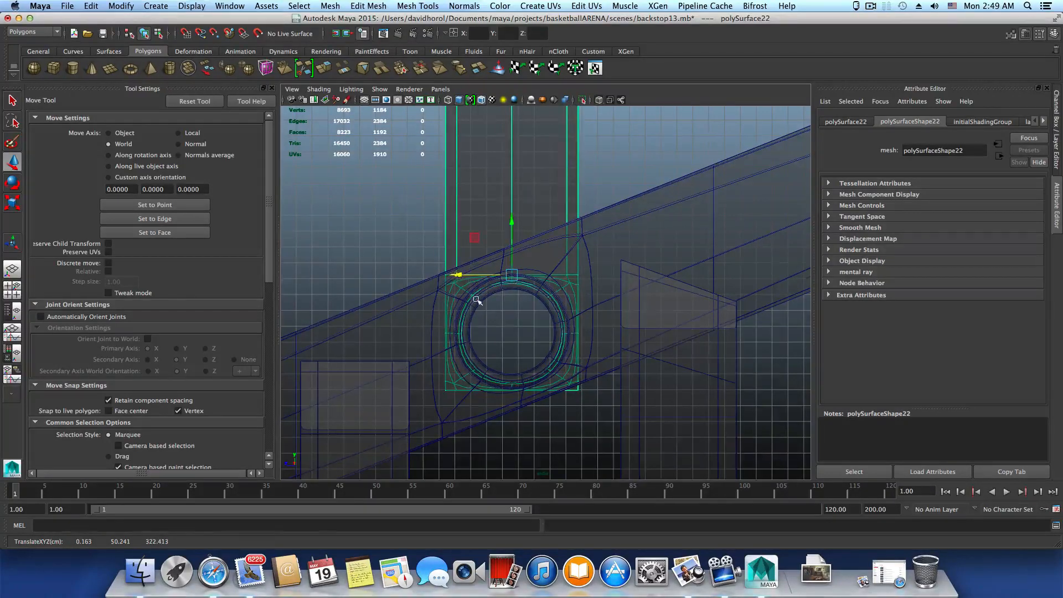
scroll(479, 301, "down", 3)
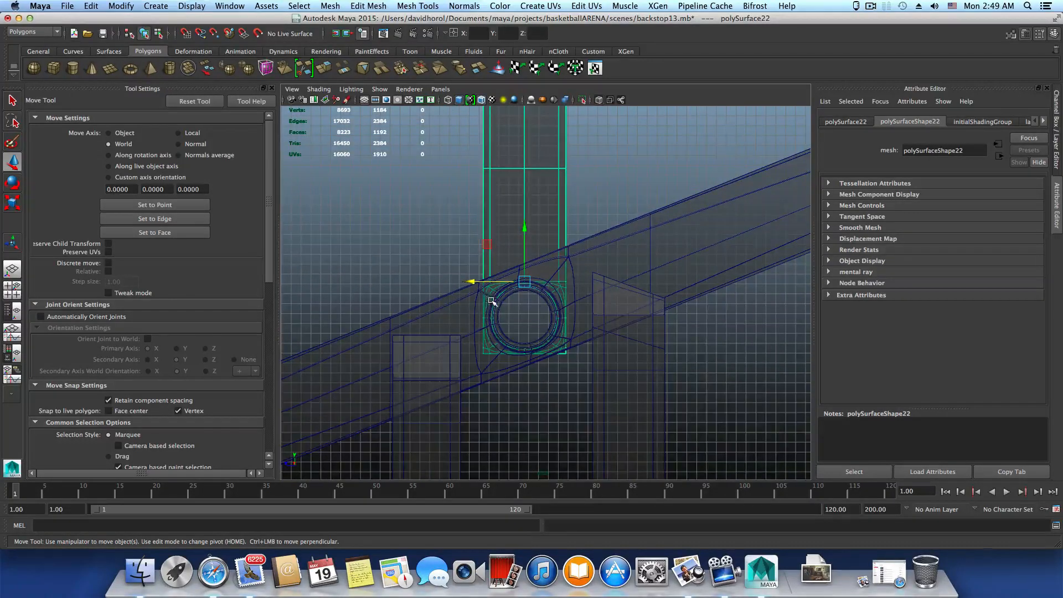
scroll(491, 301, "up", 5)
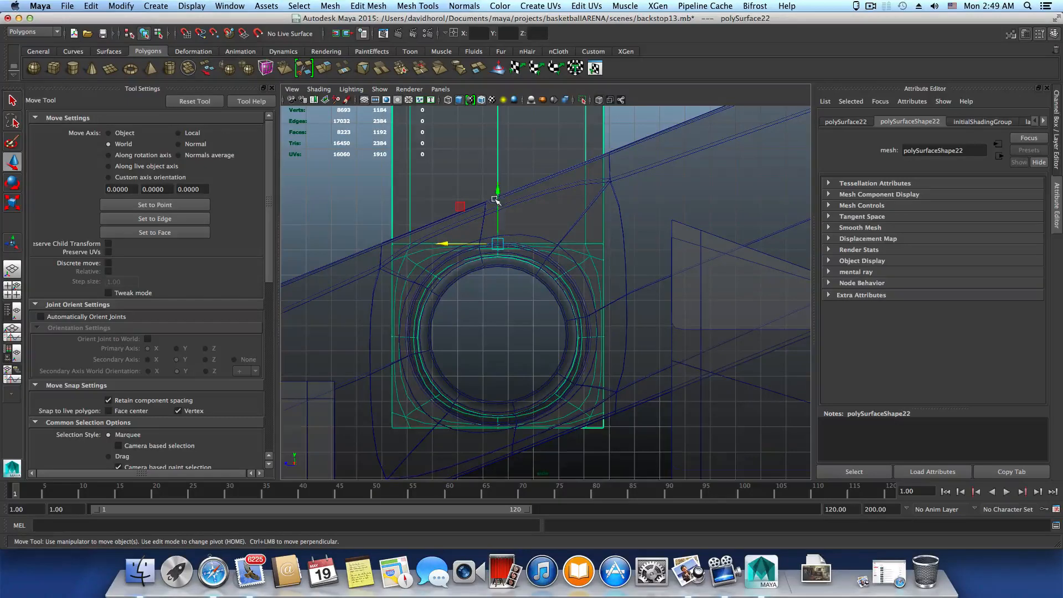
left_click_drag(496, 199, 497, 193)
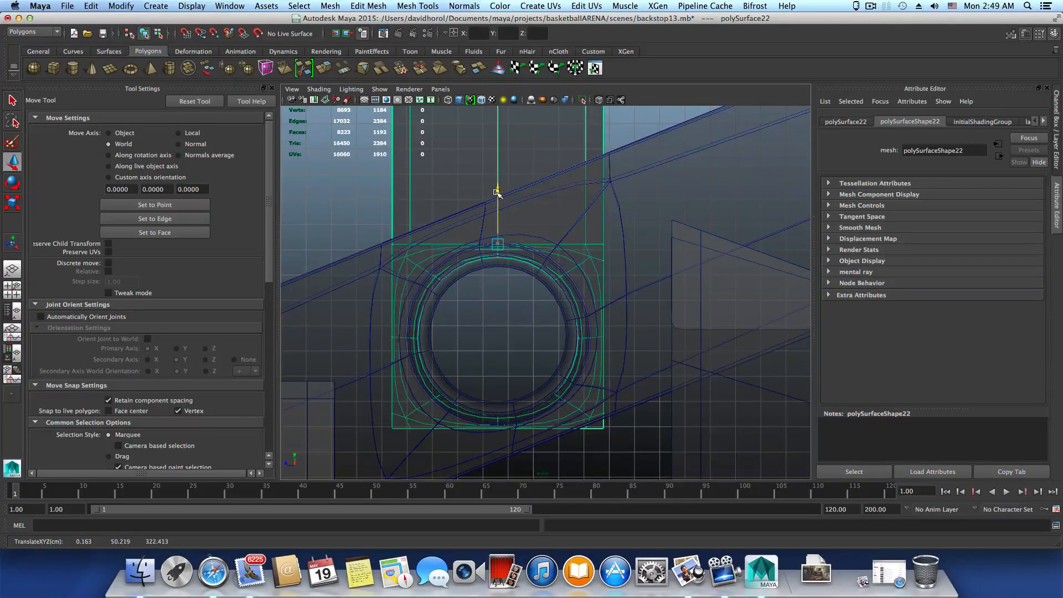
Step: Try shifting the copied post slightly away from the tall support, checking it against the curved arm's end and the beam hole
scroll(541, 289, "down", 8)
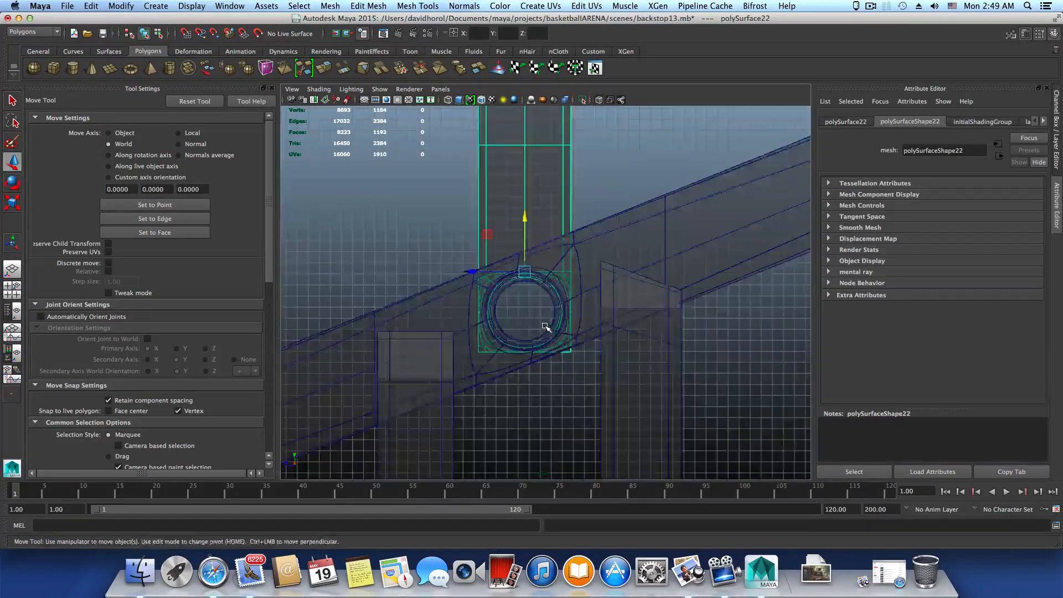
left_click_drag(547, 322, 568, 281, "alt")
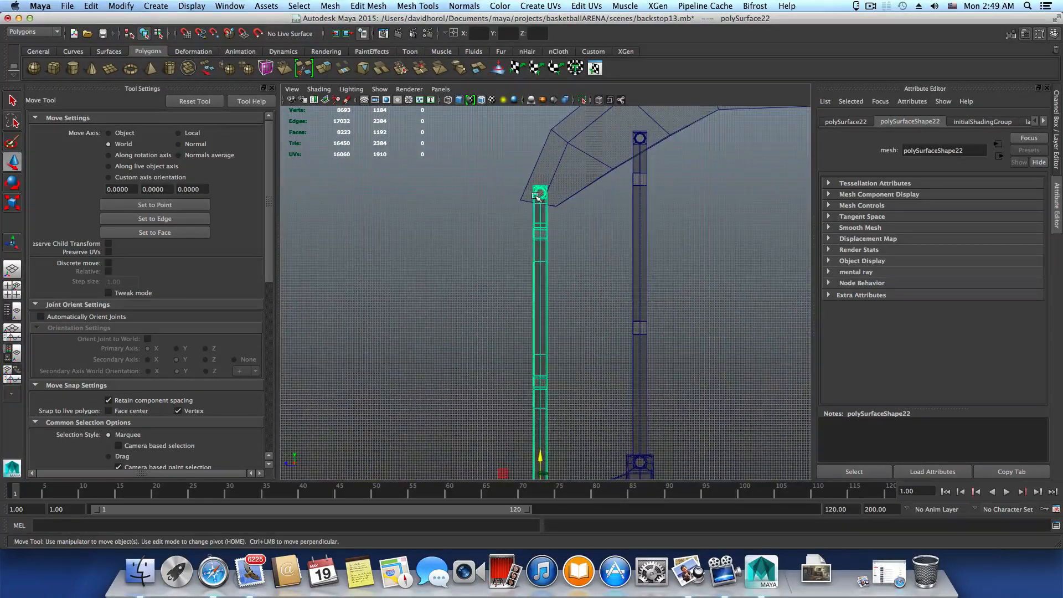
left_click_drag(572, 309, 538, 360, "alt")
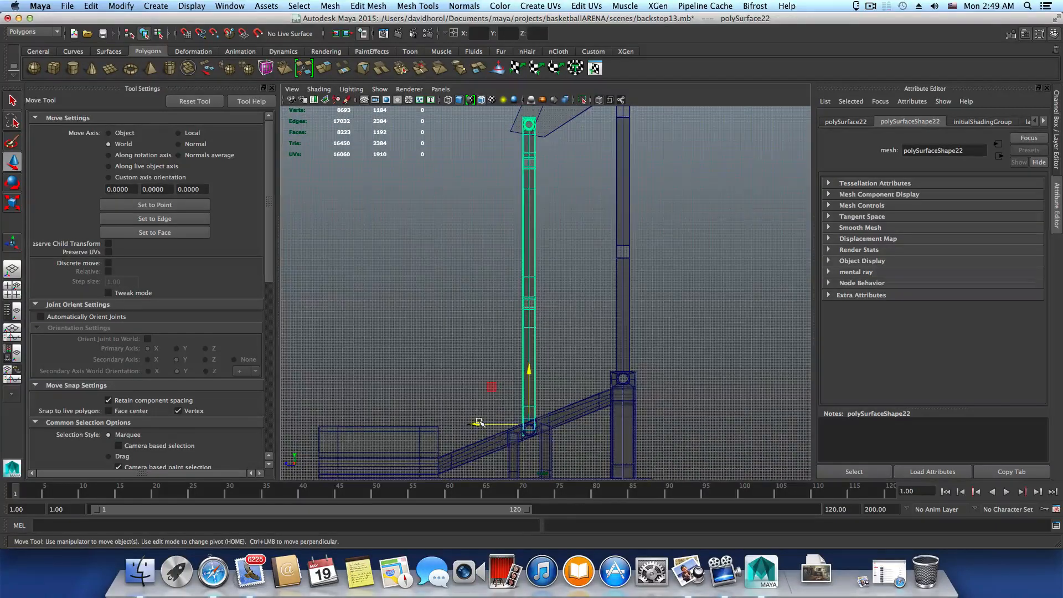
left_click_drag(479, 423, 473, 422)
left_click_drag(520, 369, 537, 400)
middle_click_drag(536, 400, 536, 292, "alt")
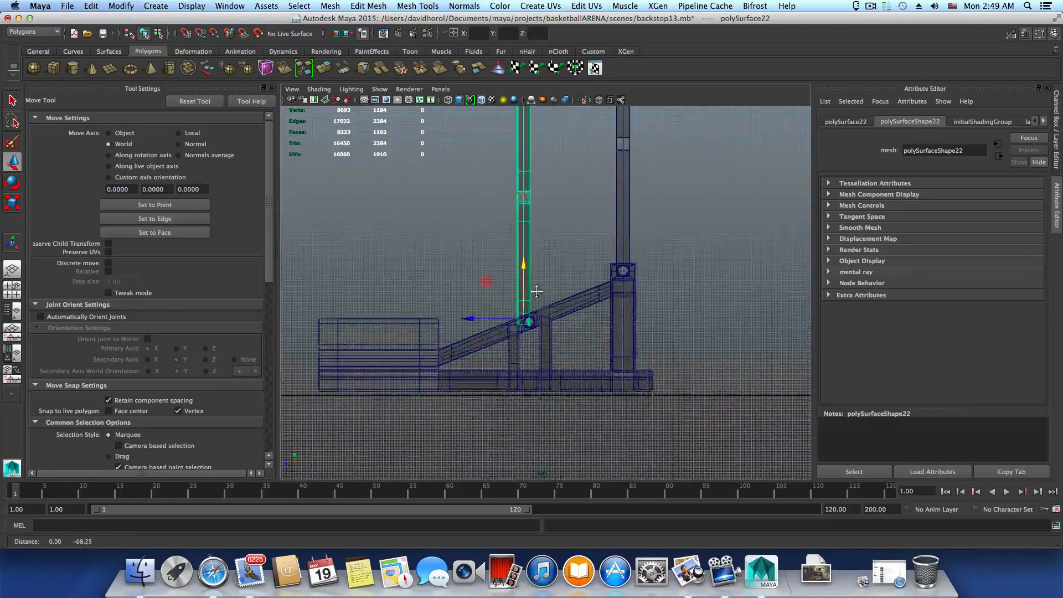
right_click_drag(545, 310, 747, 379, "alt")
middle_click_drag(514, 374, 515, 311, "alt")
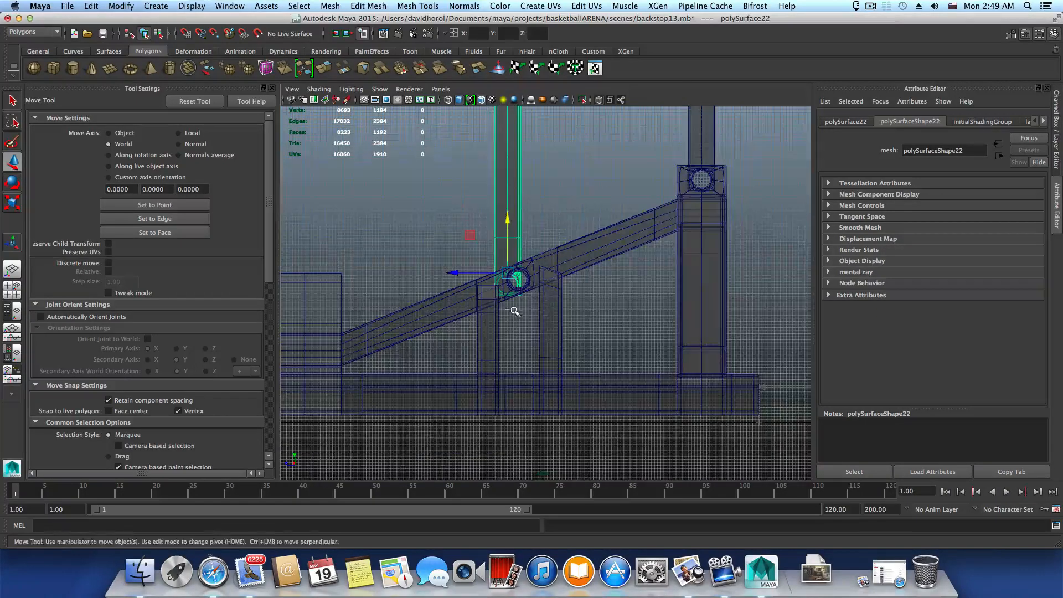
right_click_drag(515, 311, 614, 337, "alt")
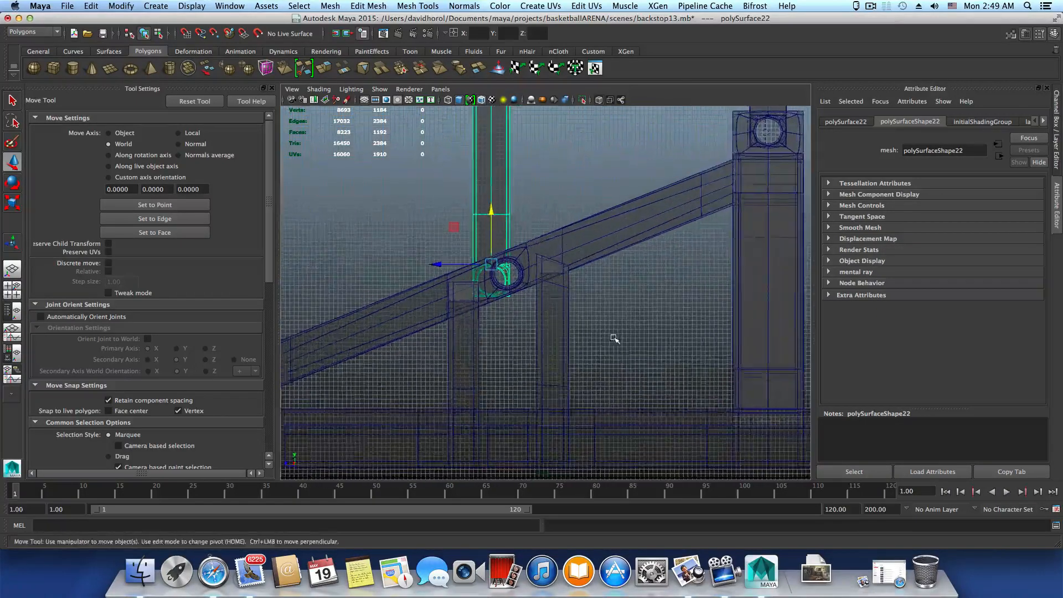
middle_click_drag(550, 340, 558, 268, "alt")
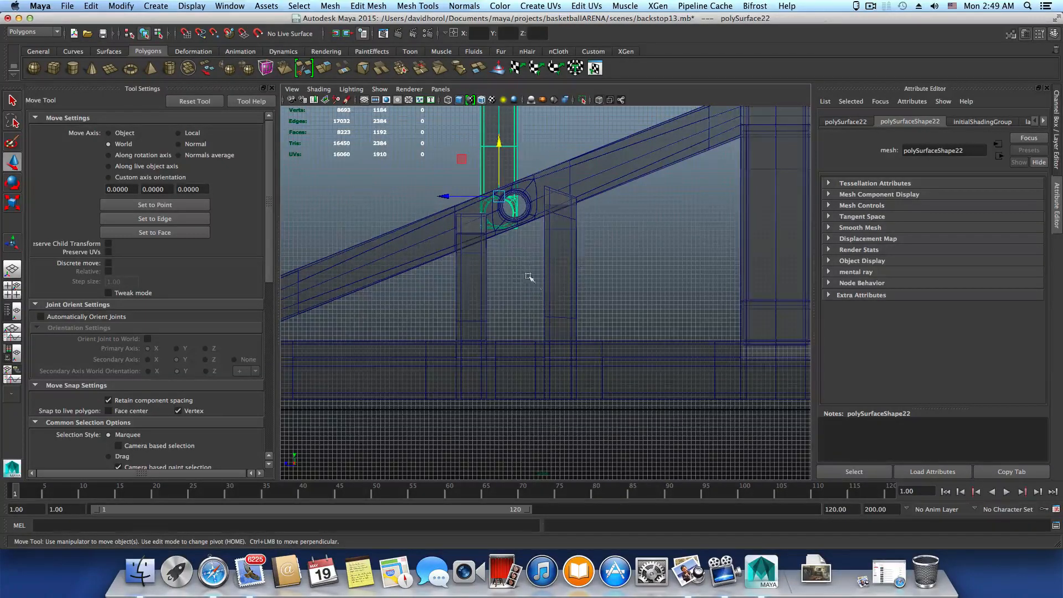
Step: Move the copied post back onto the beam hole, placing it at about Y 50.03 and Z 322.27 cm
middle_click_drag(529, 276, 545, 424, "alt")
left_click_drag(453, 403, 464, 403)
left_click_drag(514, 352, 516, 348)
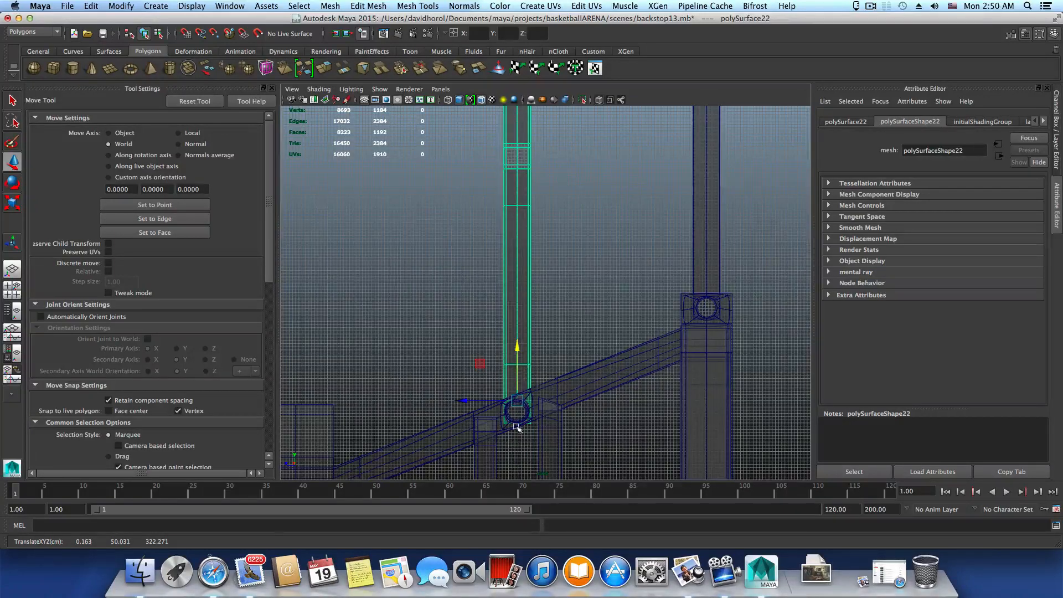
Step: Try shifting the lower end vertices of the curved arm about 2.5 cm along Z toward the hoop to centre them over the copied post
scroll(544, 397, "down", 4)
middle_click_drag(552, 386, 563, 513, "alt")
middle_click_drag(567, 299, 557, 426, "alt")
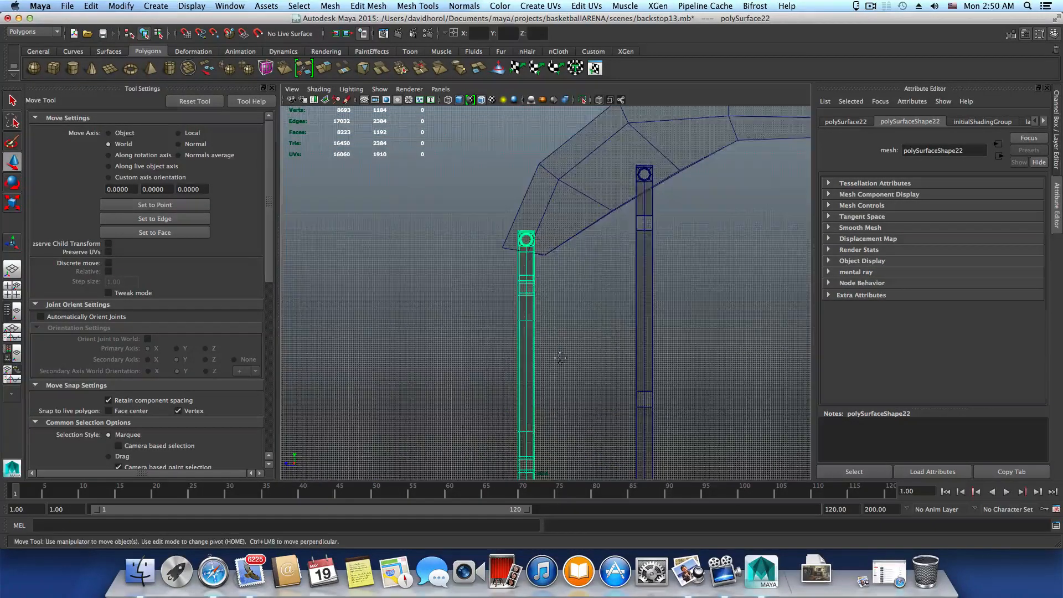
middle_click_drag(559, 358, 562, 384, "alt")
right_click_drag(550, 268, 520, 267)
left_click_drag(472, 254, 557, 305)
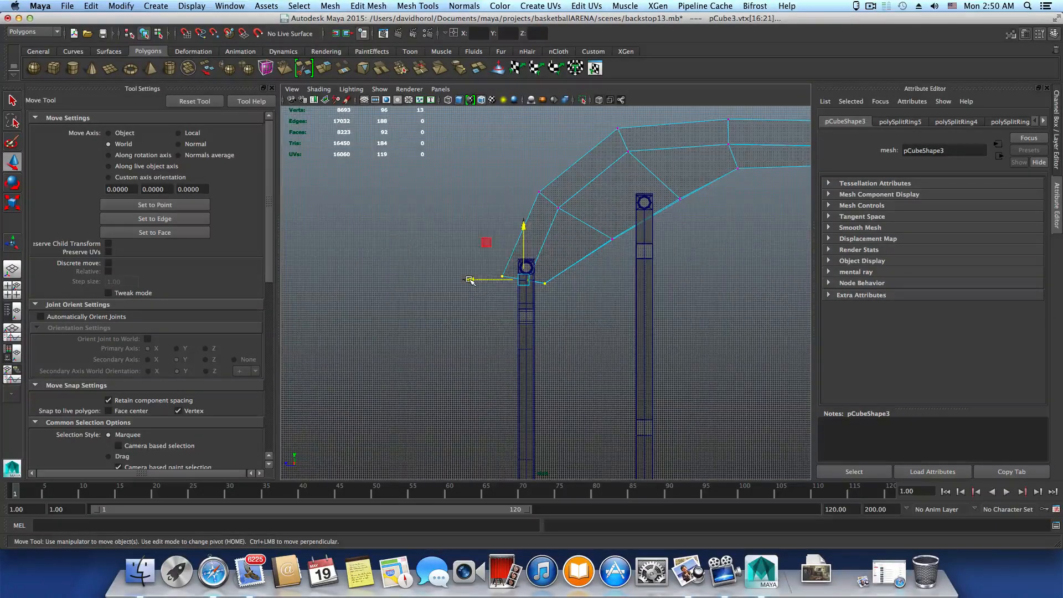
left_click_drag(469, 279, 475, 279)
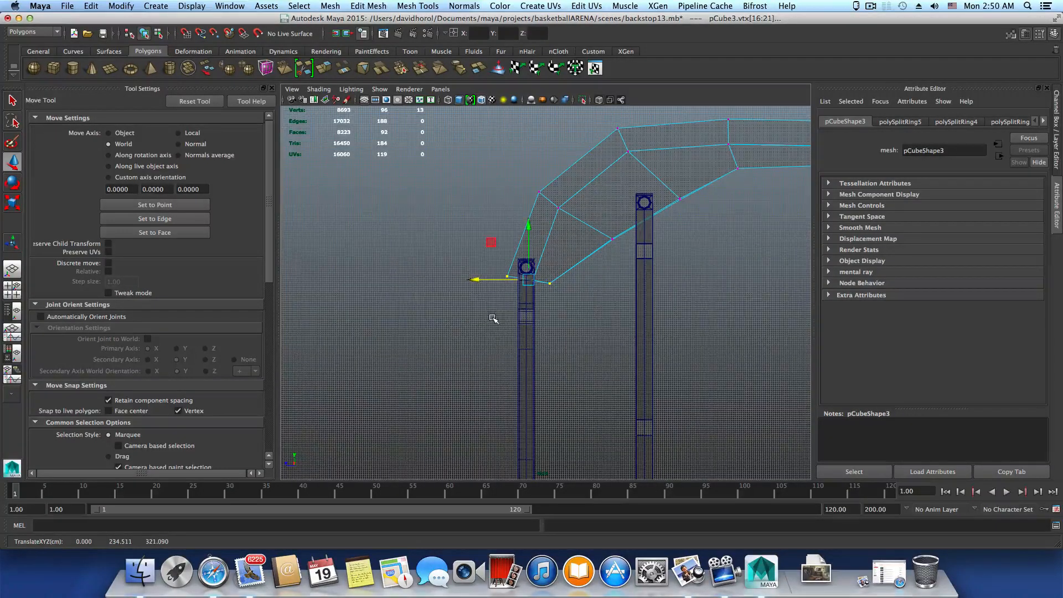
key("F8")
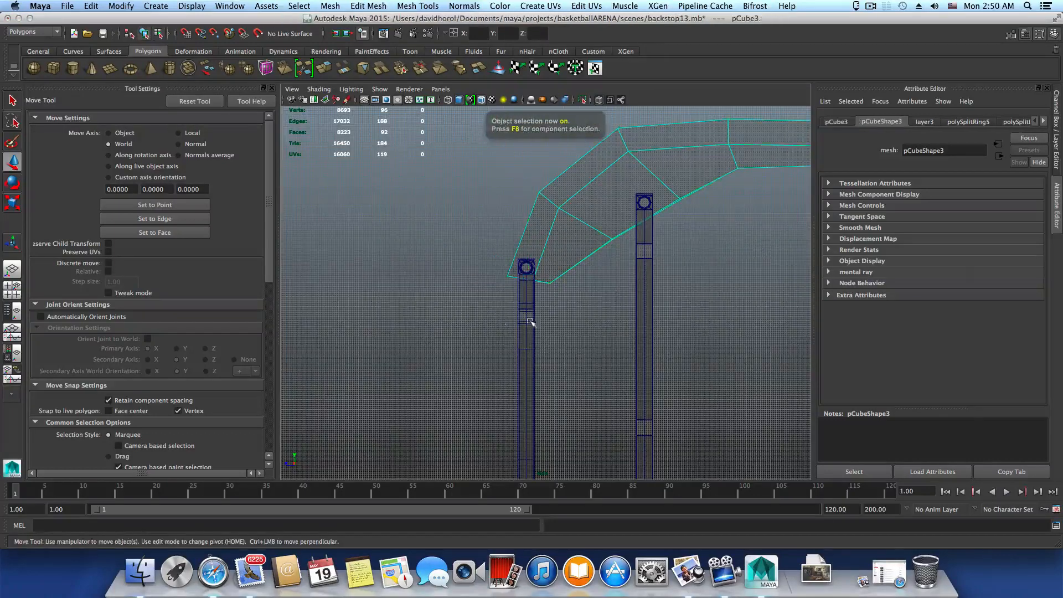
scroll(563, 327, "down", 4)
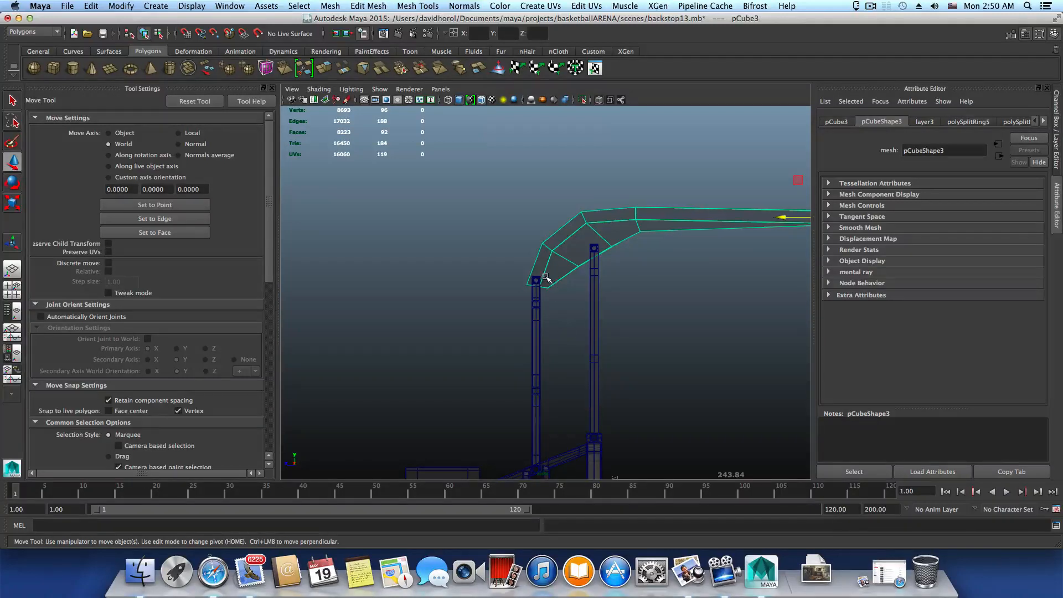
Step: Undo the shift of the curved arm's end vertices and return to object selection
key("z")
key("z")
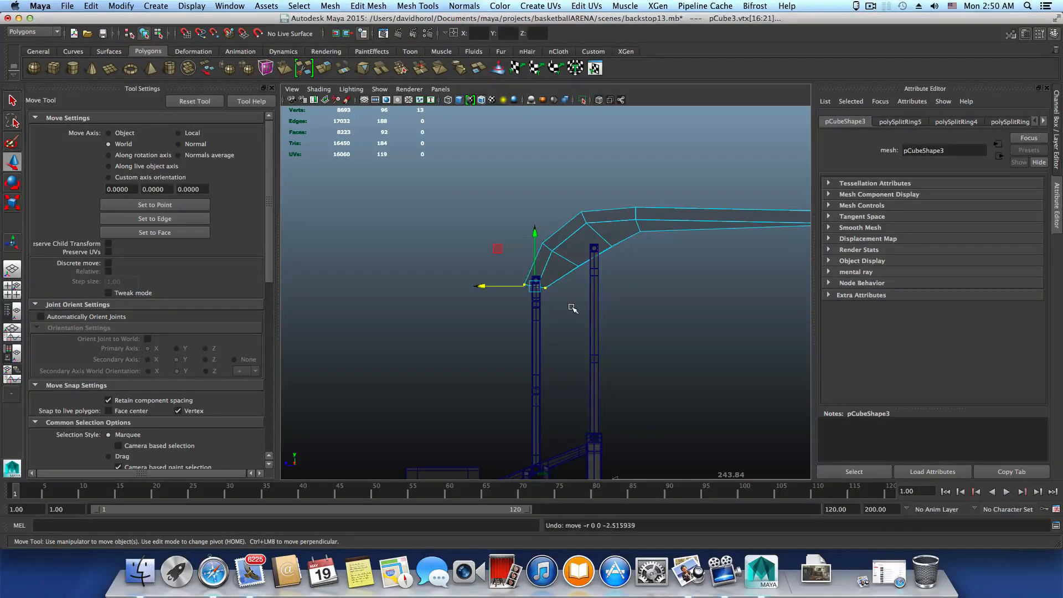
key("F8")
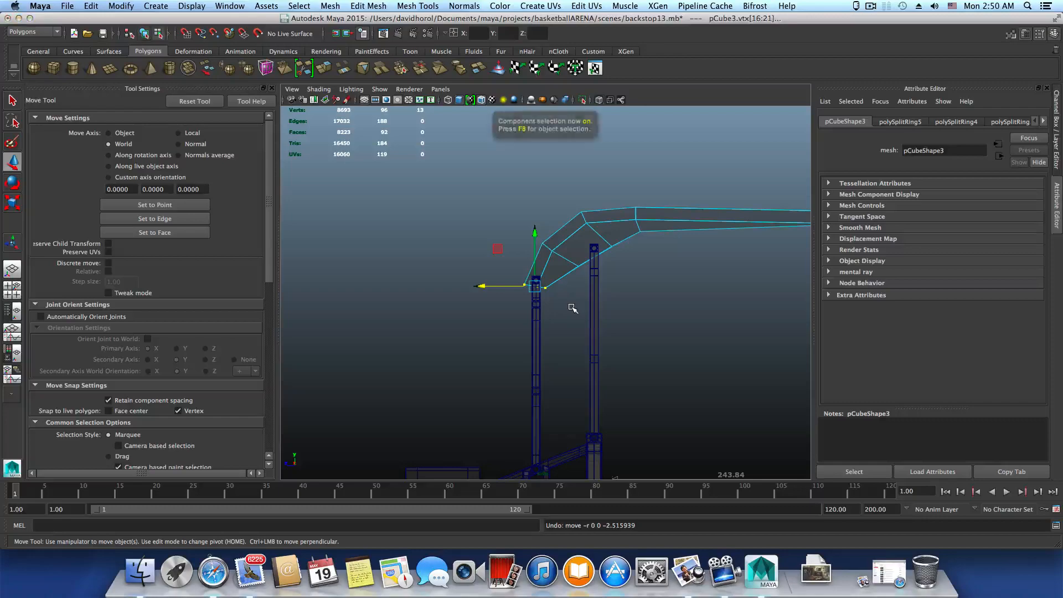
Step: Examine how the tops of both vertical posts meet the curved arm, up close and across the whole backstop
middle_click_drag(554, 298, 548, 249, "alt")
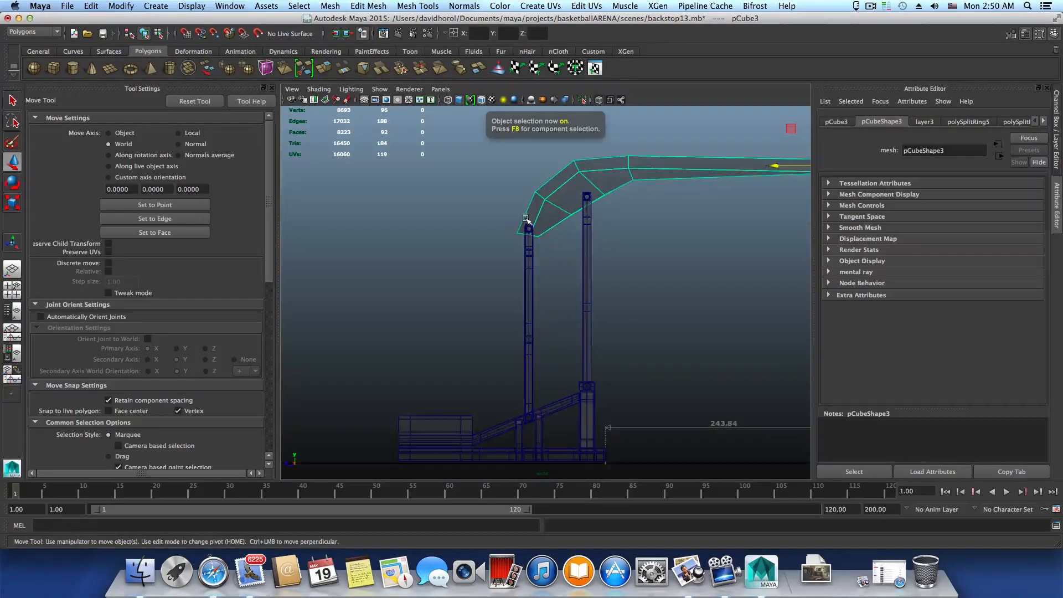
right_click_drag(526, 219, 596, 249, "alt")
middle_click_drag(595, 249, 596, 376, "alt")
right_click_drag(596, 376, 719, 394, "alt")
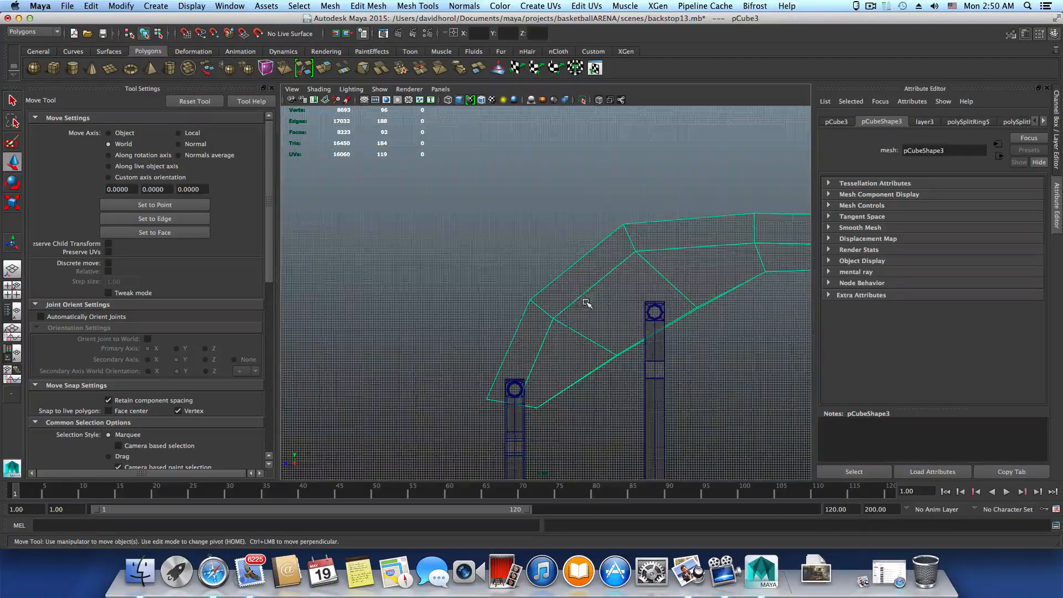
right_click_drag(587, 303, 536, 358, "alt")
middle_click_drag(502, 280, 529, 246, "alt")
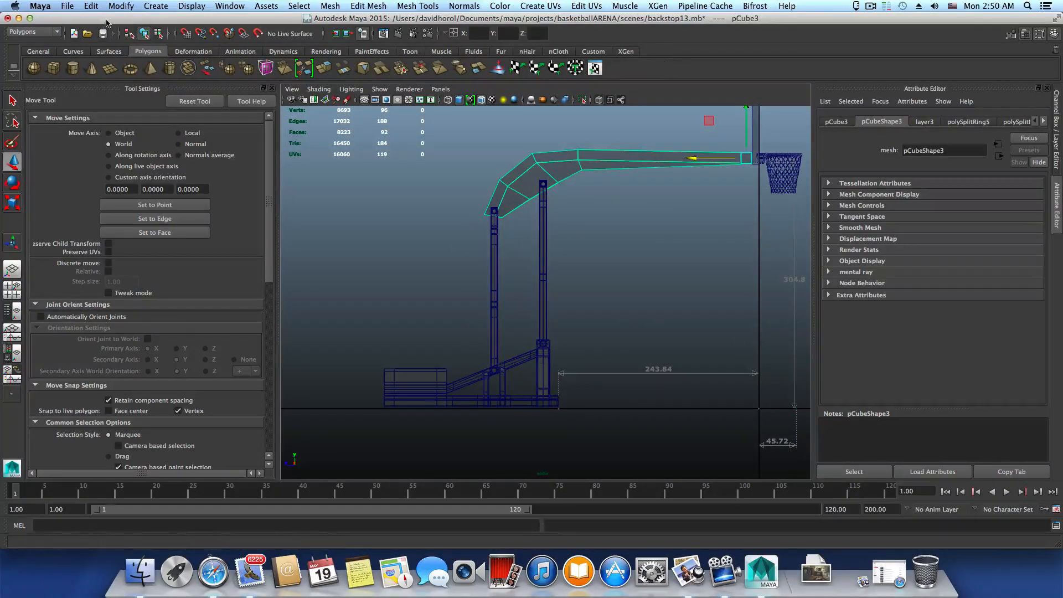
Step: Save the scene under the new name backstop14.mb in the project's scenes folder
left_click(67, 6)
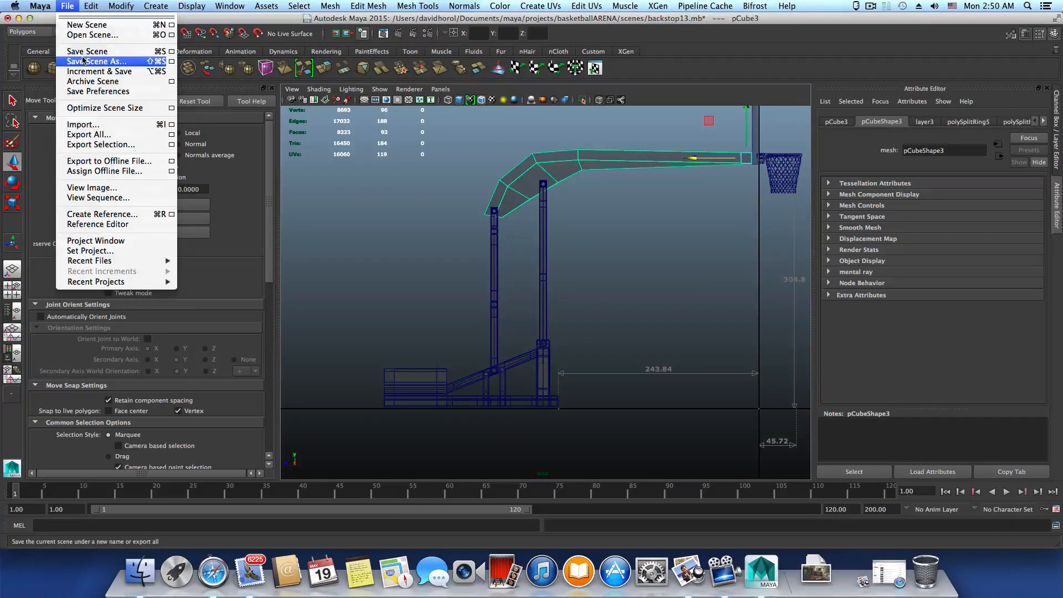
left_click(83, 61)
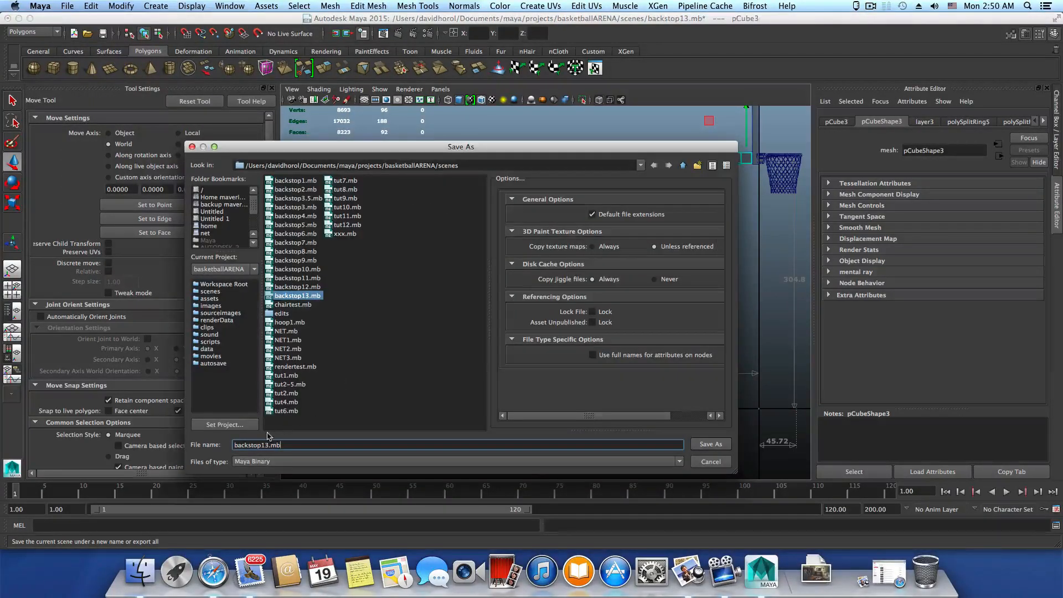
left_click_drag(264, 445, 269, 446)
type("4")
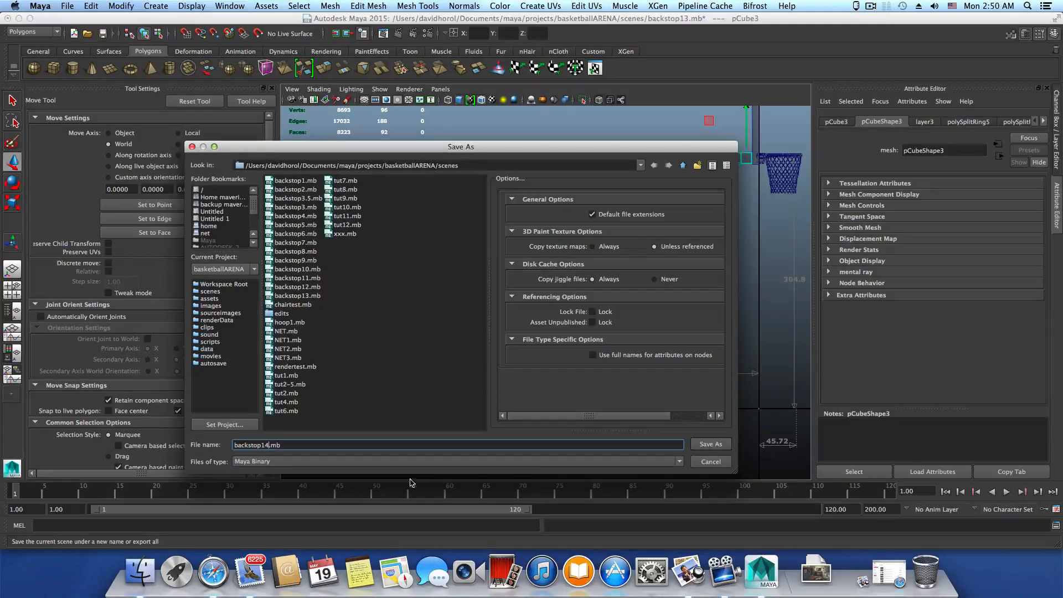
left_click(710, 444)
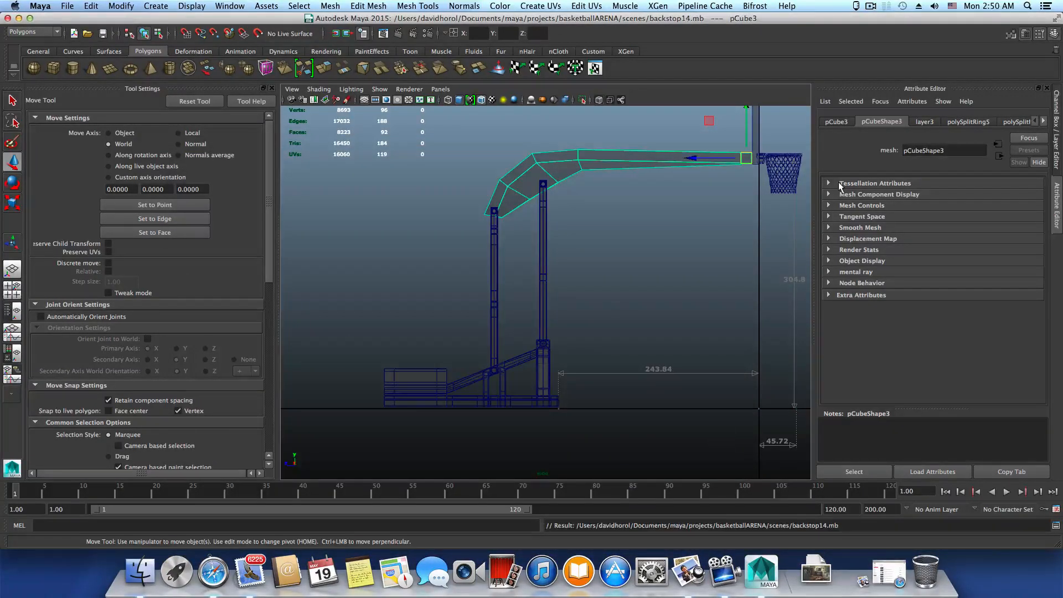